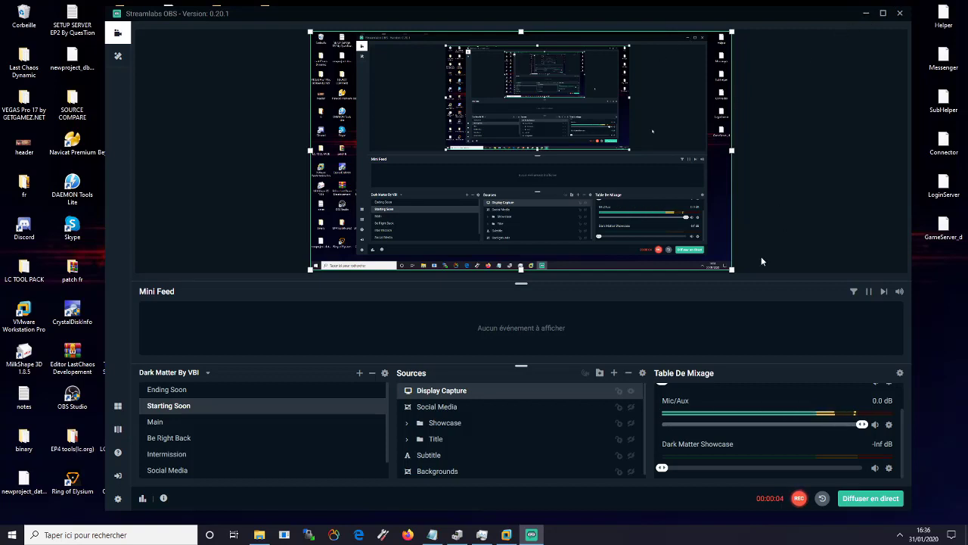
# Bring up the Notepad note with the episode title and get the recording software out of the way.
pyautogui.click(432, 535)
pyautogui.click(864, 14)
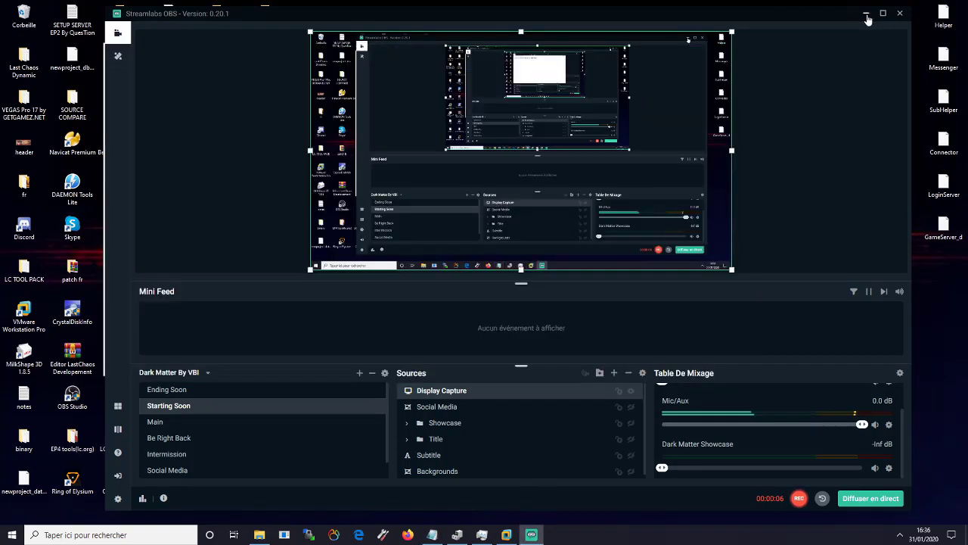
pyautogui.moveTo(409, 55); pyautogui.dragTo(532, 112)
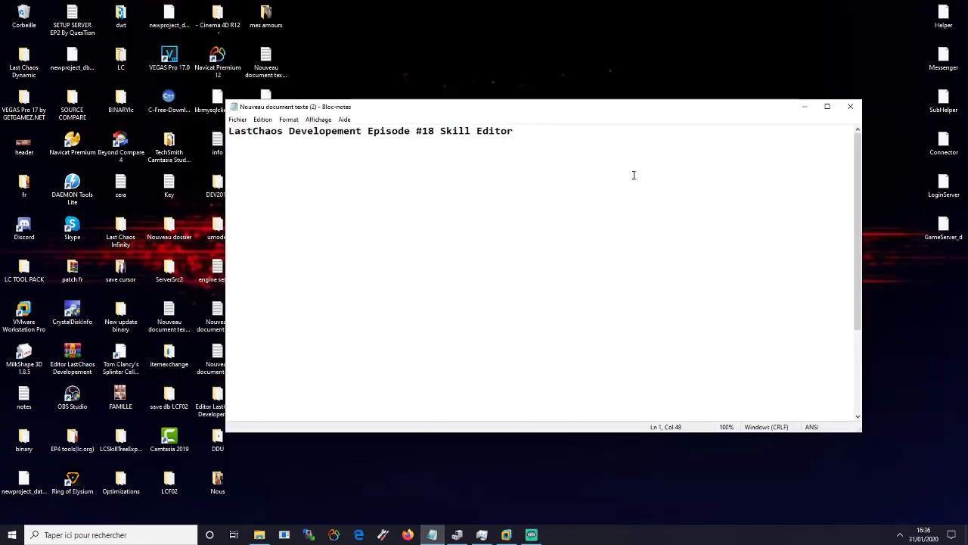
pyautogui.click(531, 535)
pyautogui.moveTo(625, 17); pyautogui.dragTo(627, 22)
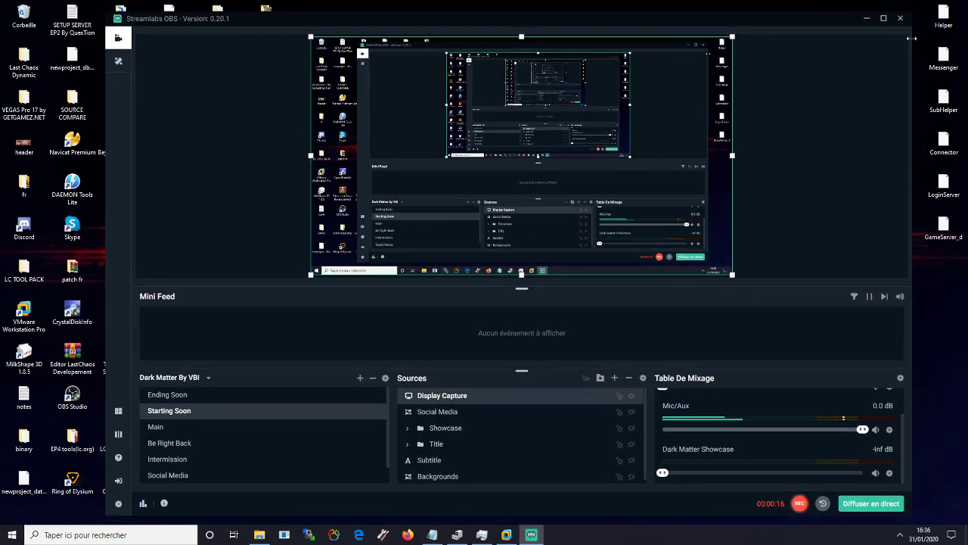
pyautogui.click(866, 18)
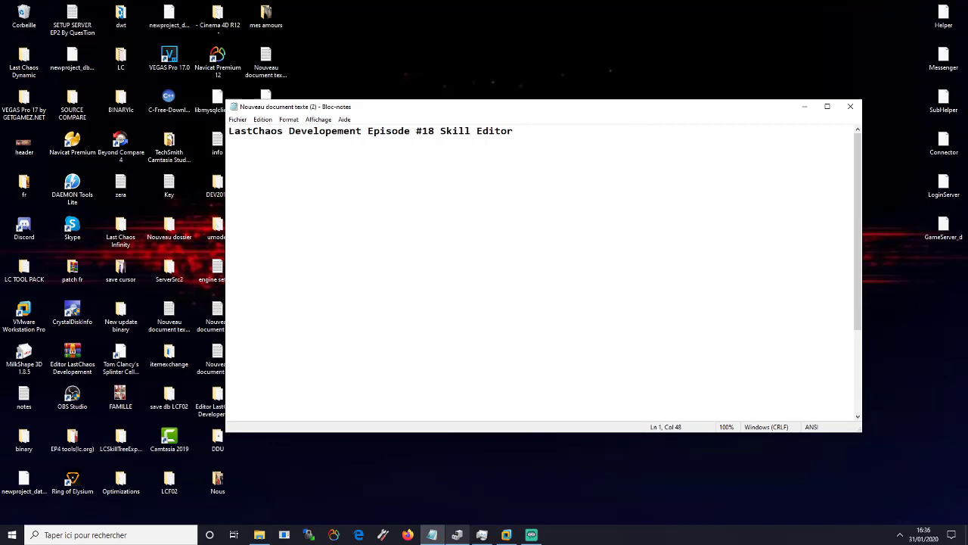
pyautogui.click(532, 535)
pyautogui.click(531, 535)
# Minimize the Notepad note and the Vidéos folder window to leave the desktop clear.
pyautogui.click(806, 107)
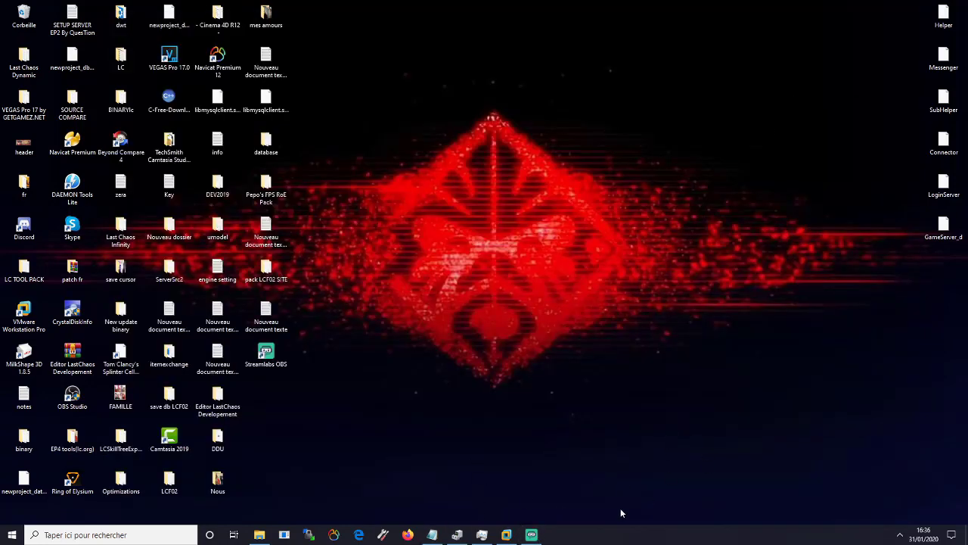
pyautogui.click(258, 533)
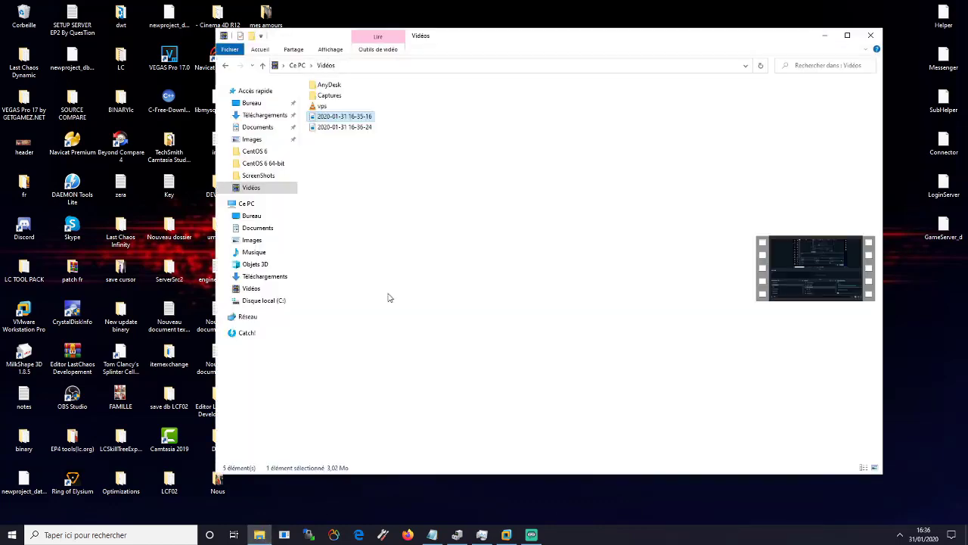
pyautogui.click(824, 36)
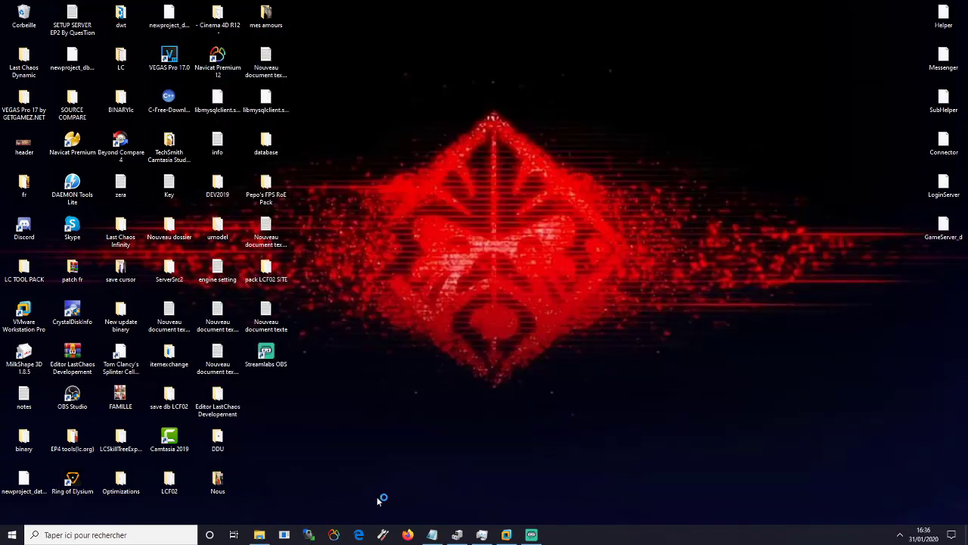
# Switch to WinSCP and start a connection to the saved LastChaos site.
pyautogui.click(460, 535)
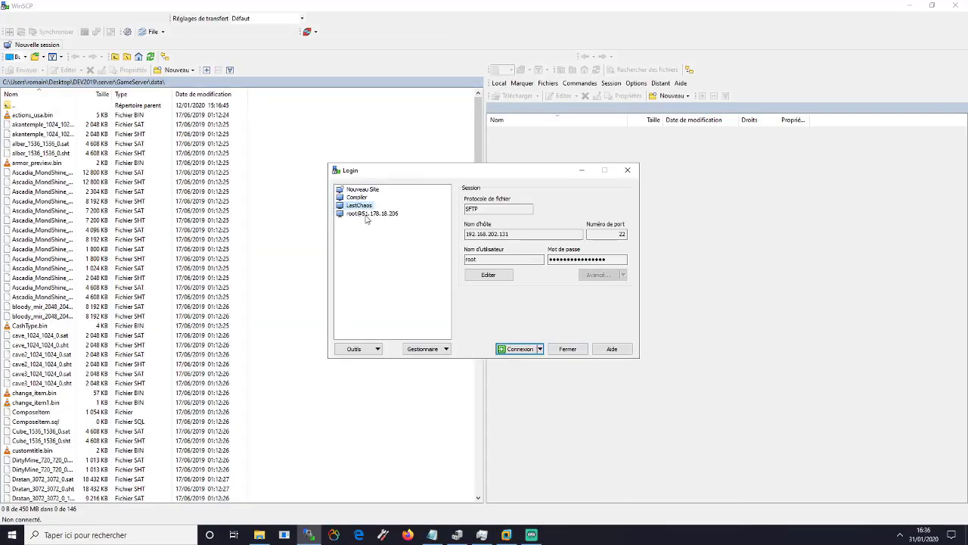
pyautogui.click(519, 351)
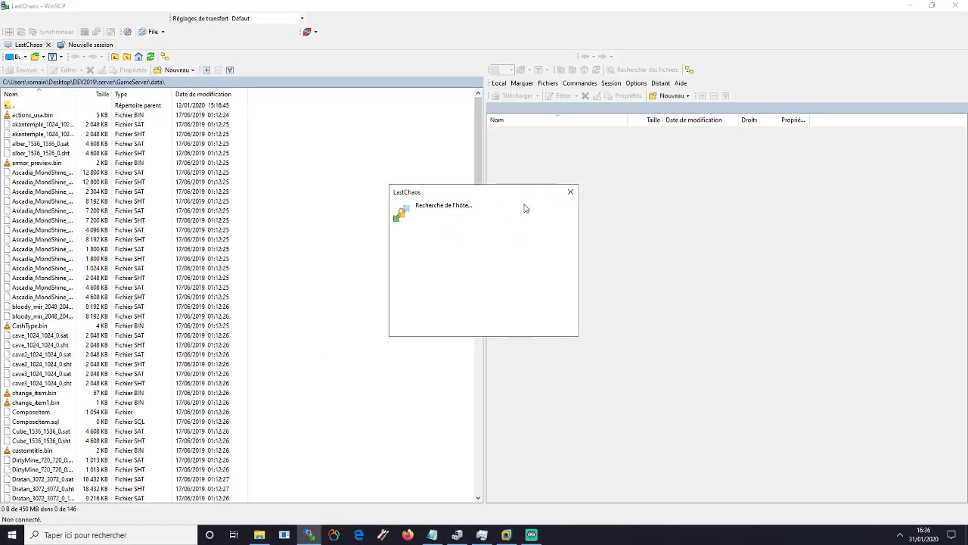
# Switch to the CentOS 6 64-bit virtual machine in VMware Workstation and try to log in as root.
pyautogui.click(507, 535)
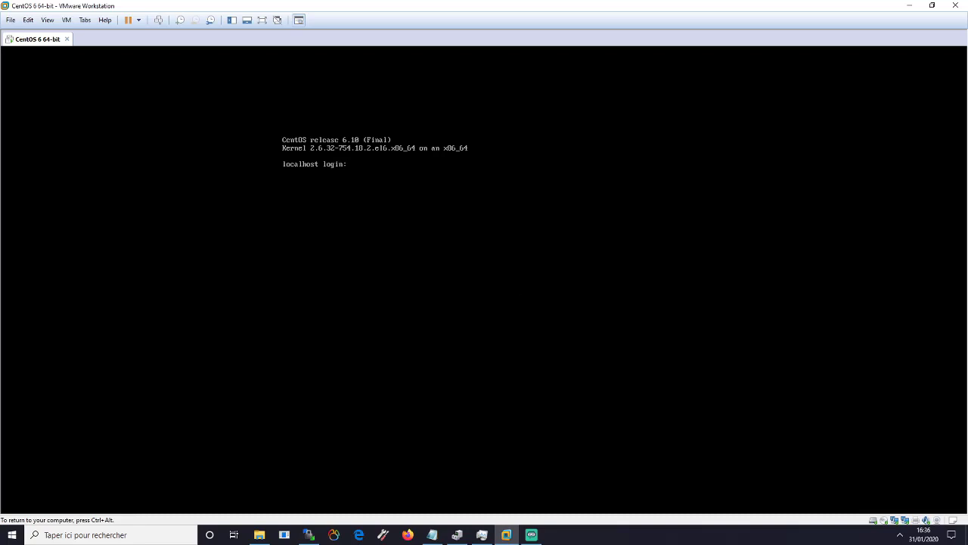
pyautogui.write('root')
pyautogui.press('Return')
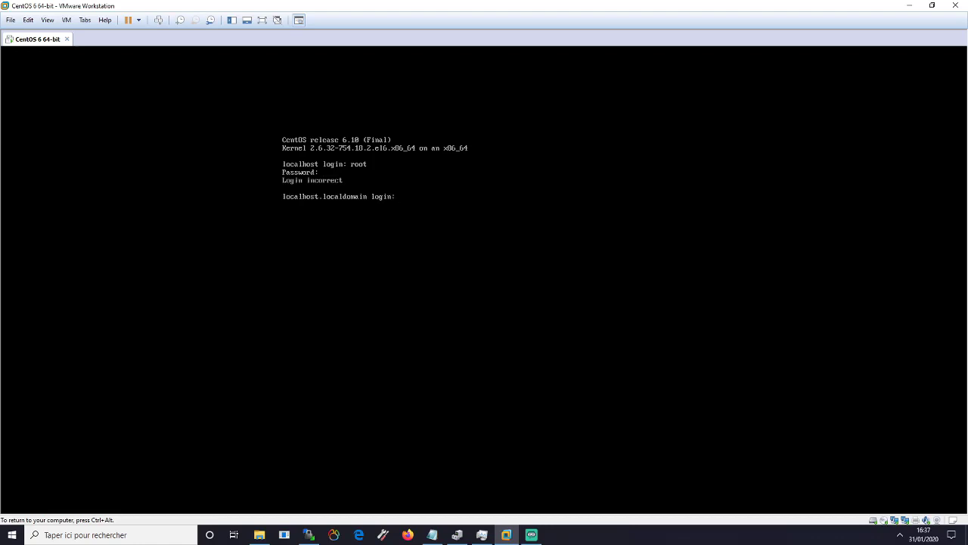
pyautogui.click(910, 6)
# Cancel the pending connection, reconnect to the LastChaos site and go to the remote /home/server folder.
pyautogui.click(569, 195)
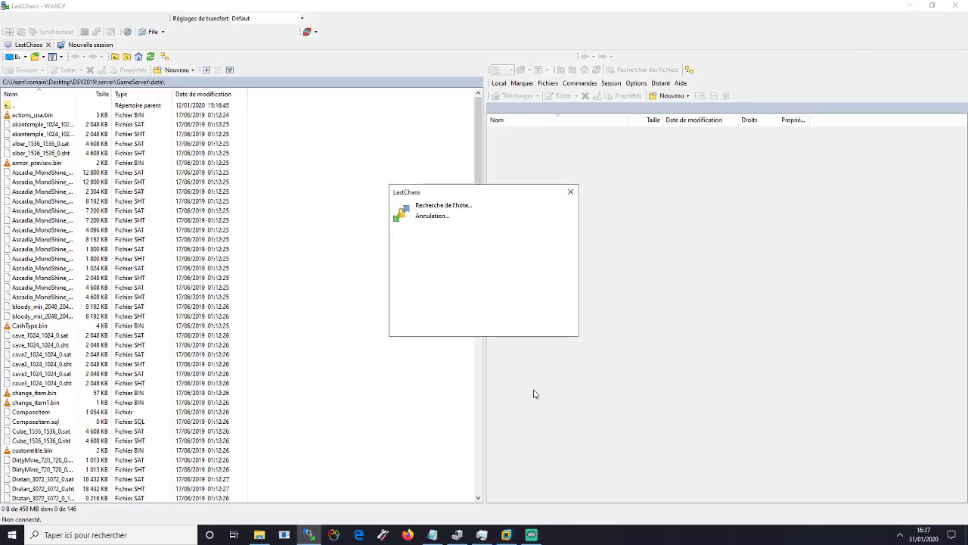
pyautogui.click(497, 349)
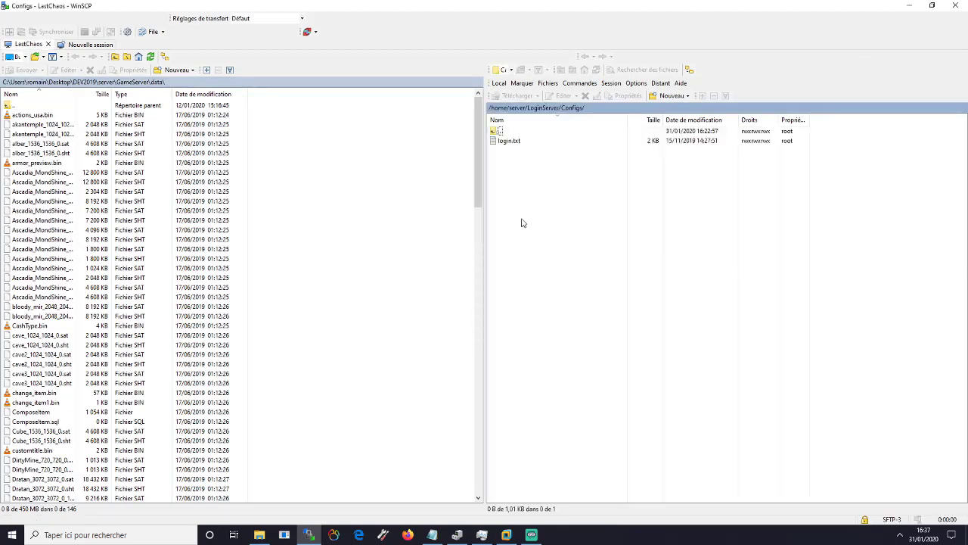
pyautogui.click(503, 70)
pyautogui.click(511, 69)
pyautogui.click(522, 104)
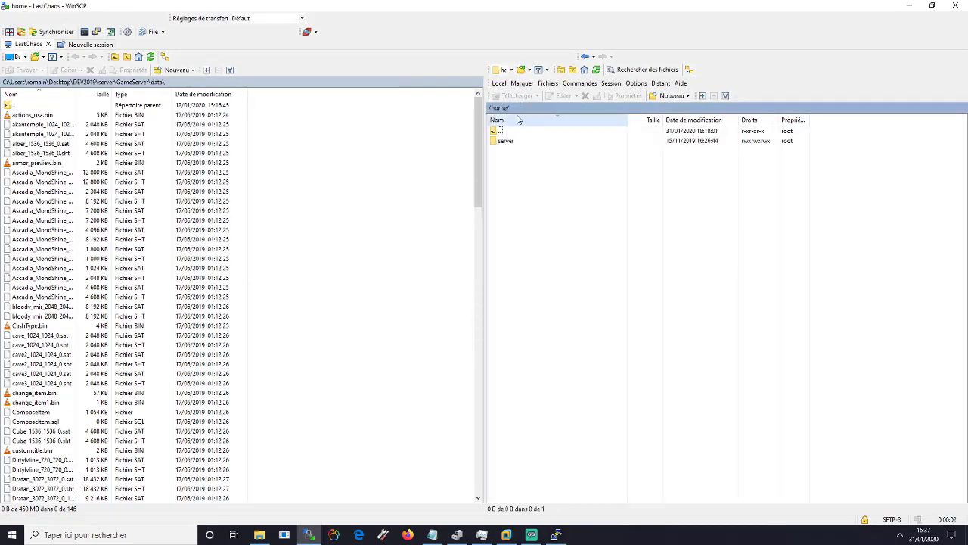
# Switch to the PuTTY terminal and start the MySQL server with "service mysqld start".
pyautogui.click(556, 534)
pyautogui.write('SERVICE M')
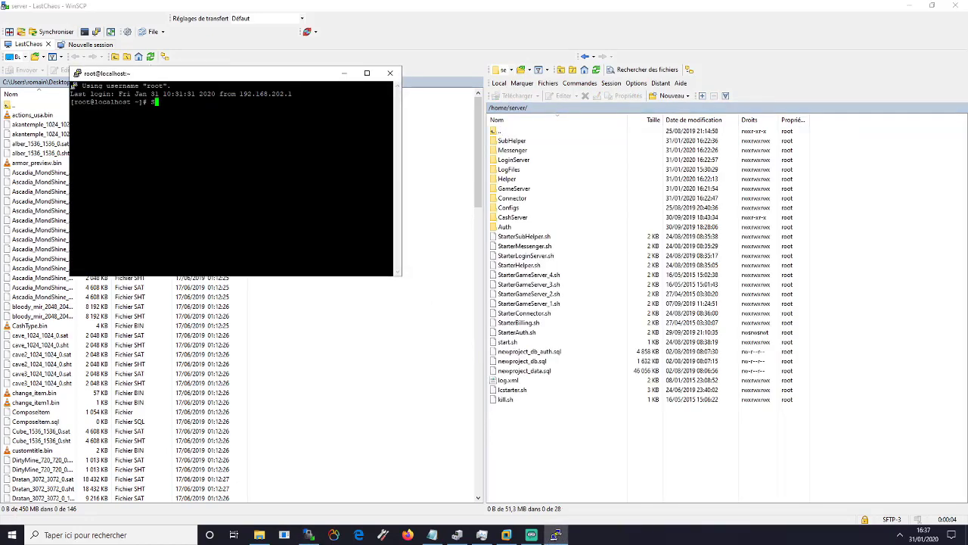
pyautogui.write('YSQLD')
pyautogui.press('BackSpace')
pyautogui.press('BackSpace')
pyautogui.press('BackSpace')
pyautogui.press('BackSpace')
pyautogui.press('BackSpace')
pyautogui.press('BackSpace')
pyautogui.press('BackSpace')
pyautogui.press('BackSpace')
pyautogui.press('BackSpace')
pyautogui.press('BackSpace')
pyautogui.press('BackSpace')
pyautogui.press('BackSpace')
pyautogui.press('BackSpace')
pyautogui.press('BackSpace')
pyautogui.press('BackSpace')
pyautogui.write('service mysqld start')
pyautogui.press('Return')
# Stop the firewall with "service iptables stop", and minimize the terminal and WinSCP.
pyautogui.write('servi')
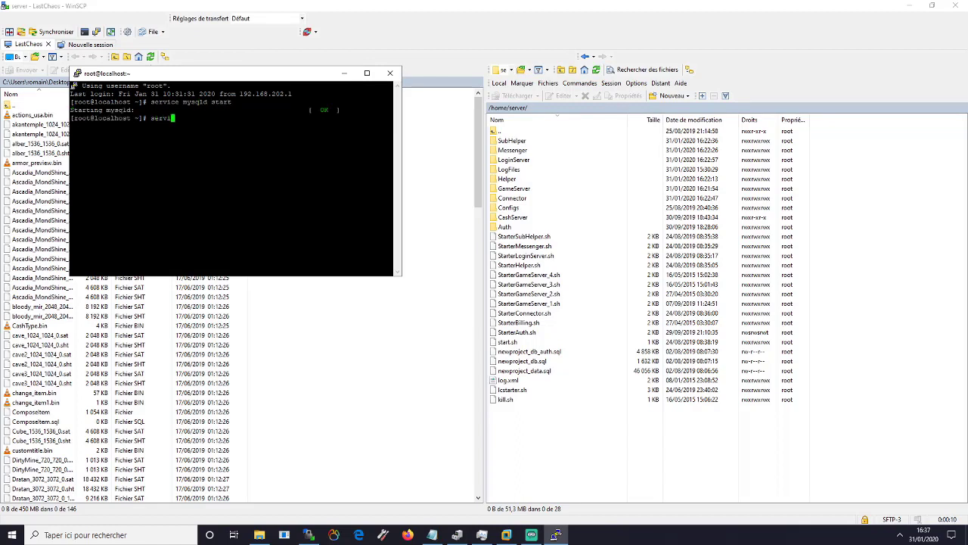
pyautogui.write('ce iptables stop')
pyautogui.press('Return')
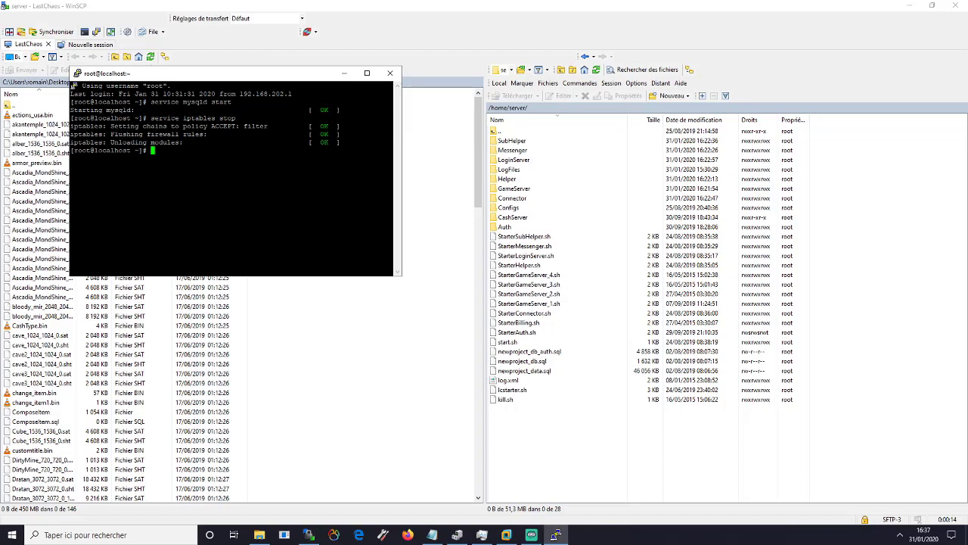
pyautogui.click(344, 74)
pyautogui.click(910, 6)
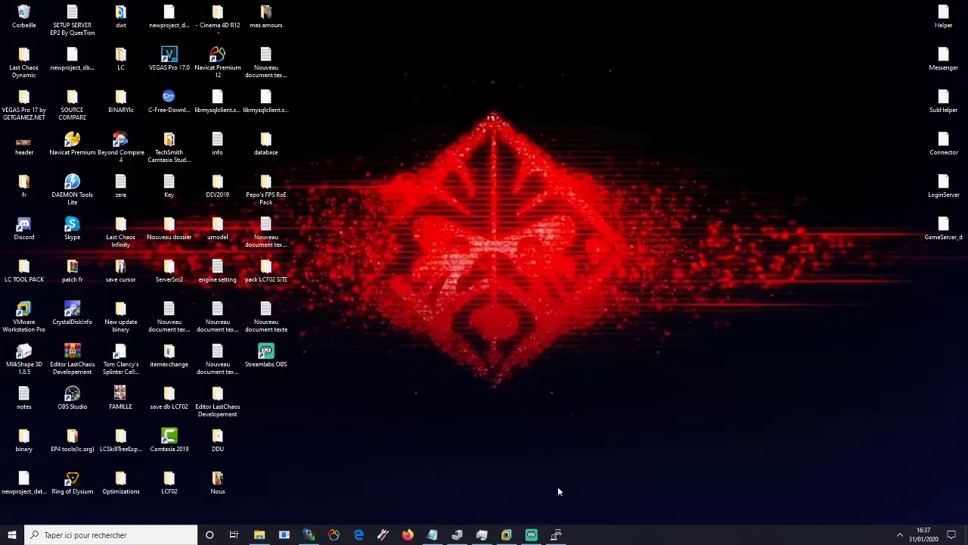
pyautogui.click(533, 534)
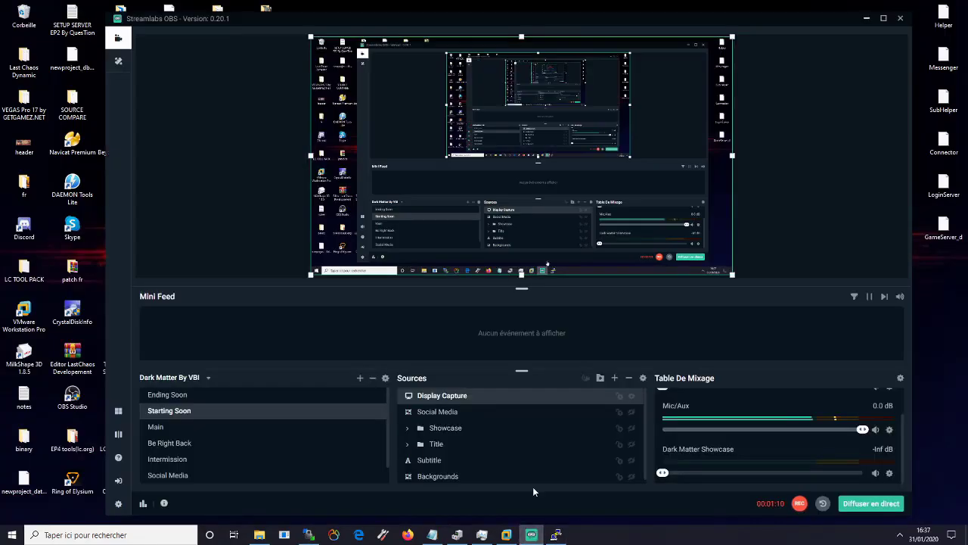
pyautogui.click(532, 535)
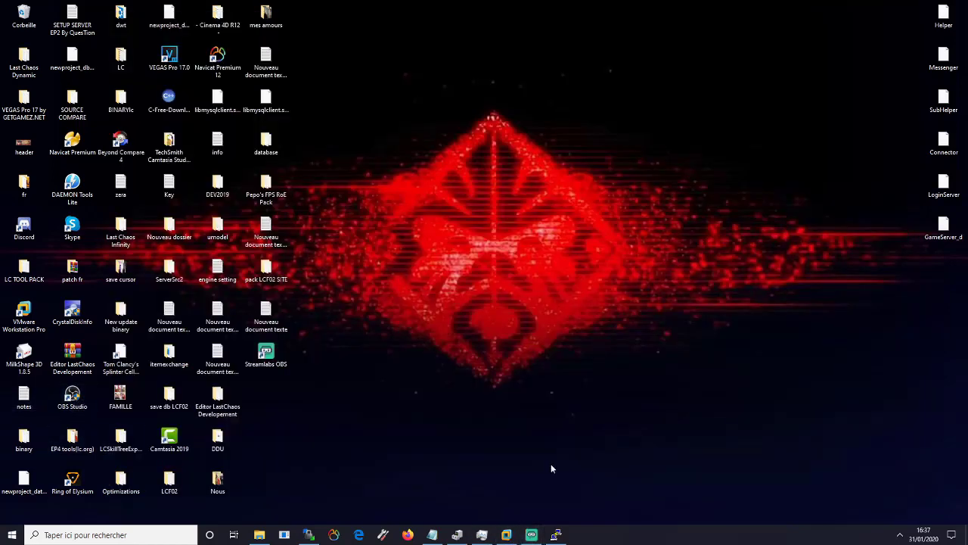
pyautogui.click(532, 535)
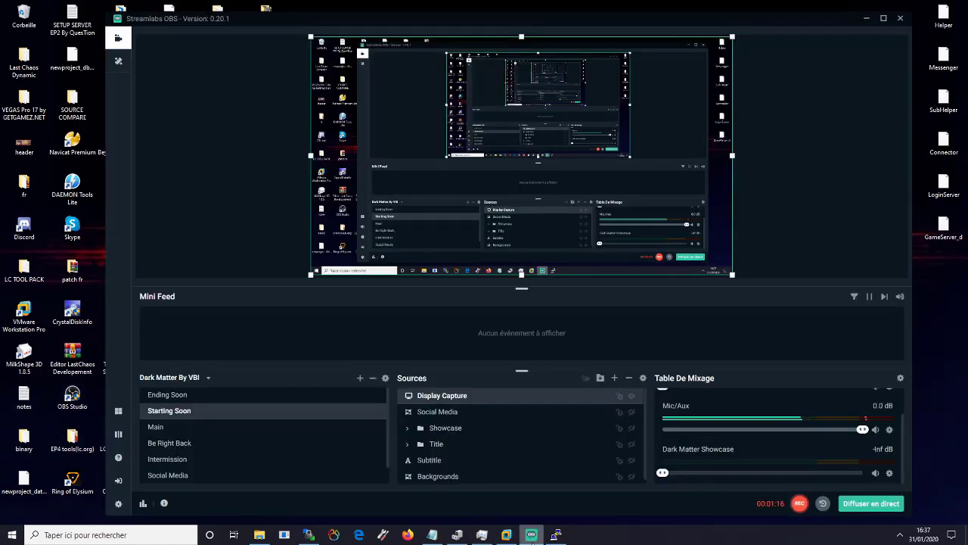
pyautogui.click(542, 535)
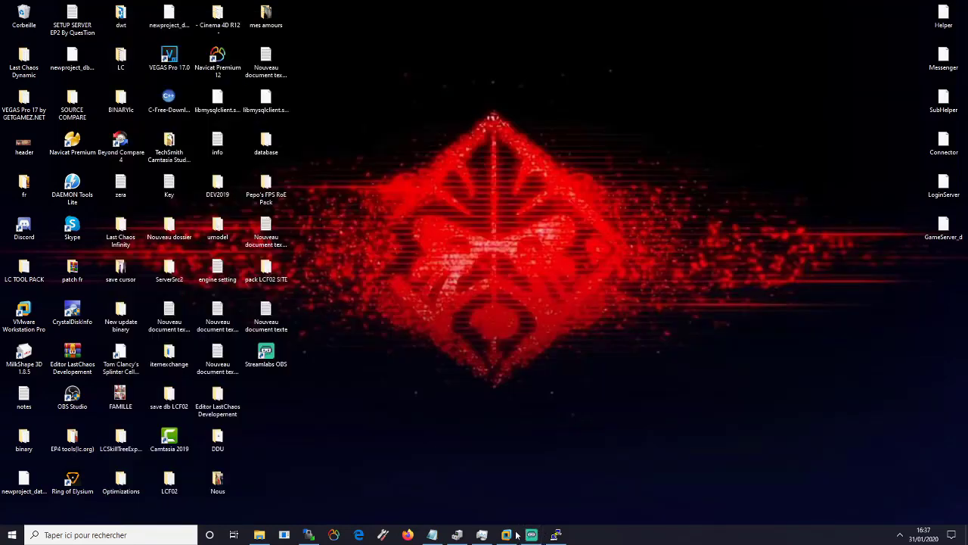
pyautogui.click(432, 535)
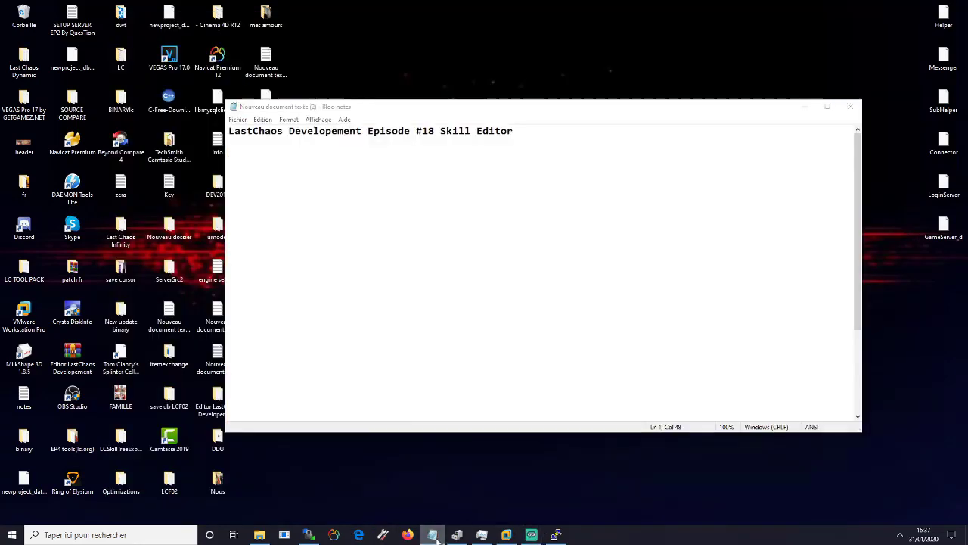
pyautogui.click(432, 534)
pyautogui.click(259, 534)
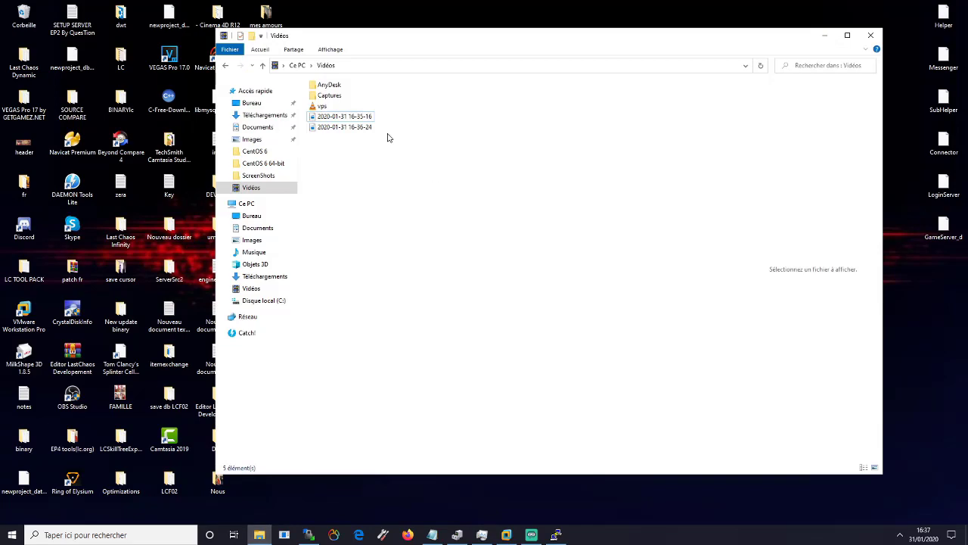
pyautogui.click(824, 36)
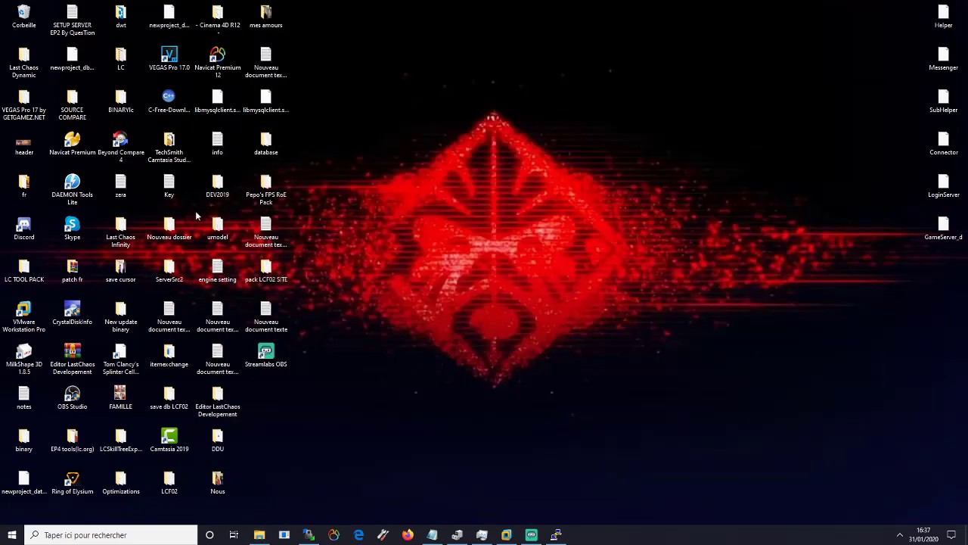
# Launch LcDevPack_TeamDamonA from the Alte-Ep4 tools folder inside Editor LastChaos Developement, and close the folder window.
pyautogui.doubleClick(219, 401)
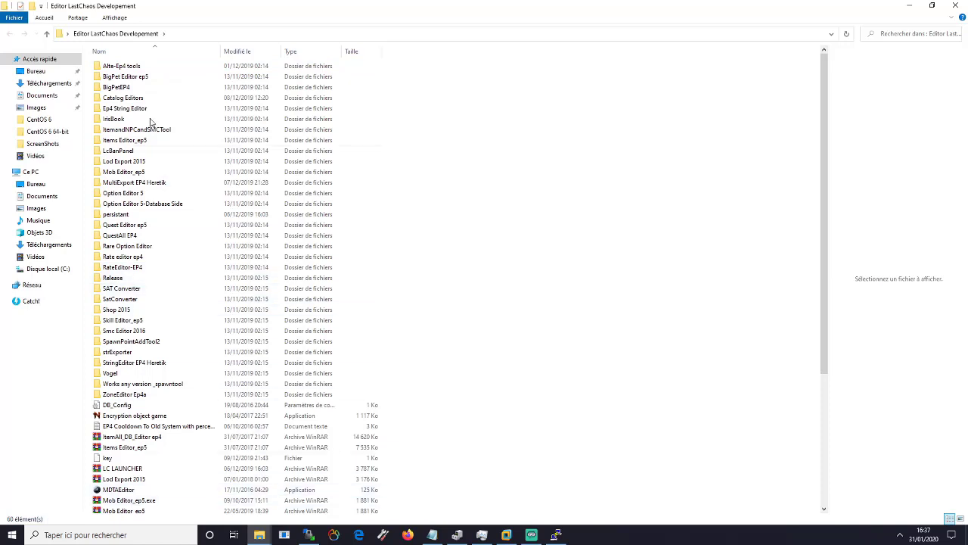
pyautogui.click(125, 69)
pyautogui.doubleClick(125, 69)
pyautogui.doubleClick(127, 119)
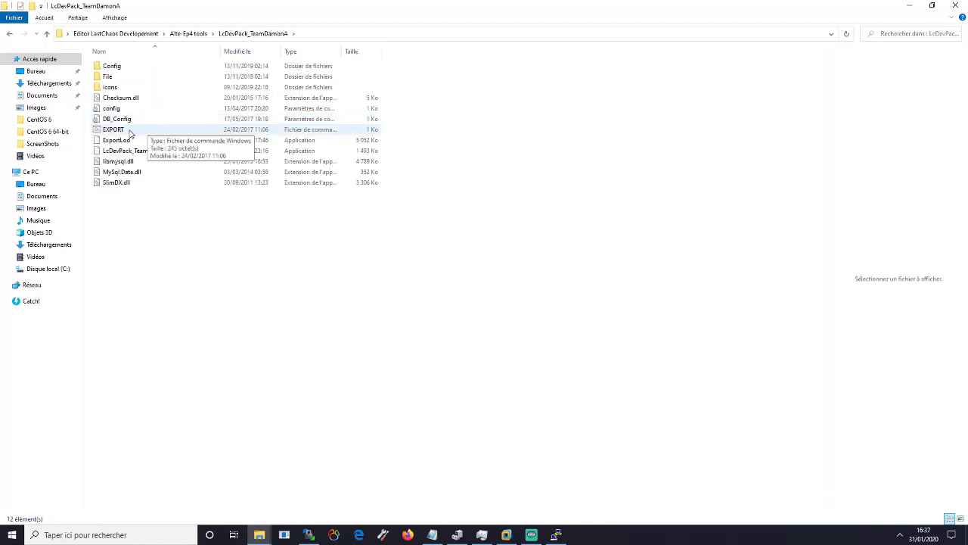
pyautogui.click(121, 153)
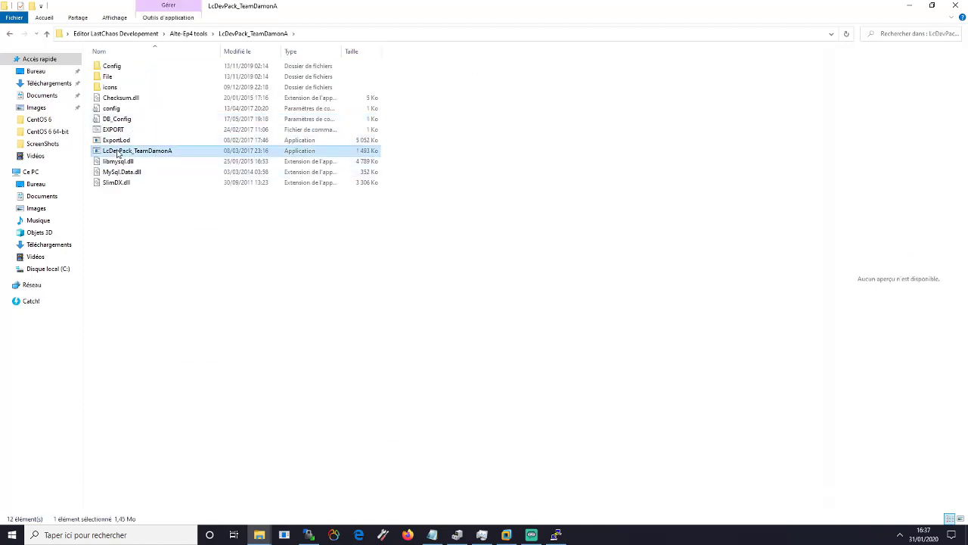
pyautogui.click(219, 292)
pyautogui.click(951, 5)
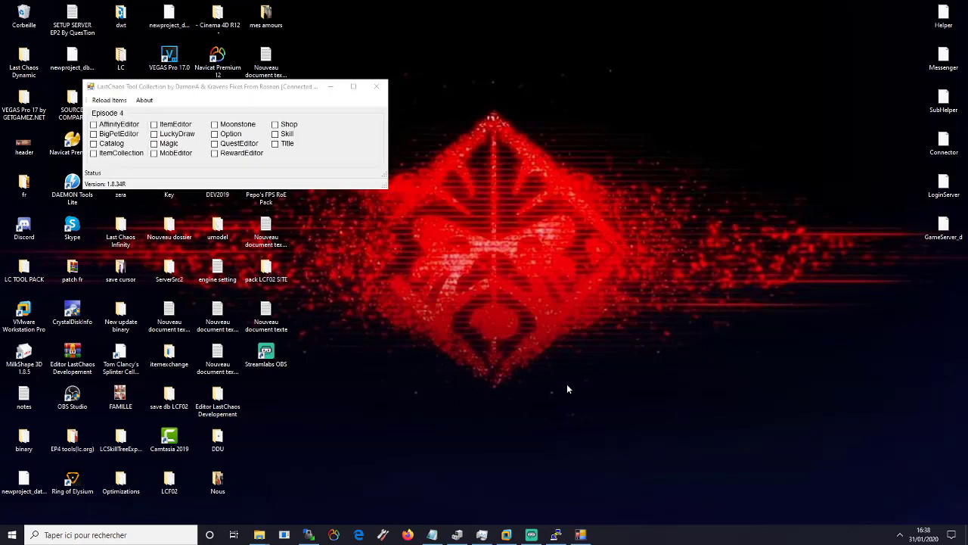
# Open the Skill editor and arrange its window beside the LastChaos Tool Collection window.
pyautogui.click(282, 135)
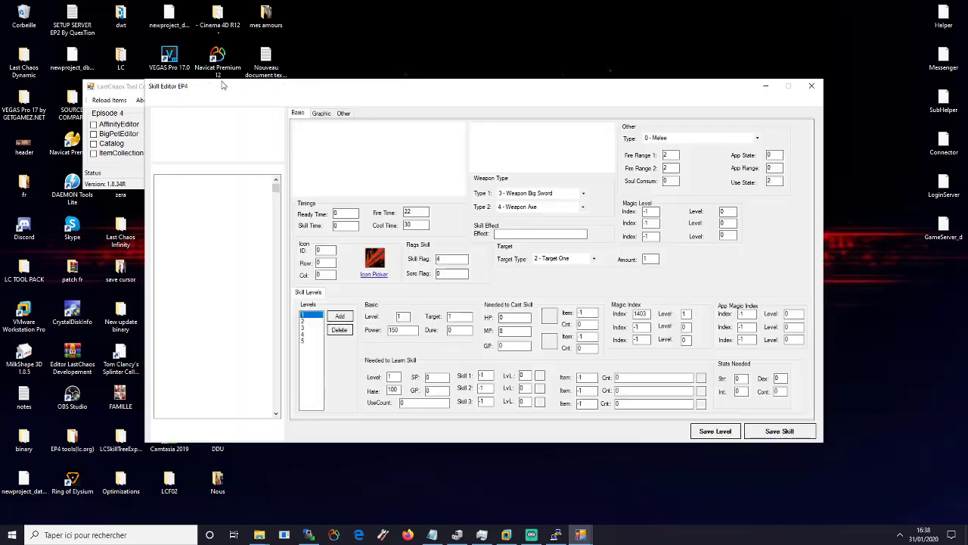
pyautogui.moveTo(148, 85); pyautogui.dragTo(371, 89)
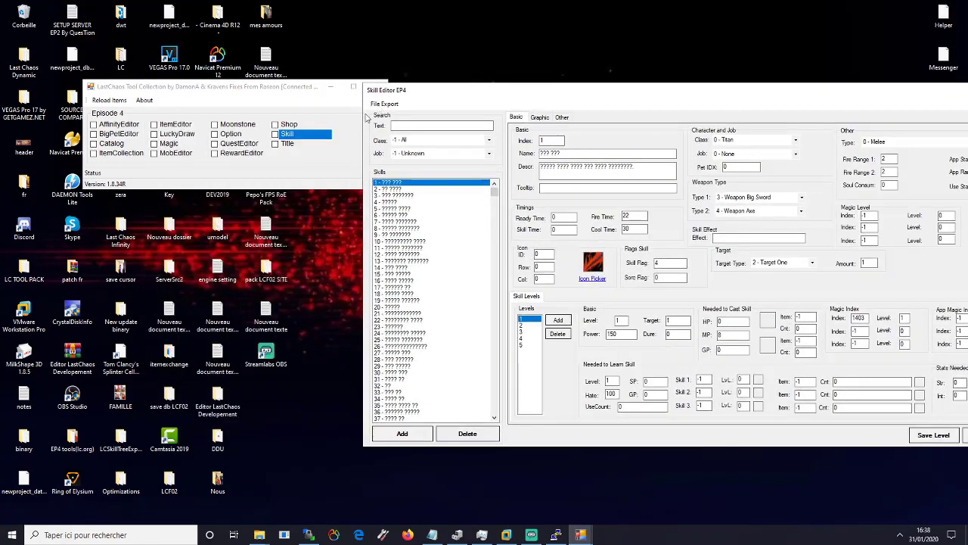
pyautogui.moveTo(181, 89); pyautogui.dragTo(233, 95)
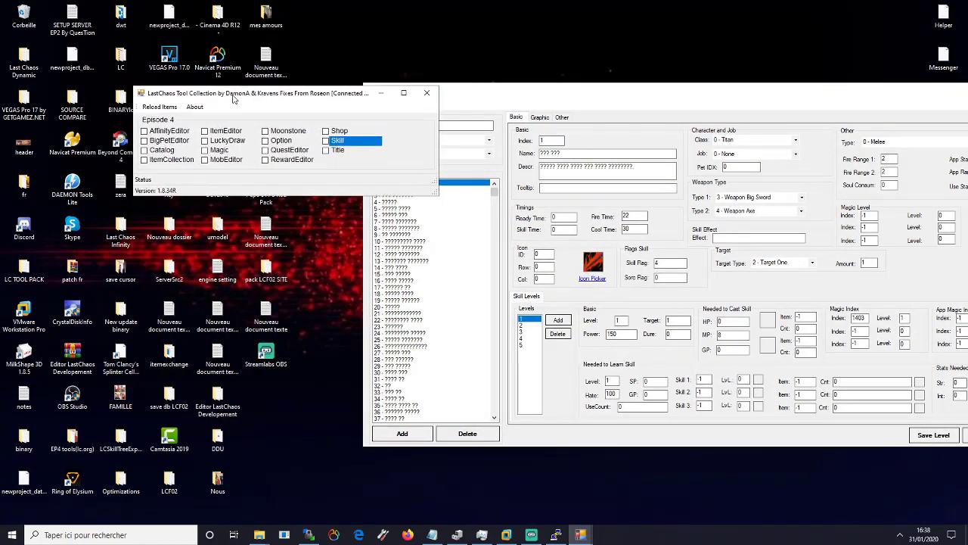
# Open the Magic editor and move its window clear of the tool collection.
pyautogui.click(219, 151)
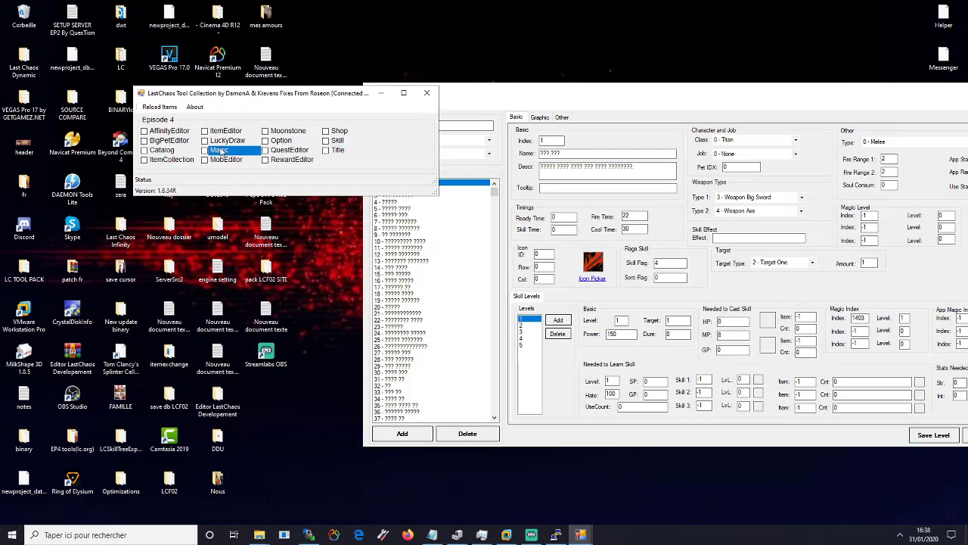
pyautogui.doubleClick(222, 152)
pyautogui.moveTo(254, 103); pyautogui.dragTo(545, 191)
# Open the ItemEditor, look through its item list and minimize it.
pyautogui.click(226, 131)
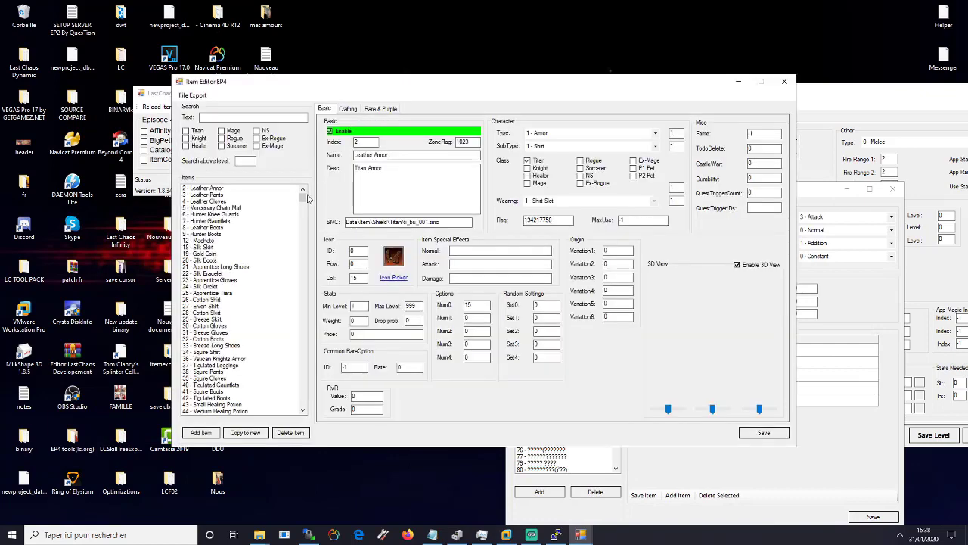
pyautogui.moveTo(302, 195); pyautogui.dragTo(307, 410)
pyautogui.click(738, 81)
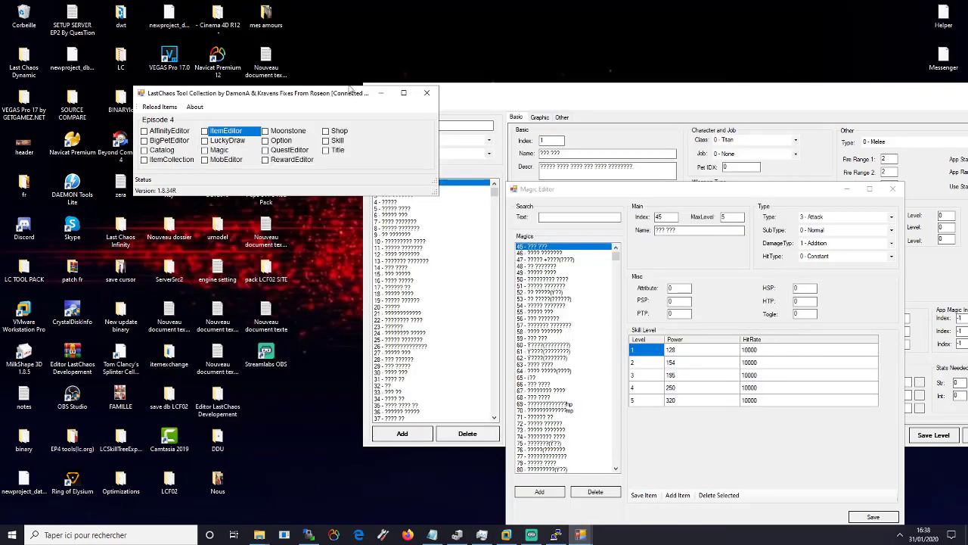
# Minimize the LastChaos Tool Collection window and place the Magic Editor beside the Skill Editor.
pyautogui.click(381, 93)
pyautogui.moveTo(781, 190); pyautogui.dragTo(730, 100)
pyautogui.click(581, 534)
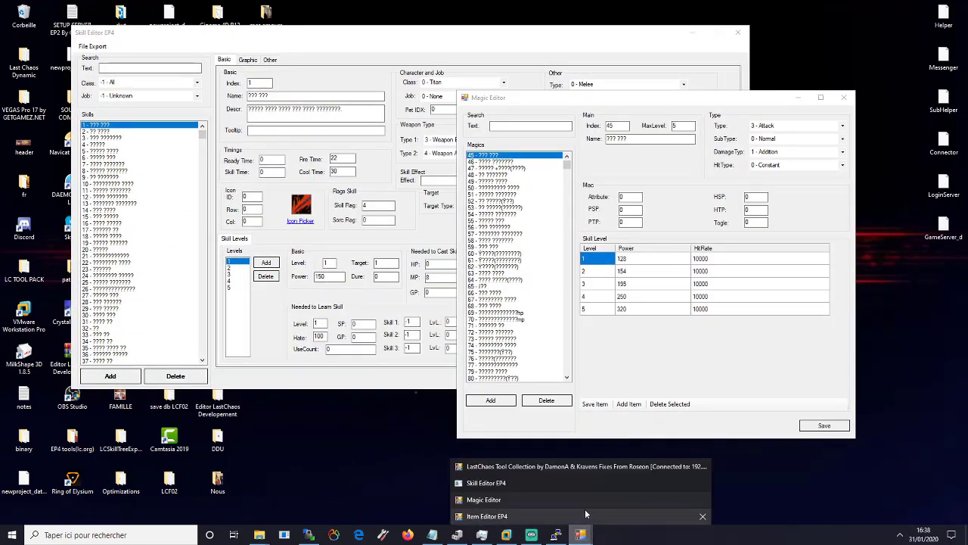
pyautogui.moveTo(568, 102); pyautogui.dragTo(498, 92)
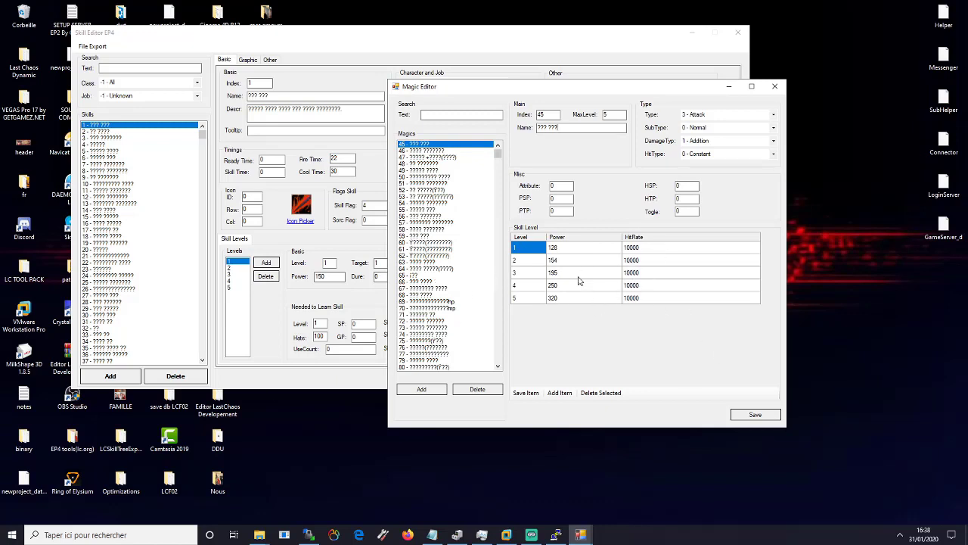
pyautogui.moveTo(503, 86); pyautogui.dragTo(642, 107)
# Filter the Skill Editor's skill list by class 4 - Rogue.
pyautogui.click(139, 67)
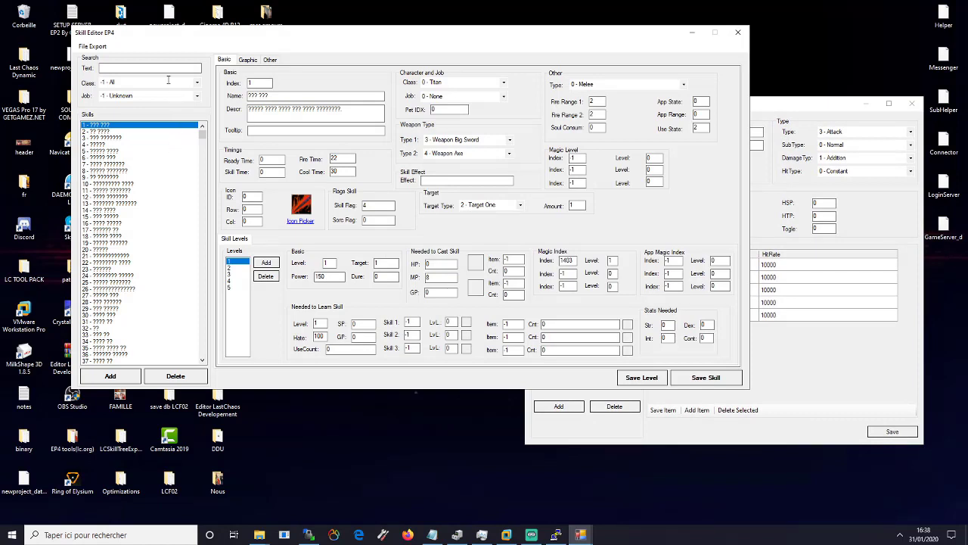
pyautogui.click(196, 84)
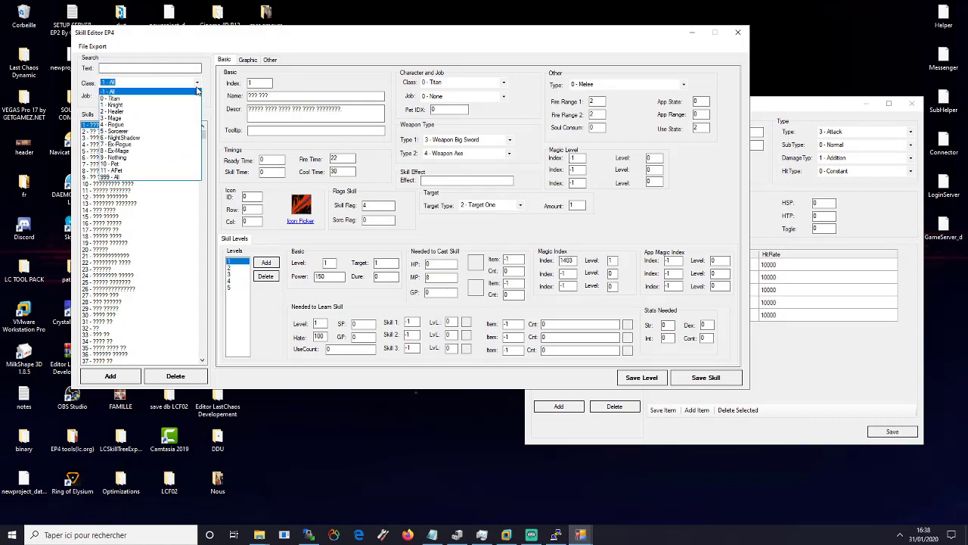
pyautogui.click(166, 126)
pyautogui.click(196, 95)
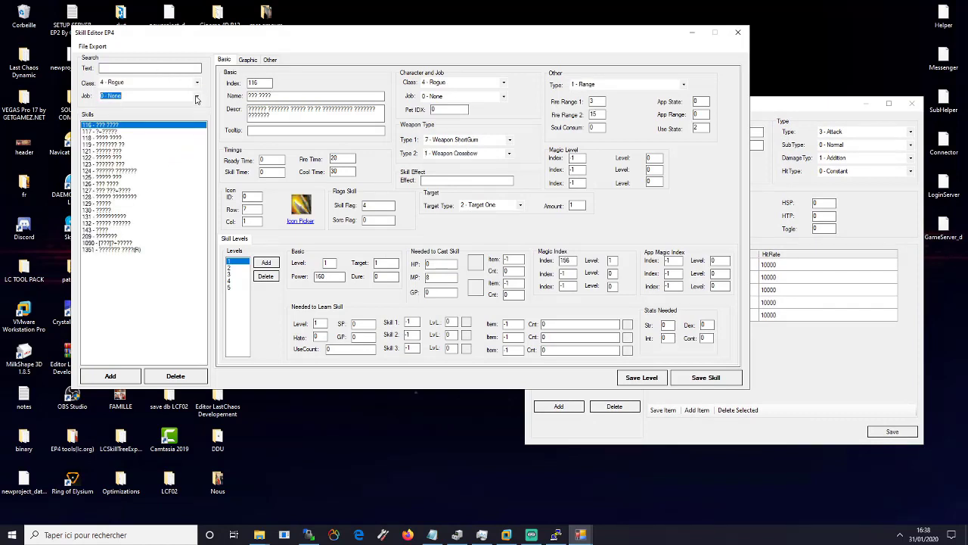
# Filter the skill list by class 6 - NightShadow, checking job 1 - NightShadow before settling on job 0 - None.
pyautogui.click(196, 83)
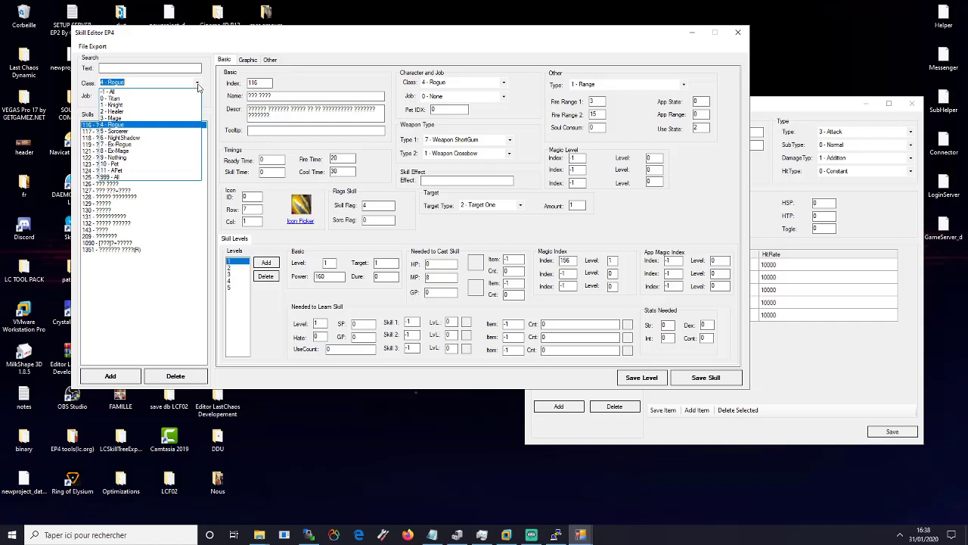
pyautogui.click(160, 139)
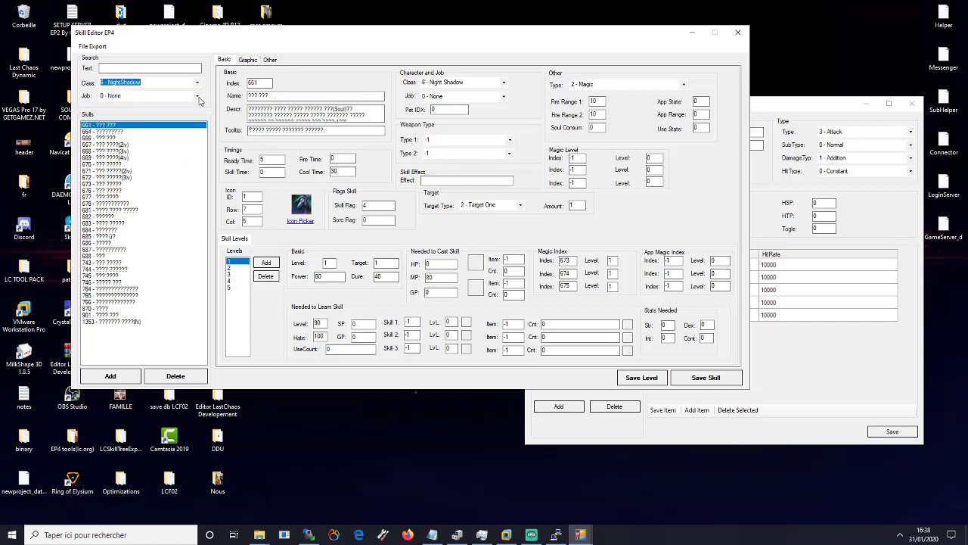
pyautogui.click(197, 96)
pyautogui.click(186, 113)
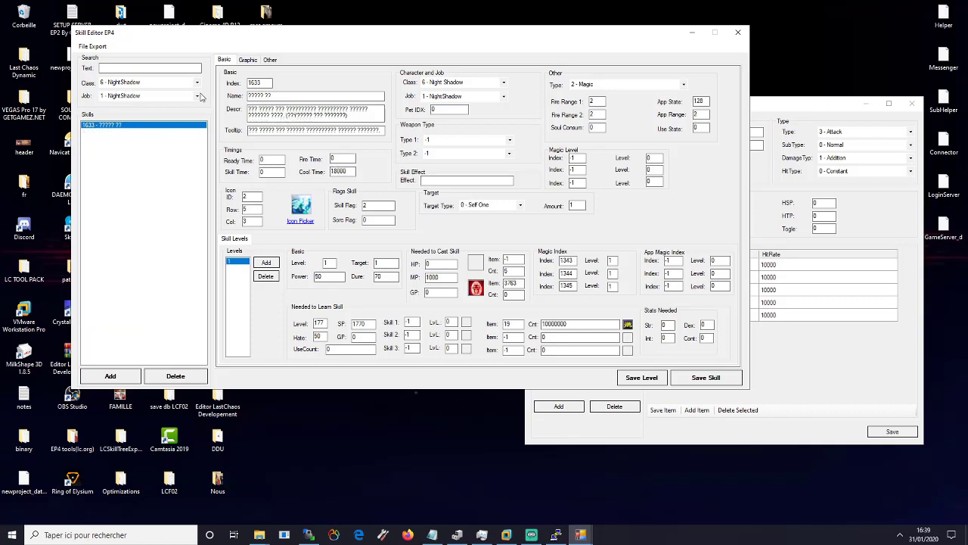
pyautogui.click(201, 96)
pyautogui.click(151, 106)
# Browse several NightShadow skills and select skill 684 to view its details.
pyautogui.click(140, 164)
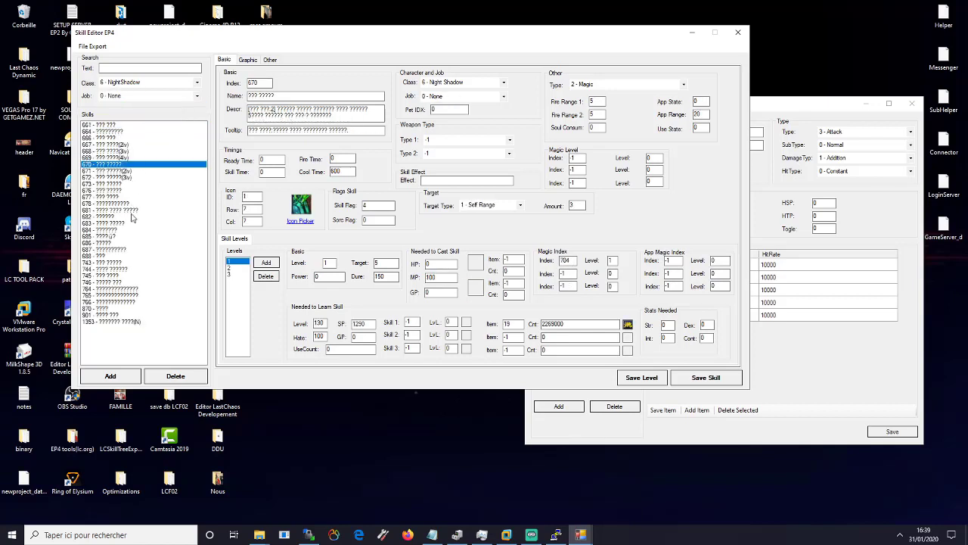
pyautogui.click(132, 216)
pyautogui.click(131, 223)
pyautogui.click(121, 230)
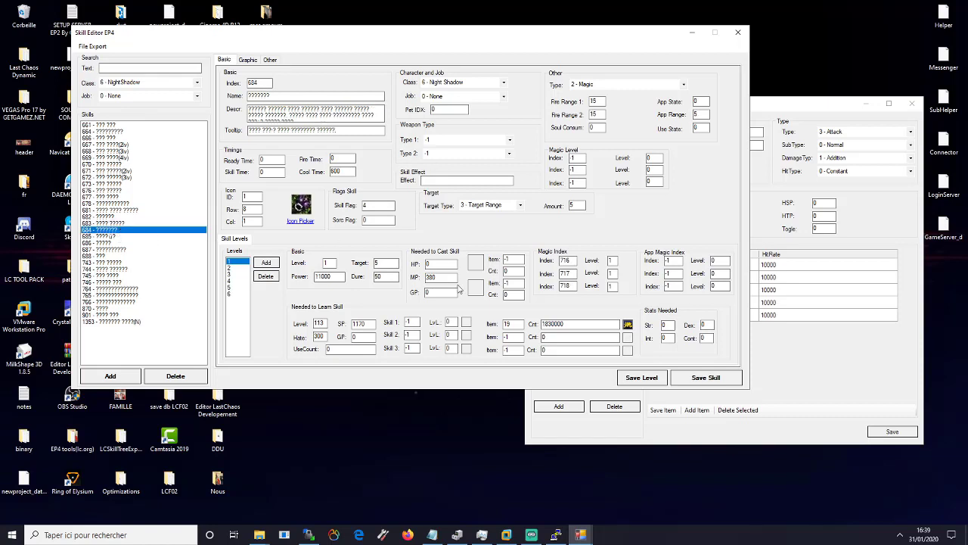
# Copy skill 684's first Magic Index, 716, and look it up in the Magic Editor's search.
pyautogui.moveTo(573, 261); pyautogui.dragTo(553, 261)
pyautogui.hotkey('ctrl', 'c')
pyautogui.moveTo(774, 108); pyautogui.dragTo(817, 149)
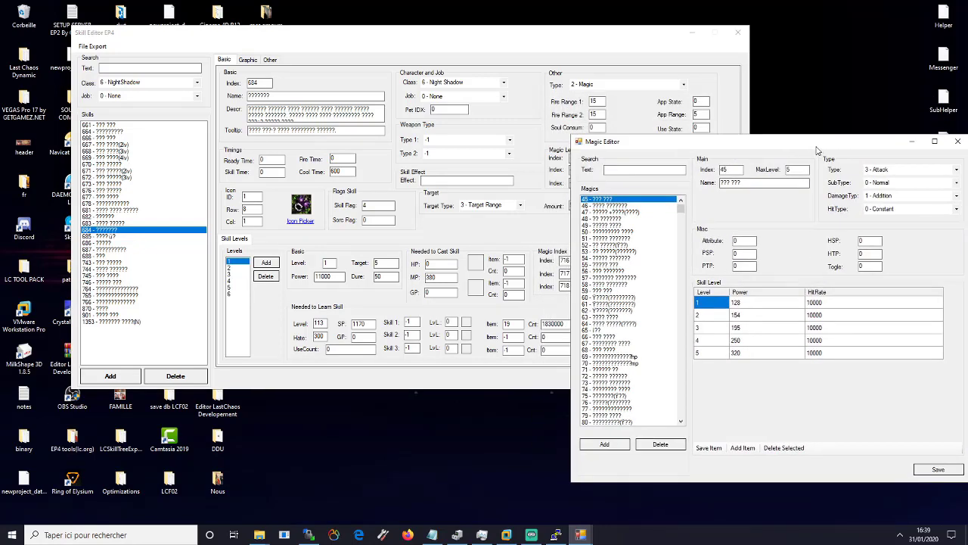
pyautogui.hotkey('ctrl', 'v')
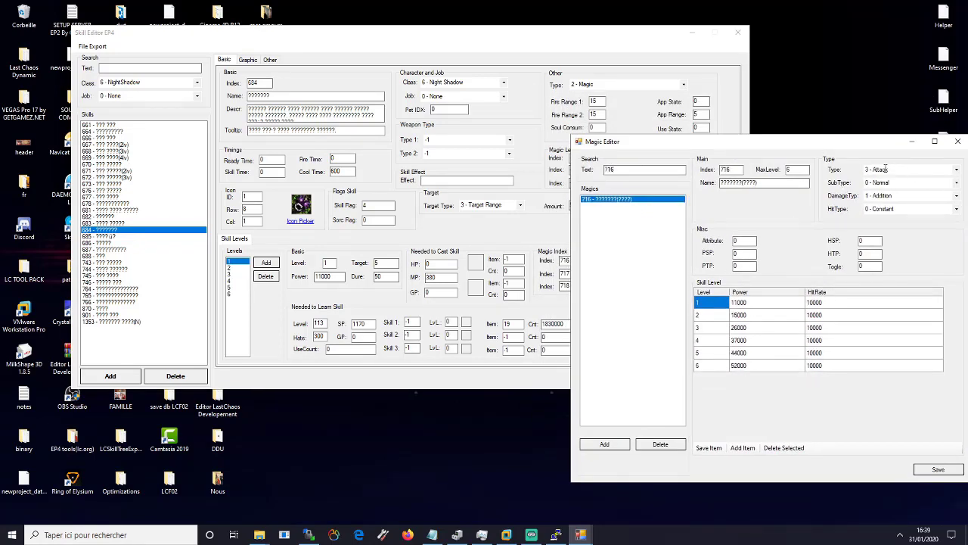
# Rearrange both windows so skill 684's magic indexes and the complete Magic Editor are visible together.
pyautogui.moveTo(807, 145); pyautogui.dragTo(837, 131)
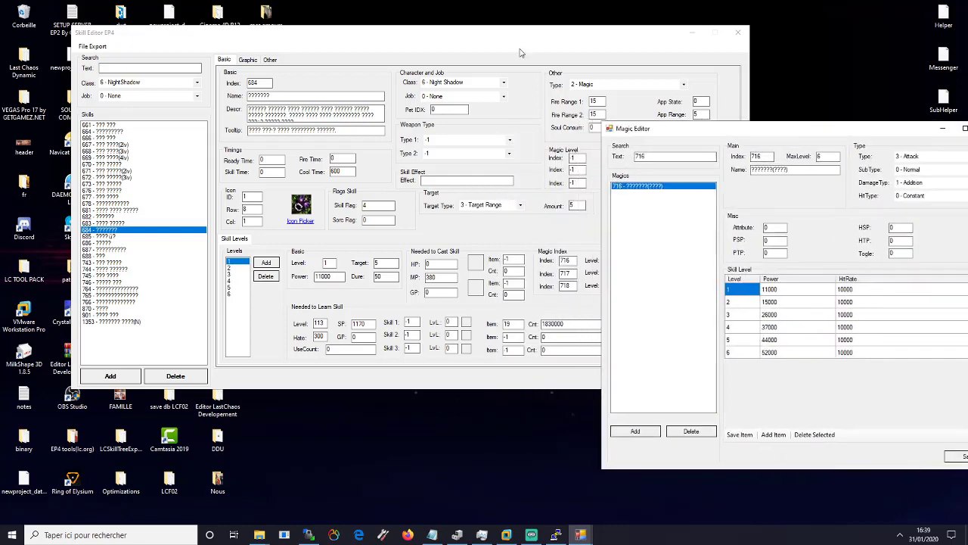
pyautogui.moveTo(522, 38); pyautogui.dragTo(382, 40)
pyautogui.moveTo(832, 130); pyautogui.dragTo(767, 64)
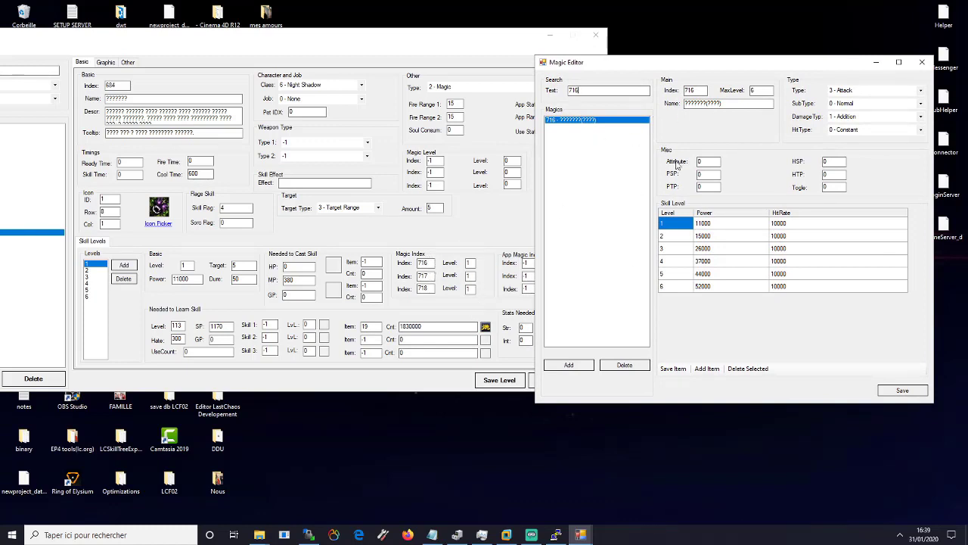
# Look up magic 717 in the Magic Editor and compare it with skill 684's second Magic Index.
pyautogui.press('BackSpace')
pyautogui.write('7')
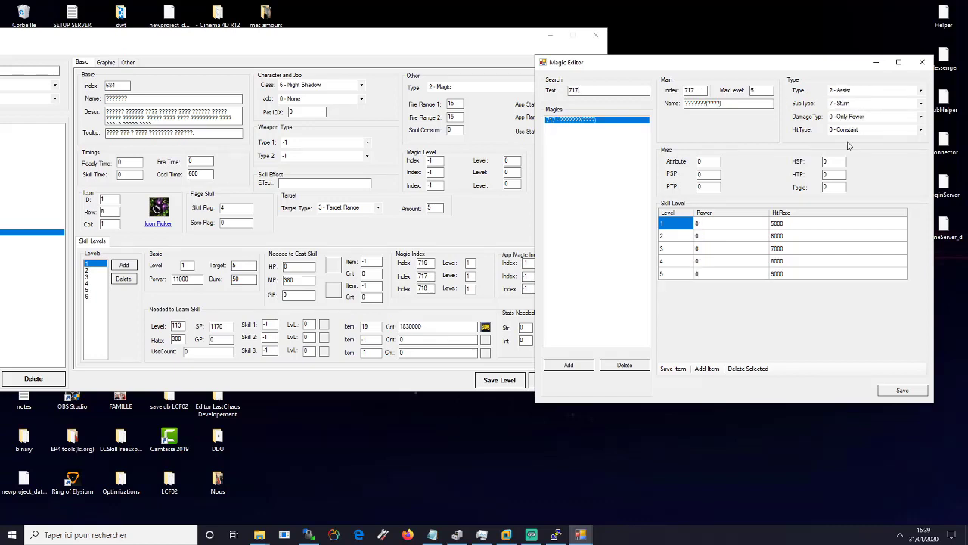
pyautogui.click(423, 263)
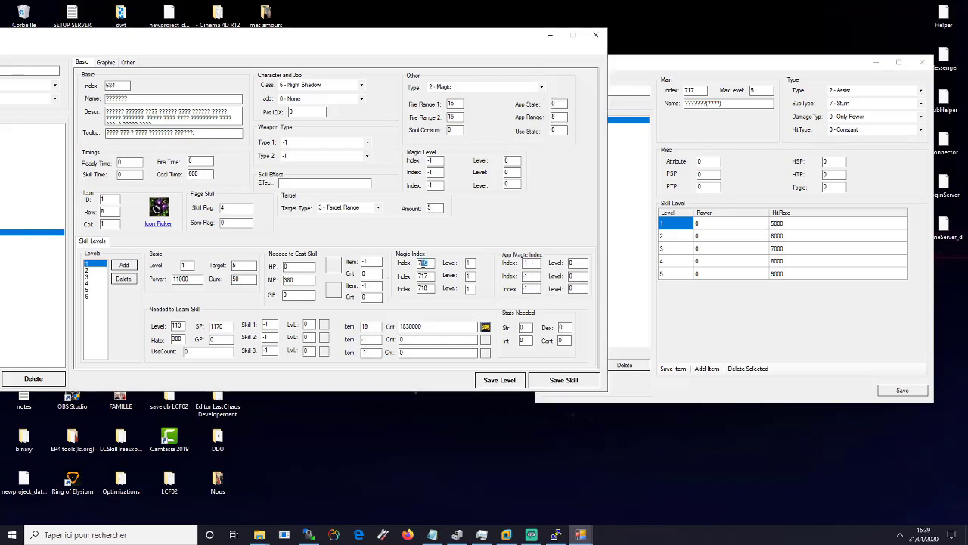
pyautogui.doubleClick(418, 276)
pyautogui.click(711, 66)
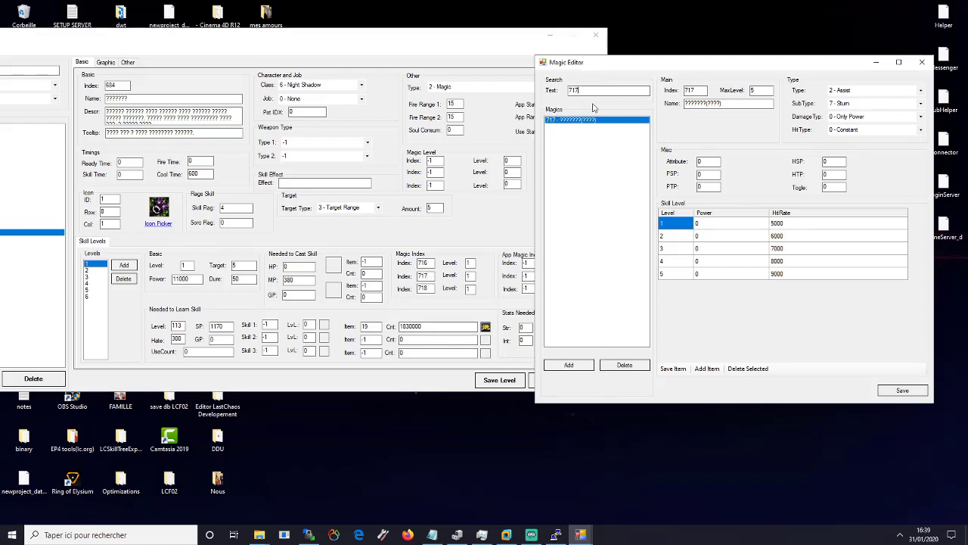
# Copy skill 684's third Magic Index, 718, and look it up in the Magic Editor's search.
pyautogui.doubleClick(418, 288)
pyautogui.hotkey('ctrl', 'c')
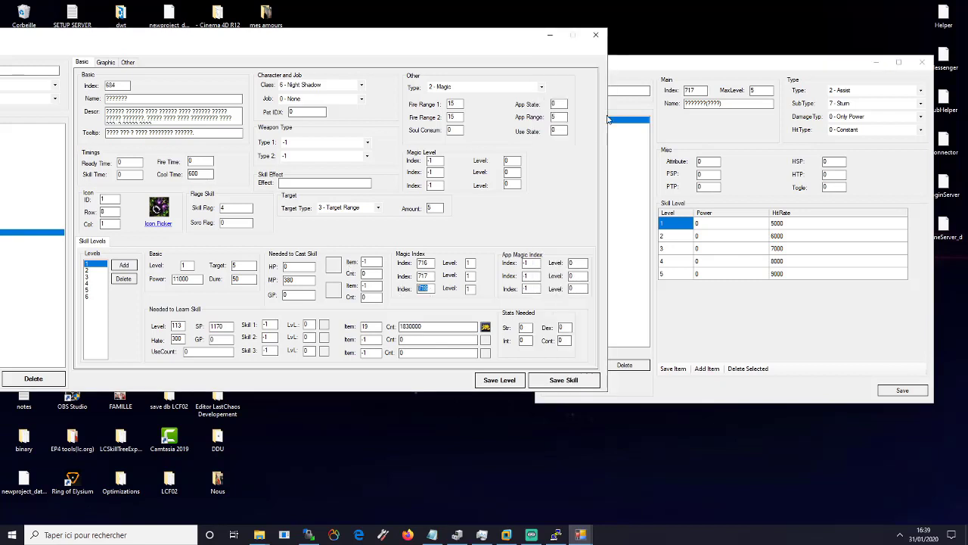
pyautogui.doubleClick(647, 89)
pyautogui.hotkey('ctrl', 'v')
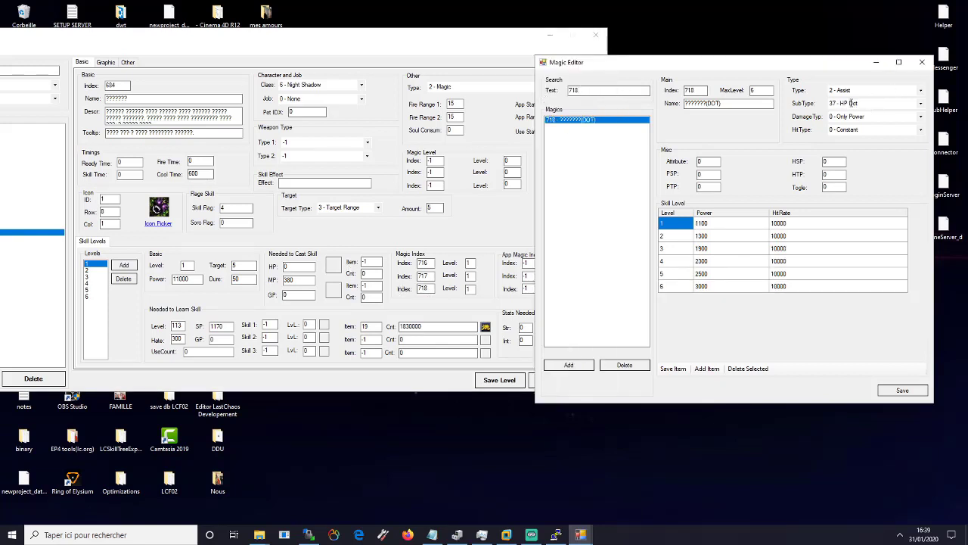
# Bring the whole Skill Editor window back into view in front of the Magic Editor.
pyautogui.click(357, 41)
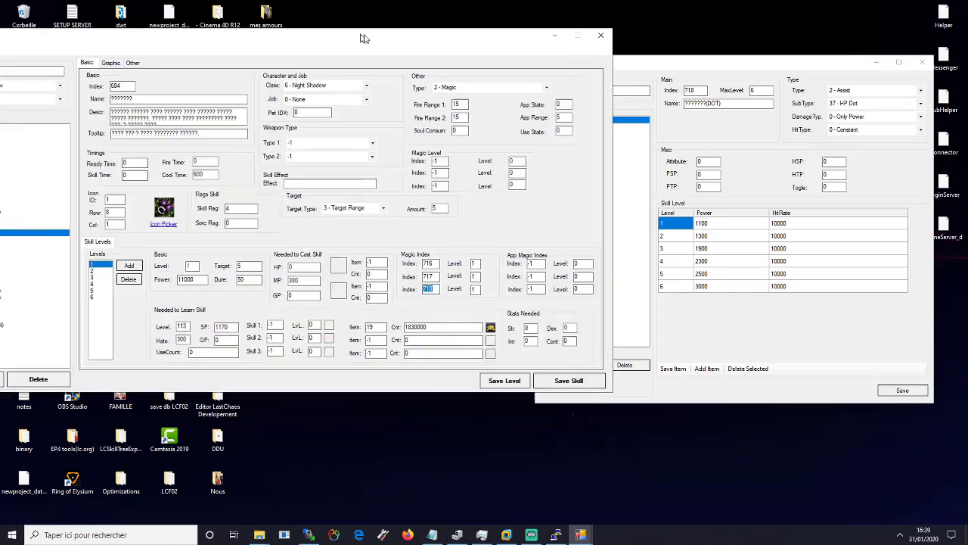
pyautogui.click(214, 77)
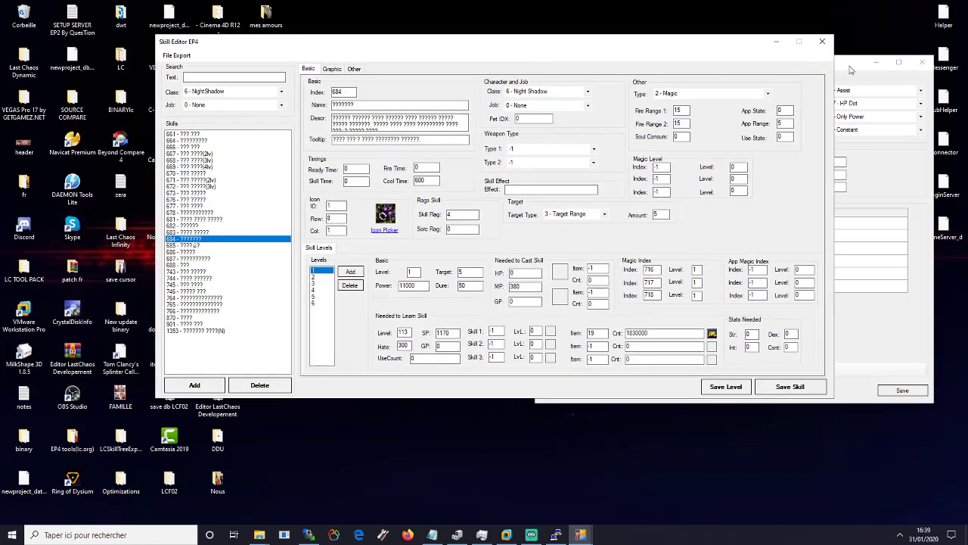
pyautogui.moveTo(852, 68); pyautogui.dragTo(806, 103)
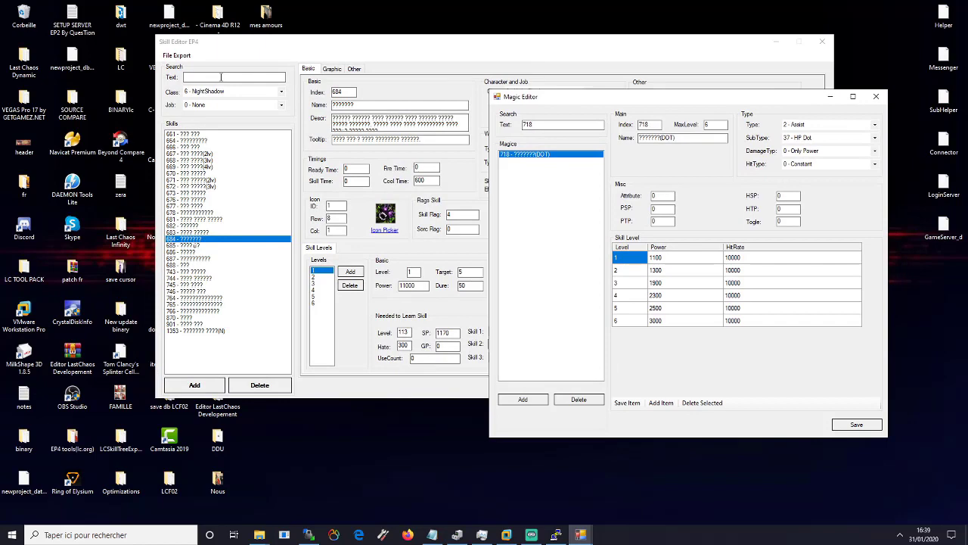
pyautogui.click(220, 77)
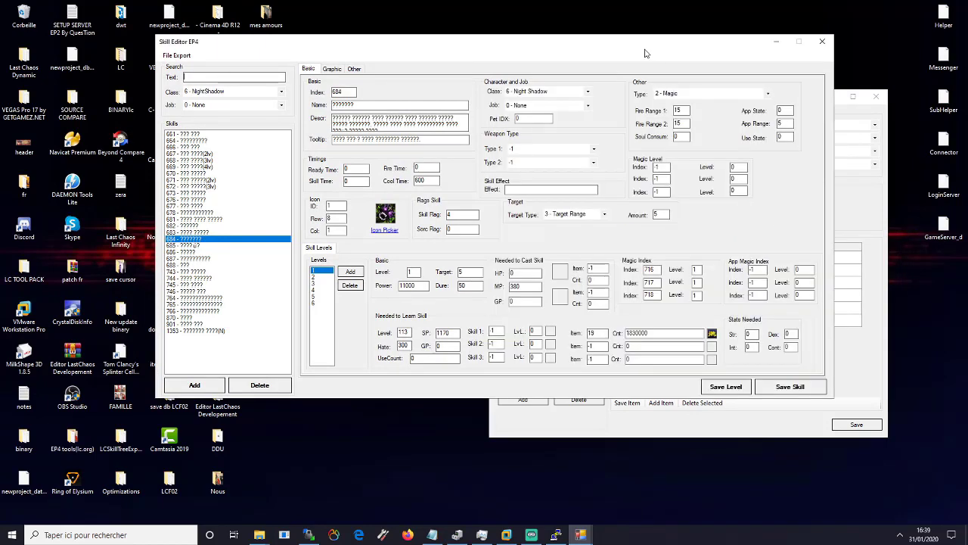
pyautogui.moveTo(340, 41)
pyautogui.mouseDown()
pyautogui.moveTo(452, 66)
pyautogui.moveTo(340, 54)
pyautogui.mouseUp()
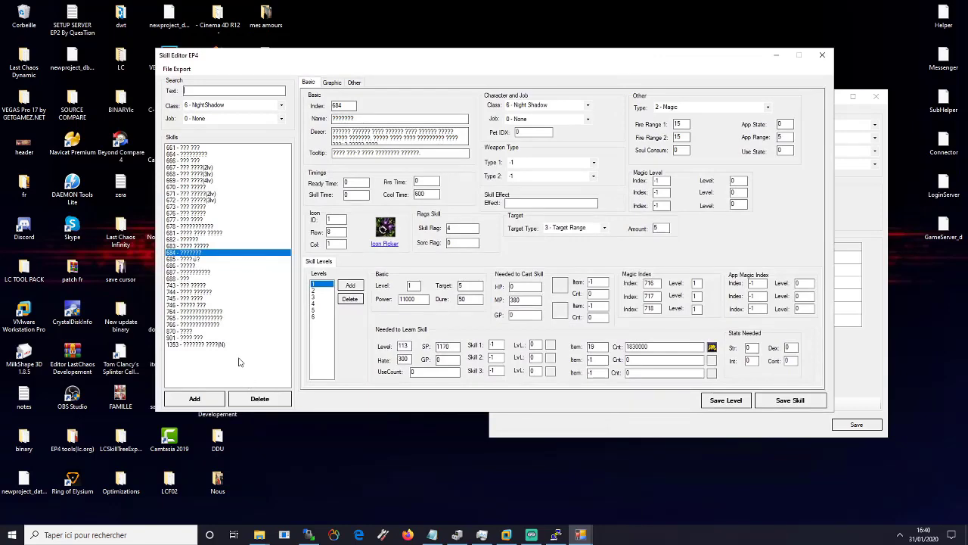
# Select skill 1353 in the NightShadow list and minimize the Magic Editor, leaving the Skill Editor alone on the desktop.
pyautogui.click(202, 344)
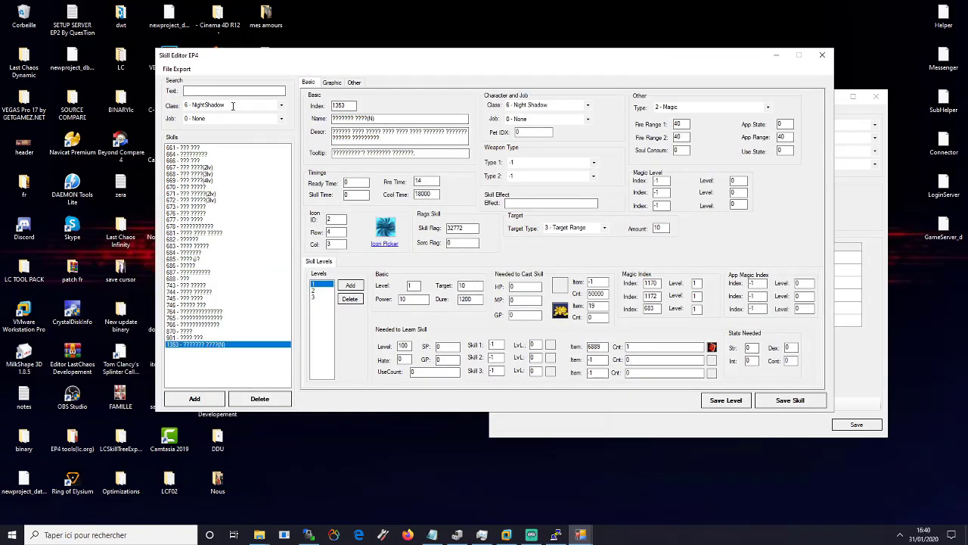
pyautogui.moveTo(666, 59); pyautogui.dragTo(613, 95)
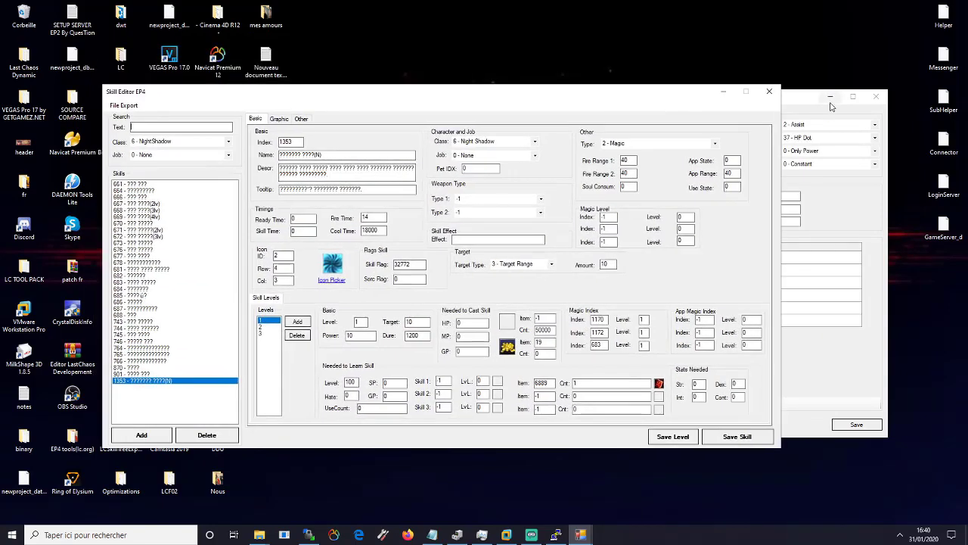
pyautogui.moveTo(792, 106); pyautogui.dragTo(826, 141)
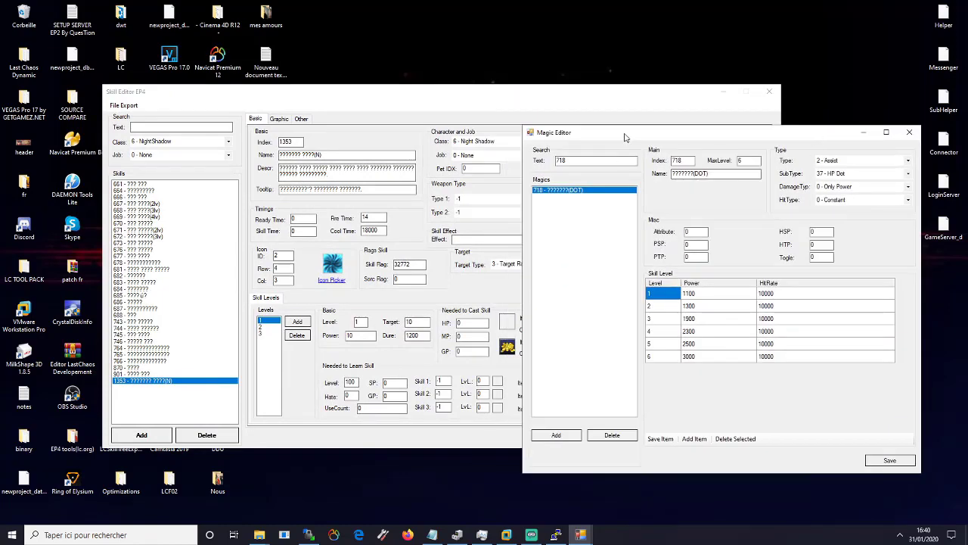
pyautogui.moveTo(626, 138); pyautogui.dragTo(629, 138)
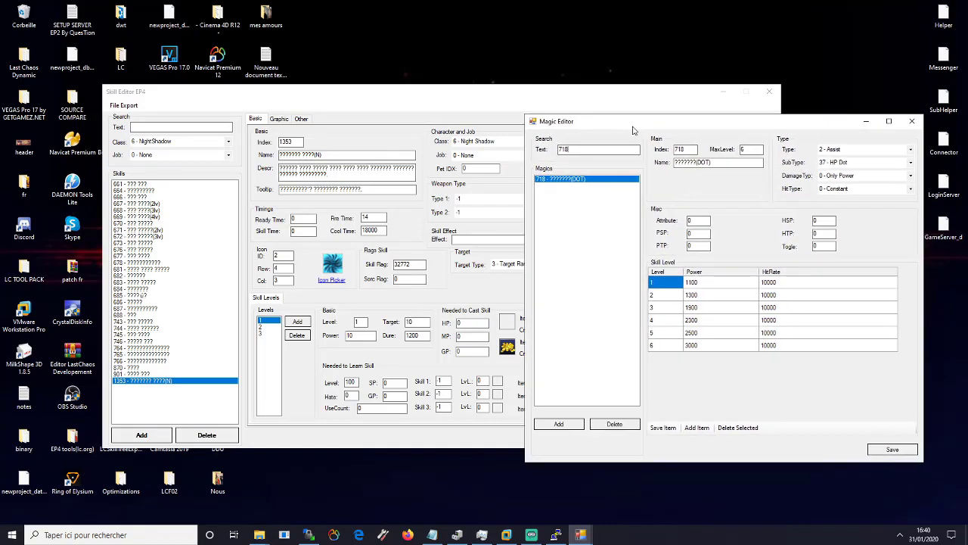
pyautogui.moveTo(629, 139); pyautogui.dragTo(605, 131)
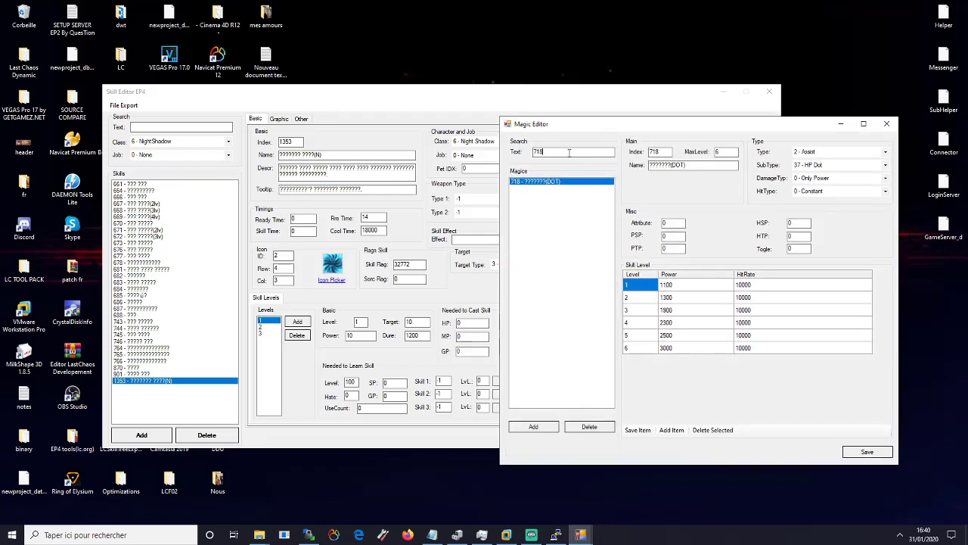
pyautogui.click(840, 130)
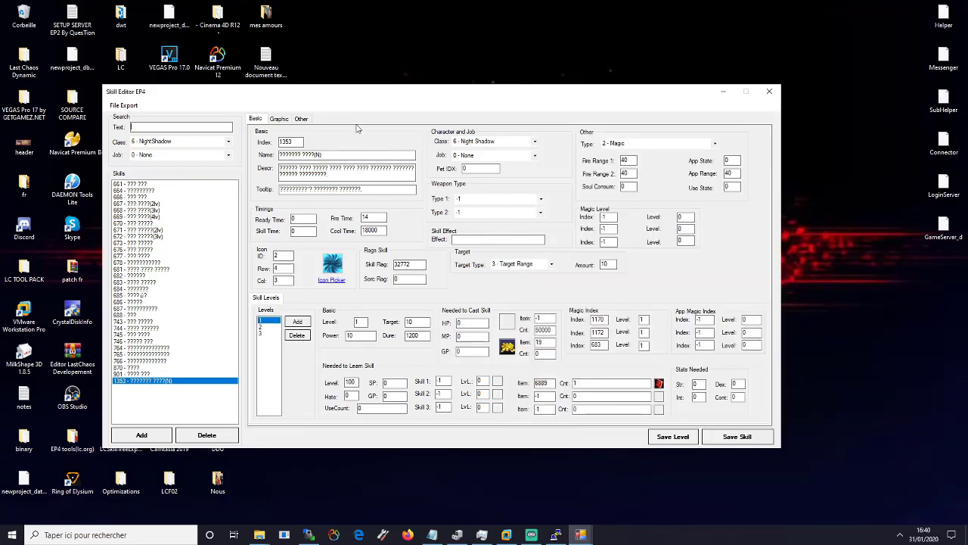
pyautogui.moveTo(378, 98); pyautogui.dragTo(521, 81)
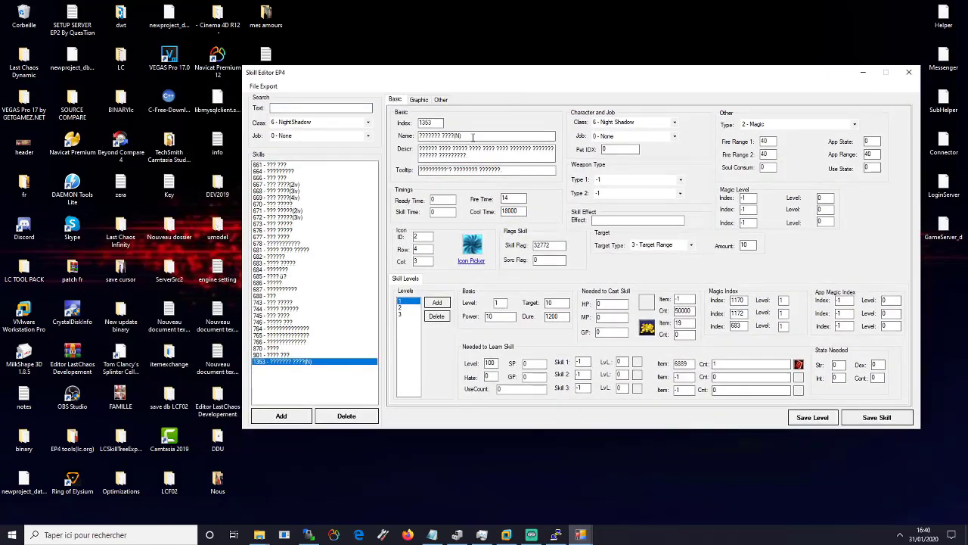
# Go through skill 1353's name, description and tooltip fields without editing them.
pyautogui.press('Tab')
pyautogui.click(541, 140)
pyautogui.press('Tab')
pyautogui.click(532, 157)
pyautogui.hotkey('ctrl', 'a')
pyautogui.click(532, 157)
pyautogui.press('Tab')
pyautogui.click(532, 169)
# Examine the available options for skill 1353's Weapon Type 1.
pyautogui.click(680, 180)
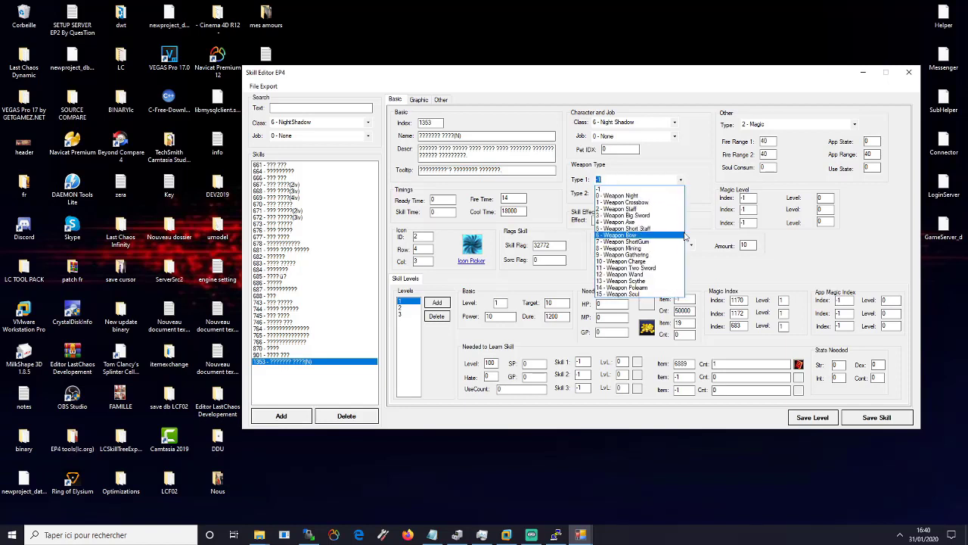
pyautogui.click(698, 187)
pyautogui.click(684, 181)
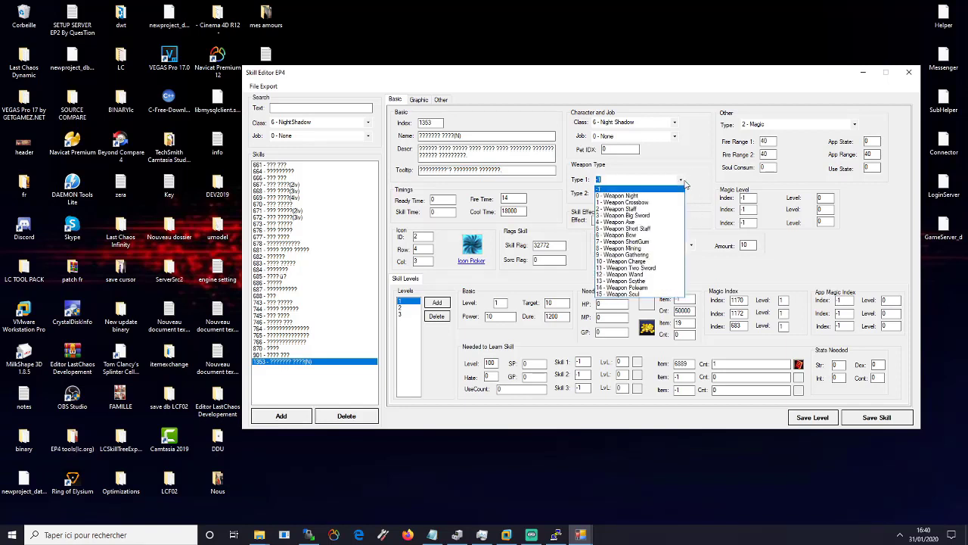
pyautogui.click(697, 182)
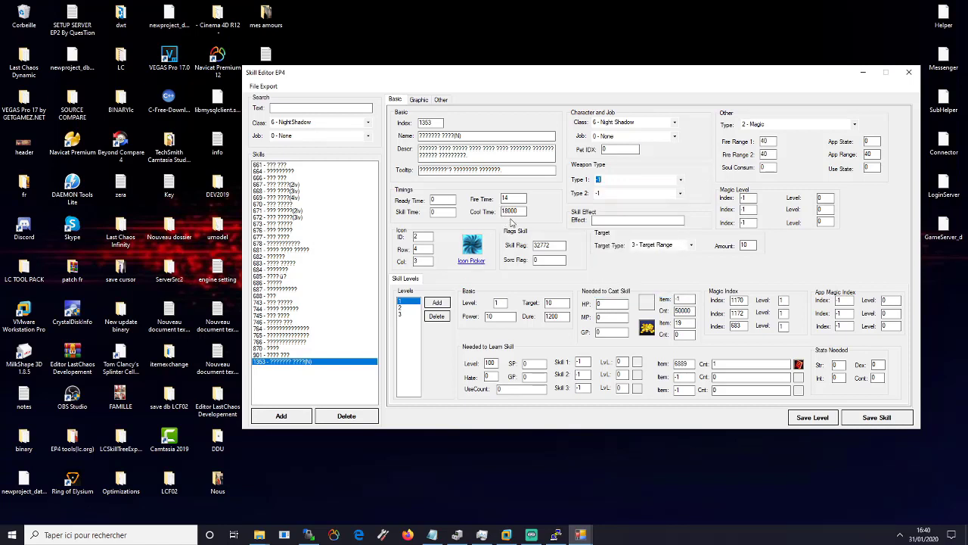
# Go through skill 1353's cool time, Target Type options and target amount, keeping 3 - Target Range.
pyautogui.click(521, 211)
pyautogui.click(690, 247)
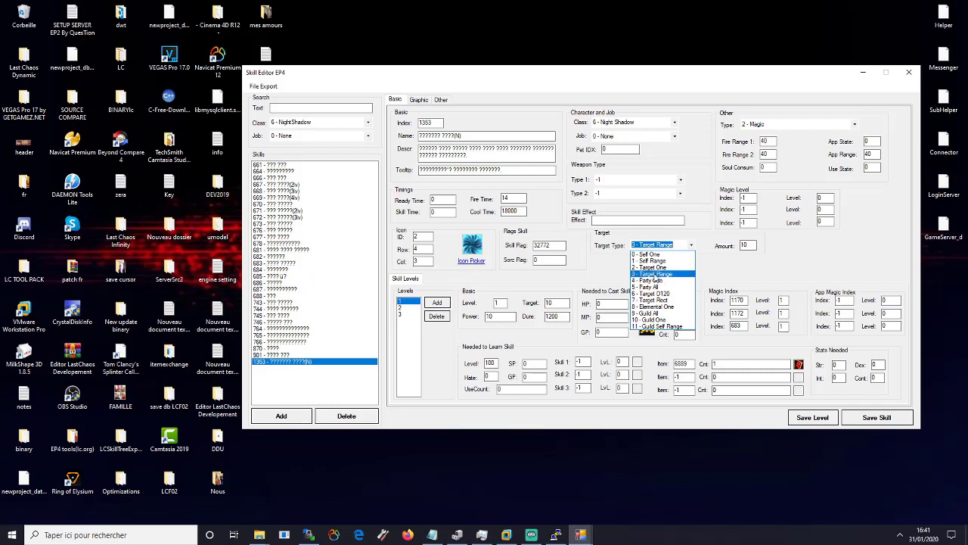
pyautogui.click(654, 274)
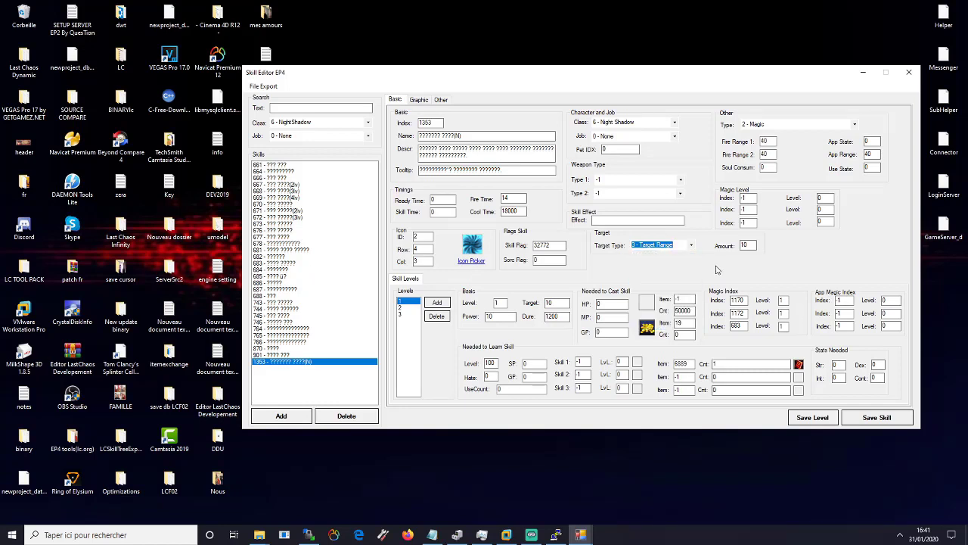
pyautogui.click(745, 245)
# Examine the available options for skill 1353's Type in the Other group, leaving 2 - Magic selected.
pyautogui.click(855, 124)
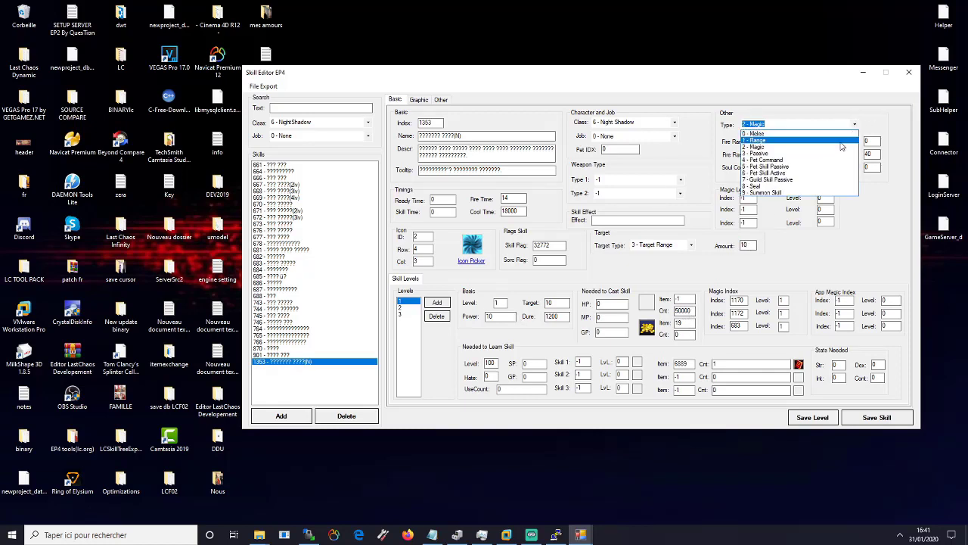
pyautogui.click(868, 137)
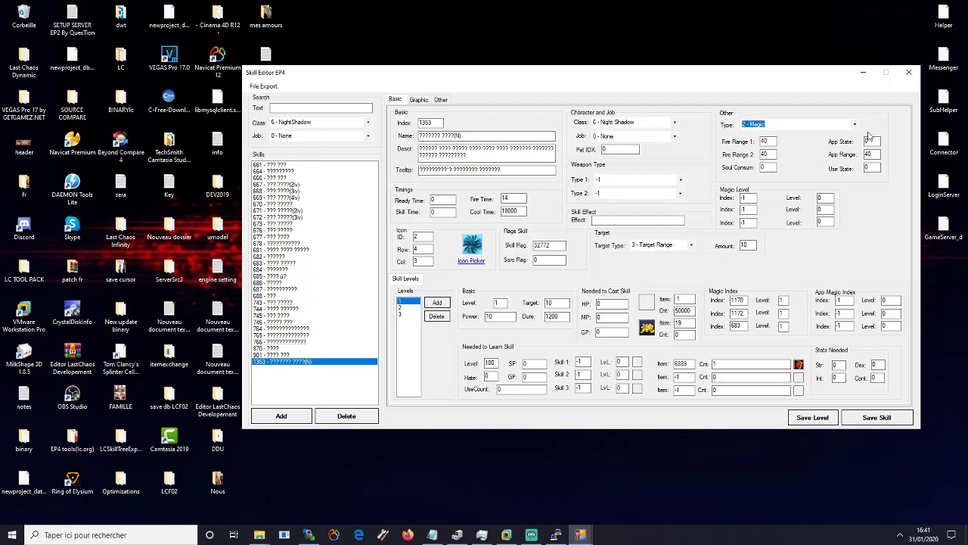
pyautogui.click(855, 126)
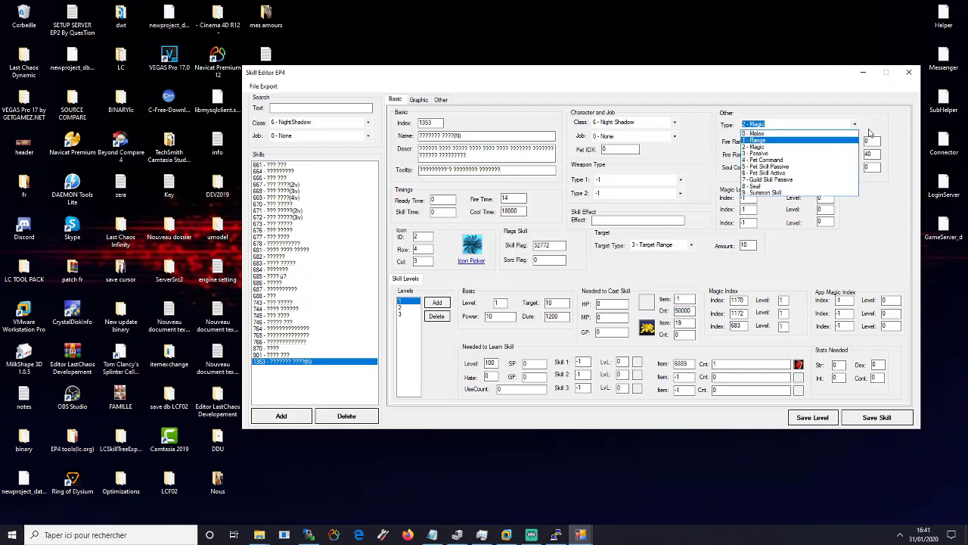
pyautogui.click(871, 134)
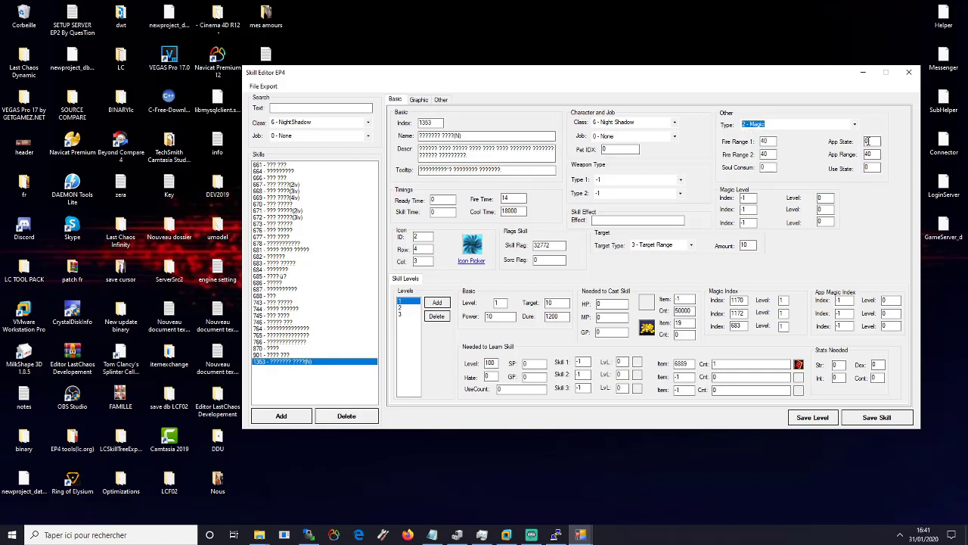
# Go through skill 1353's Soul Consum field and the Magic Index and level fields of skill level 1.
pyautogui.click(765, 168)
pyautogui.write('6')
pyautogui.moveTo(744, 300); pyautogui.dragTo(699, 301)
pyautogui.click(743, 312)
pyautogui.click(785, 301)
# Go through the level, SP, item and count fields required to learn level 1 of skill 1353.
pyautogui.doubleClick(493, 363)
pyautogui.click(534, 364)
pyautogui.click(690, 363)
pyautogui.moveTo(690, 364); pyautogui.dragTo(651, 360)
pyautogui.click(677, 362)
pyautogui.doubleClick(727, 366)
# Examine skill 1353's graphic settings, including the first fire animation name and the Fire Object Delay 2 values.
pyautogui.click(419, 100)
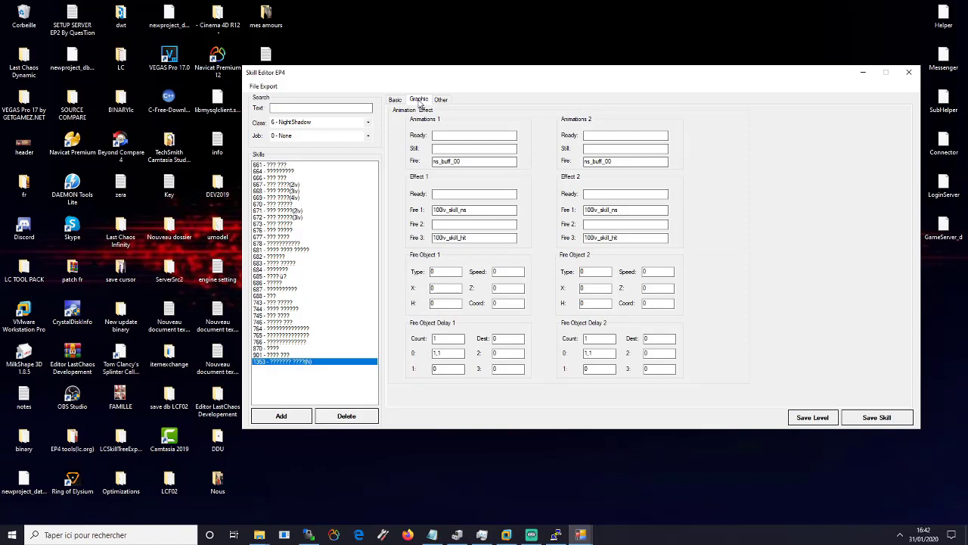
pyautogui.doubleClick(489, 161)
pyautogui.click(490, 161)
pyautogui.moveTo(461, 161); pyautogui.dragTo(431, 161)
pyautogui.click(461, 161)
pyautogui.click(462, 161)
pyautogui.doubleClick(602, 354)
pyautogui.click(600, 354)
# Examine skill 1353's other parameters, including a_maxLevel, a_use_needWearingType, a_summon_idx, a_allowzone and a_appWeaponType0.
pyautogui.click(441, 99)
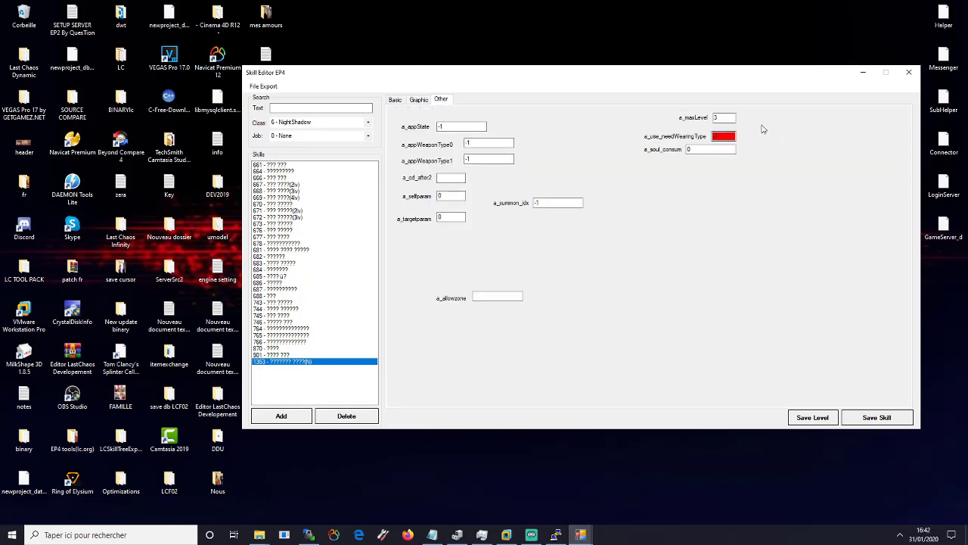
pyautogui.write('3')
pyautogui.press('Tab')
pyautogui.press('Tab')
pyautogui.click(497, 296)
pyautogui.click(567, 202)
pyautogui.click(725, 119)
pyautogui.click(724, 137)
pyautogui.click(476, 141)
# Return to skill 1353's basic fields, bring up the Item Editor and arrange it and the Skill Editor so both stay reachable.
pyautogui.click(395, 100)
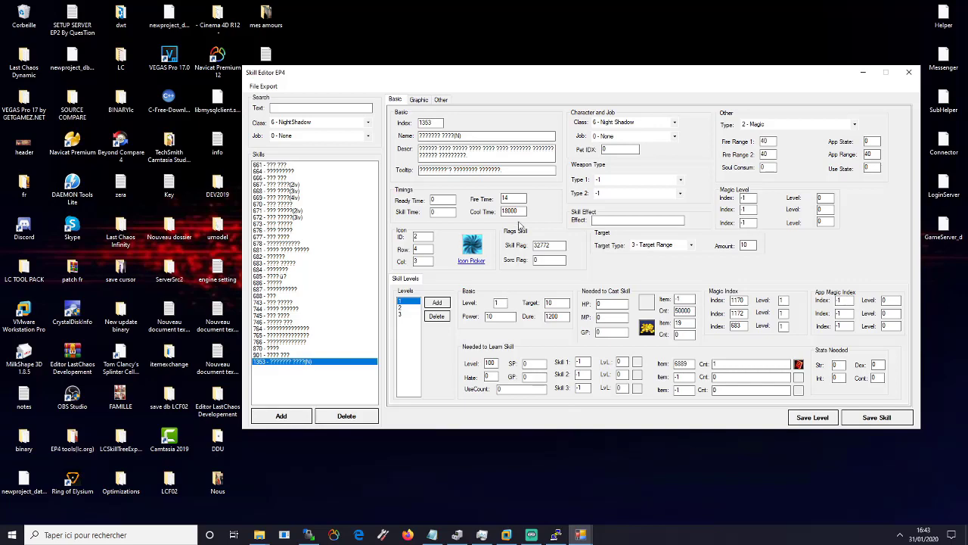
pyautogui.moveTo(602, 78); pyautogui.dragTo(642, 74)
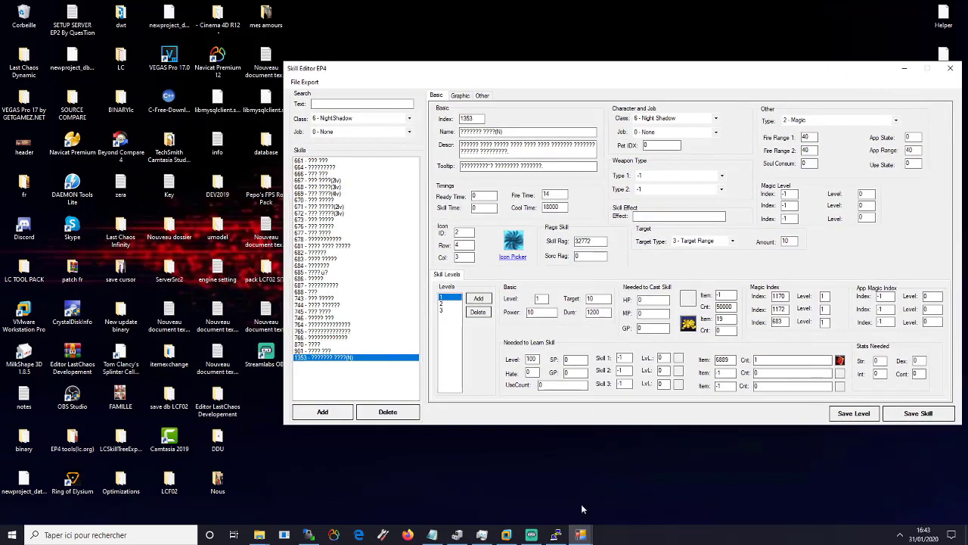
pyautogui.click(580, 534)
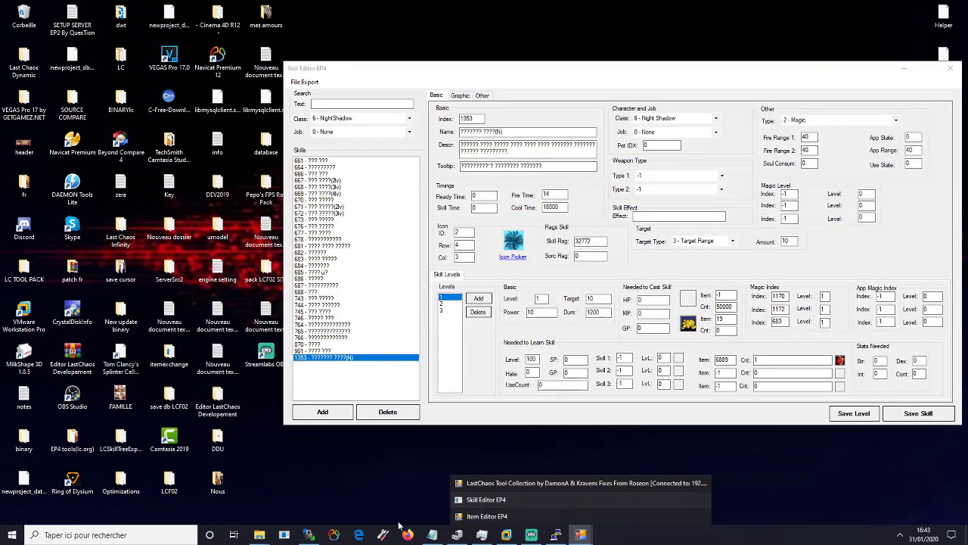
pyautogui.click(491, 516)
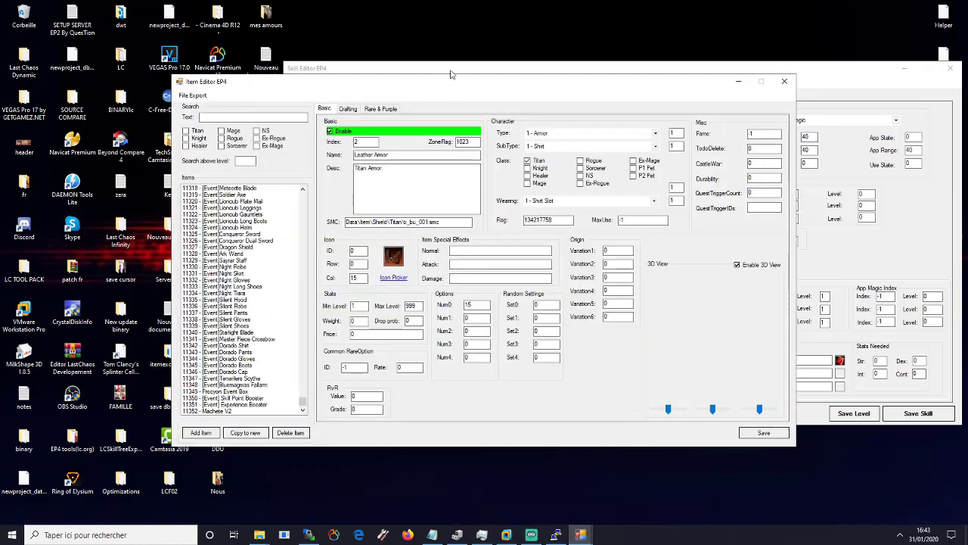
pyautogui.moveTo(488, 81)
pyautogui.mouseDown()
pyautogui.moveTo(528, 81)
pyautogui.moveTo(445, 91)
pyautogui.mouseUp()
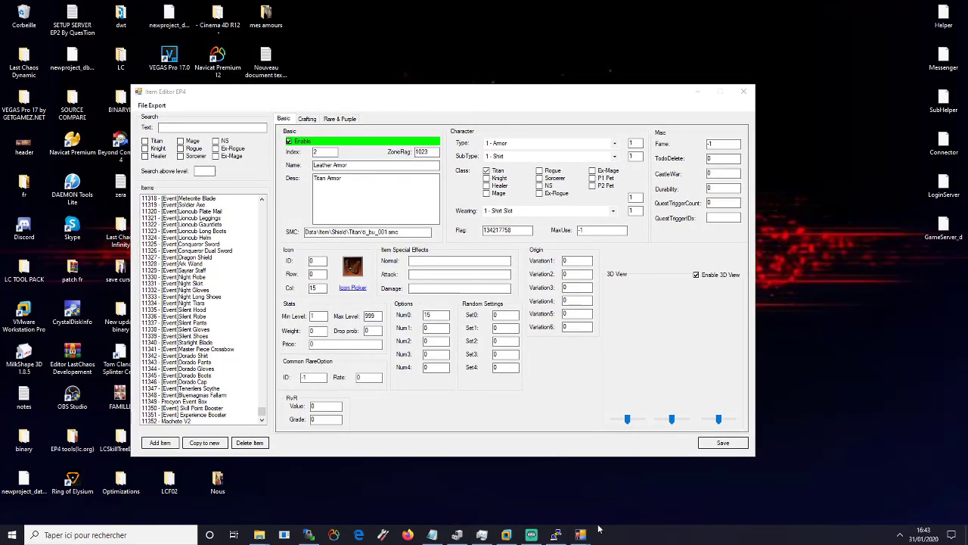
pyautogui.click(580, 534)
pyautogui.click(535, 499)
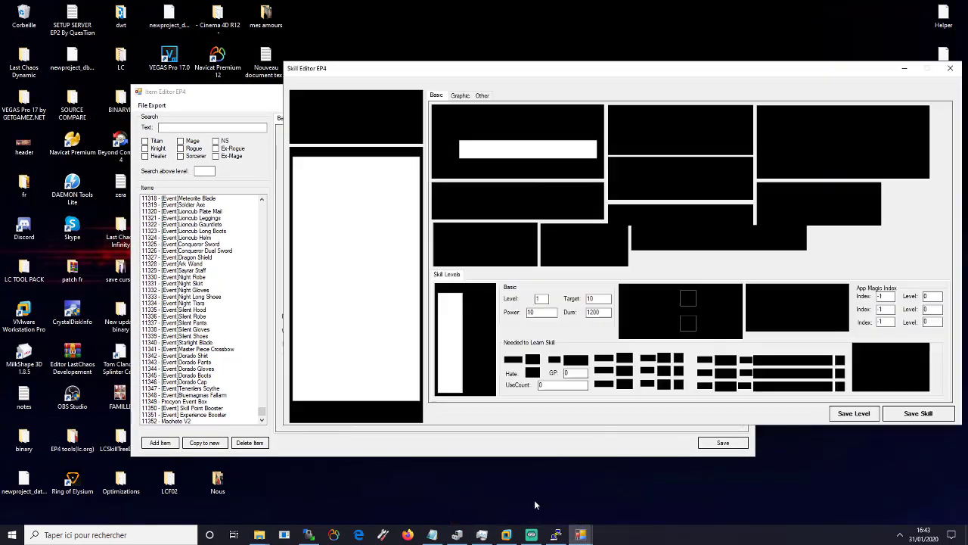
pyautogui.moveTo(630, 71); pyautogui.dragTo(616, 119)
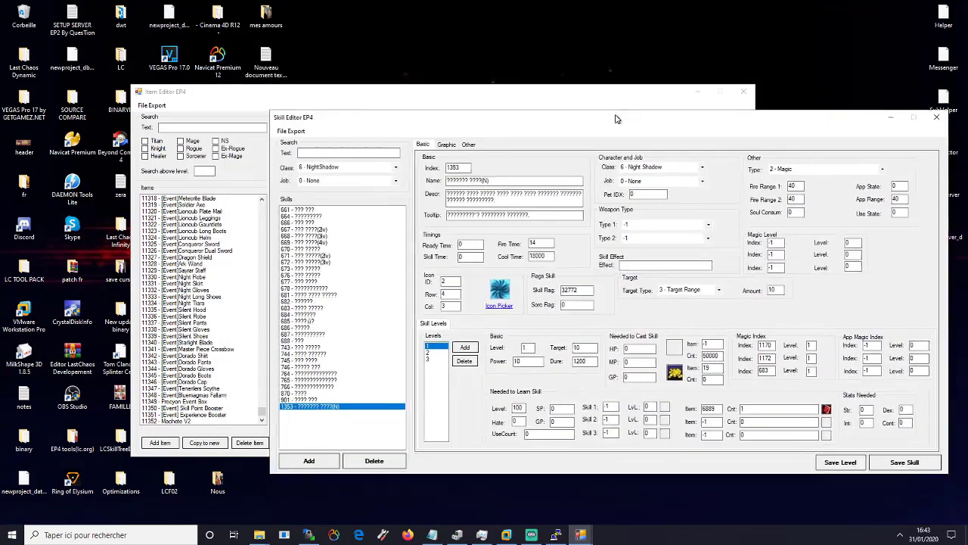
# Search the Item Editor for "potion" and open the Great Healing Potion.
pyautogui.click(240, 124)
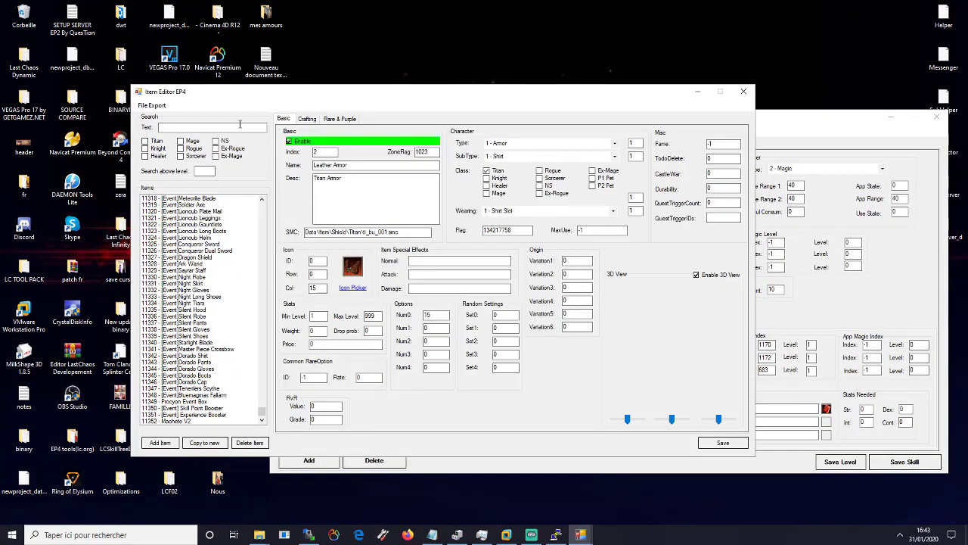
pyautogui.write('potion')
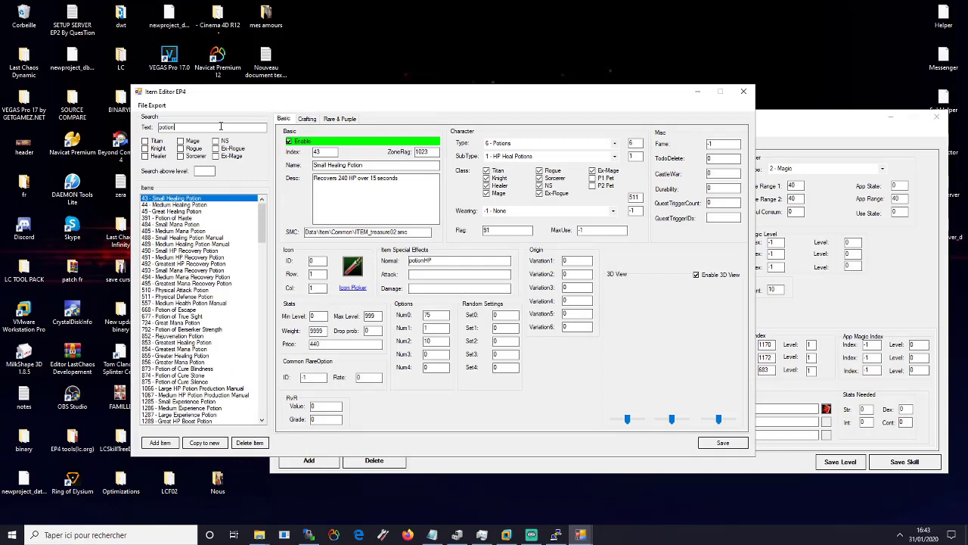
pyautogui.click(174, 218)
pyautogui.click(192, 211)
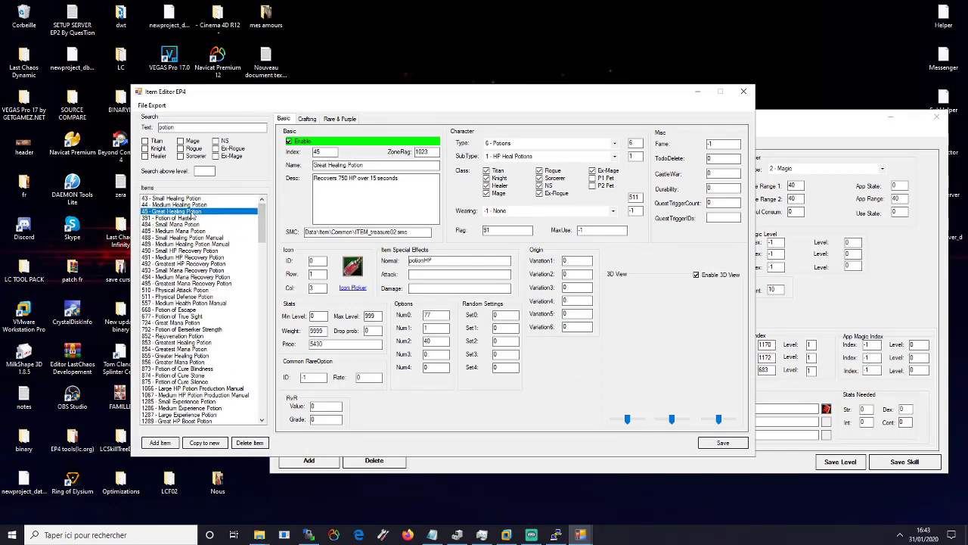
# Look through the stat, Berserker, crit and special potions further down the potion list.
pyautogui.moveTo(261, 225); pyautogui.dragTo(263, 303)
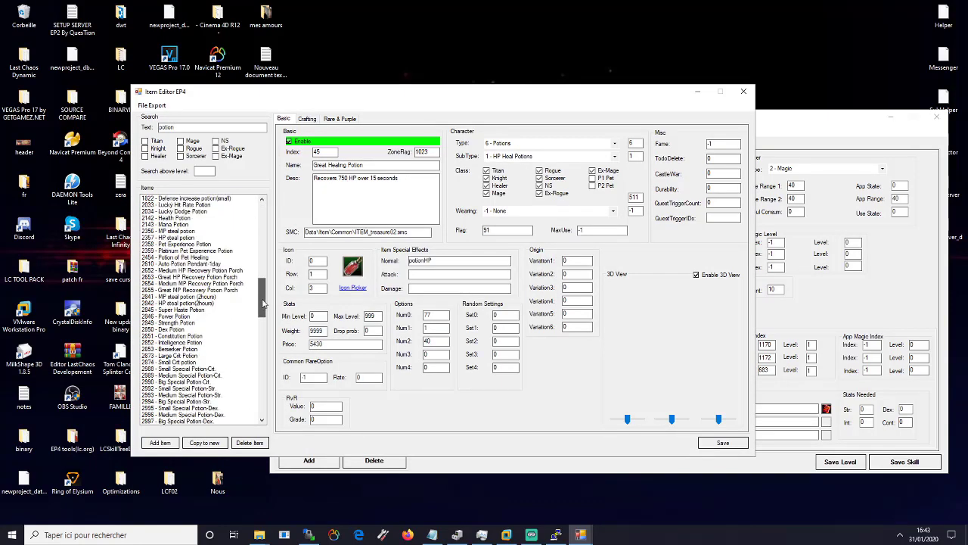
pyautogui.click(193, 316)
pyautogui.click(194, 329)
pyautogui.click(194, 348)
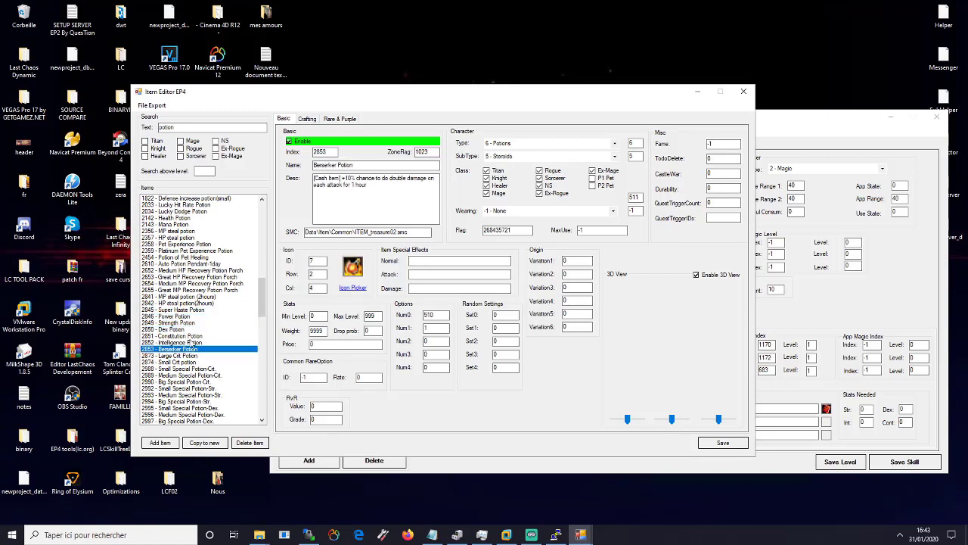
pyautogui.click(193, 335)
pyautogui.click(194, 362)
pyautogui.click(195, 375)
pyautogui.scroll(-10, 212, 376)
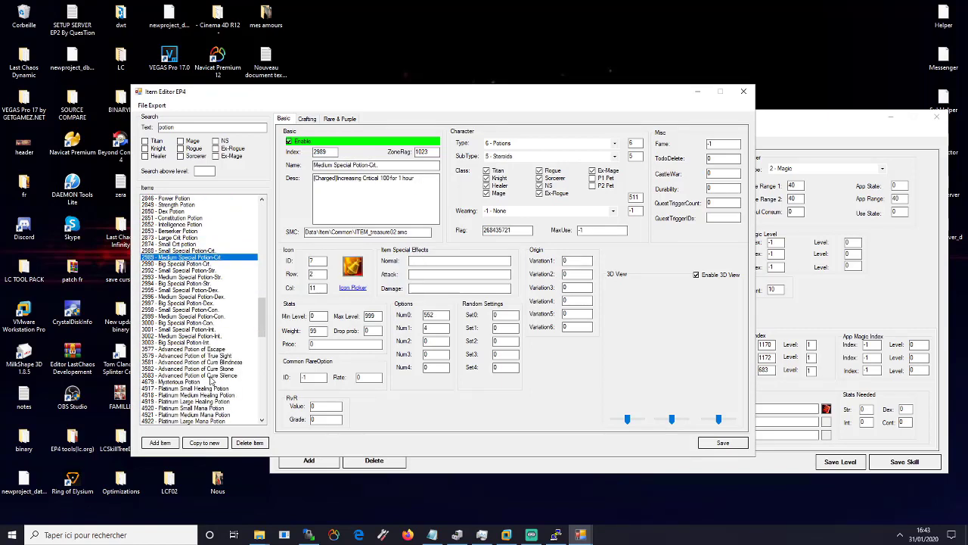
# Look through the potions from Platinum Small Healing Potion down to [Event Item] Power Potion.
pyautogui.click(202, 310)
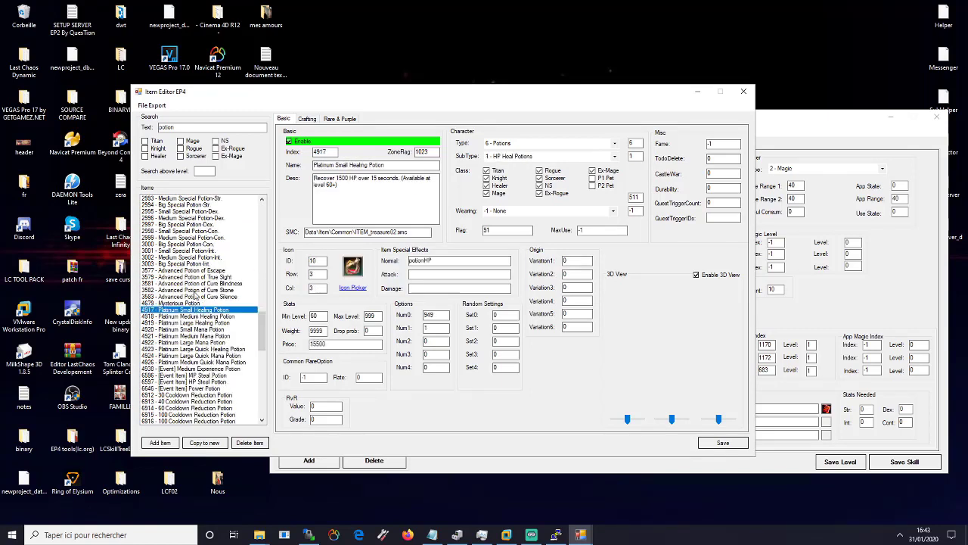
pyautogui.click(193, 335)
pyautogui.click(195, 348)
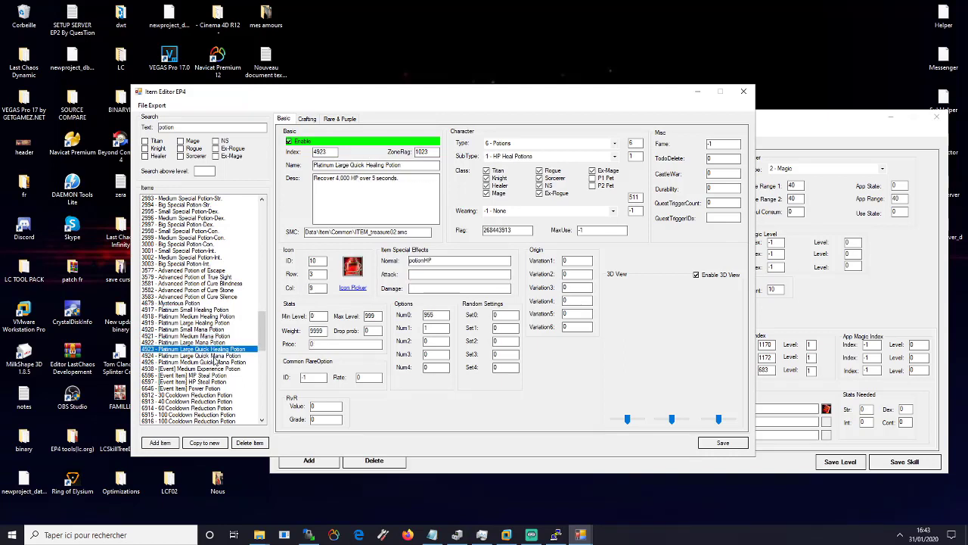
pyautogui.click(216, 355)
pyautogui.click(217, 361)
pyautogui.click(218, 368)
pyautogui.click(219, 375)
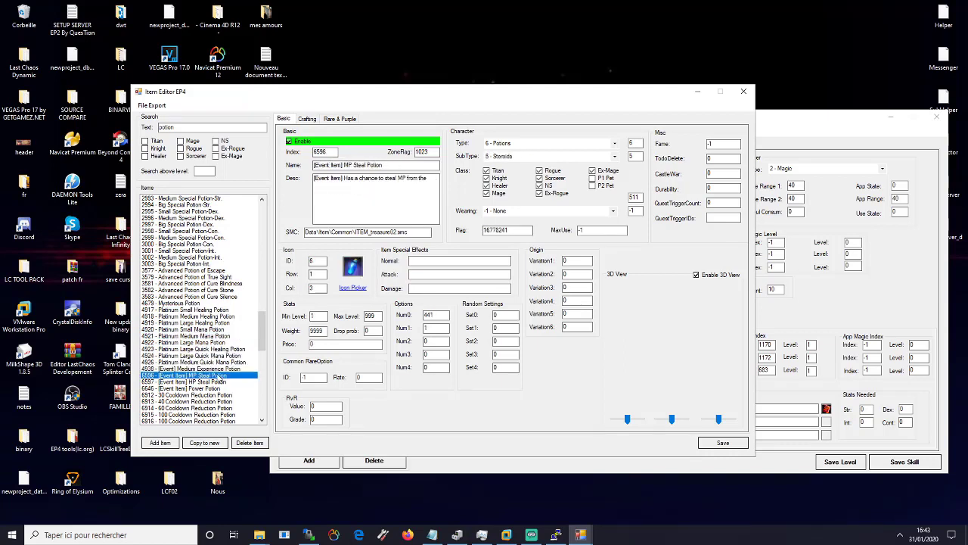
pyautogui.click(219, 382)
pyautogui.click(217, 389)
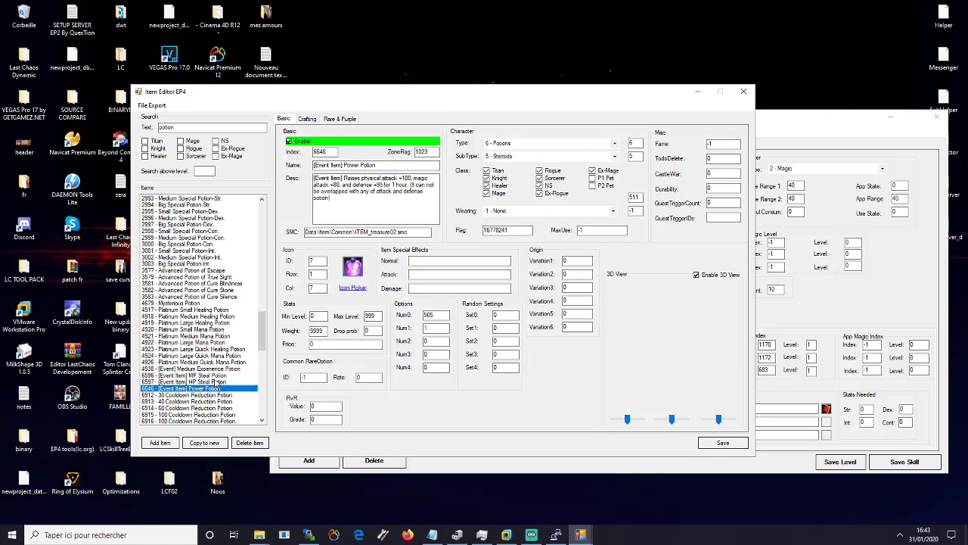
# Go back up through the event steal potions and compare the platinum quick, healing and mana potions.
pyautogui.click(216, 382)
pyautogui.click(215, 376)
pyautogui.click(212, 370)
pyautogui.click(215, 362)
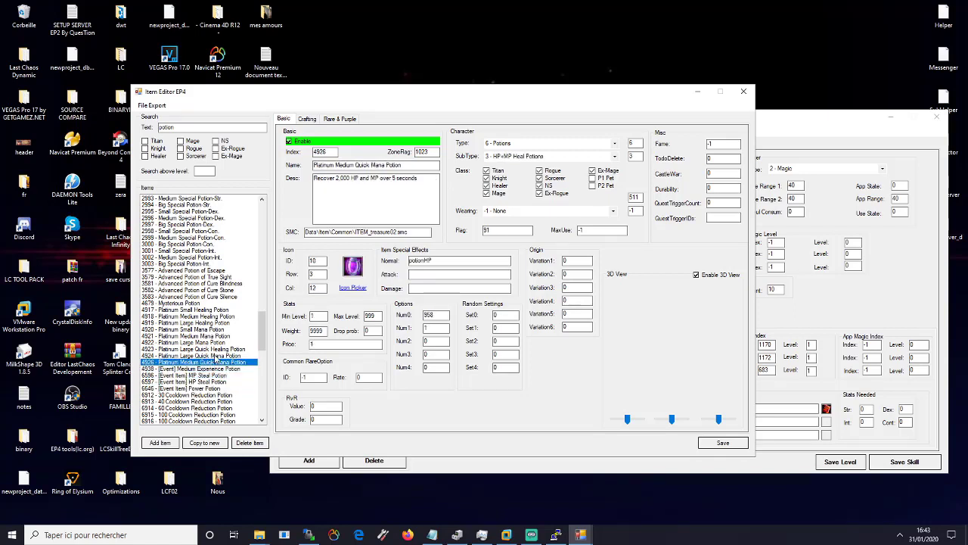
pyautogui.click(214, 356)
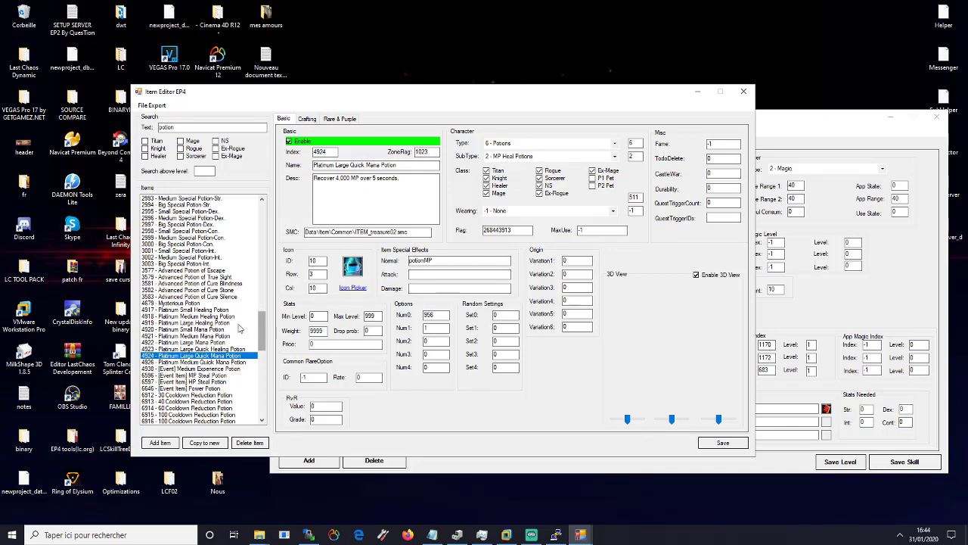
pyautogui.click(231, 324)
pyautogui.click(210, 310)
pyautogui.click(214, 323)
pyautogui.click(215, 336)
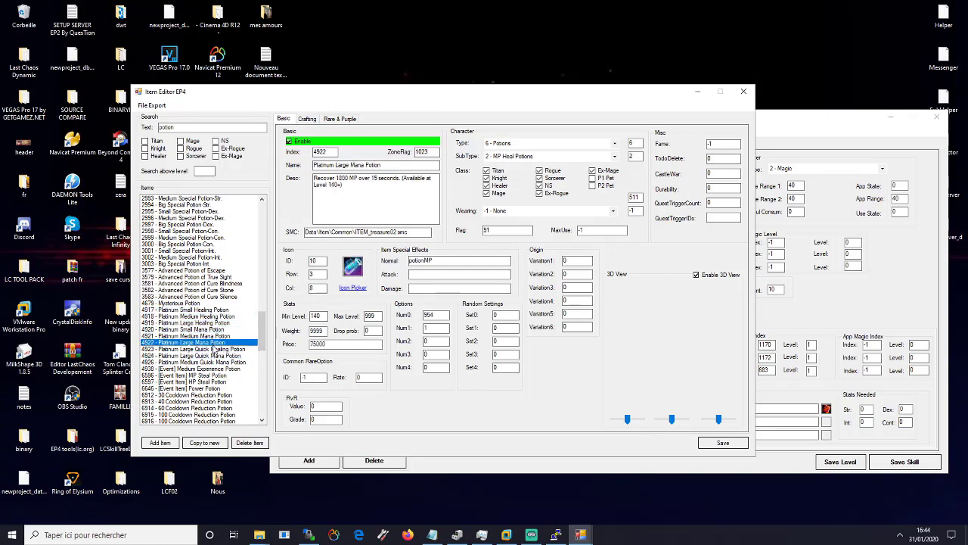
pyautogui.click(251, 331)
# Find and open item 7053, [Event] Greatest HP+MP Boost Potion, among the later potions.
pyautogui.scroll(-5, 227, 333)
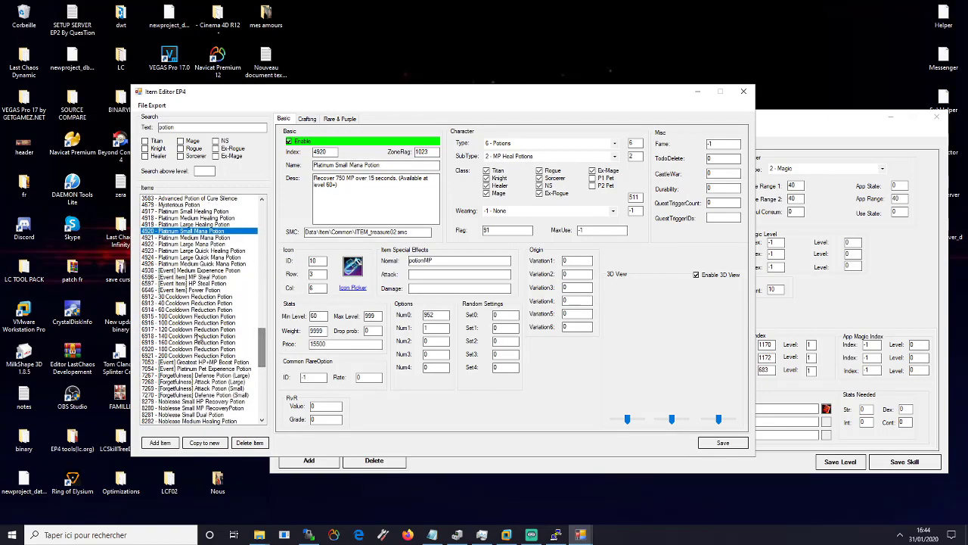
pyautogui.click(200, 330)
pyautogui.click(210, 362)
pyautogui.click(213, 376)
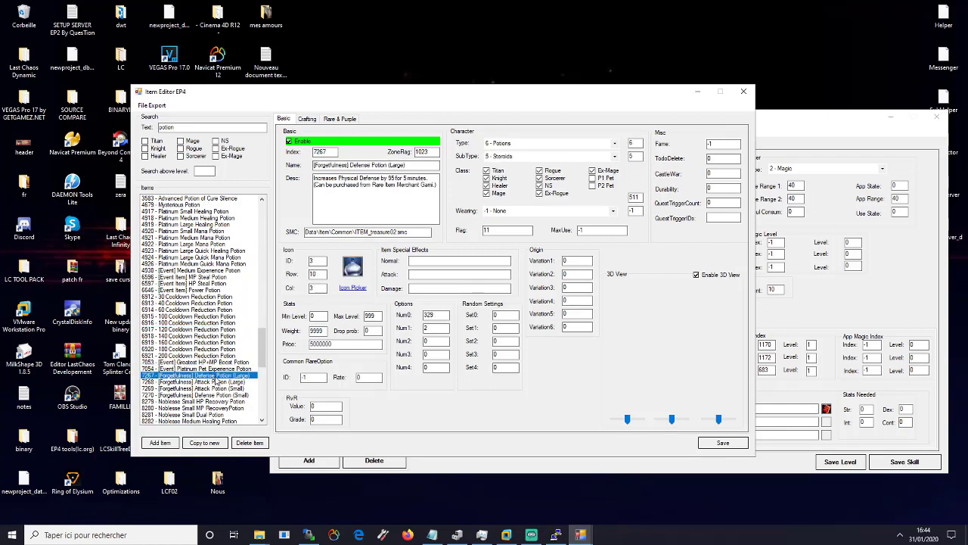
pyautogui.click(212, 369)
pyautogui.click(210, 363)
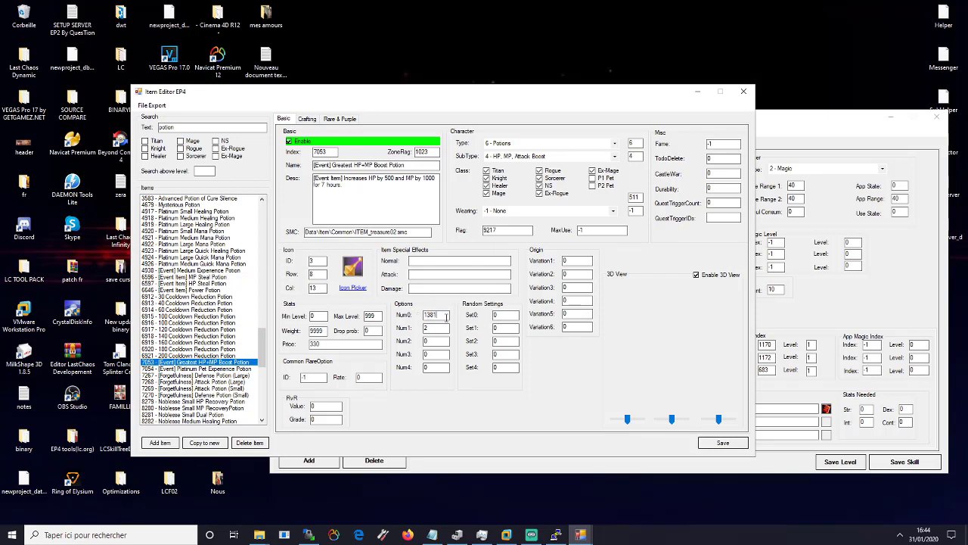
# Copy the boost potion to a new item and set the copy's name to "Youtube Potion video 100K HP".
pyautogui.click(201, 444)
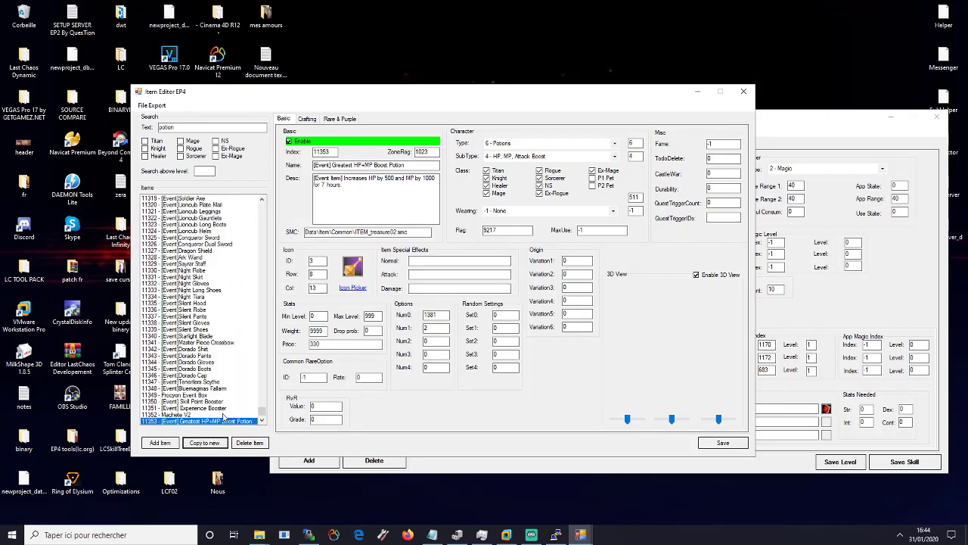
pyautogui.moveTo(432, 165); pyautogui.dragTo(213, 197)
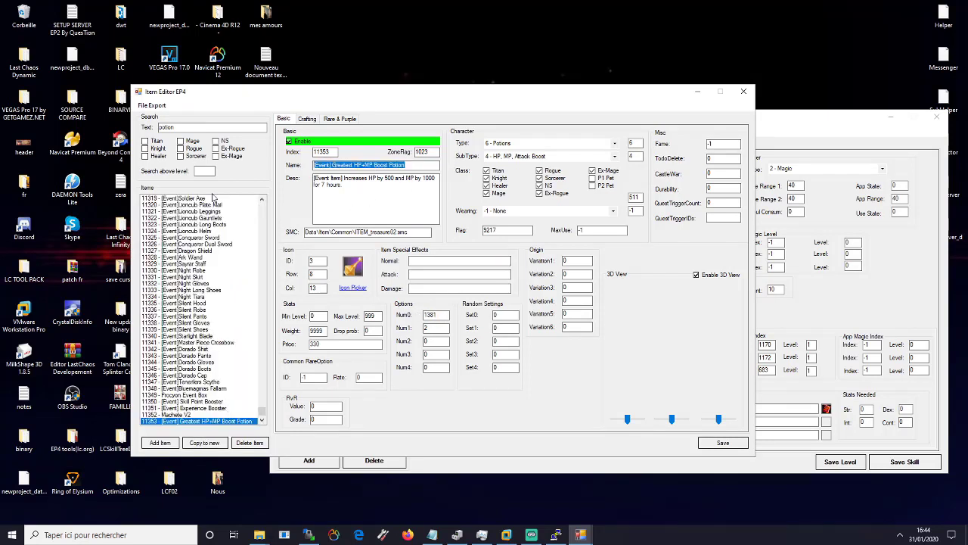
pyautogui.write('[')
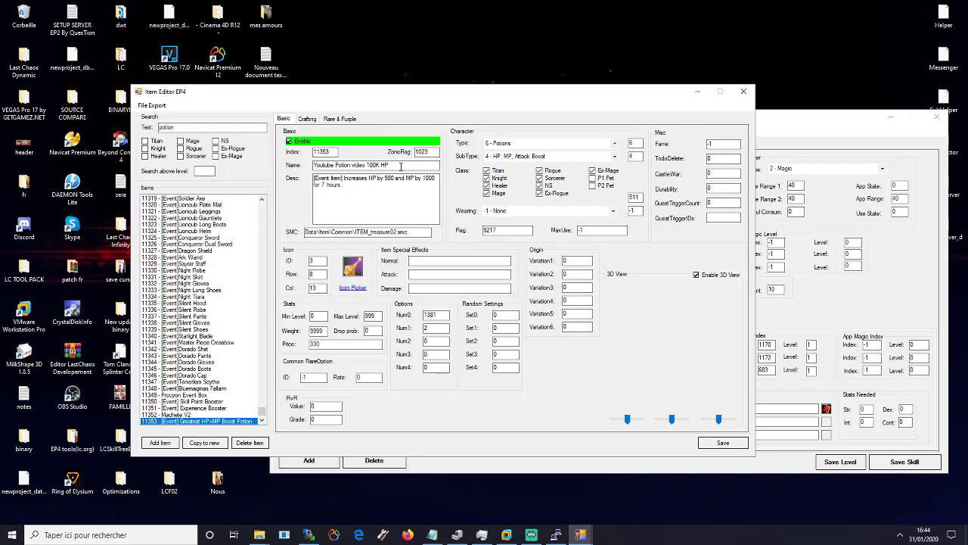
# Replace the new potion's description with "100K HP", copied from its name.
pyautogui.moveTo(394, 166); pyautogui.dragTo(367, 166)
pyautogui.hotkey('ctrl', 'c')
pyautogui.click(380, 188)
pyautogui.hotkey('ctrl', 'a')
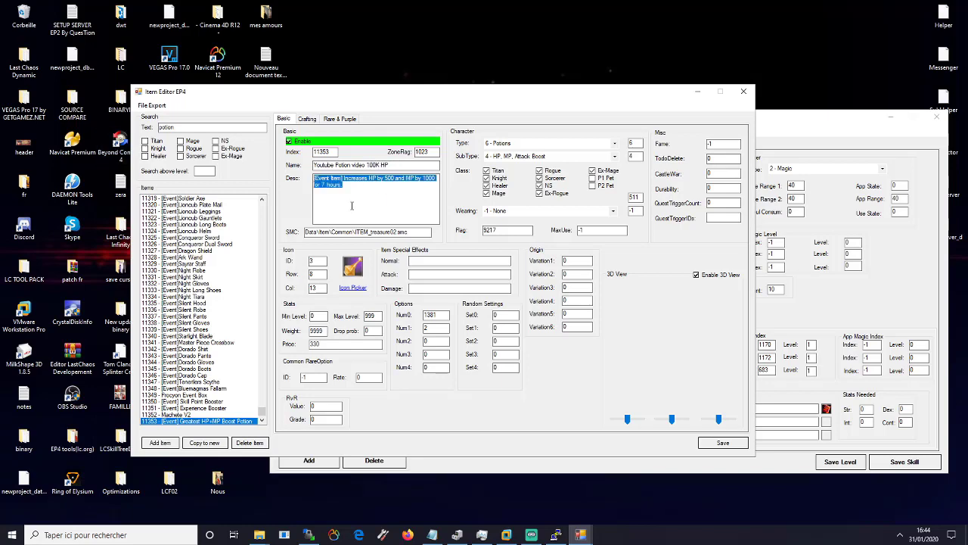
pyautogui.hotkey('ctrl', 'v')
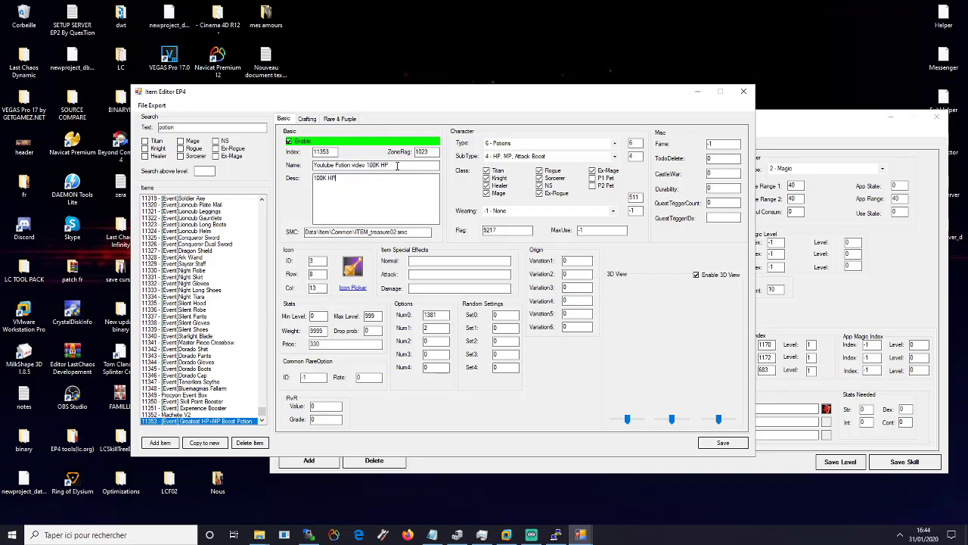
# Change the potion's icon to the one at row 10, column 1 of icon sheet 26.
pyautogui.click(349, 288)
pyautogui.scroll(-4, 204, 134)
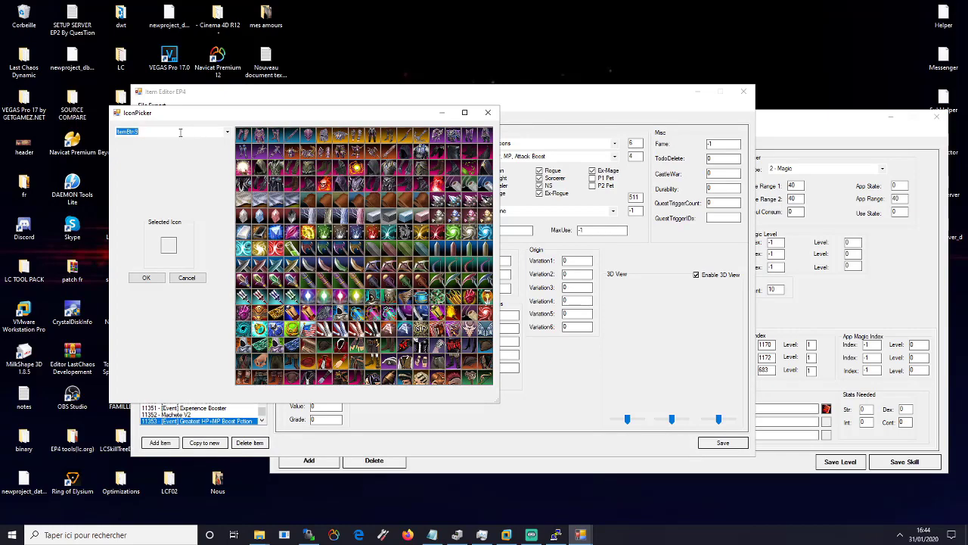
pyautogui.scroll(1, 180, 133)
pyautogui.scroll(1, 180, 132)
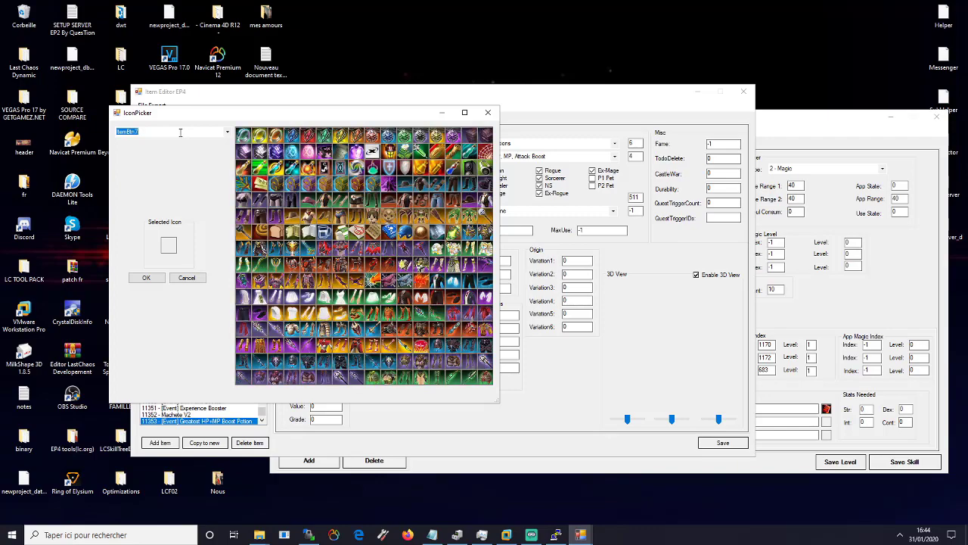
pyautogui.scroll(1, 180, 132)
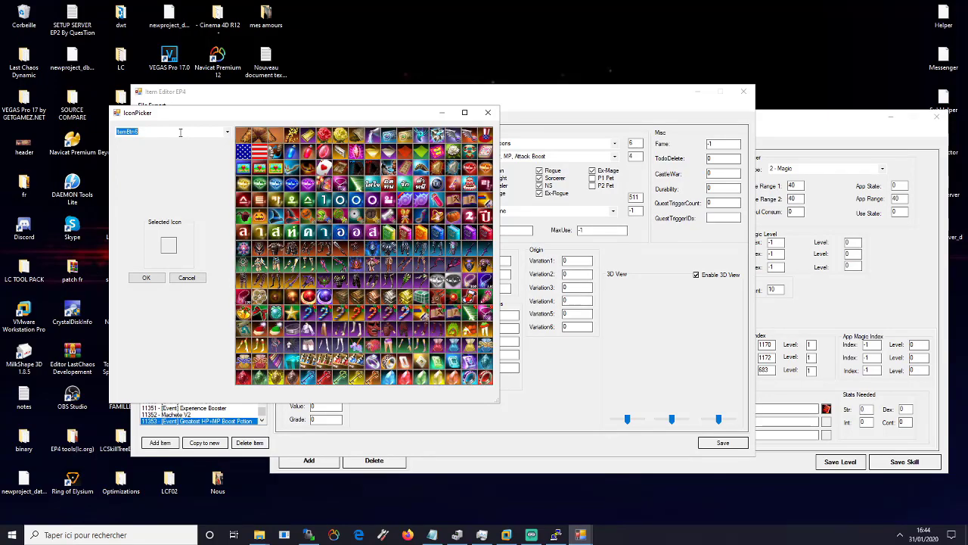
pyautogui.scroll(1, 181, 132)
pyautogui.scroll(1, 180, 133)
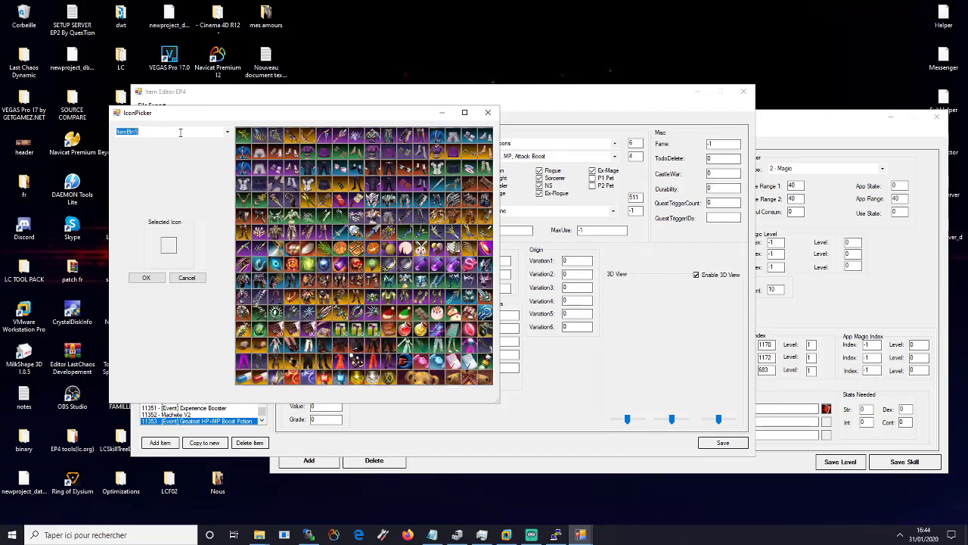
pyautogui.scroll(1, 181, 132)
pyautogui.scroll(2, 180, 132)
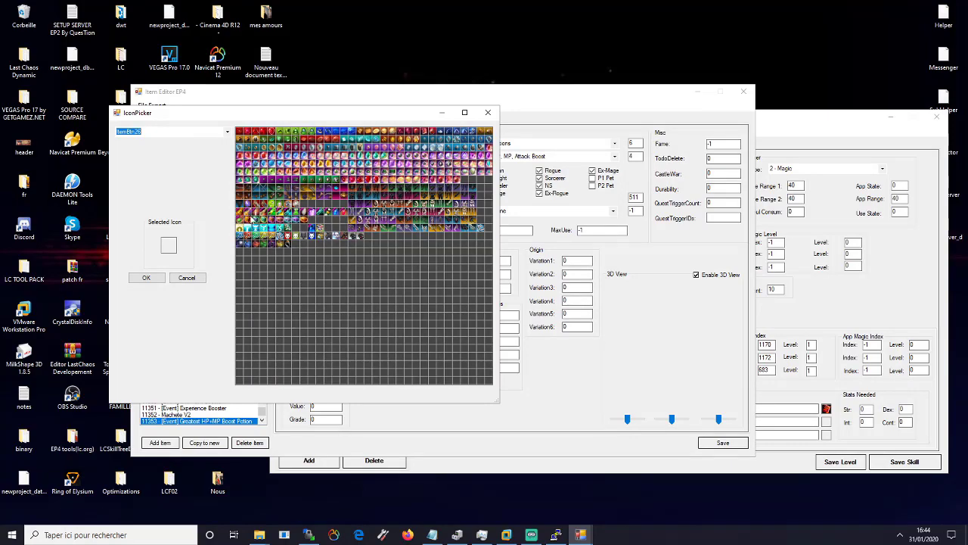
pyautogui.click(246, 215)
pyautogui.click(146, 277)
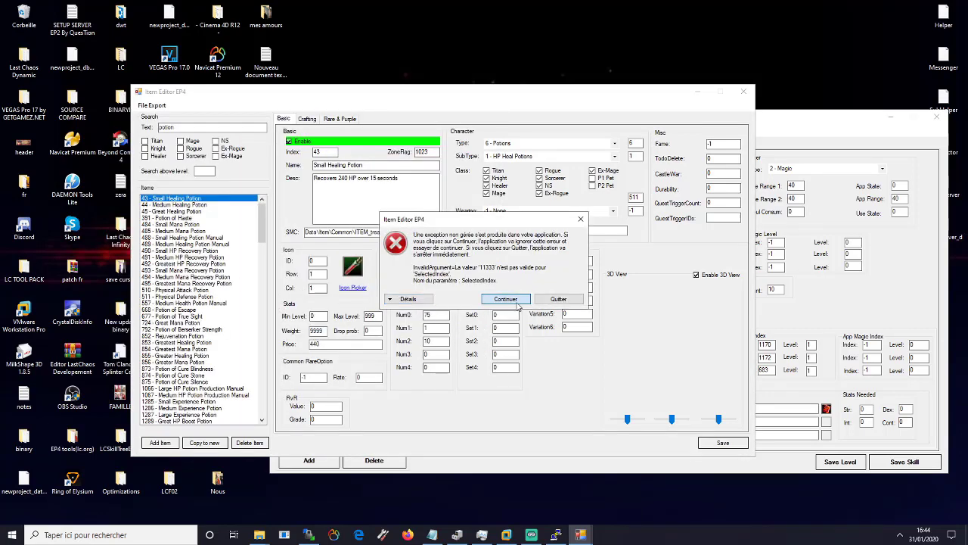
# Dismiss the exception and reopen item 11353 at the end of the potion list.
pyautogui.click(506, 299)
pyautogui.moveTo(261, 224); pyautogui.dragTo(260, 409)
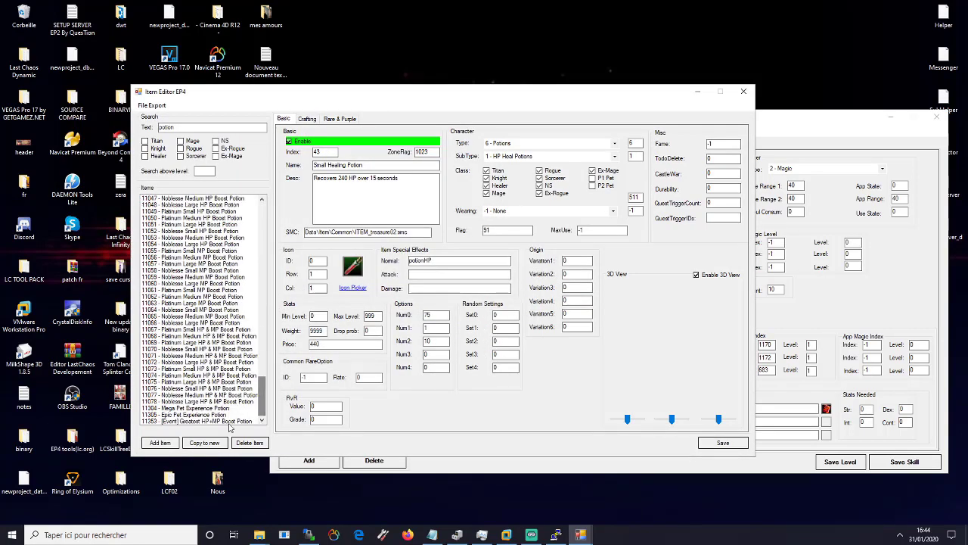
pyautogui.click(204, 421)
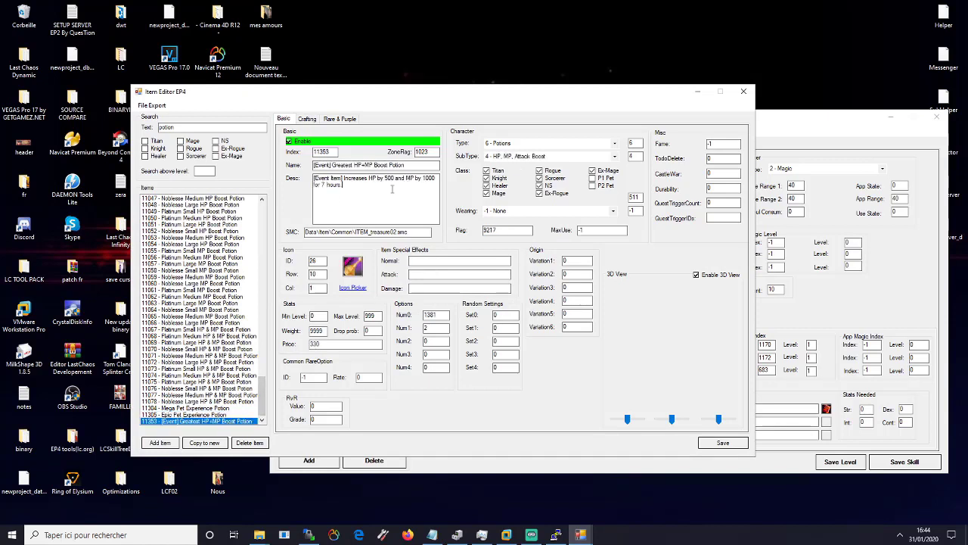
# Set item 11353's name to "Youtube Video potion 100K" and its description to "100K HP".
pyautogui.click(411, 166)
pyautogui.hotkey('ctrl', 'a')
pyautogui.hotkey('ctrl', 'v')
pyautogui.click(357, 174)
pyautogui.hotkey('ctrl', 'a')
pyautogui.hotkey('ctrl', 'v')
pyautogui.hotkey('shift', 'Tab')
pyautogui.write('You')
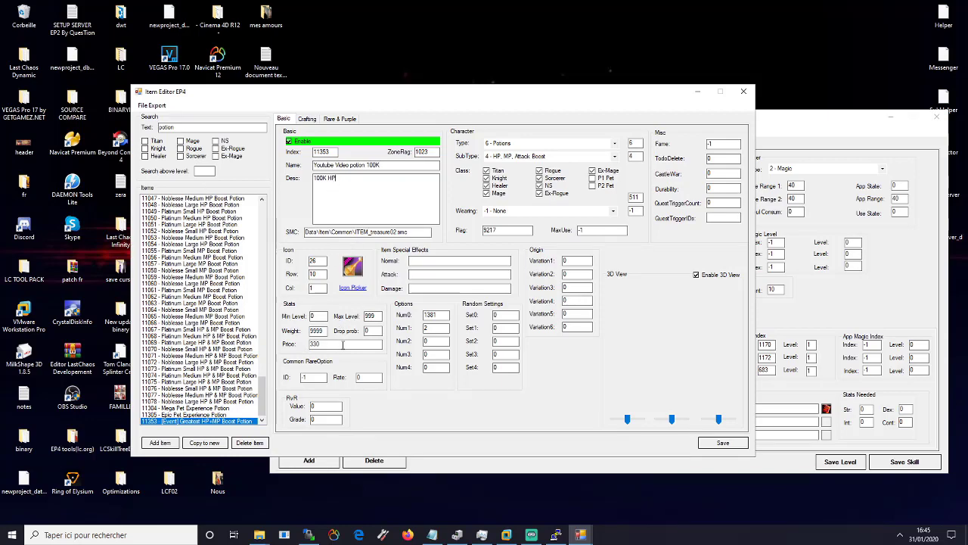
# Arrange the Item Editor and Skill Editor windows so the potion's options and the skill fields can be compared.
pyautogui.moveTo(435, 94); pyautogui.dragTo(455, 96)
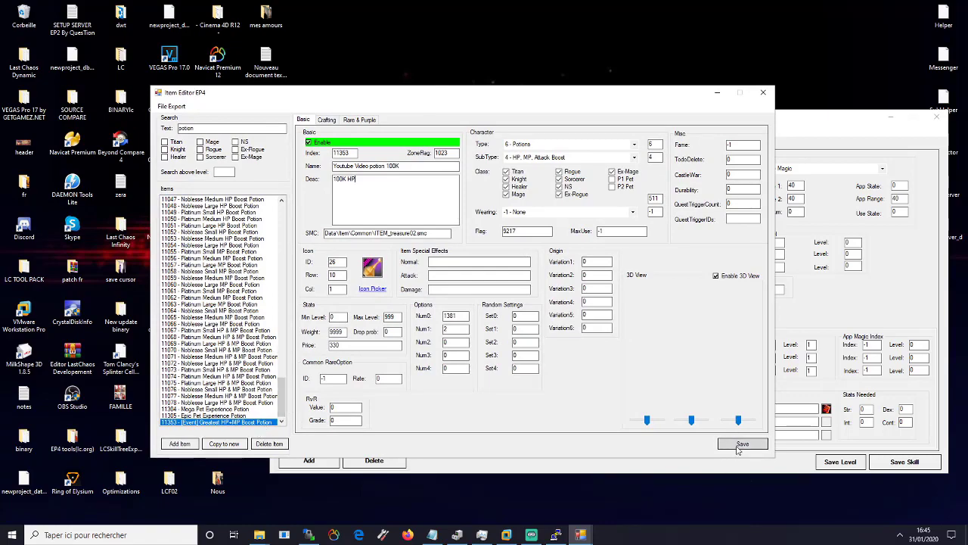
pyautogui.moveTo(649, 93); pyautogui.dragTo(556, 104)
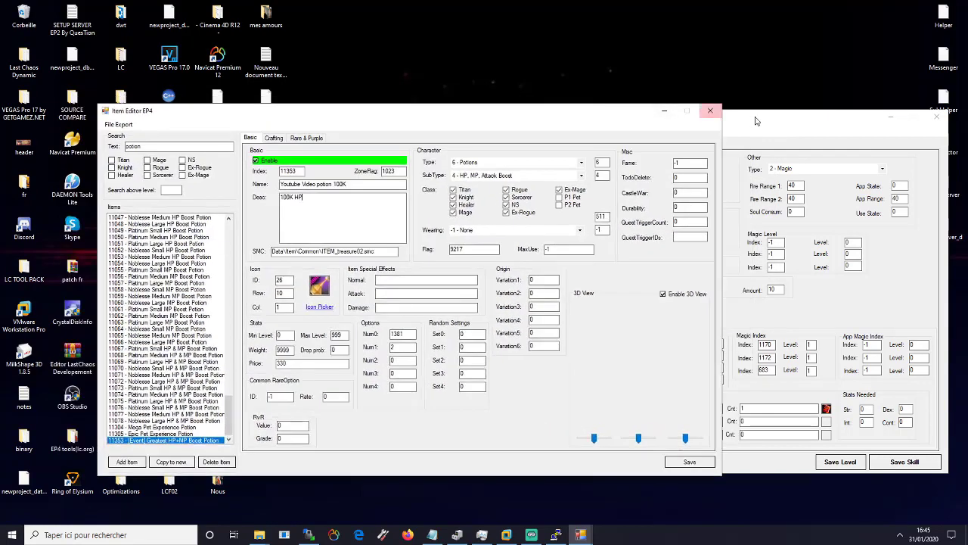
pyautogui.moveTo(703, 111); pyautogui.dragTo(754, 126)
pyautogui.click(580, 535)
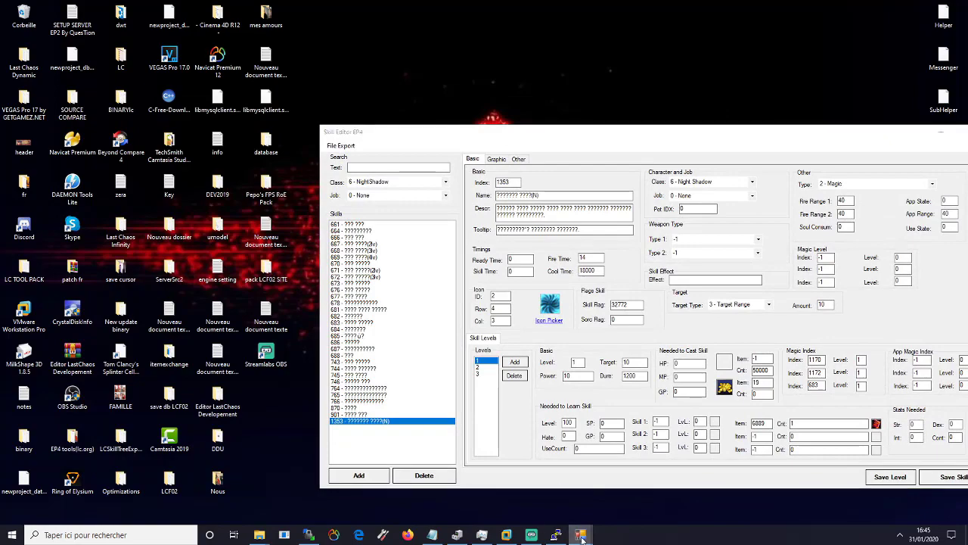
pyautogui.click(566, 516)
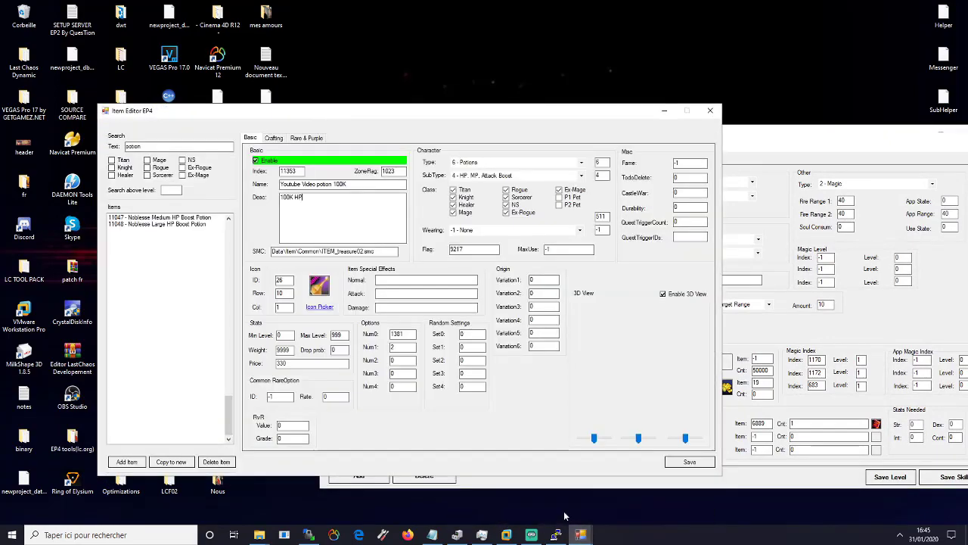
pyautogui.moveTo(459, 117); pyautogui.dragTo(378, 79)
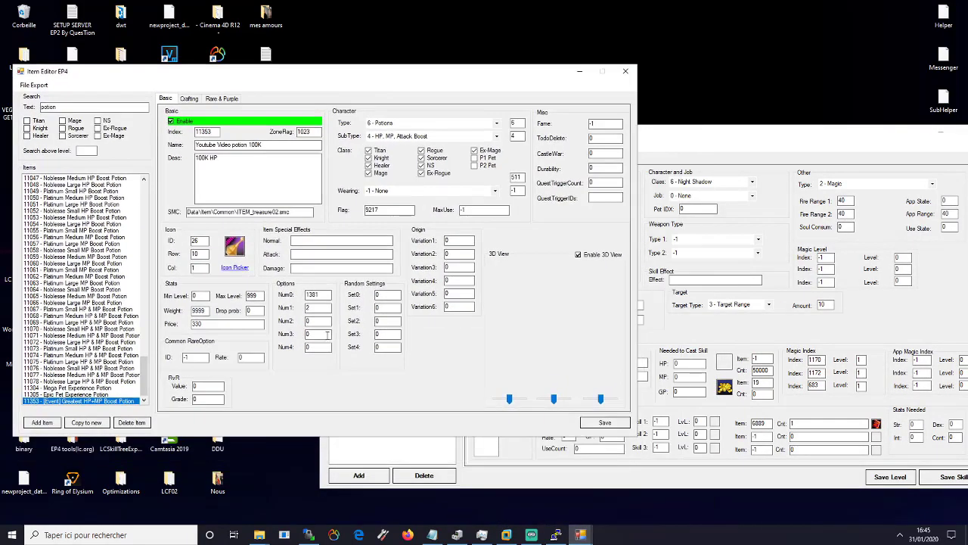
# Find skill 1381 in the Skill Editor with the class filter set to All.
pyautogui.click(705, 142)
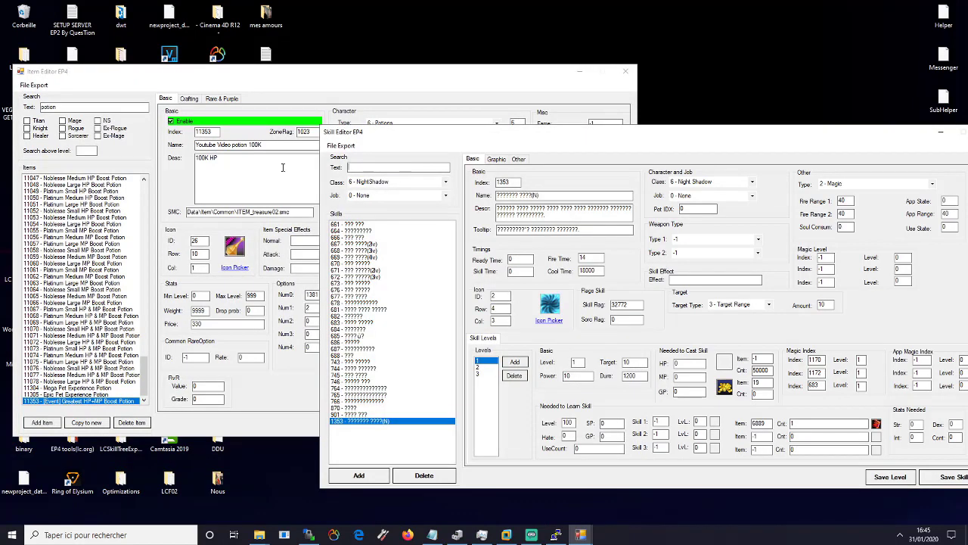
pyautogui.write('1381')
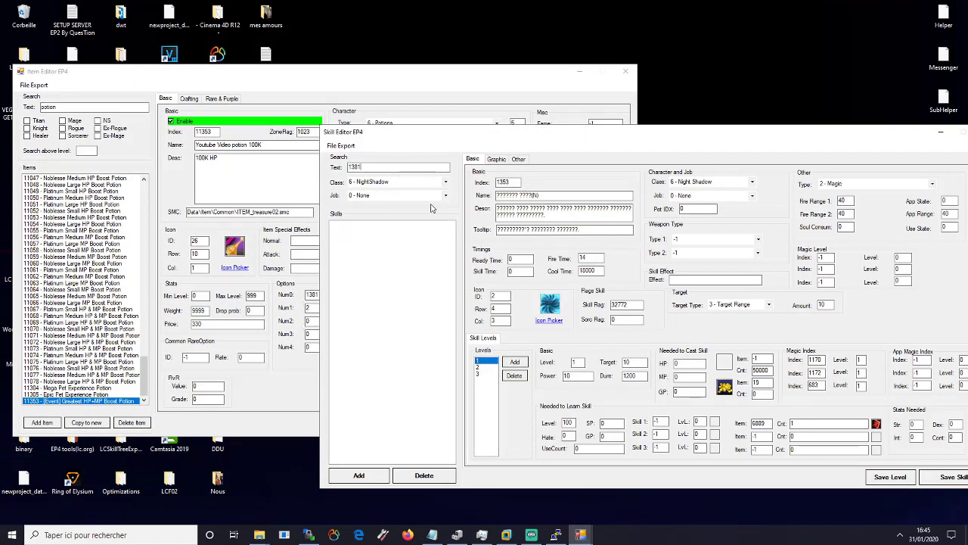
pyautogui.click(445, 183)
pyautogui.click(379, 188)
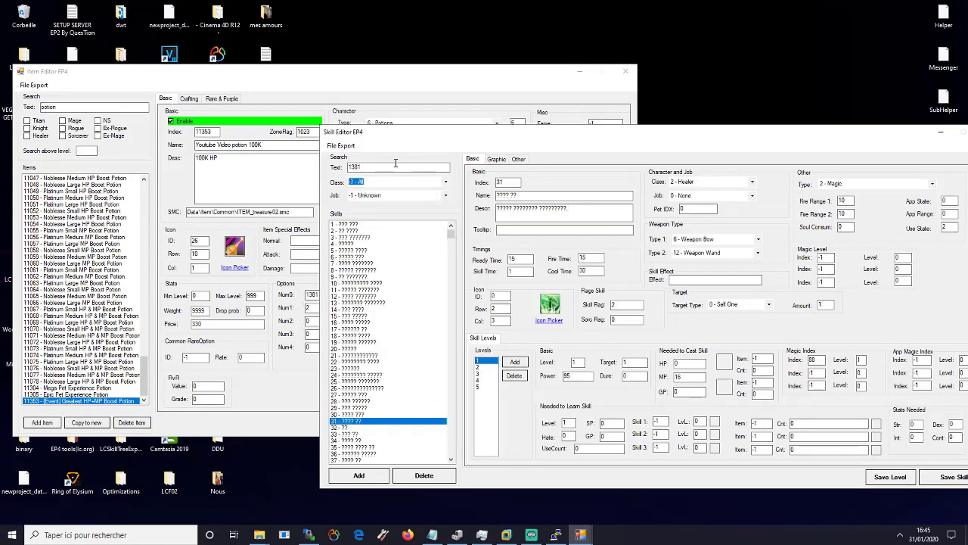
pyautogui.click(395, 163)
pyautogui.press('Return')
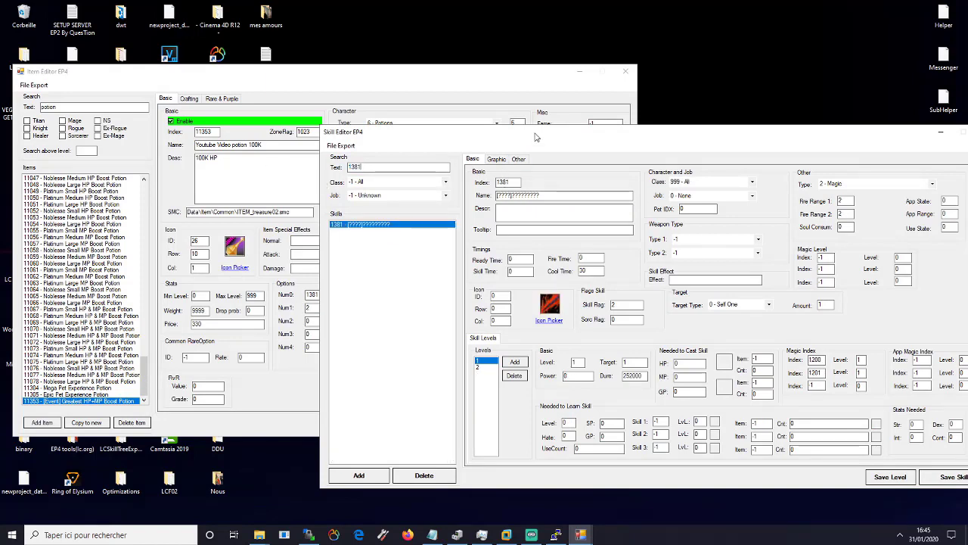
# Show level 2 of skill 1381 and select its first magic index, 1200.
pyautogui.moveTo(535, 137); pyautogui.dragTo(624, 128)
pyautogui.click(573, 358)
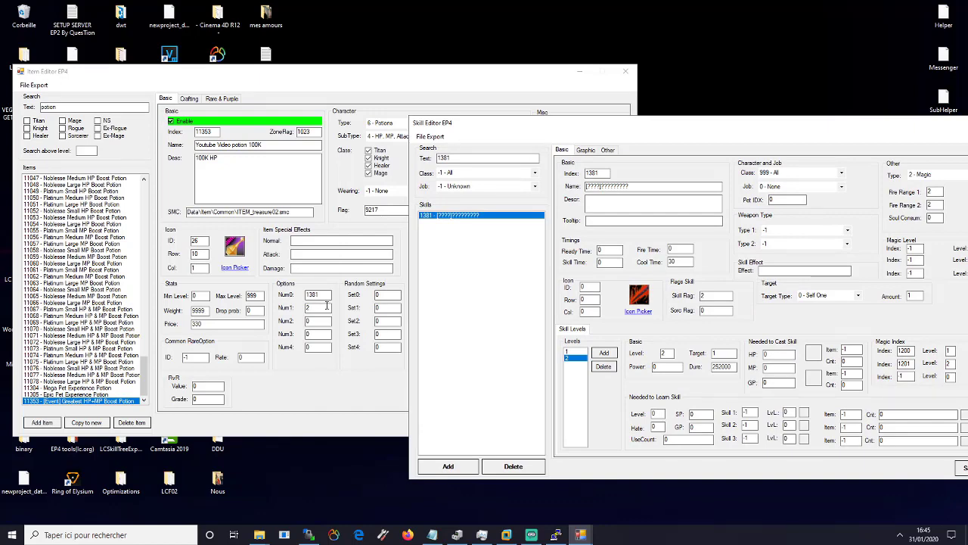
pyautogui.moveTo(598, 123); pyautogui.dragTo(473, 118)
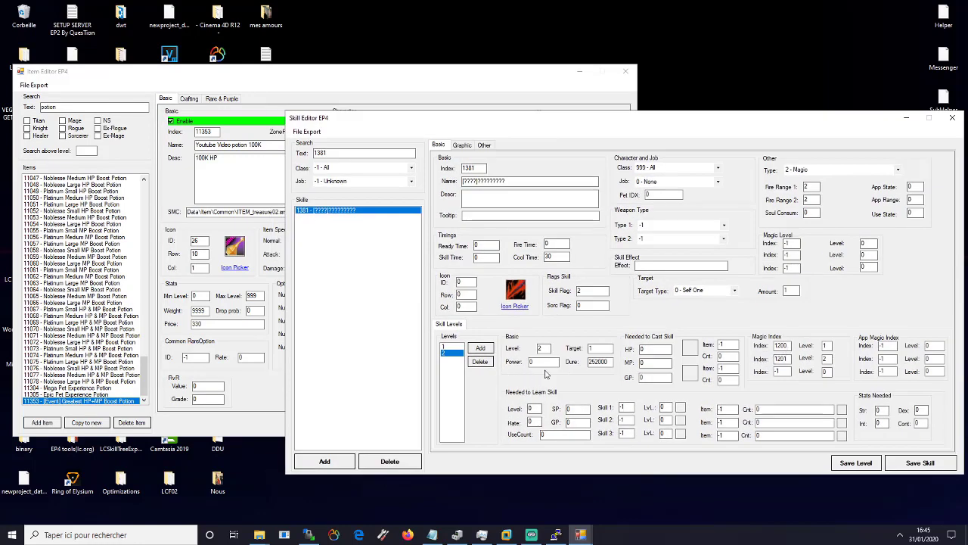
pyautogui.moveTo(787, 348); pyautogui.dragTo(760, 353)
# Open the Magic Editor from the LastChaos Tool Collection and search for magic 1200.
pyautogui.click(590, 533)
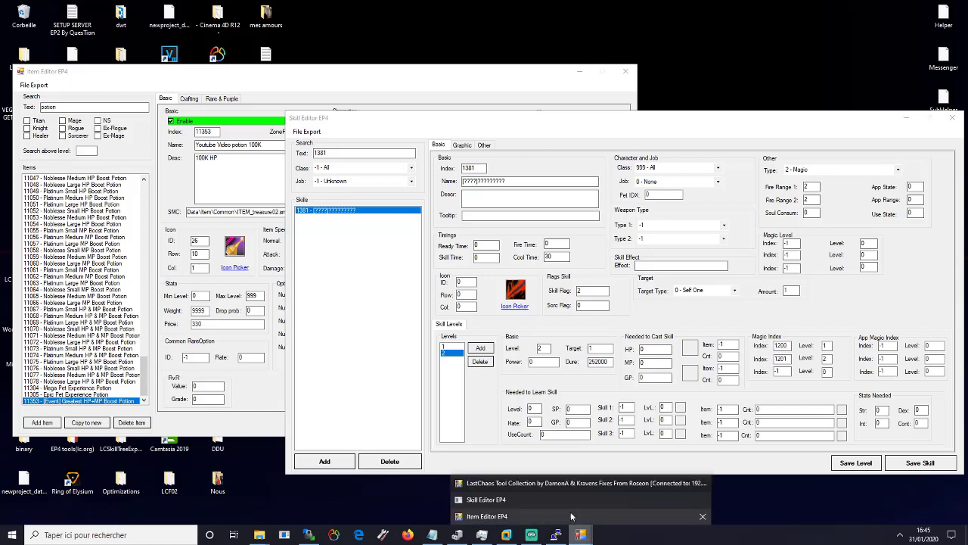
pyautogui.click(526, 499)
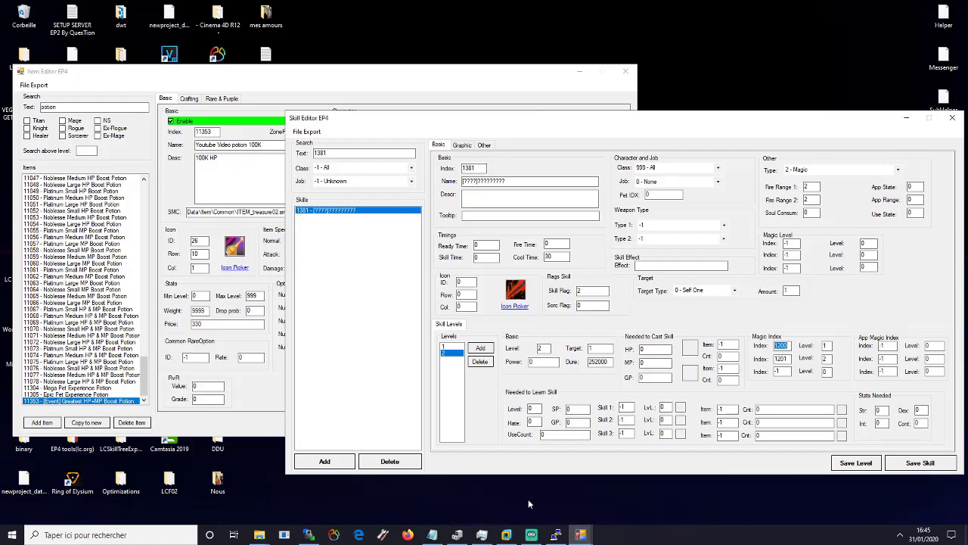
pyautogui.moveTo(640, 121); pyautogui.dragTo(634, 145)
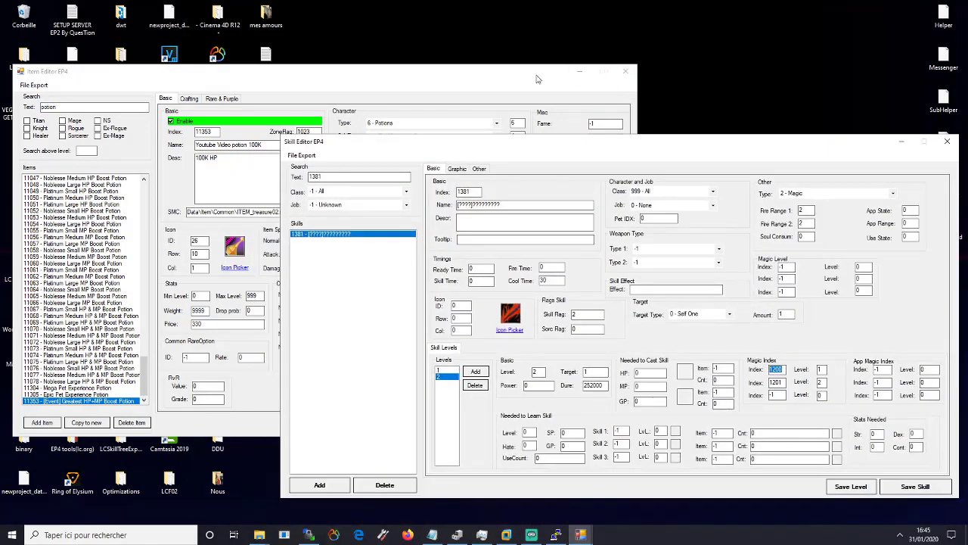
pyautogui.moveTo(537, 75); pyautogui.dragTo(672, 77)
pyautogui.click(580, 534)
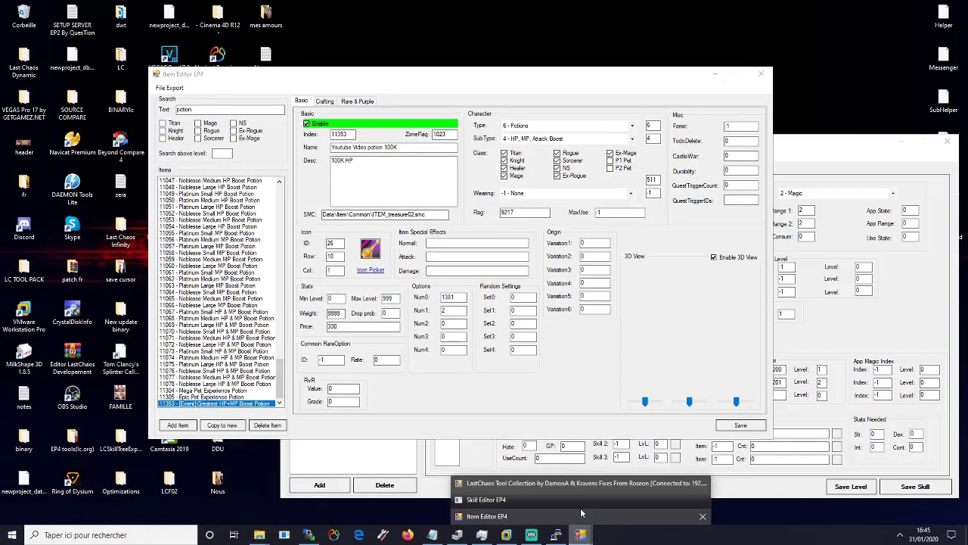
pyautogui.click(578, 484)
pyautogui.click(218, 150)
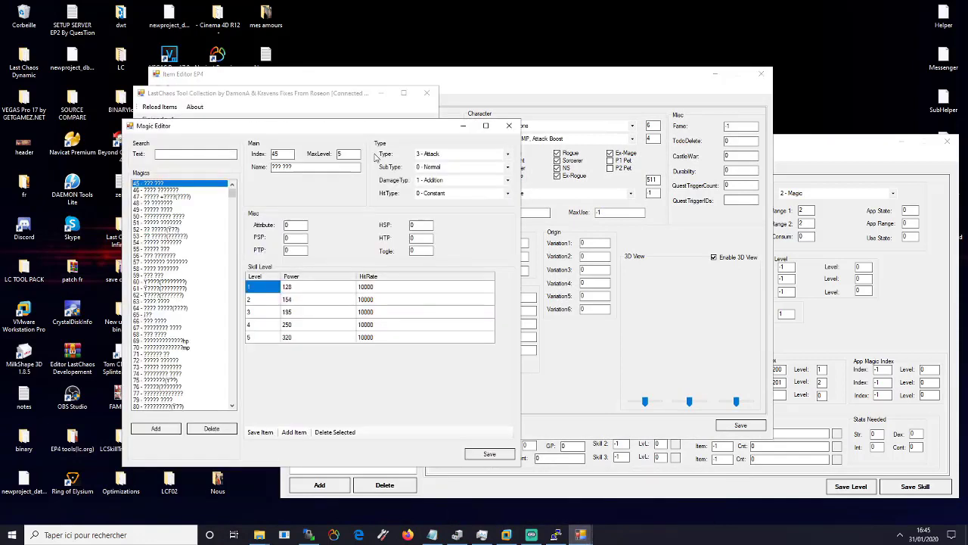
pyautogui.click(220, 155)
pyautogui.write('1200')
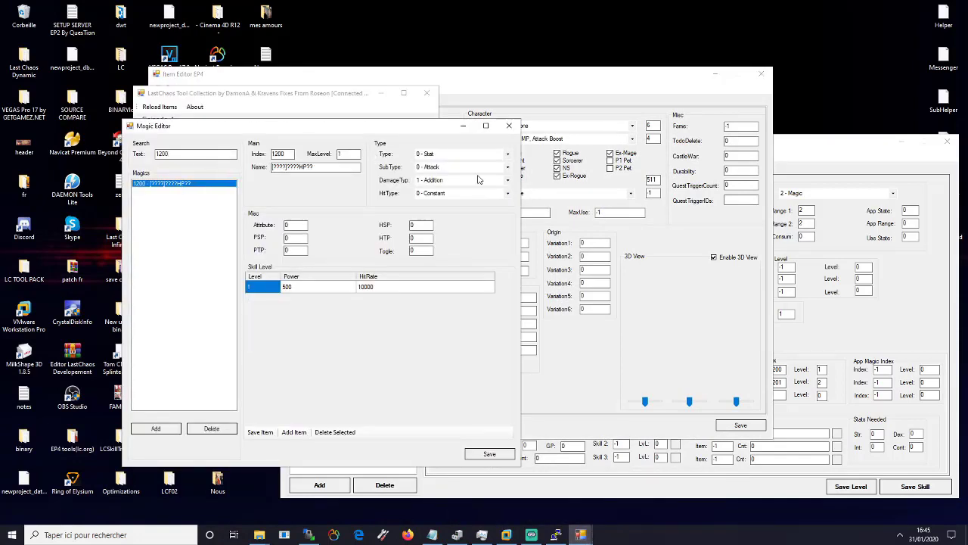
# Compare magic 1200 with the skill's magic index and rearrange the editor and tool collection windows.
pyautogui.moveTo(408, 126); pyautogui.dragTo(353, 140)
pyautogui.click(835, 328)
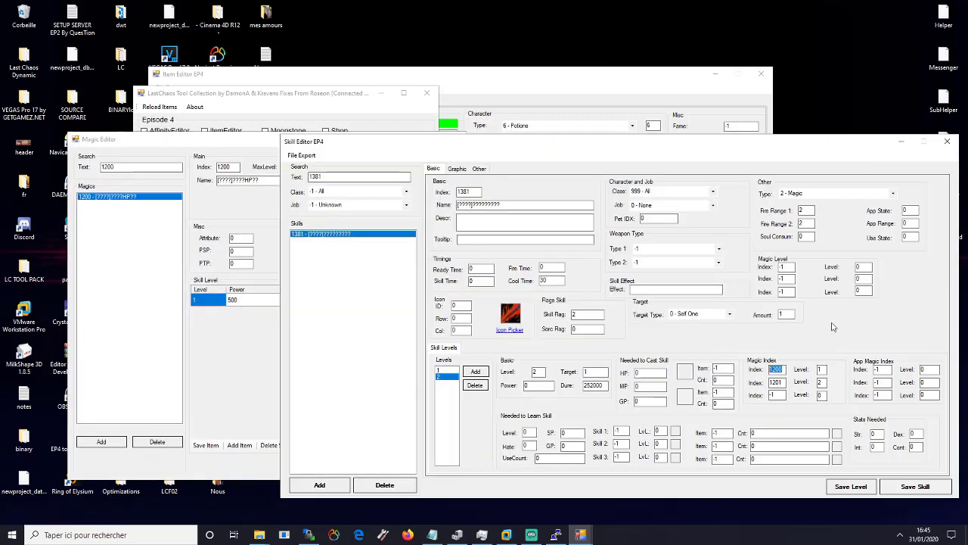
pyautogui.click(250, 325)
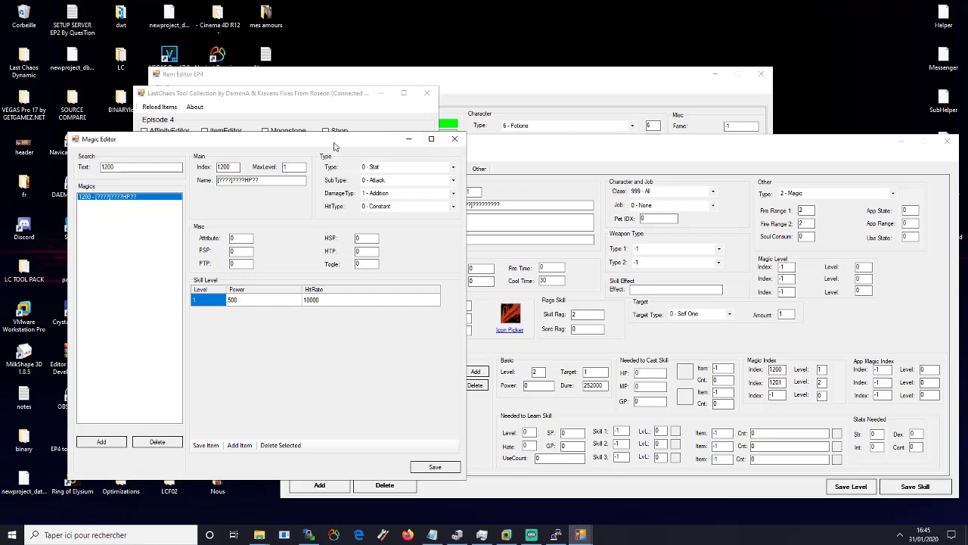
pyautogui.moveTo(332, 146); pyautogui.dragTo(666, 164)
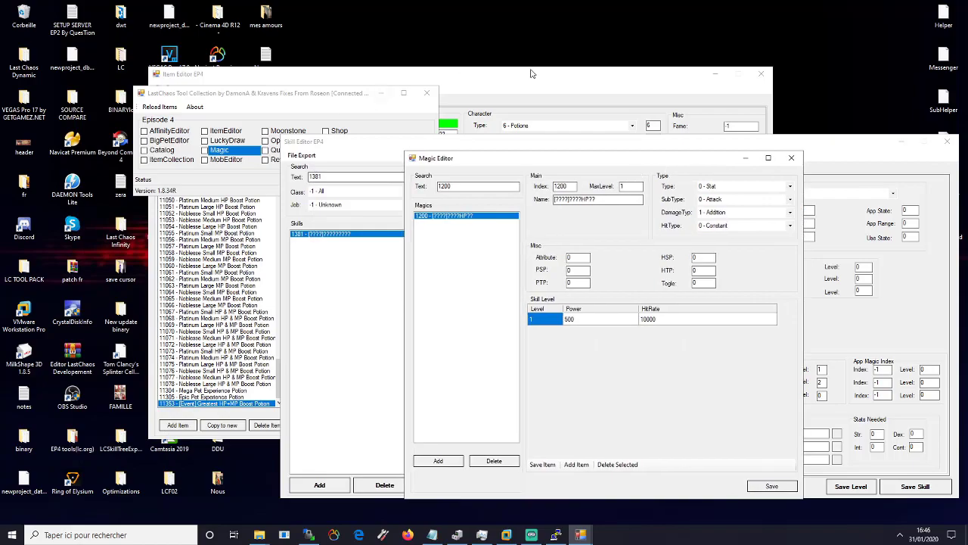
pyautogui.moveTo(478, 76); pyautogui.dragTo(790, 147)
pyautogui.moveTo(448, 162); pyautogui.dragTo(551, 167)
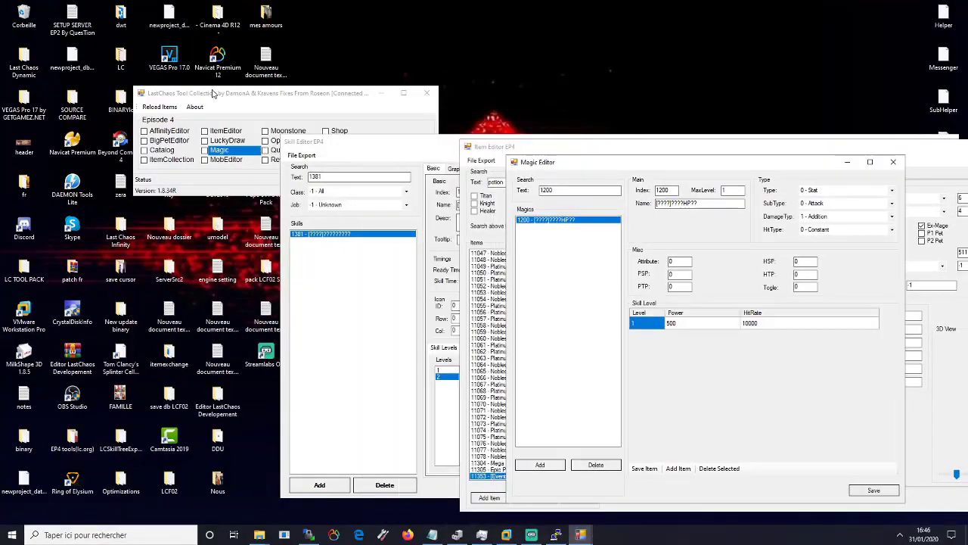
pyautogui.moveTo(218, 93); pyautogui.dragTo(575, 33)
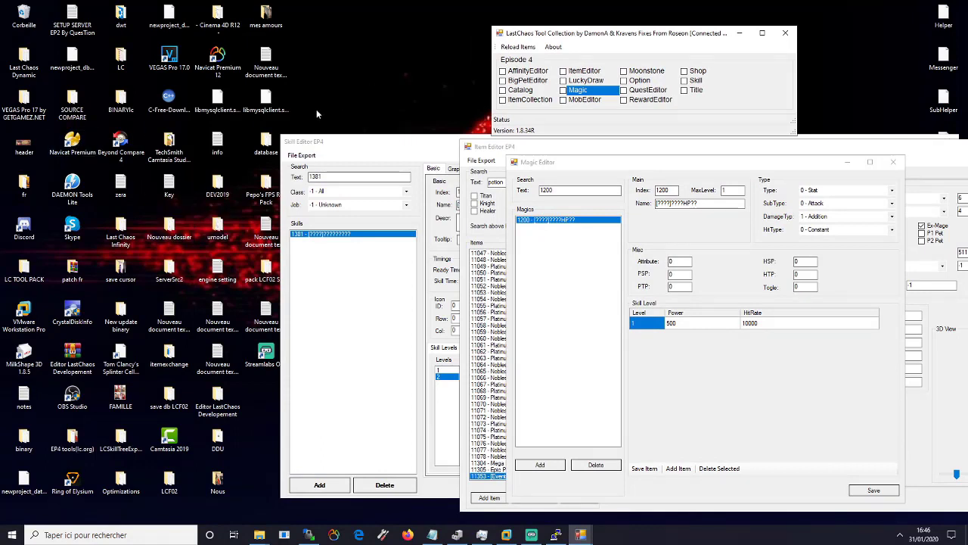
# Launch Navicat Premium and open the LastChaos Developement connection.
pyautogui.doubleClick(74, 144)
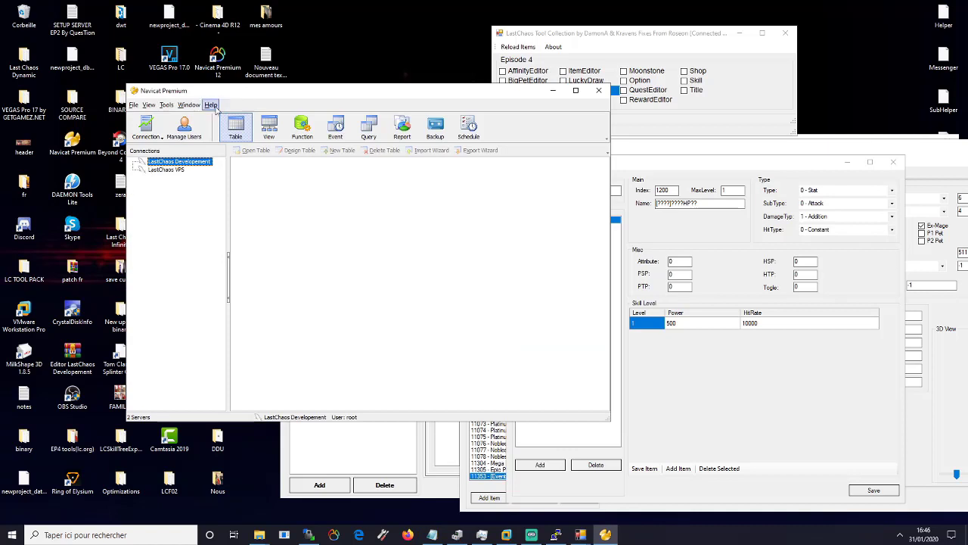
pyautogui.moveTo(227, 92); pyautogui.dragTo(398, 108)
pyautogui.doubleClick(360, 178)
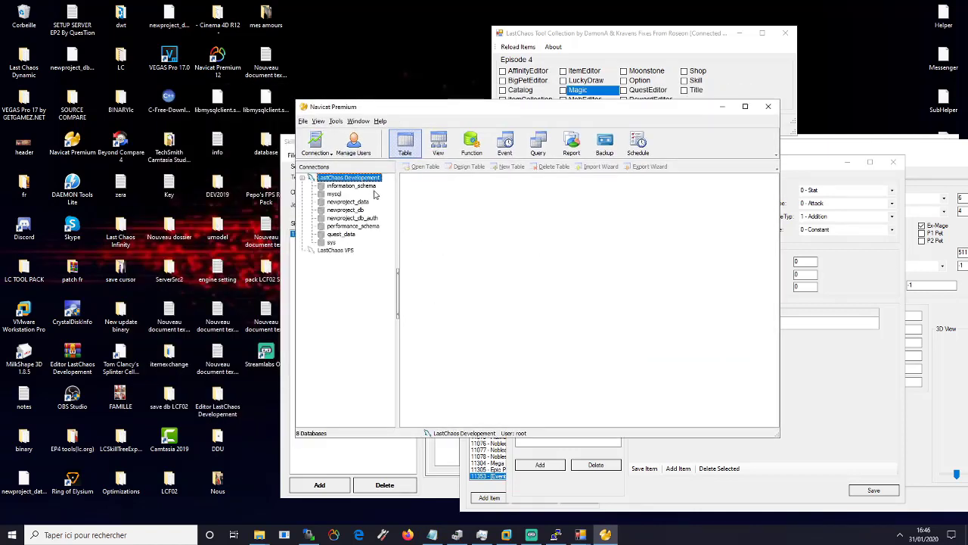
# Open the t_magic table of the newproject_data database in a maximized window.
pyautogui.doubleClick(351, 202)
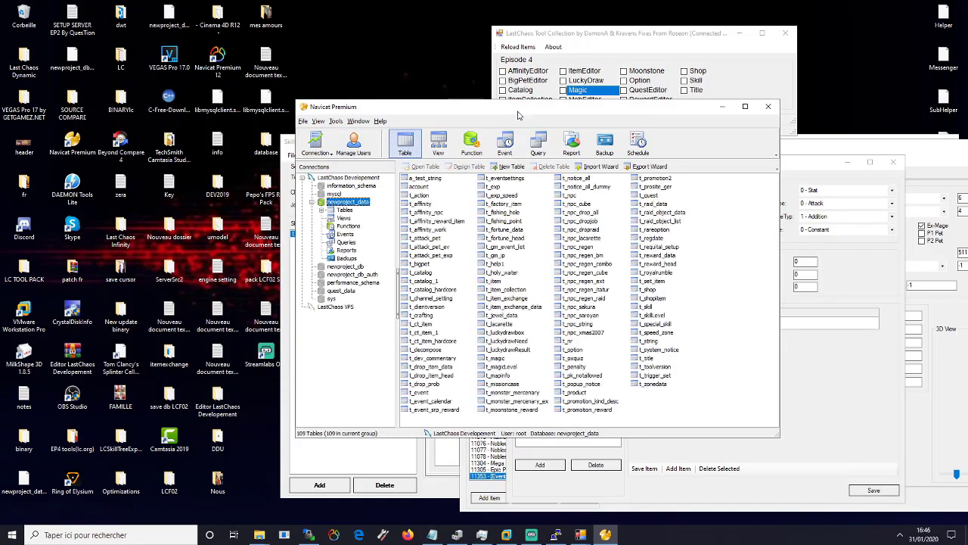
pyautogui.doubleClick(518, 115)
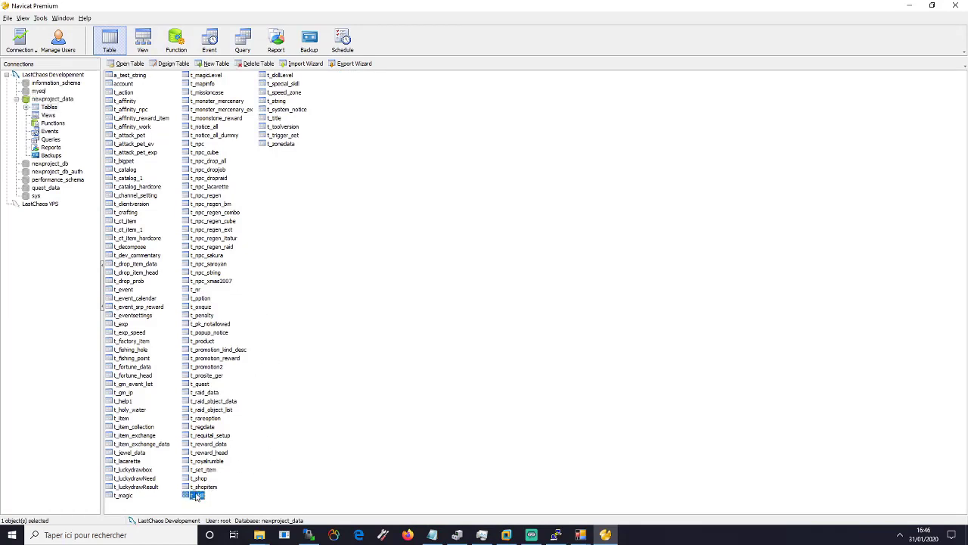
pyautogui.click(124, 496)
pyautogui.doubleClick(123, 495)
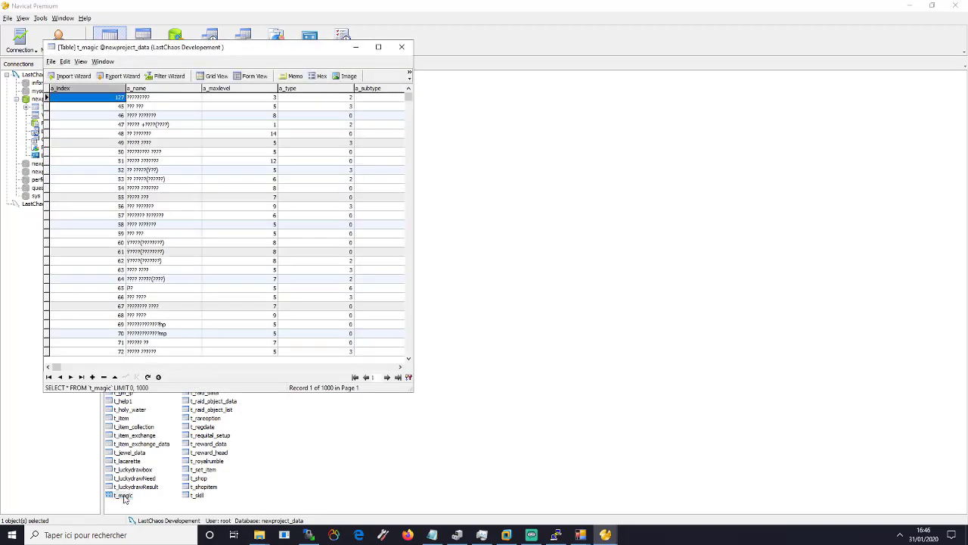
pyautogui.click(378, 47)
# Sort the t_magic records by a_index in ascending order.
pyautogui.click(31, 45)
pyautogui.rightClick(49, 105)
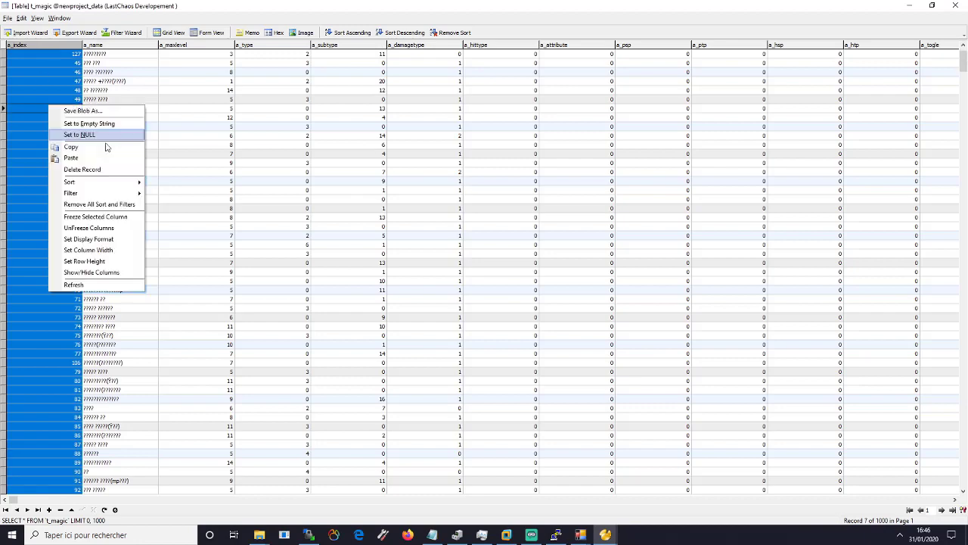
pyautogui.moveTo(141, 184)
pyautogui.click(180, 183)
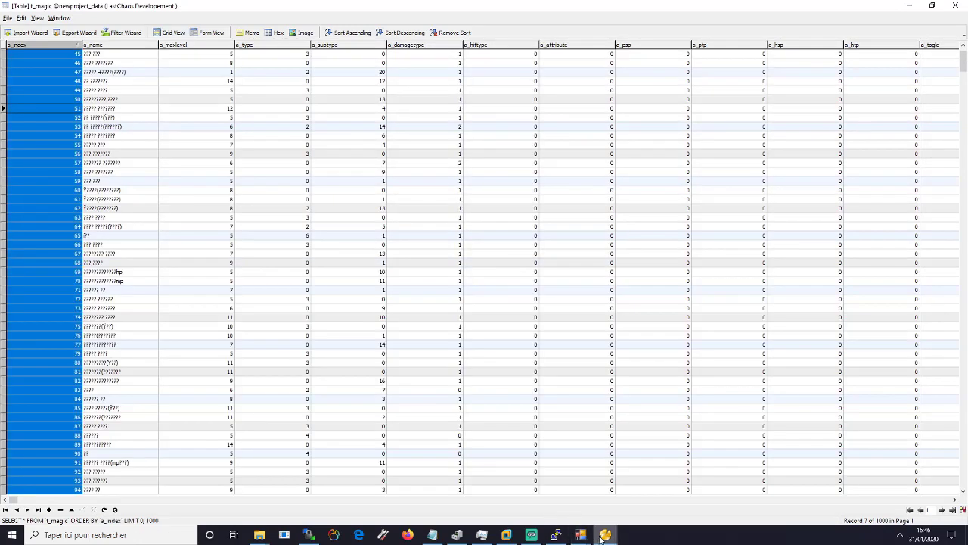
# Bring up the Magic Editor and check the index and skill level power of magic 1200.
pyautogui.moveTo(587, 526)
pyautogui.click(554, 513)
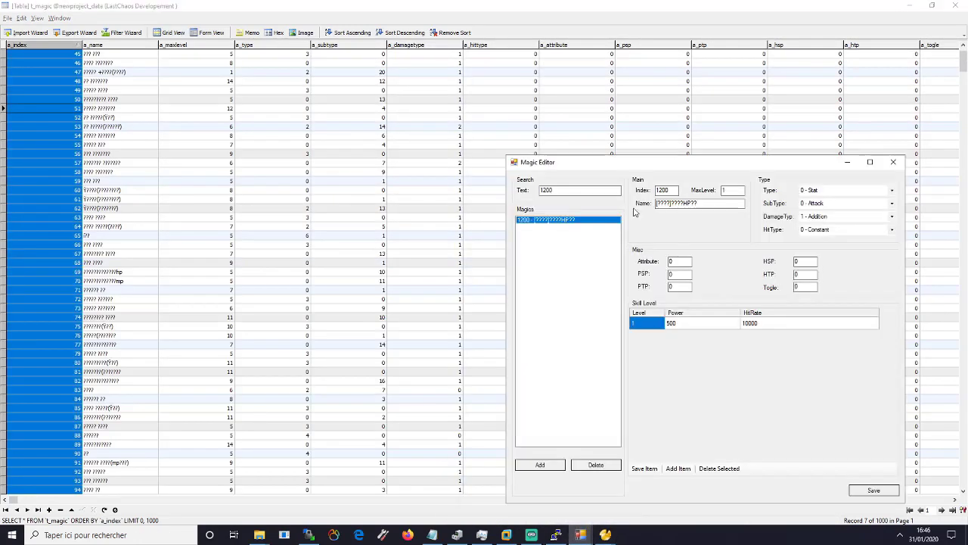
pyautogui.moveTo(670, 190); pyautogui.dragTo(651, 191)
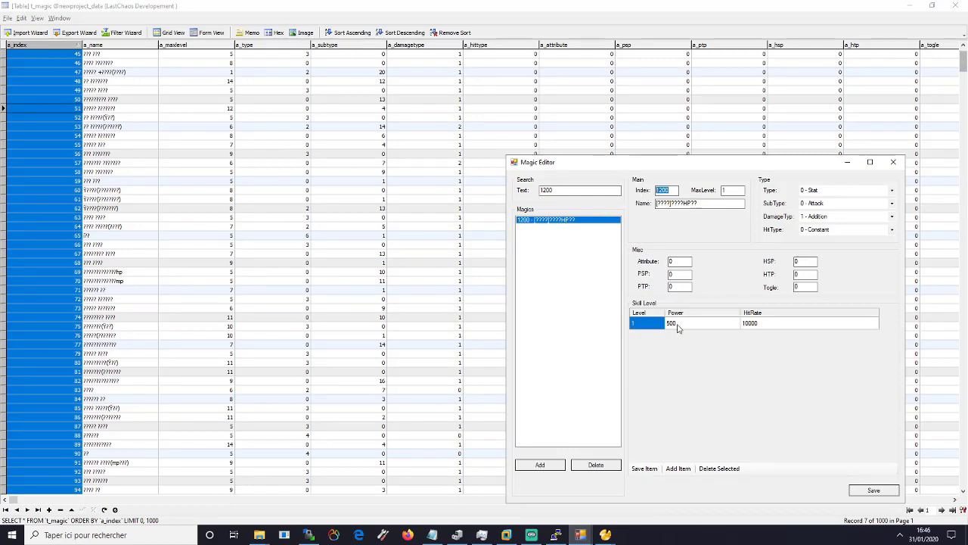
# Find the record with a_index 1200 in the t_magic table and select its row.
pyautogui.moveTo(963, 60); pyautogui.dragTo(963, 477)
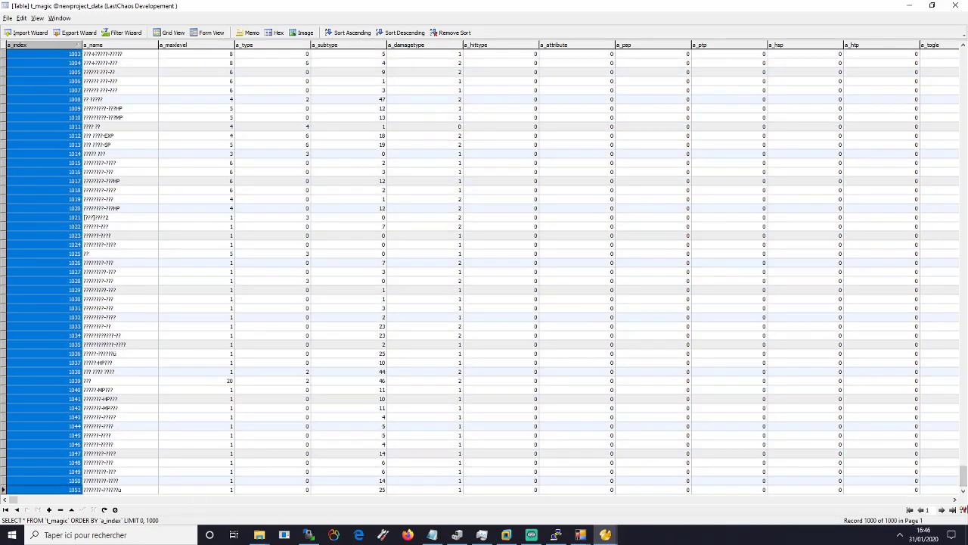
pyautogui.click(942, 509)
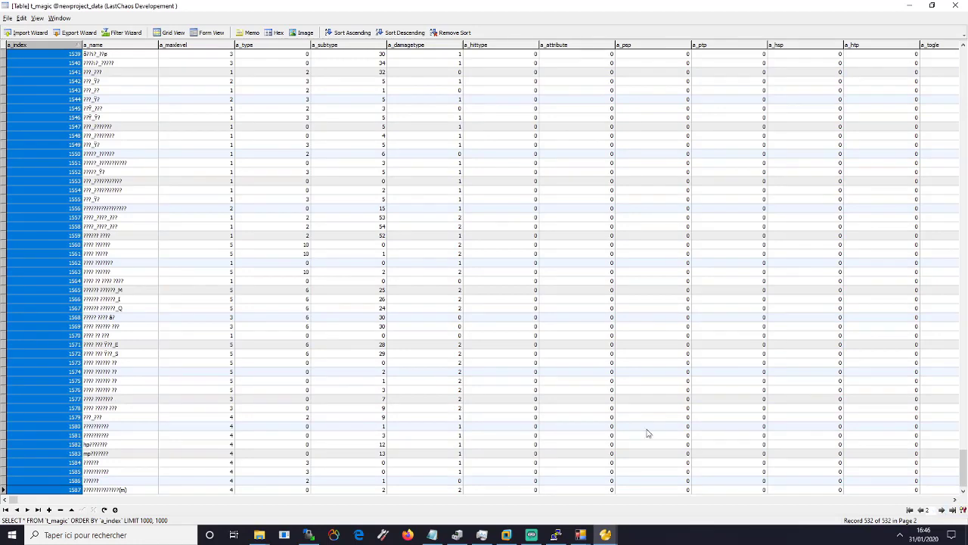
pyautogui.scroll(11, 304, 340)
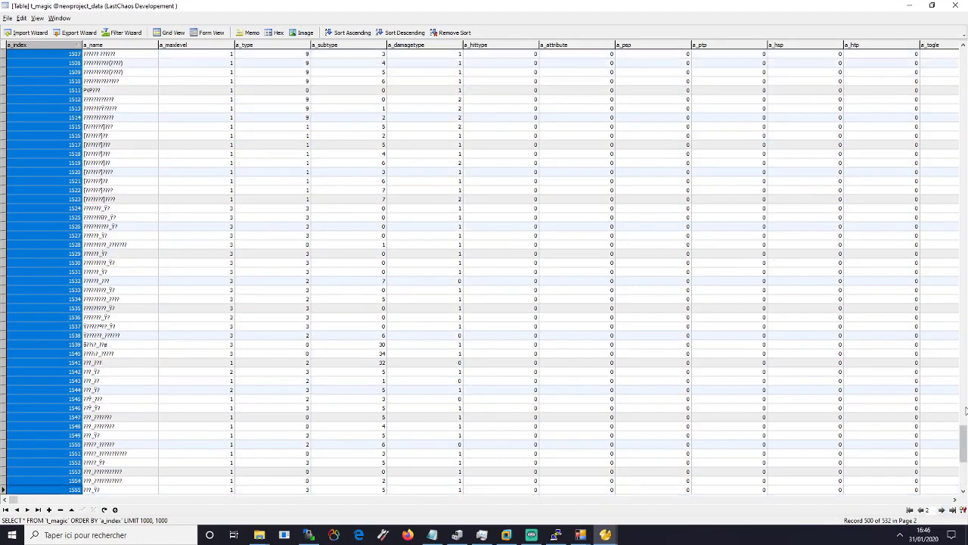
pyautogui.moveTo(966, 452); pyautogui.dragTo(962, 181)
pyautogui.scroll(-7, 55, 399)
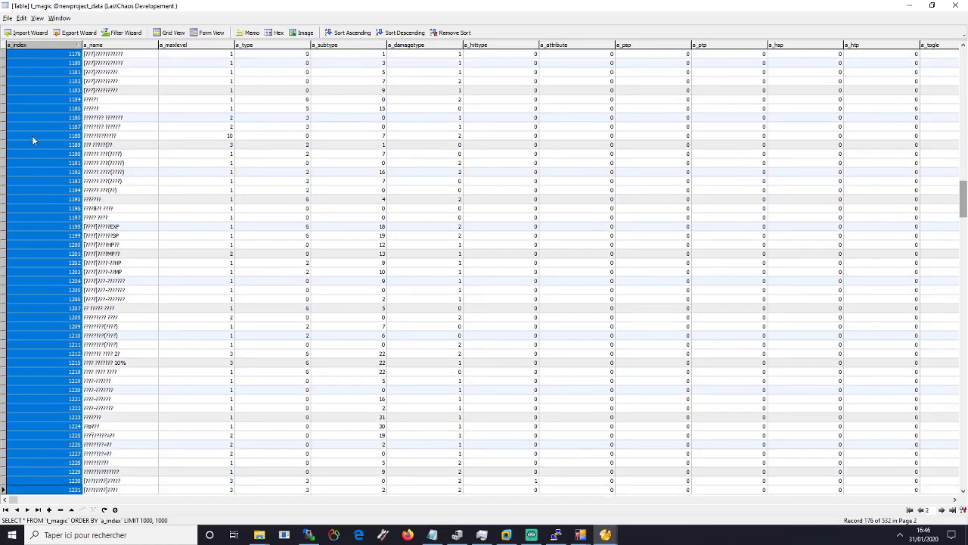
pyautogui.doubleClick(32, 142)
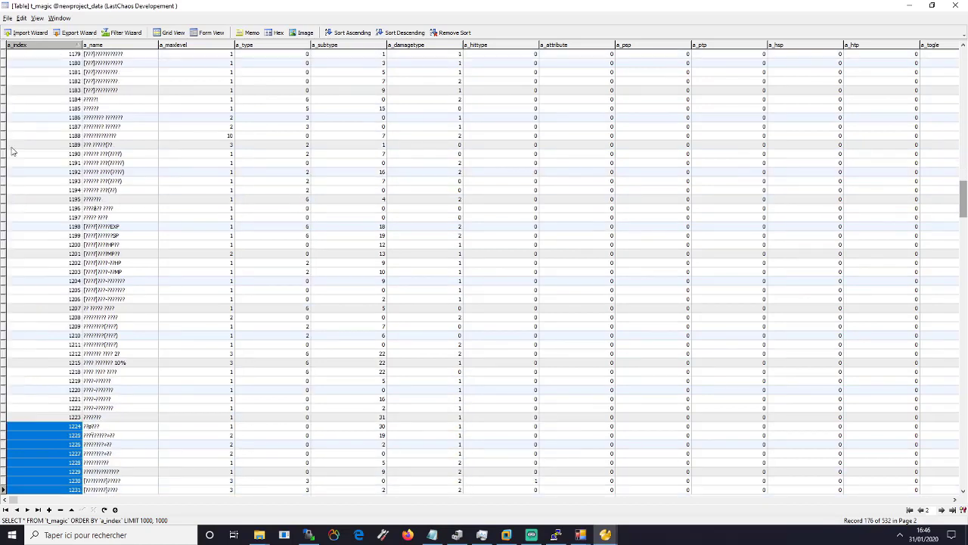
pyautogui.click(3, 253)
pyautogui.click(4, 244)
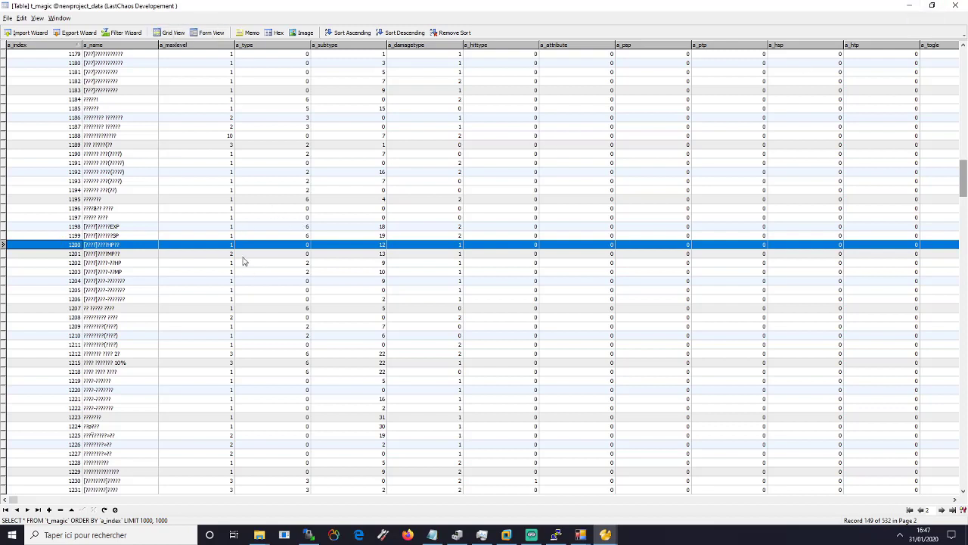
# Set a_maxlevel of magic 1200 to 2 and save the record.
pyautogui.doubleClick(211, 248)
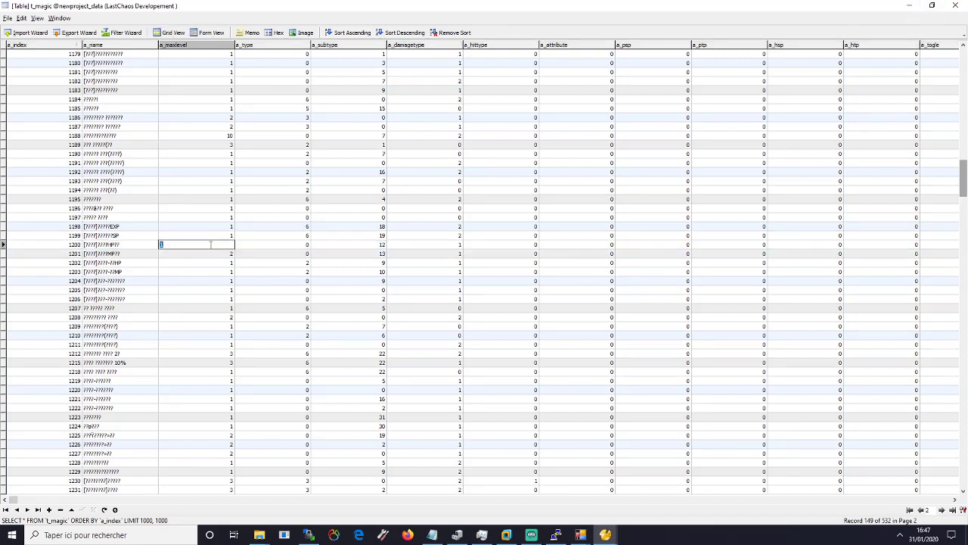
pyautogui.write('2')
pyautogui.press('Return')
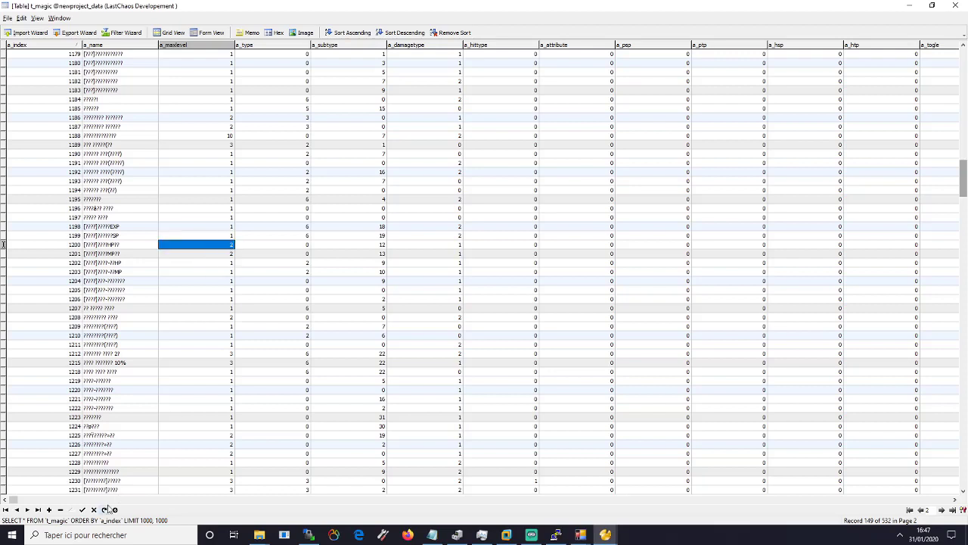
pyautogui.click(83, 510)
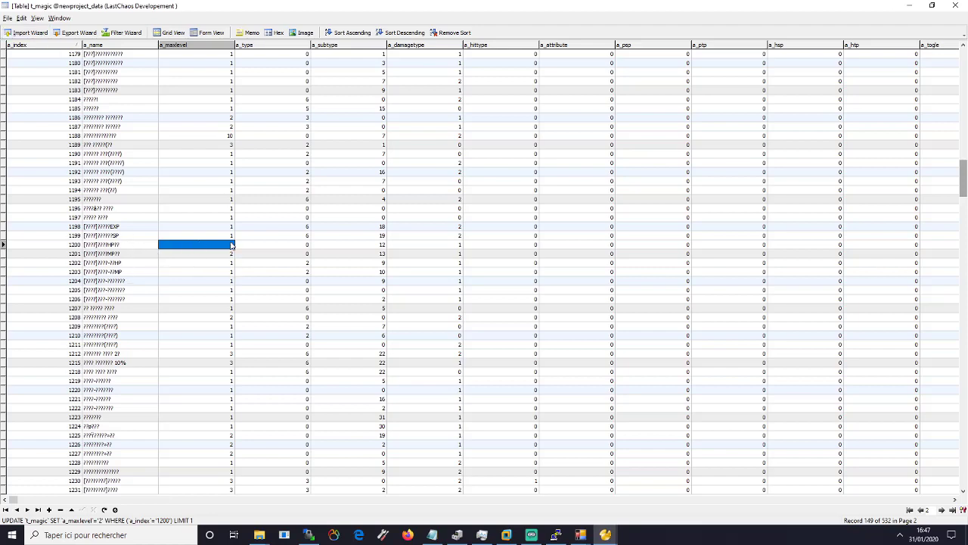
# Open the t_magicLevel table in a maximized window and sort it by a_index in ascending order.
pyautogui.click(906, 6)
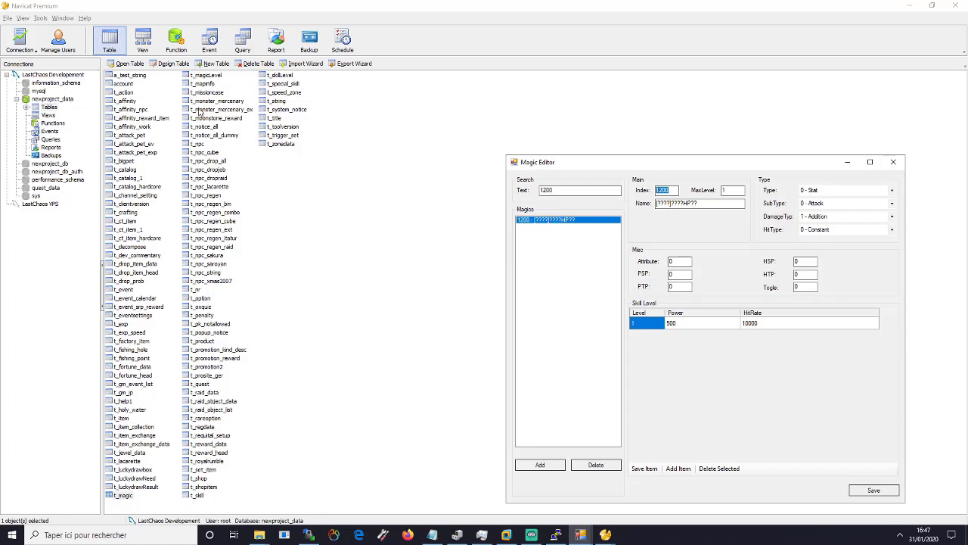
pyautogui.click(210, 85)
pyautogui.click(378, 47)
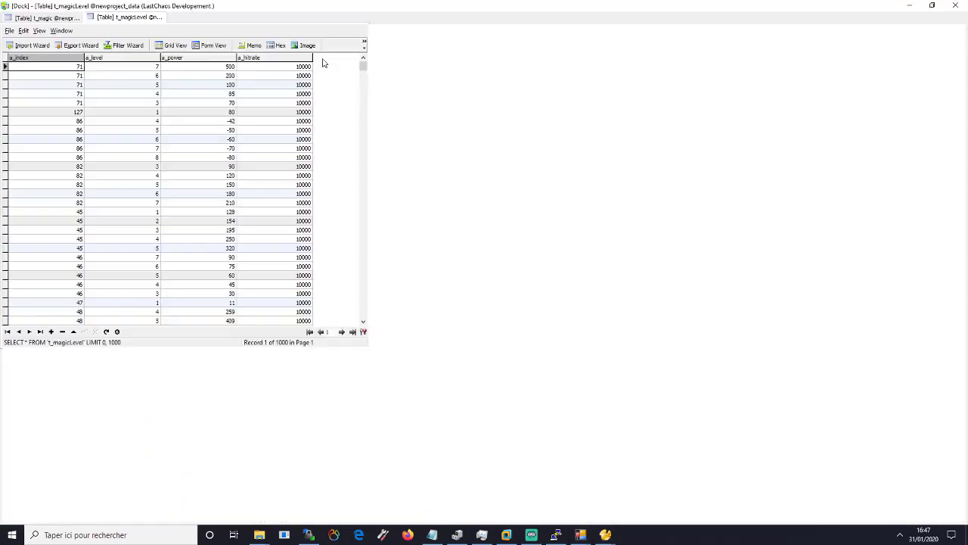
pyautogui.click(46, 58)
pyautogui.rightClick(41, 139)
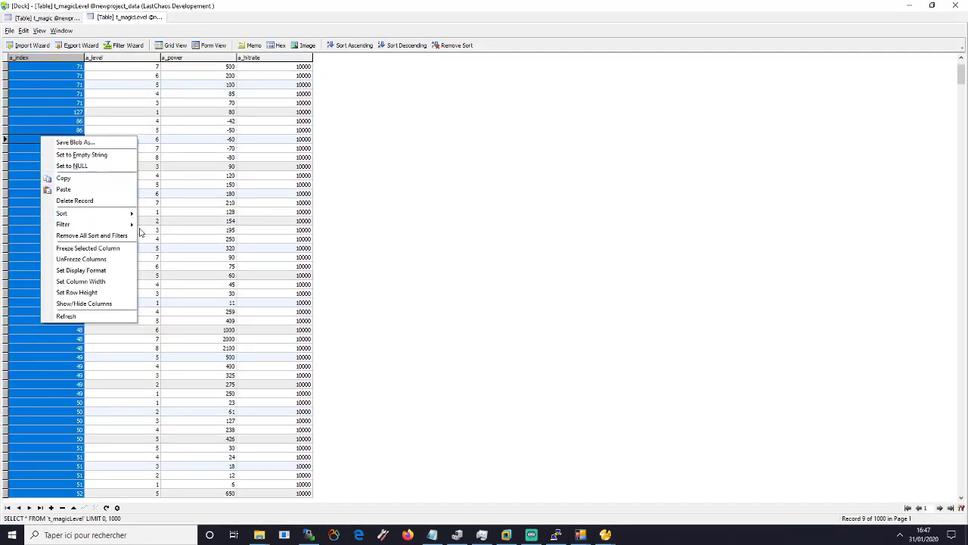
pyautogui.moveTo(130, 214)
pyautogui.click(172, 214)
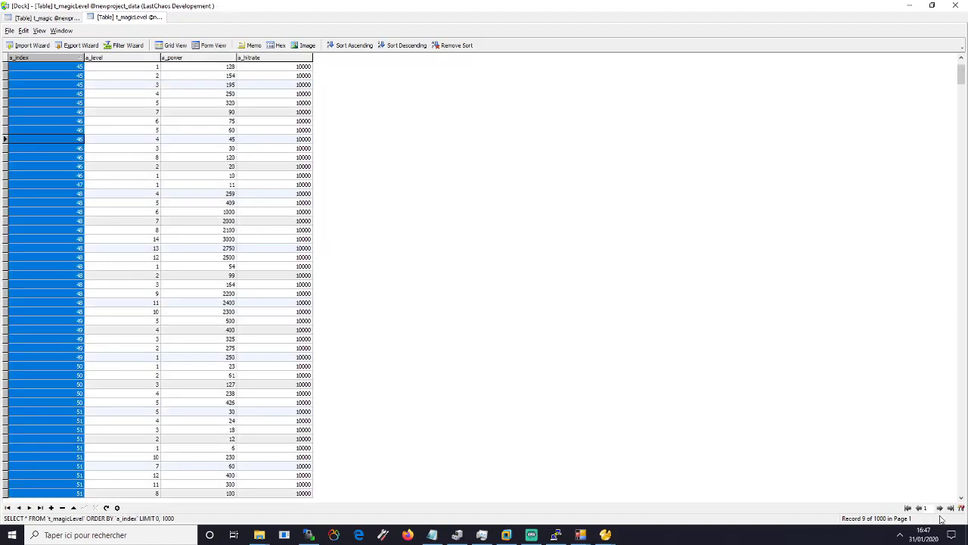
# Find the record with a_index 1200 in the t_magicLevel table and select its row.
pyautogui.click(940, 508)
pyautogui.click(941, 508)
pyautogui.click(941, 509)
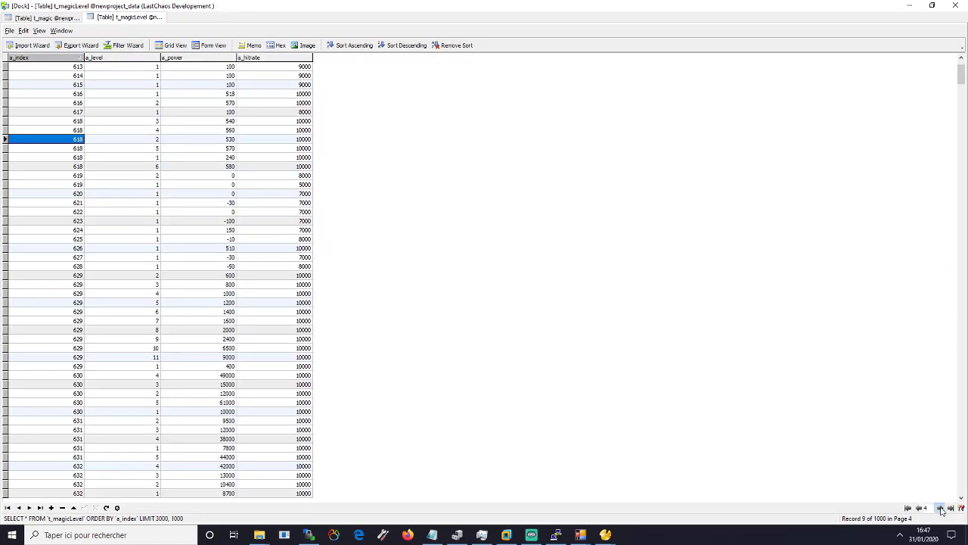
pyautogui.click(941, 509)
pyautogui.click(941, 509)
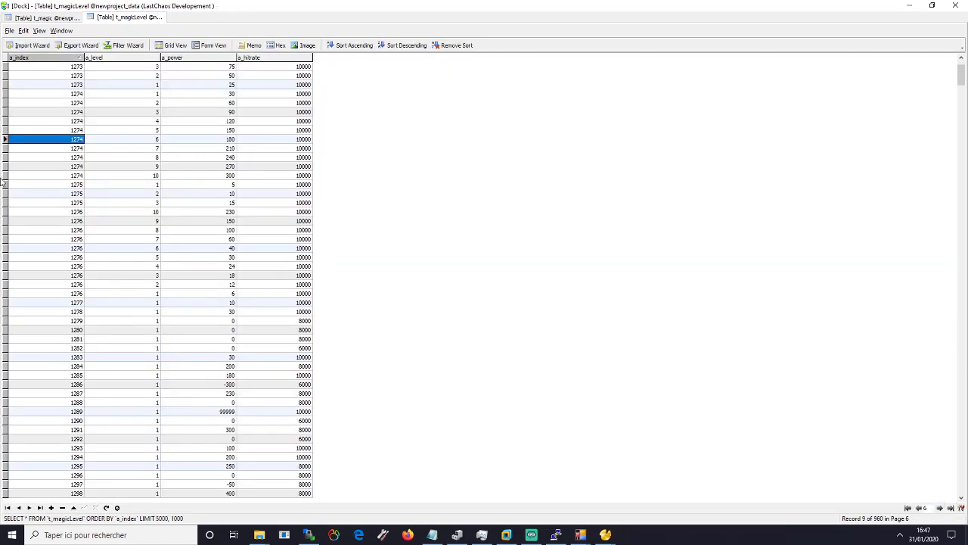
pyautogui.press('Up')
pyautogui.press('Up')
pyautogui.press('Up')
pyautogui.press('Up')
pyautogui.press('Up')
pyautogui.press('Up')
pyautogui.press('Up')
pyautogui.press('Up')
pyautogui.scroll(-5, 79, 189)
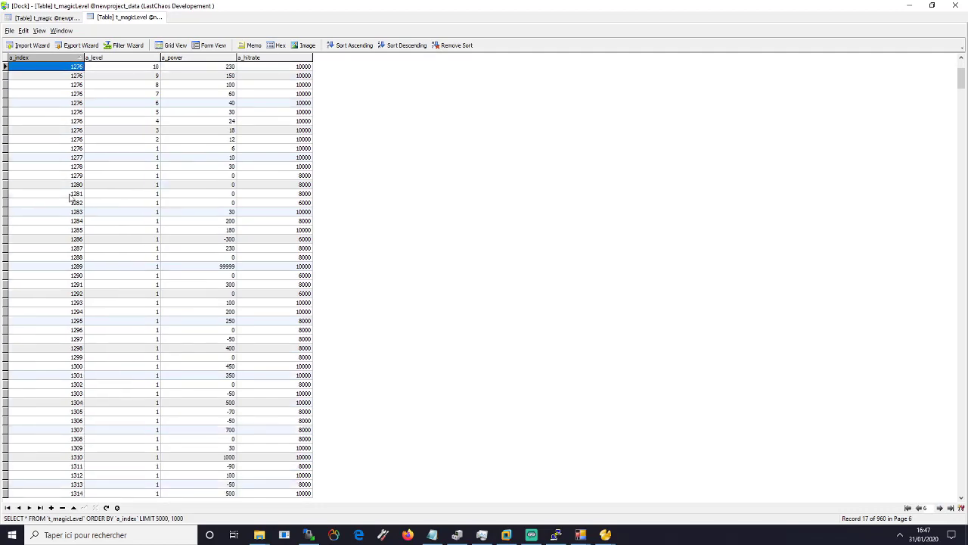
pyautogui.click(917, 509)
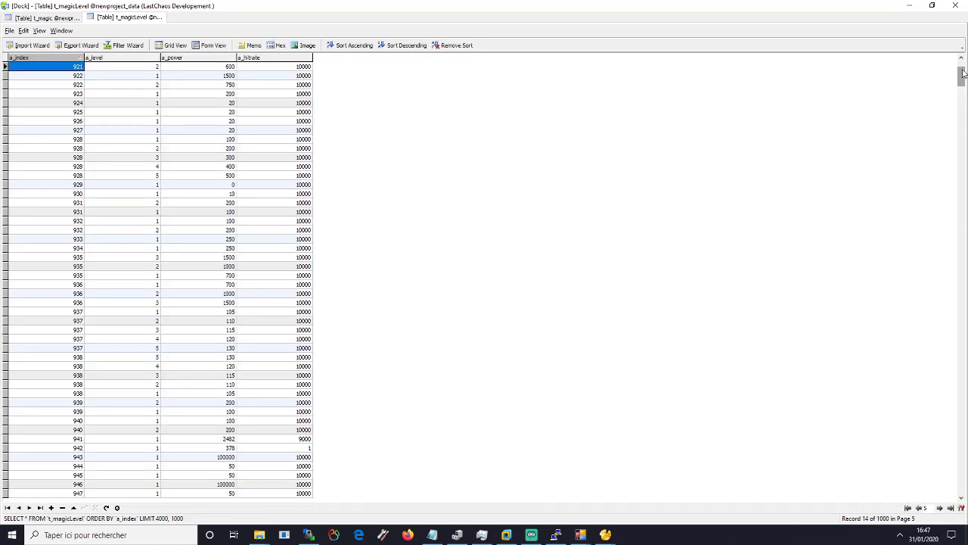
pyautogui.moveTo(961, 75); pyautogui.dragTo(955, 475)
pyautogui.scroll(13, 94, 401)
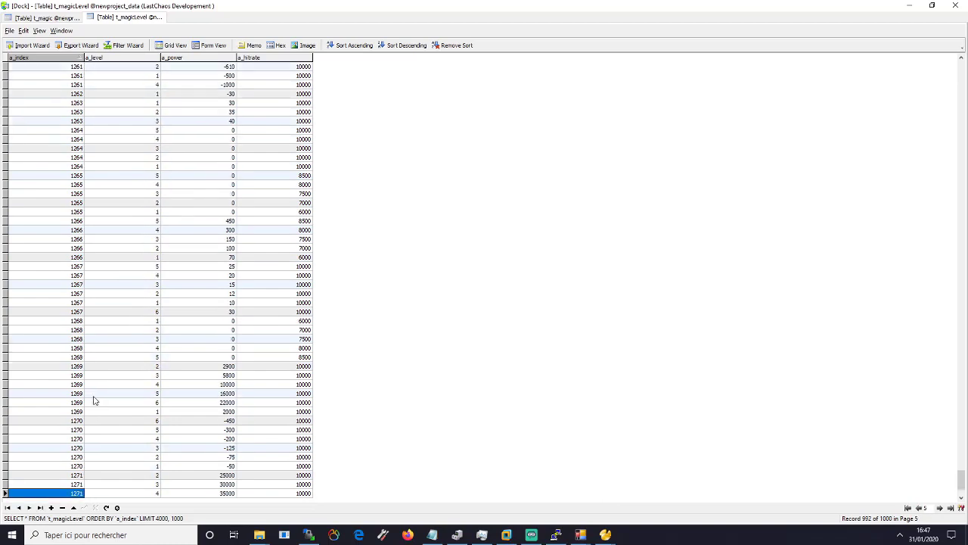
pyautogui.scroll(6, 94, 400)
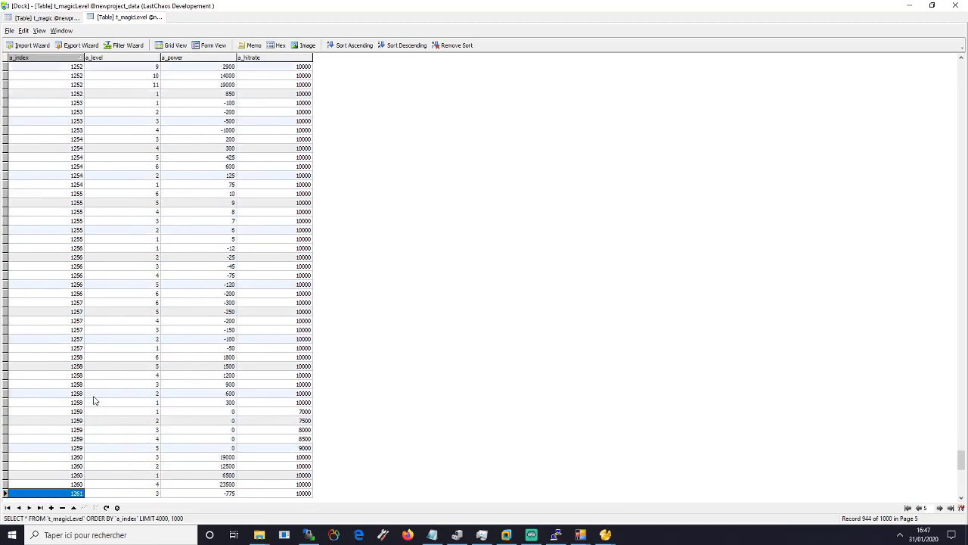
pyautogui.click(959, 346)
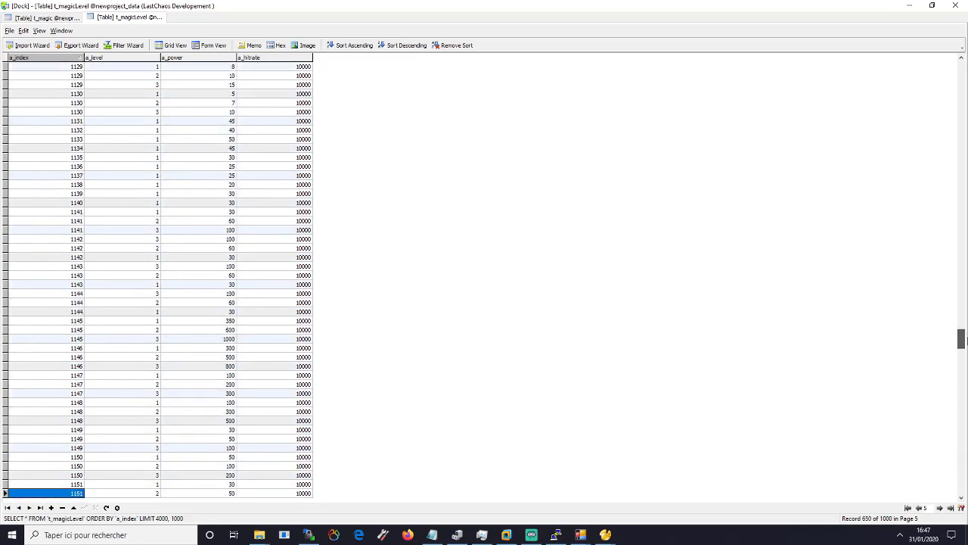
pyautogui.moveTo(961, 339); pyautogui.dragTo(961, 404)
pyautogui.scroll(-1, 7, 121)
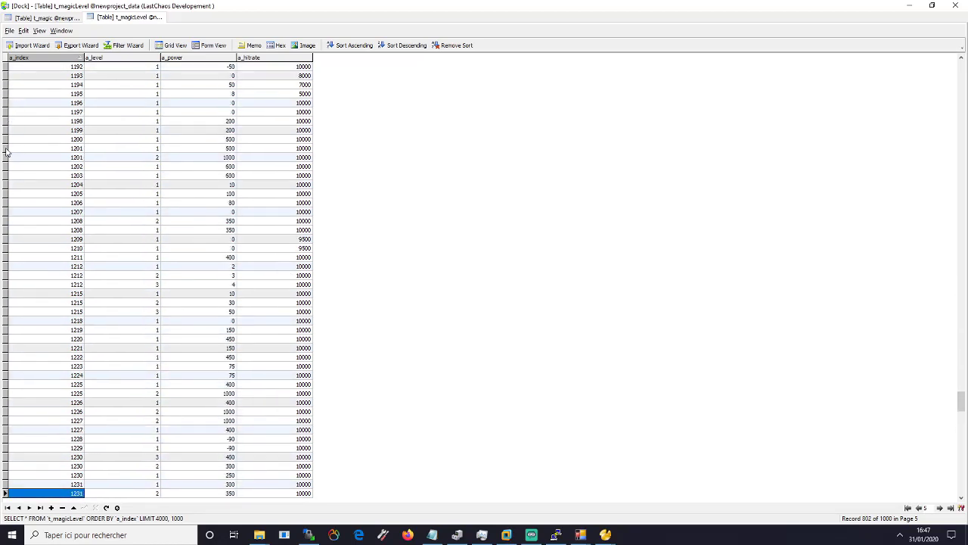
pyautogui.click(6, 140)
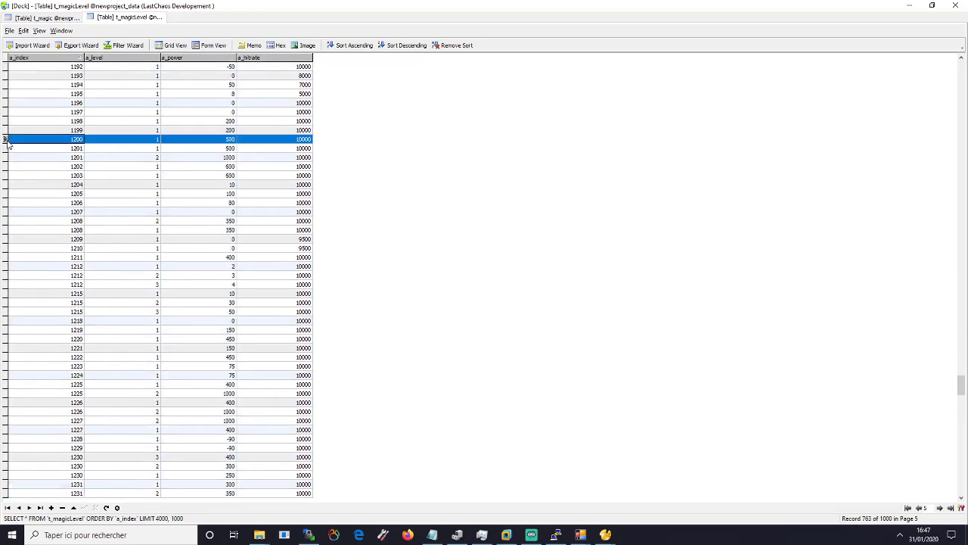
# Check magic 1200's level data in the Magic Editor and copy its level 1 row in t_magicLevel.
pyautogui.click(580, 534)
pyautogui.click(553, 514)
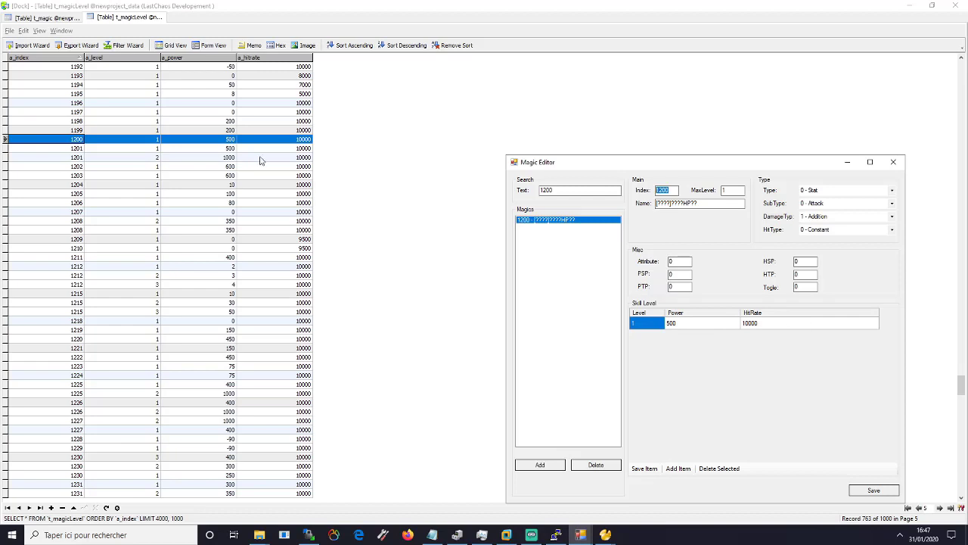
pyautogui.click(5, 141)
pyautogui.scroll(5, 118, 164)
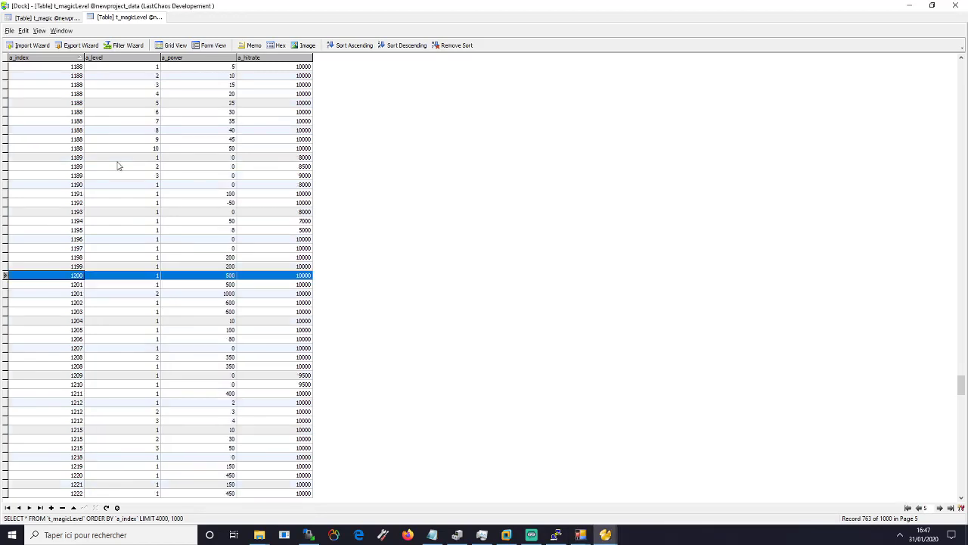
pyautogui.click(192, 277)
pyautogui.rightClick(192, 277)
pyautogui.click(214, 324)
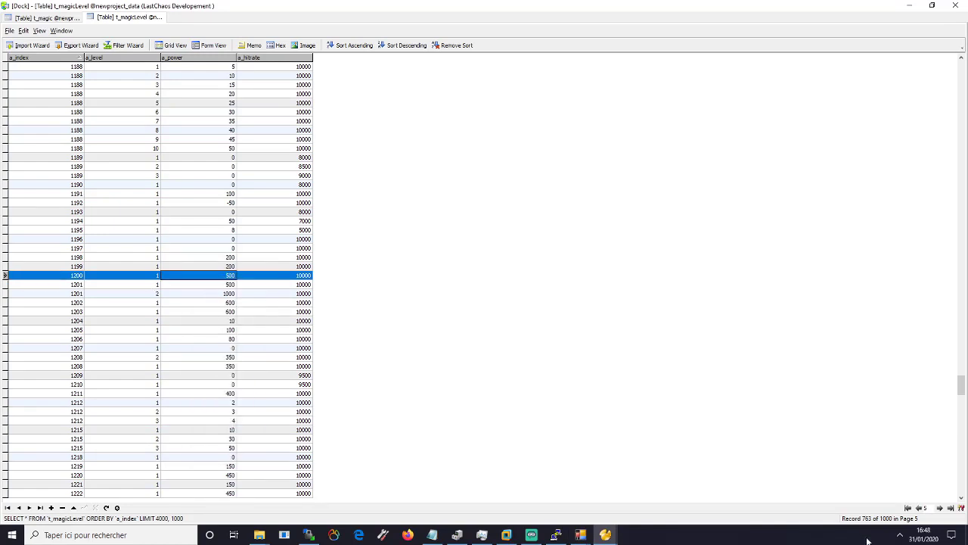
# Try to paste the copied magic 1200 row unchanged as a new record at the end of t_magicLevel.
pyautogui.click(937, 508)
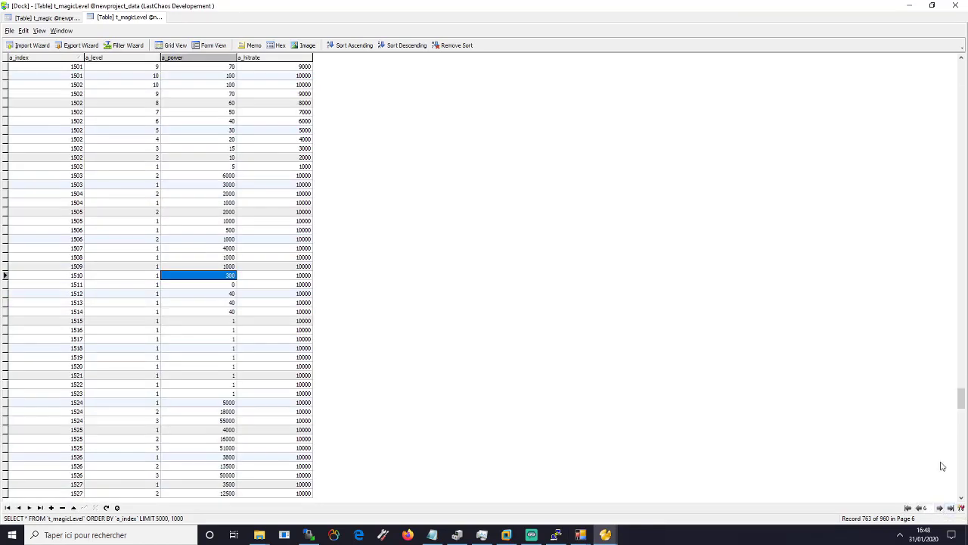
pyautogui.moveTo(963, 407); pyautogui.dragTo(963, 484)
pyautogui.click(219, 493)
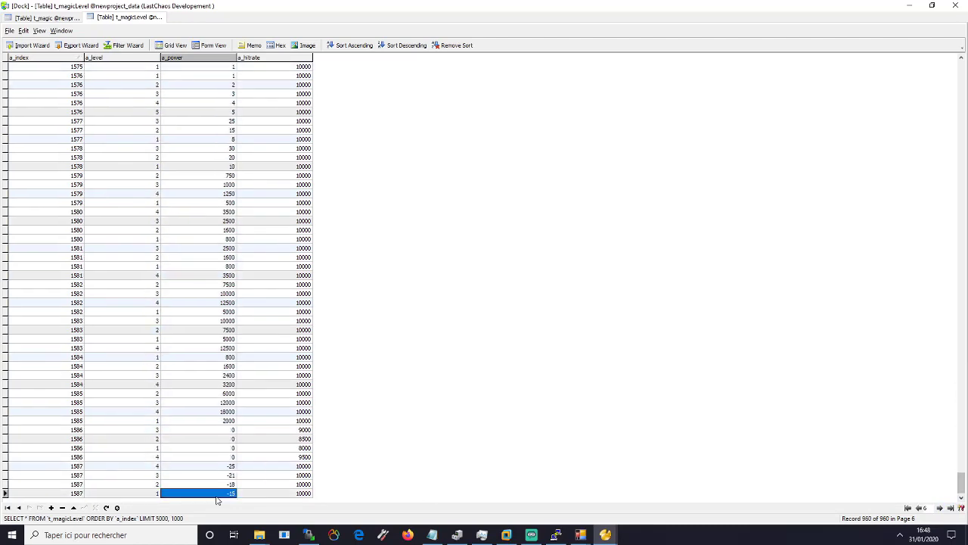
pyautogui.press('Left')
pyautogui.press('Left')
pyautogui.press('Down')
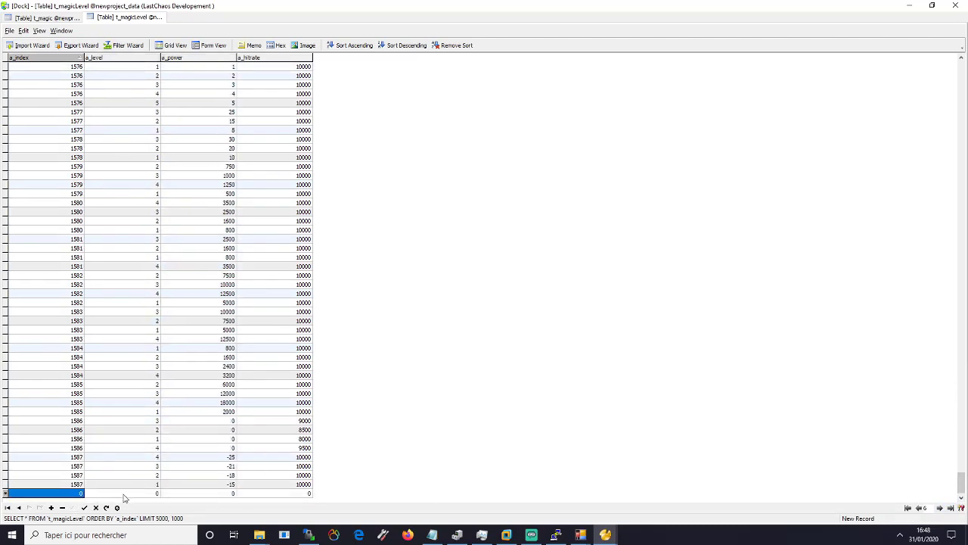
pyautogui.hotkey('ctrl', 'v')
pyautogui.click(472, 287)
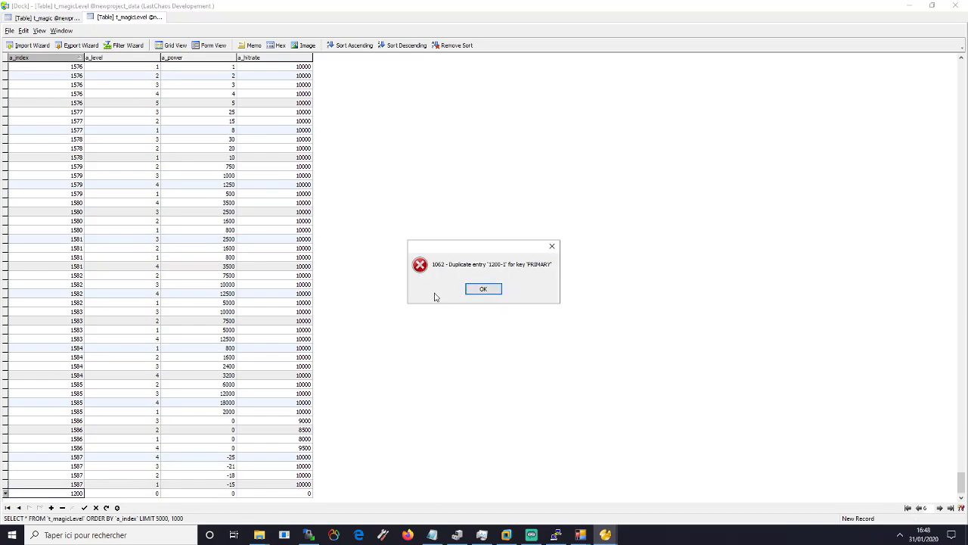
pyautogui.click(488, 289)
pyautogui.click(472, 290)
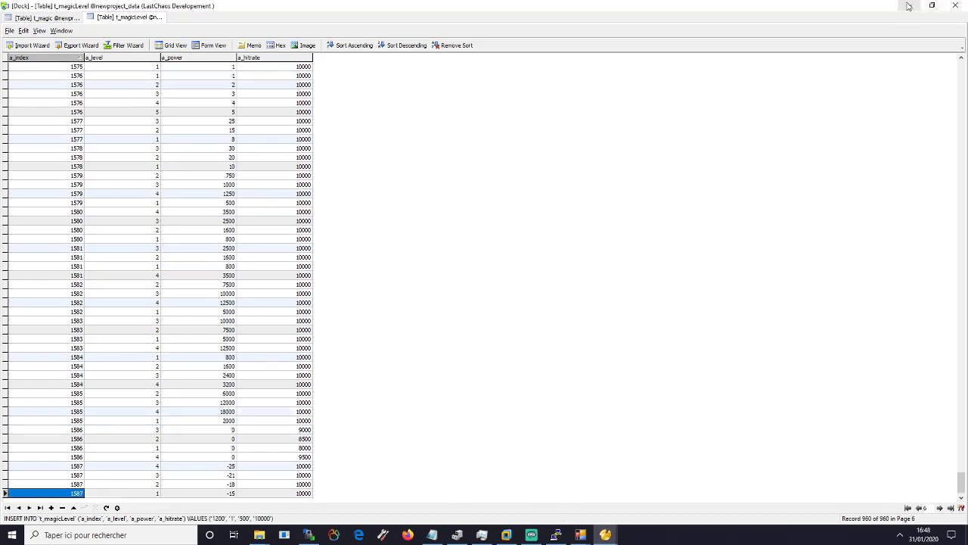
# Switch to the open Notepad document, paste the copied magic 1200 row on a new line and change its level to 2.
pyautogui.click(957, 5)
pyautogui.click(910, 5)
pyautogui.click(848, 161)
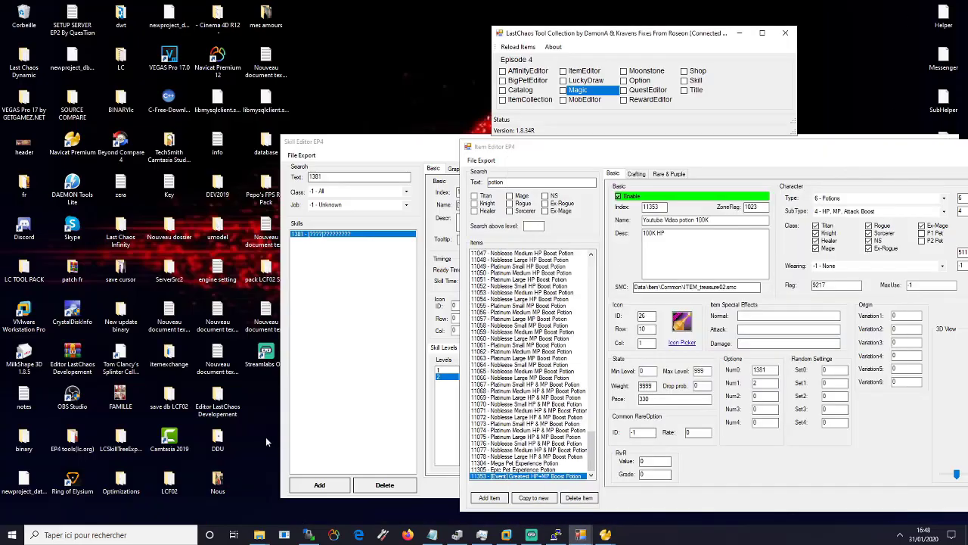
pyautogui.click(432, 534)
pyautogui.press('Return')
pyautogui.press('Return')
pyautogui.press('Return')
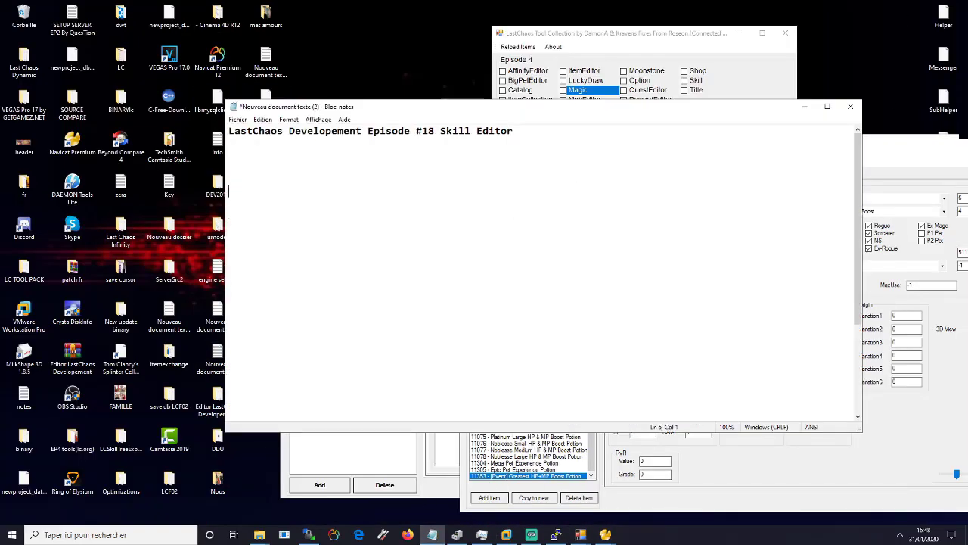
pyautogui.hotkey('ctrl', 'v')
pyautogui.moveTo(262, 215); pyautogui.dragTo(227, 216)
pyautogui.click(246, 214)
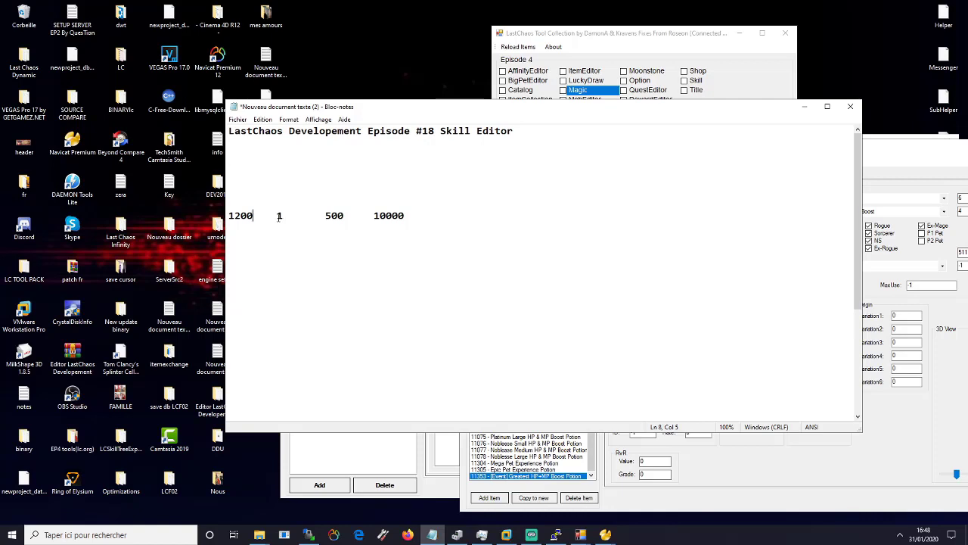
pyautogui.press('BackSpace')
pyautogui.write('2')
# Copy the edited line 1200, 2, 500, 10000 and paste it as a new record in Navicat's t_magicLevel table.
pyautogui.click(421, 220)
pyautogui.hotkey('shift', 'Home')
pyautogui.hotkey('ctrl', 'c')
pyautogui.moveTo(605, 535)
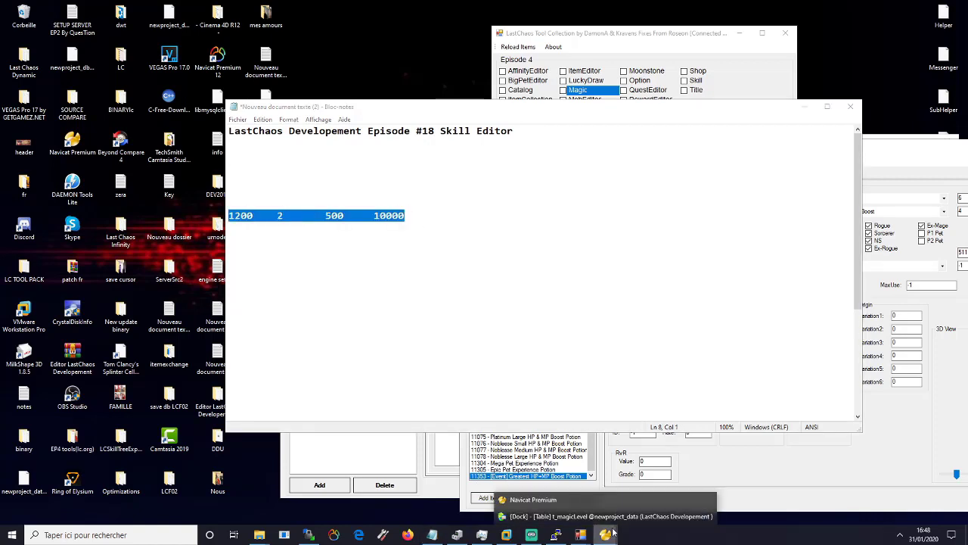
pyautogui.click(605, 517)
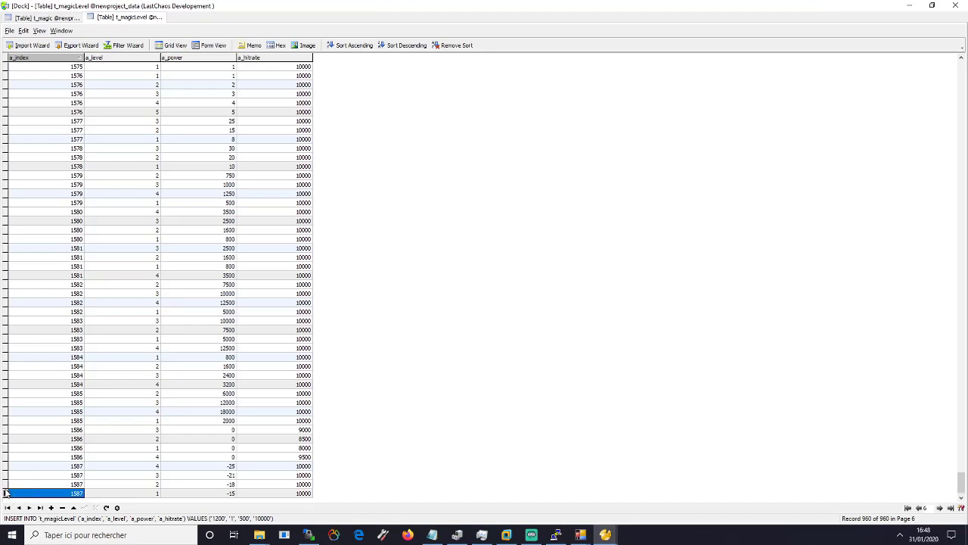
pyautogui.hotkey('ctrl', 'v')
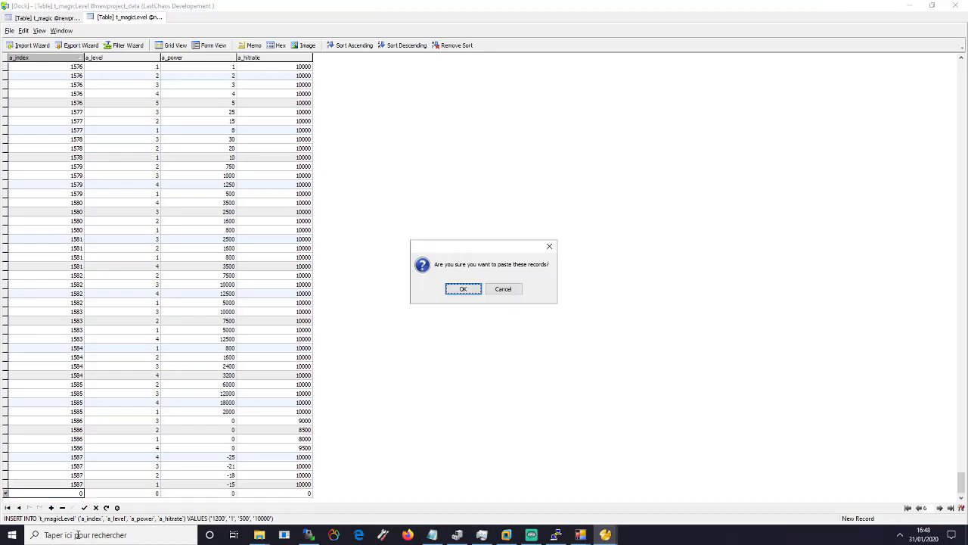
pyautogui.click(462, 290)
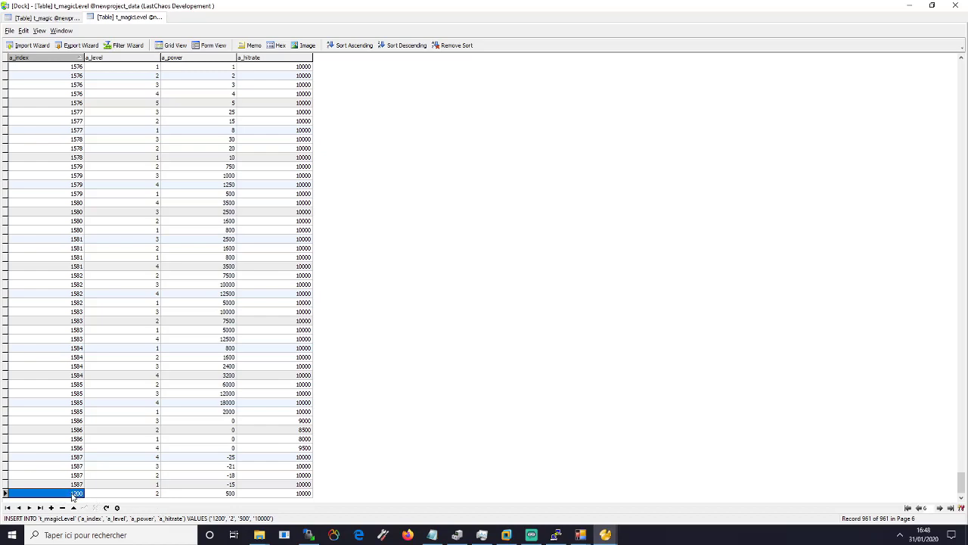
# Set a_power of the level 2 record of magic 1200 to 100000 and save the record.
pyautogui.click(229, 493)
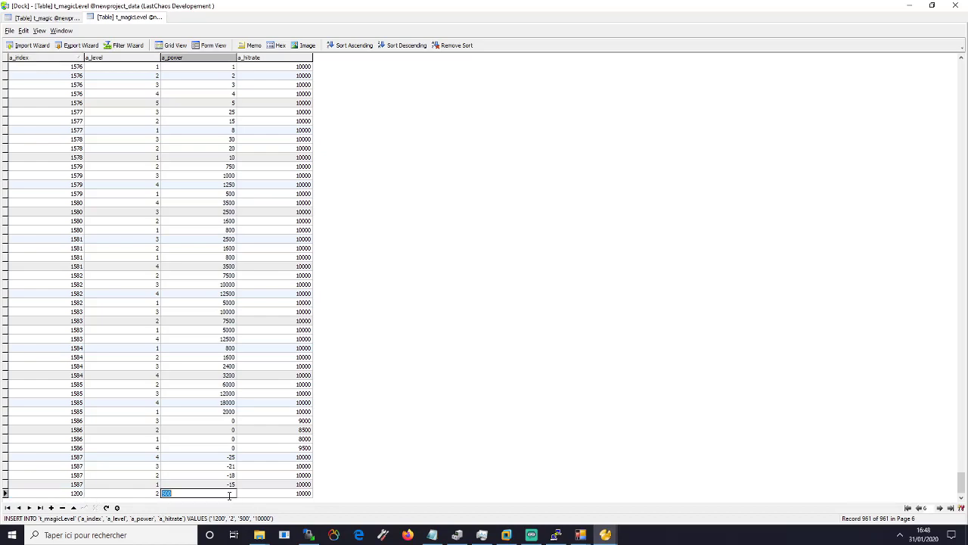
pyautogui.press('BackSpace')
pyautogui.write('100000')
pyautogui.press('Return')
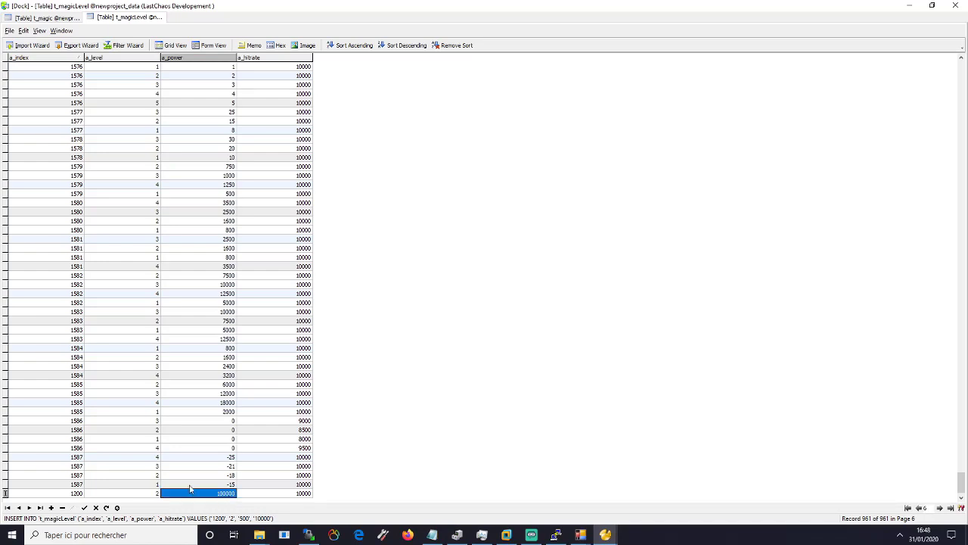
pyautogui.click(84, 508)
# Reload magic 1200 in the Magic Editor and check the power of its level 2 entry.
pyautogui.moveTo(581, 534)
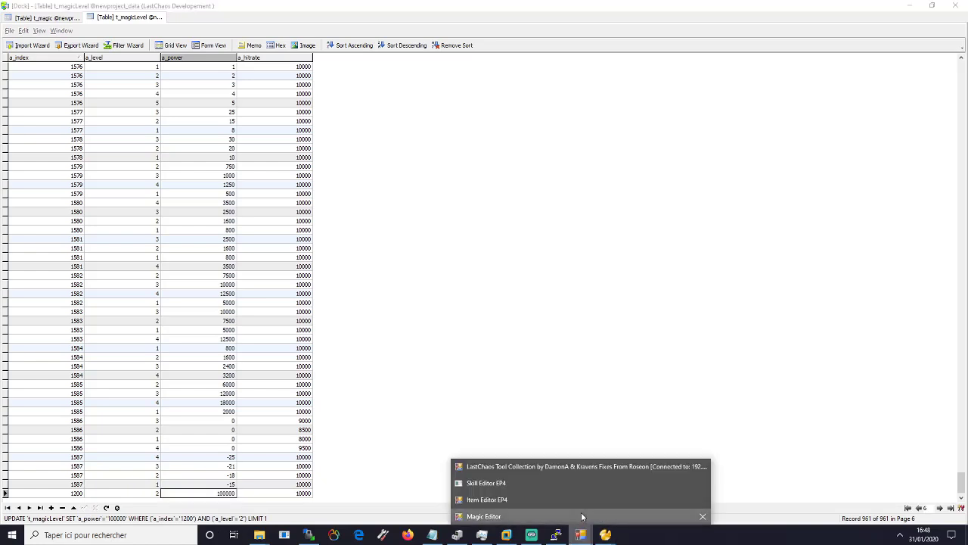
pyautogui.click(581, 516)
pyautogui.click(556, 221)
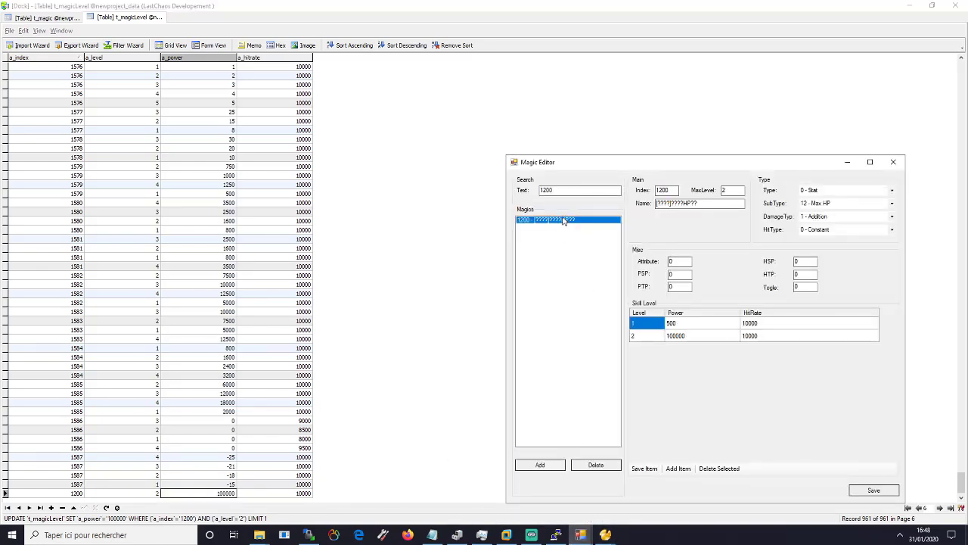
pyautogui.click(683, 337)
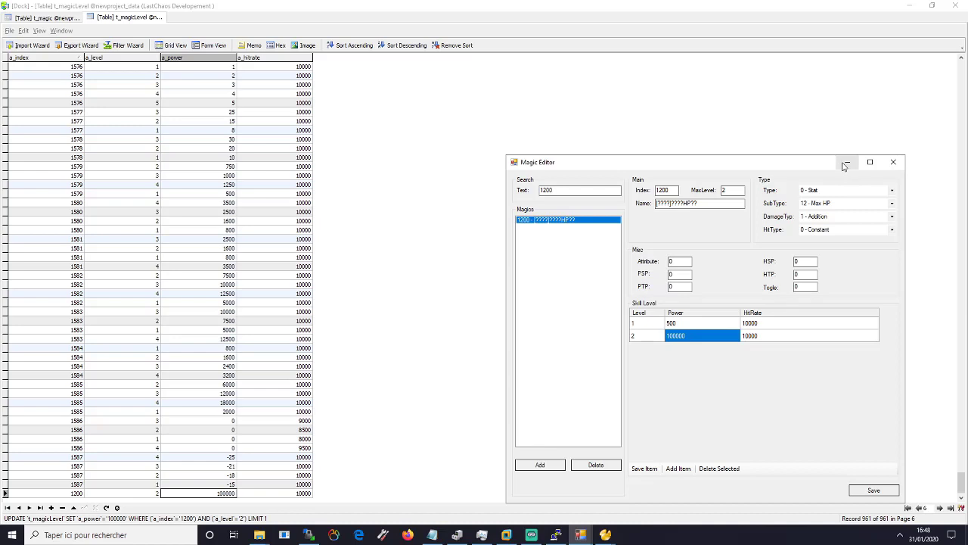
# Arrange the Item Editor beside the Magic Editor and review the Num0 and Num1 options of item 11353.
pyautogui.click(581, 534)
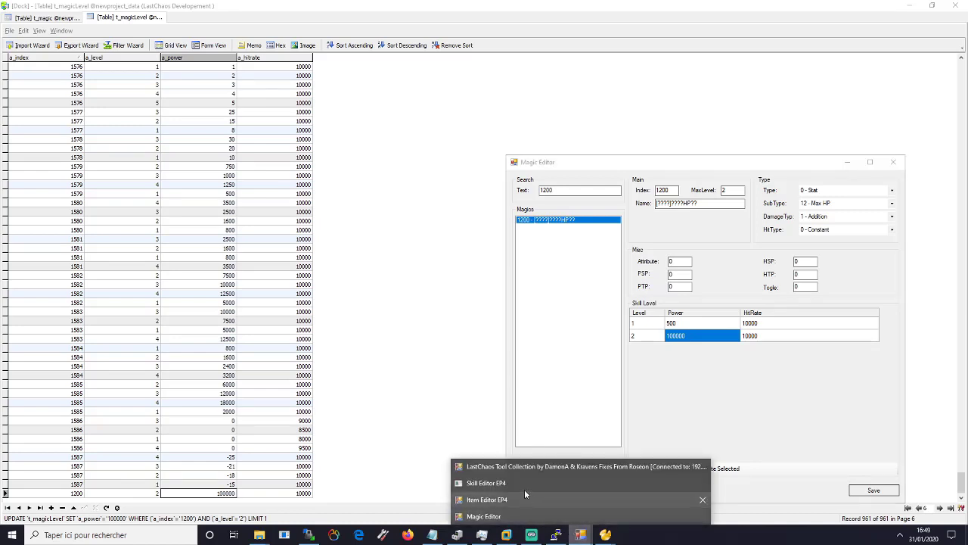
pyautogui.click(502, 499)
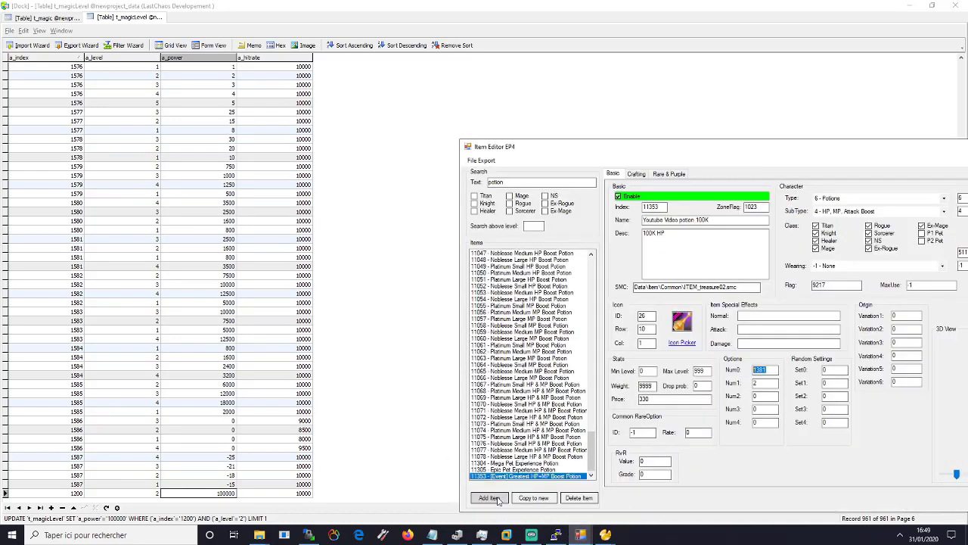
pyautogui.moveTo(667, 143); pyautogui.dragTo(341, 61)
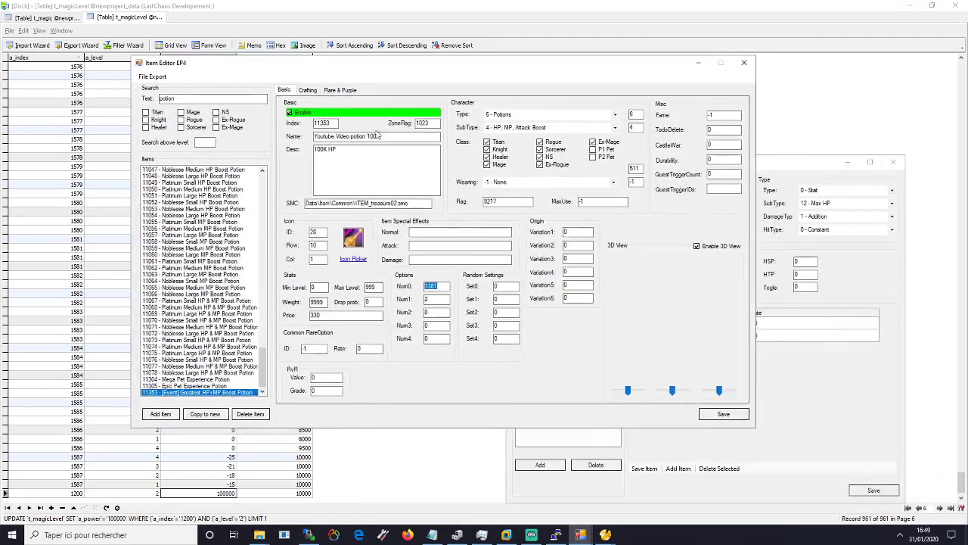
pyautogui.moveTo(442, 285); pyautogui.dragTo(426, 285)
pyautogui.moveTo(539, 70); pyautogui.dragTo(419, 90)
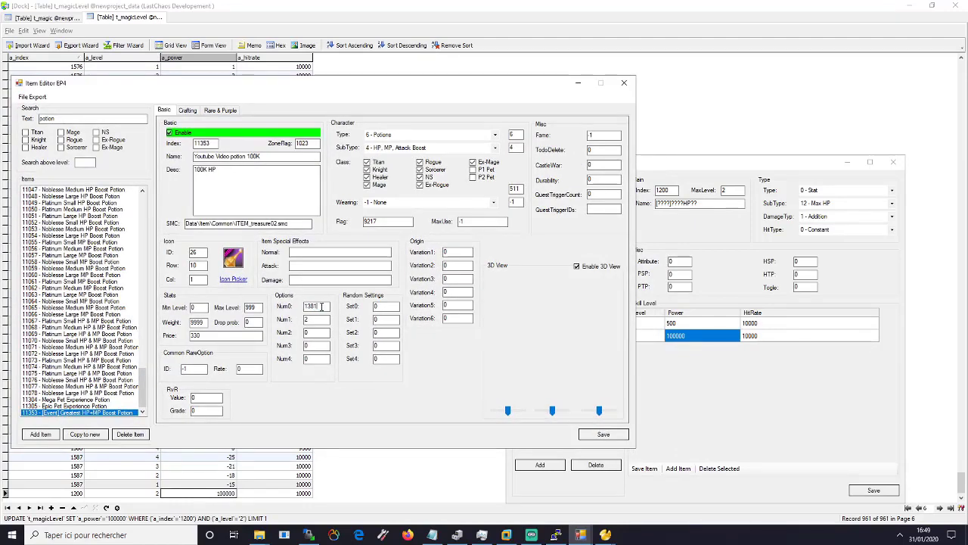
pyautogui.click(731, 159)
pyautogui.moveTo(687, 167); pyautogui.dragTo(742, 153)
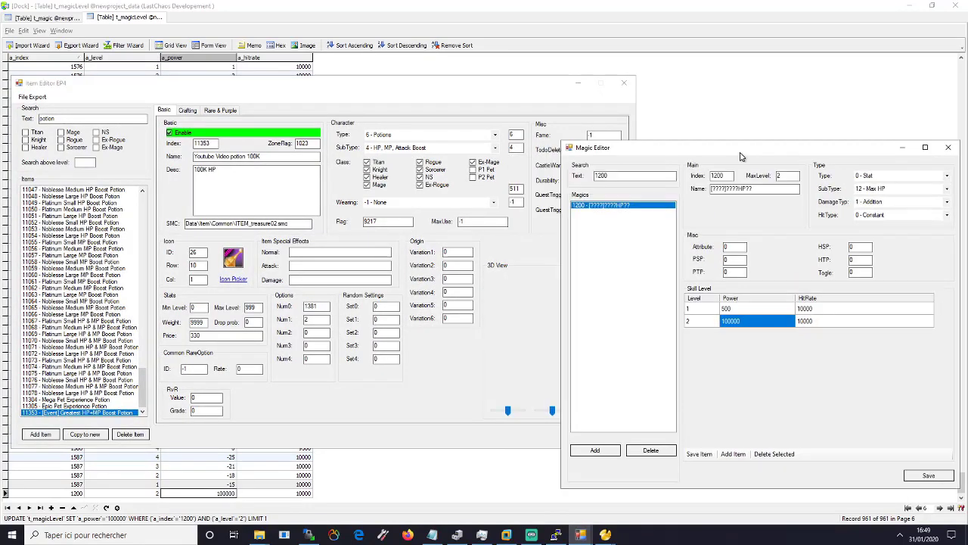
pyautogui.click(324, 305)
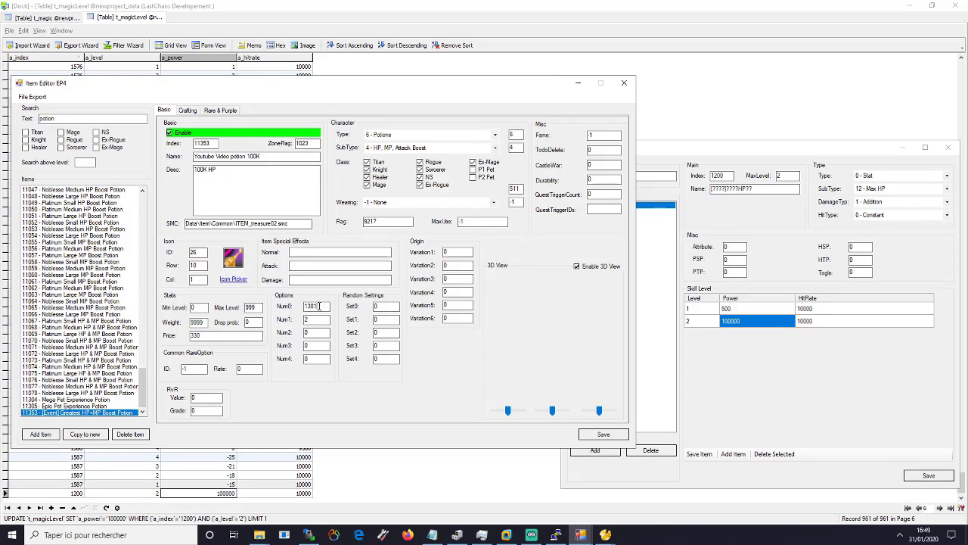
# Review the magic indexes and levels of skill 1381's level 2 in the Skill Editor against the potion's options.
pyautogui.click(581, 535)
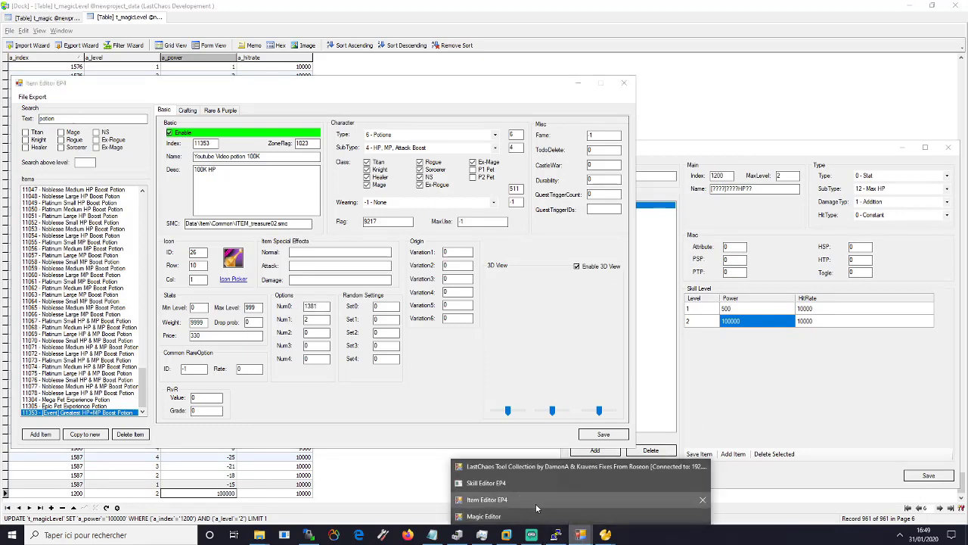
pyautogui.click(519, 483)
pyautogui.moveTo(466, 150); pyautogui.dragTo(401, 58)
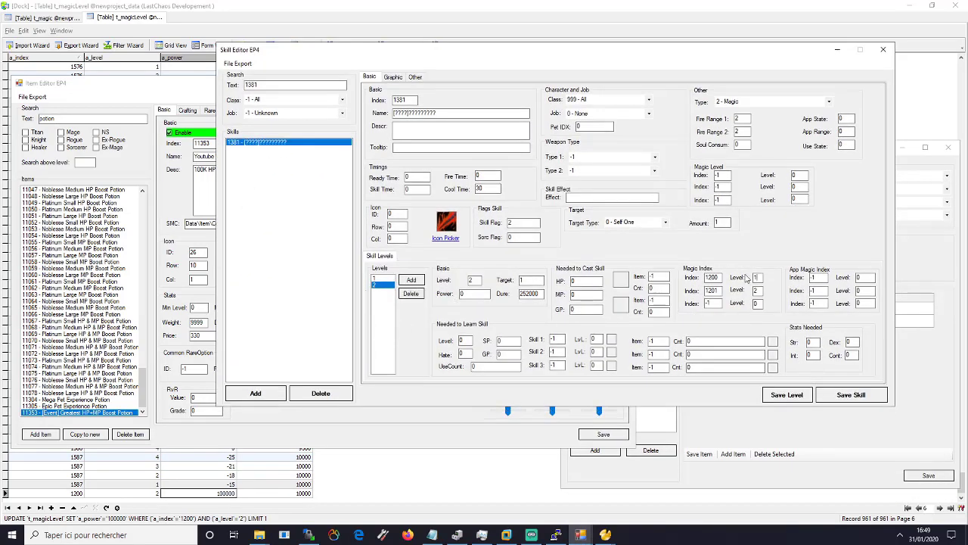
pyautogui.click(722, 278)
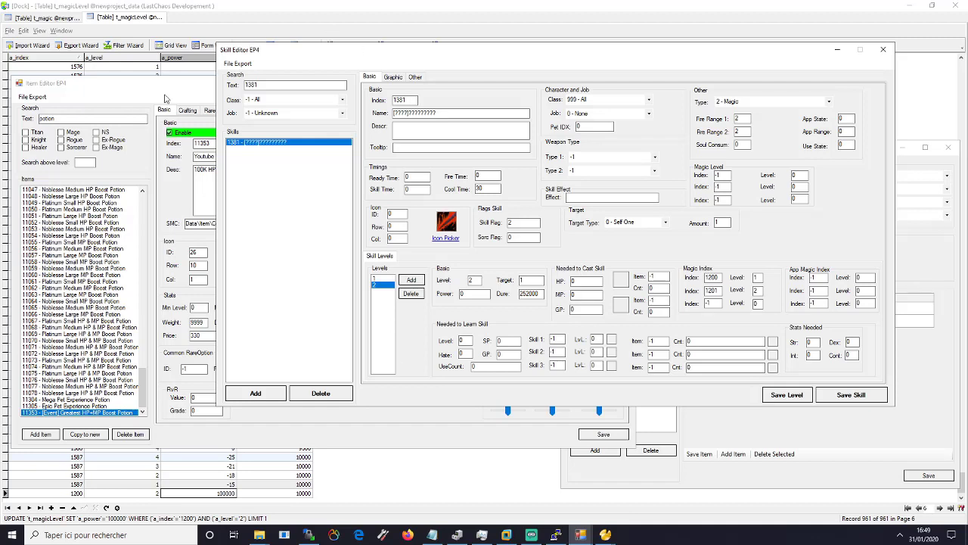
pyautogui.click(165, 99)
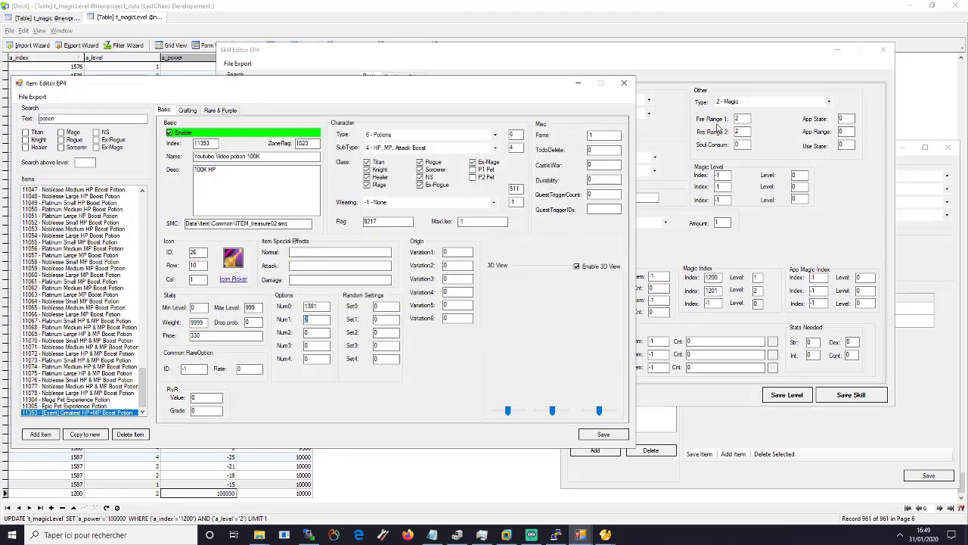
pyautogui.click(571, 73)
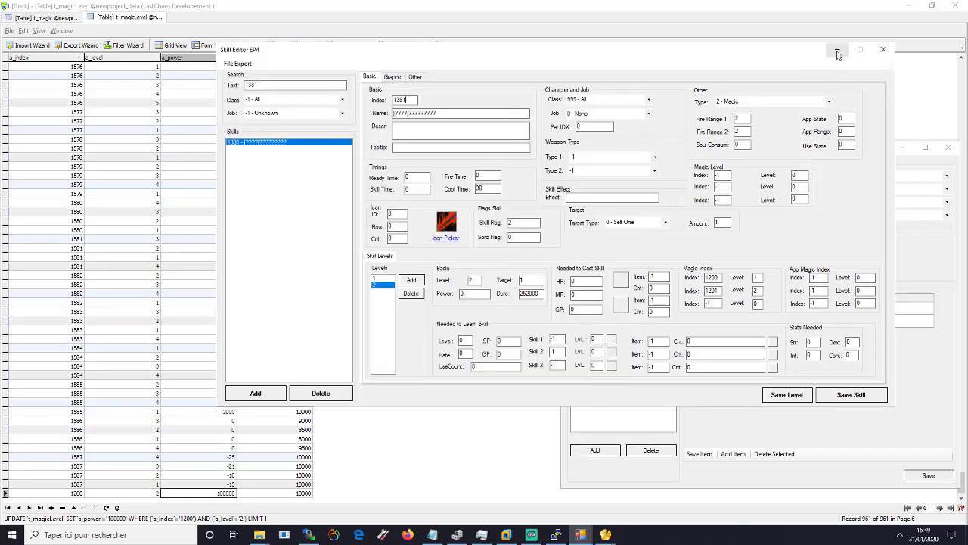
pyautogui.doubleClick(403, 100)
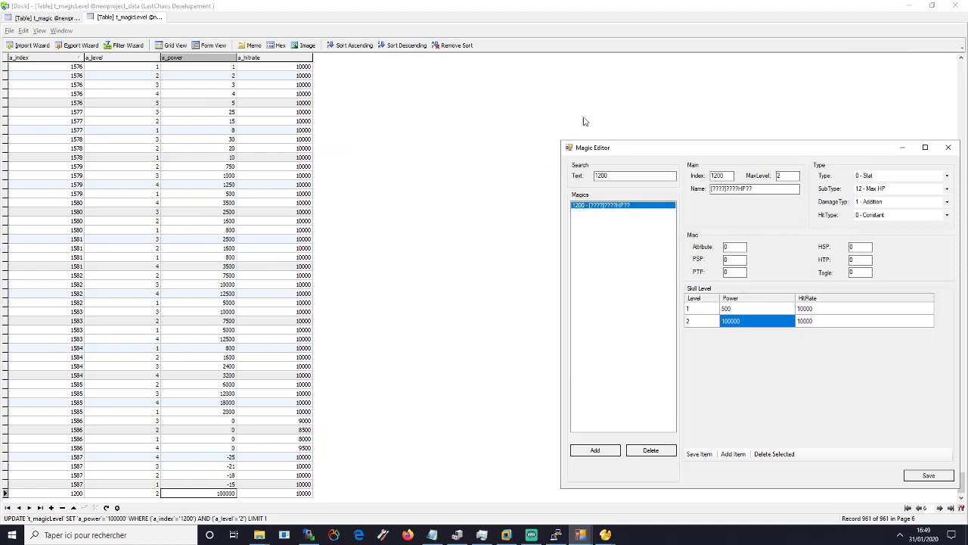
# Open the t_skill table from Navicat's table list and sort it by a_index in ascending order.
pyautogui.click(898, 5)
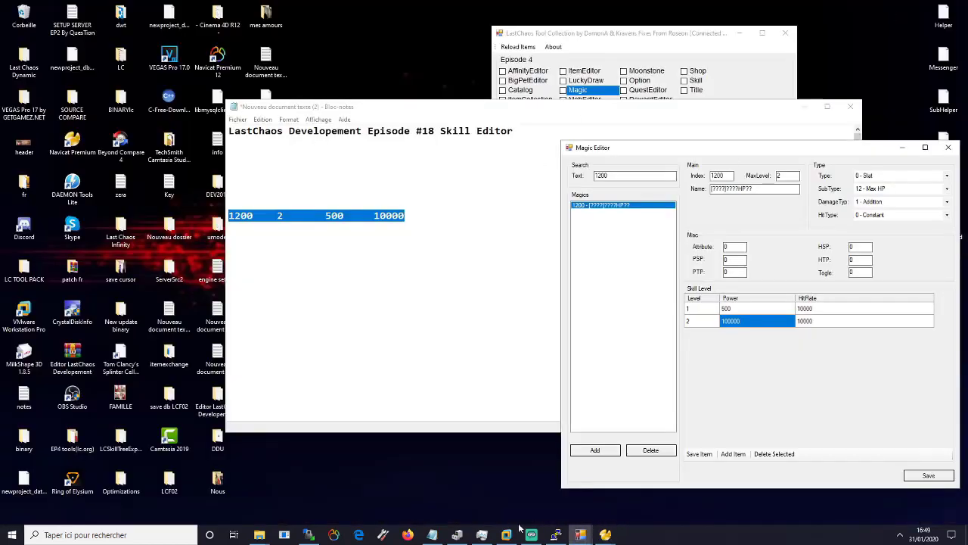
pyautogui.moveTo(606, 535)
pyautogui.click(555, 505)
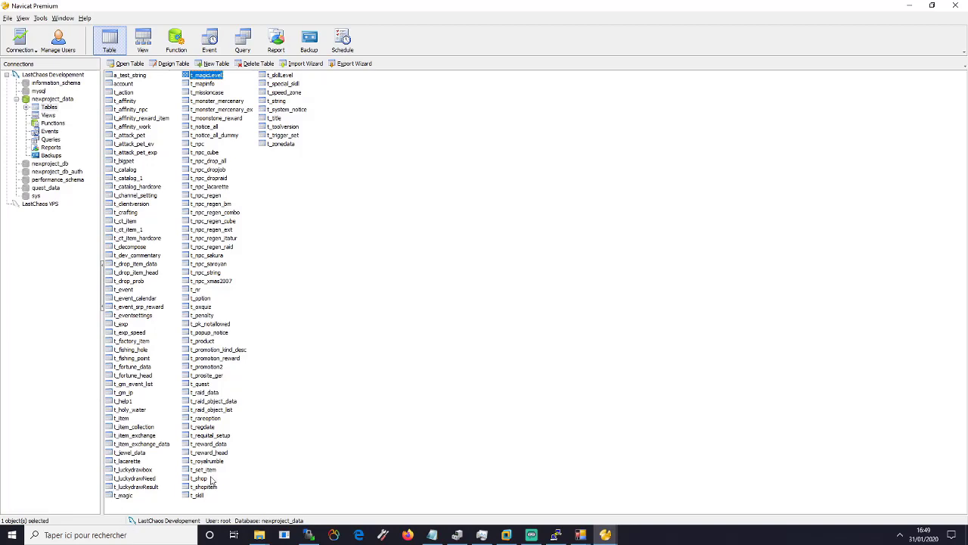
pyautogui.doubleClick(198, 496)
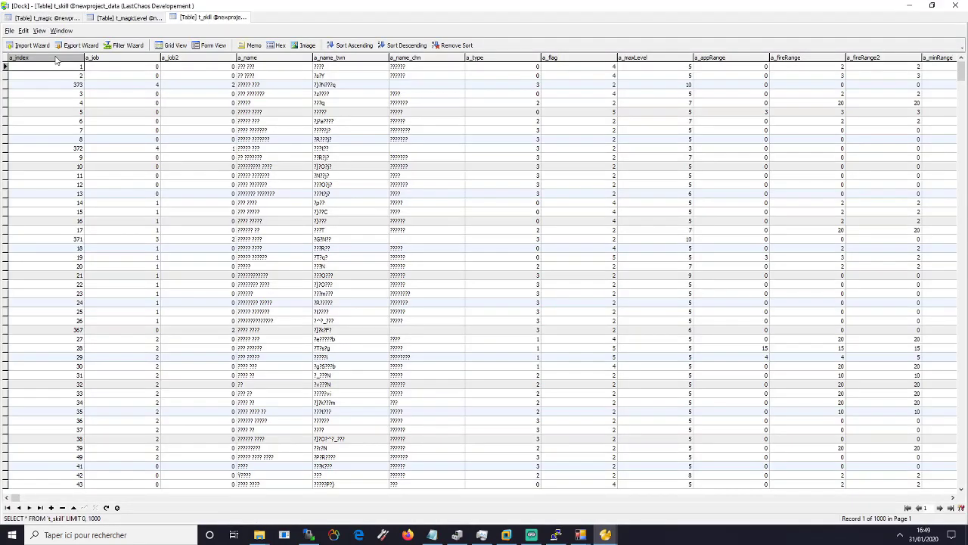
pyautogui.click(57, 59)
pyautogui.rightClick(53, 121)
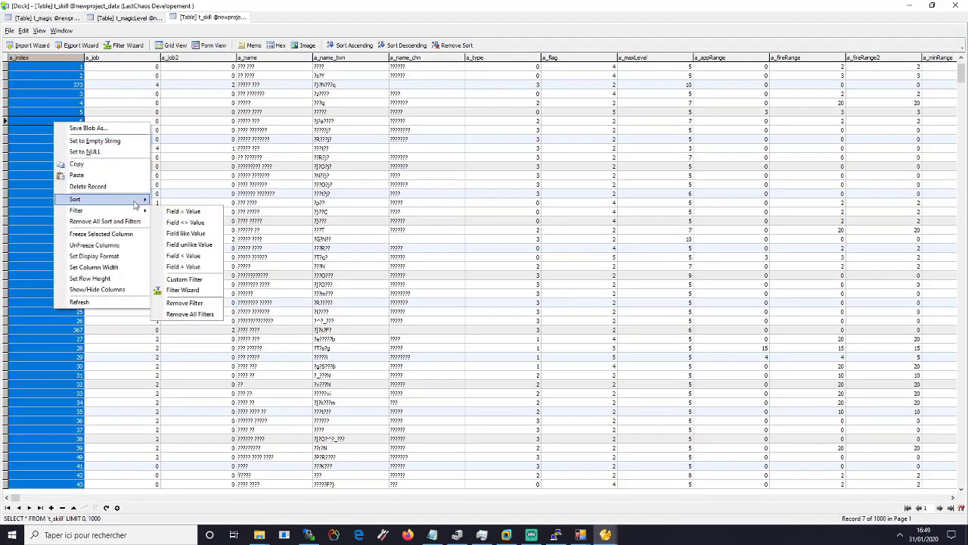
pyautogui.click(162, 199)
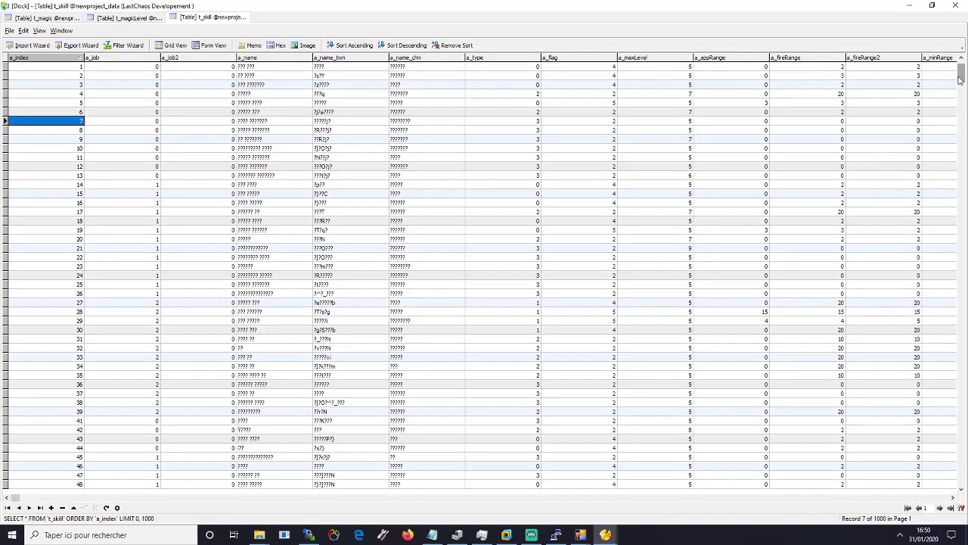
# Find the row with a_index 1381 in the t_skill table, checking the skill index against the Skill Editor, and select it.
pyautogui.moveTo(961, 74); pyautogui.dragTo(962, 266)
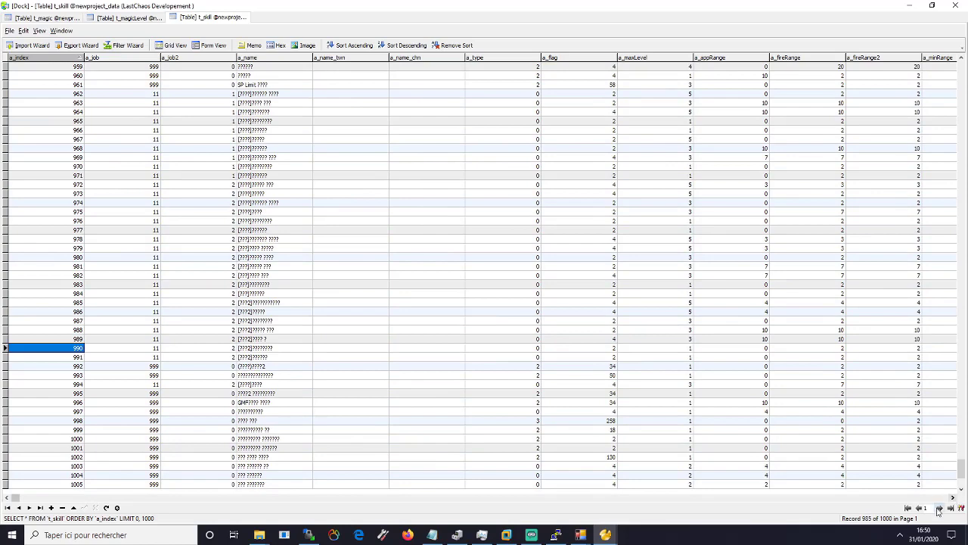
pyautogui.click(939, 508)
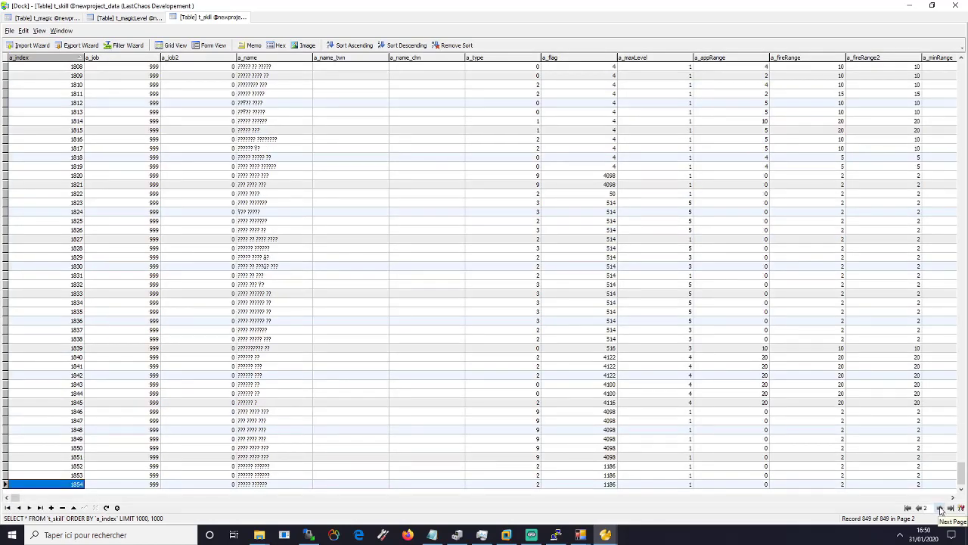
pyautogui.click(940, 509)
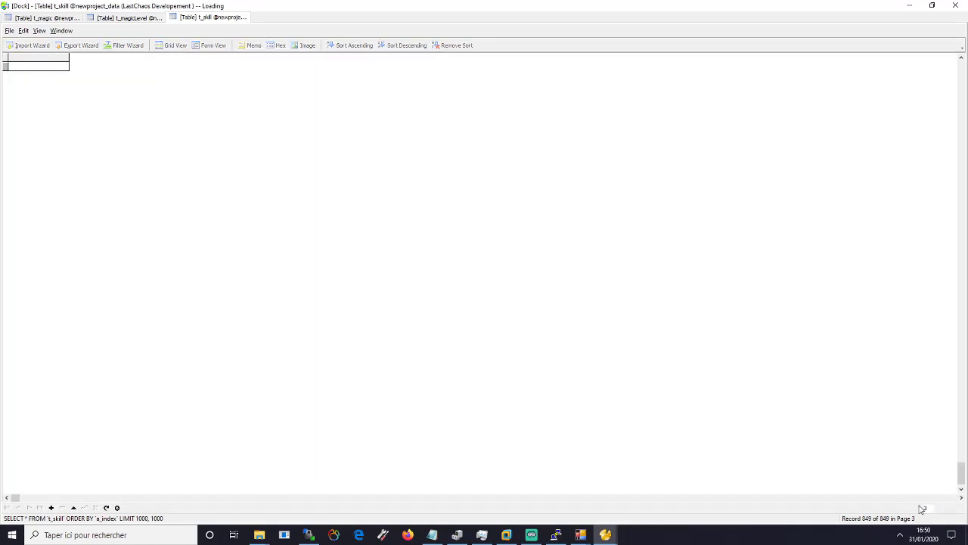
pyautogui.click(939, 509)
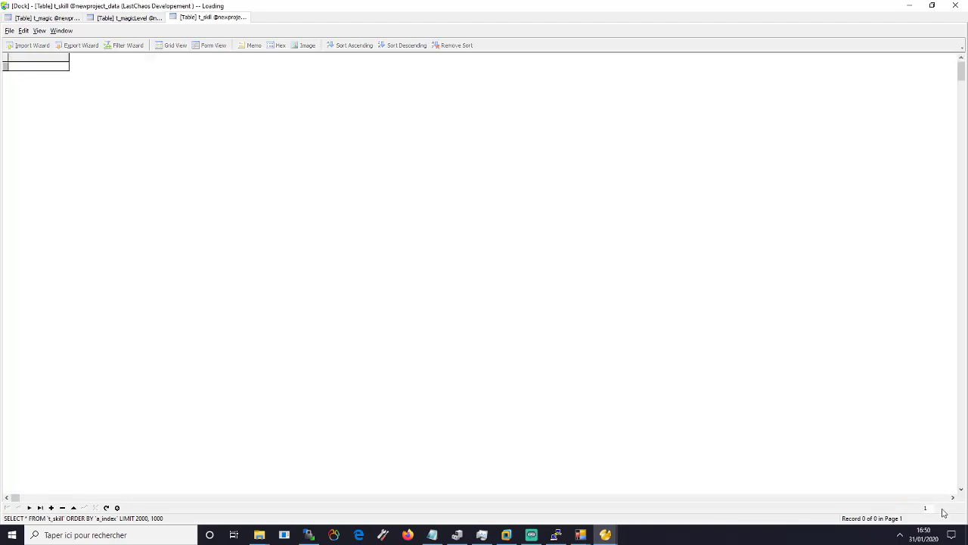
pyautogui.click(942, 510)
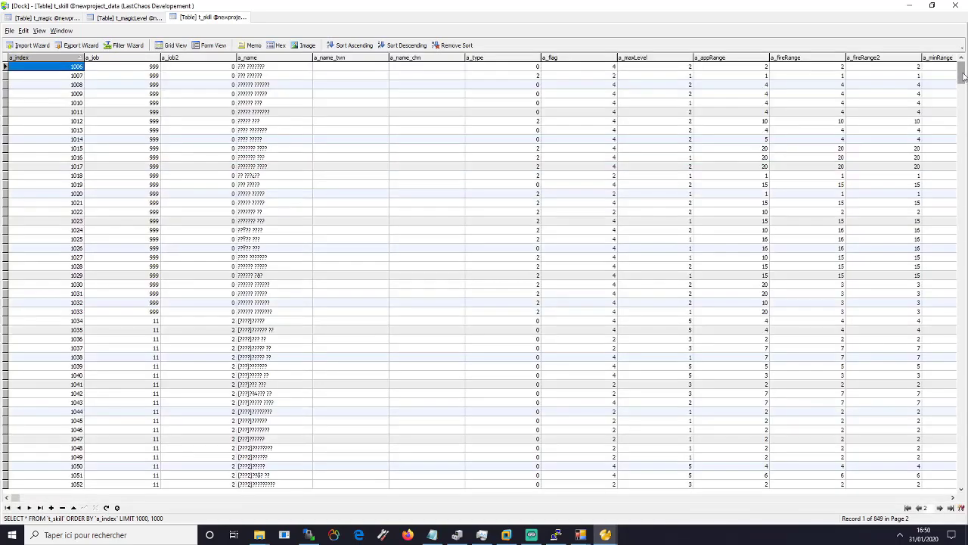
pyautogui.moveTo(962, 85); pyautogui.dragTo(966, 243)
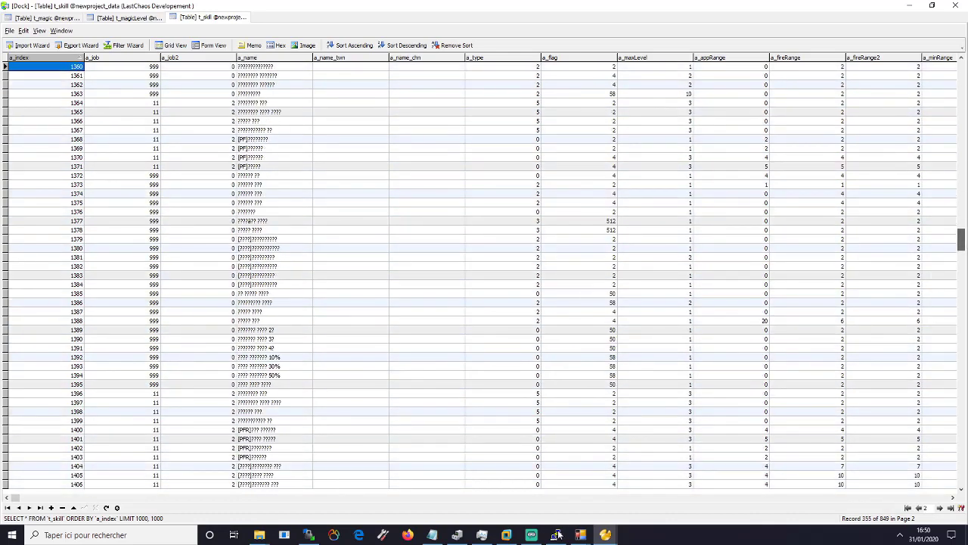
pyautogui.moveTo(581, 534)
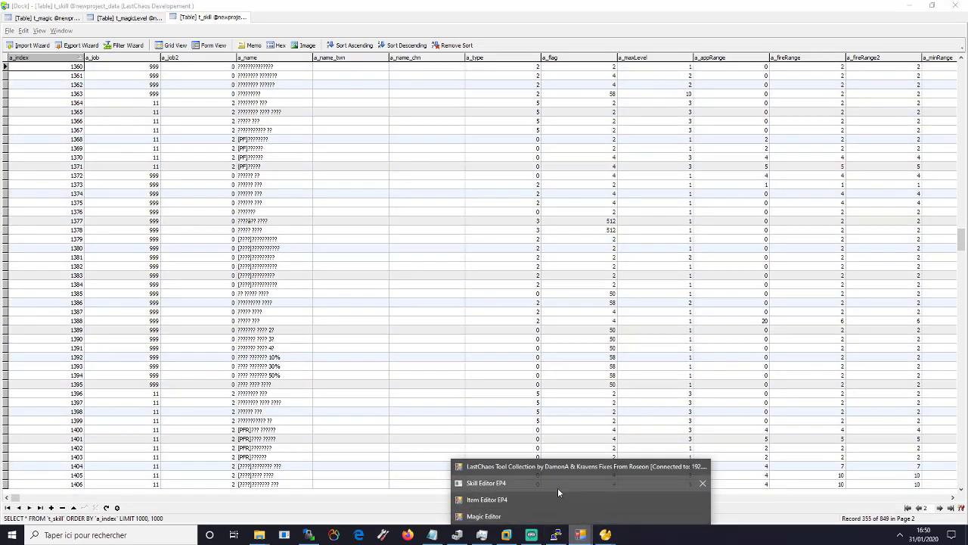
pyautogui.click(558, 485)
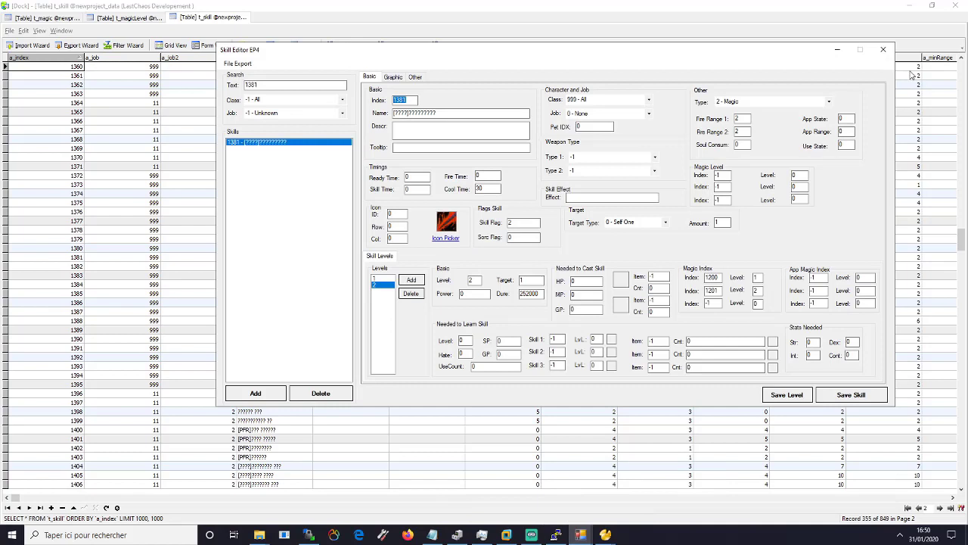
pyautogui.click(837, 49)
pyautogui.scroll(-2, 38, 261)
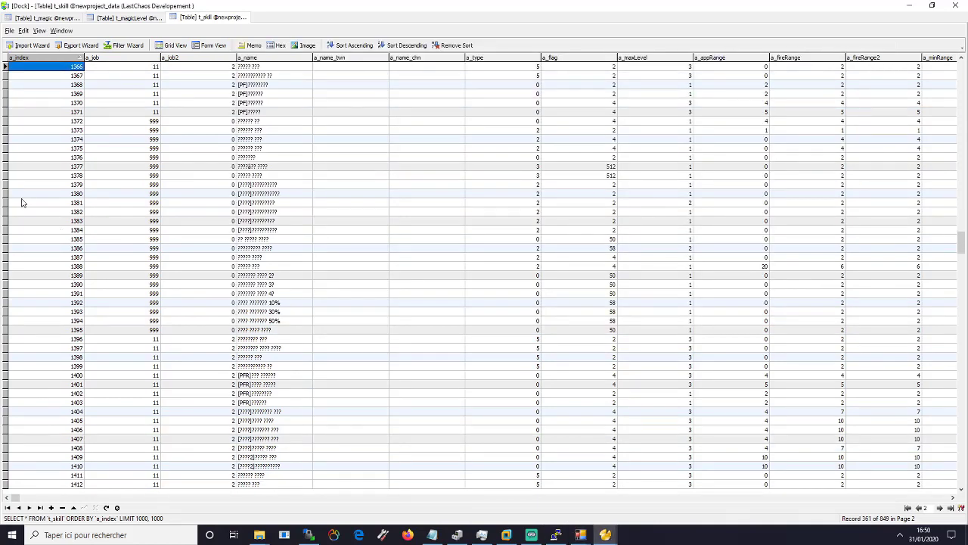
pyautogui.click(10, 203)
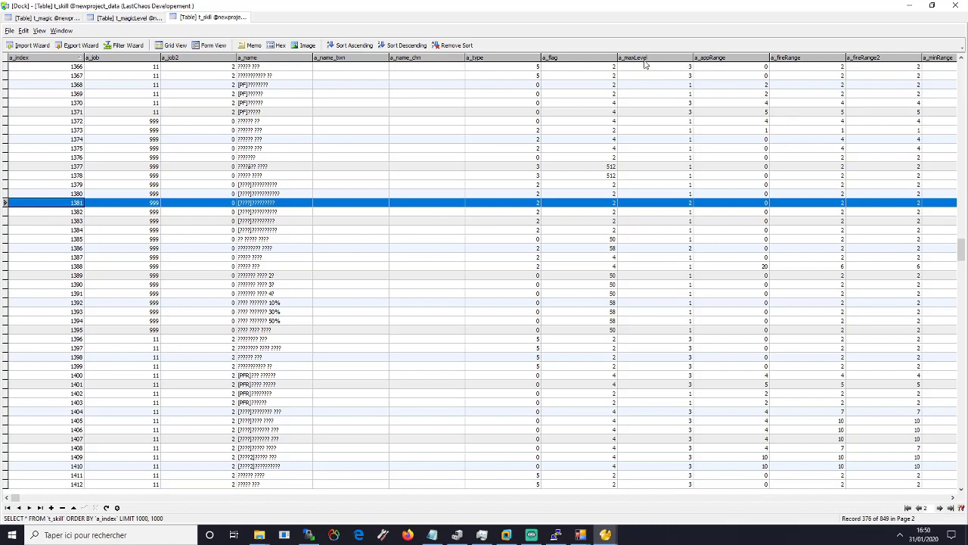
# Set a_maxLevel to 3 for skill 1381 in t_skill, save the record and close the open table window.
pyautogui.click(650, 202)
pyautogui.write('3')
pyautogui.press('Return')
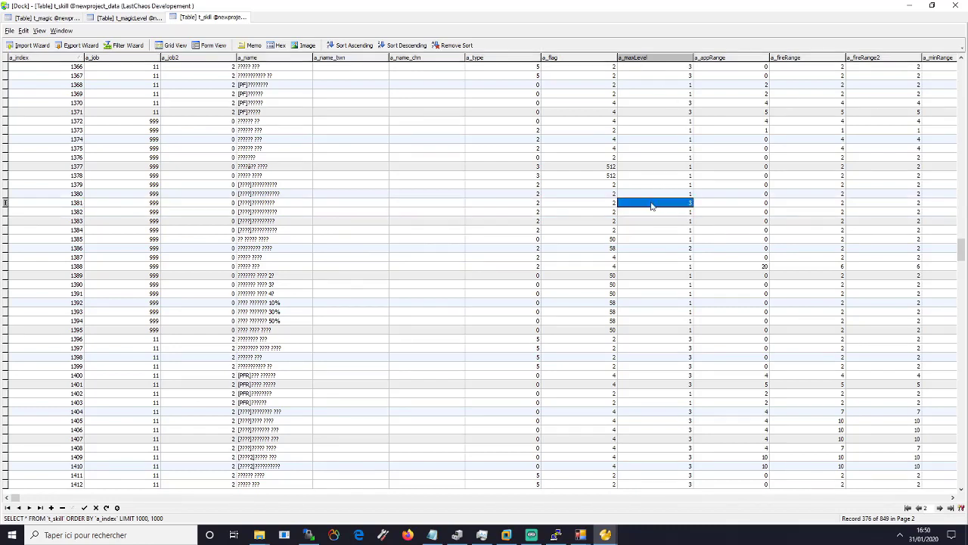
pyautogui.click(84, 507)
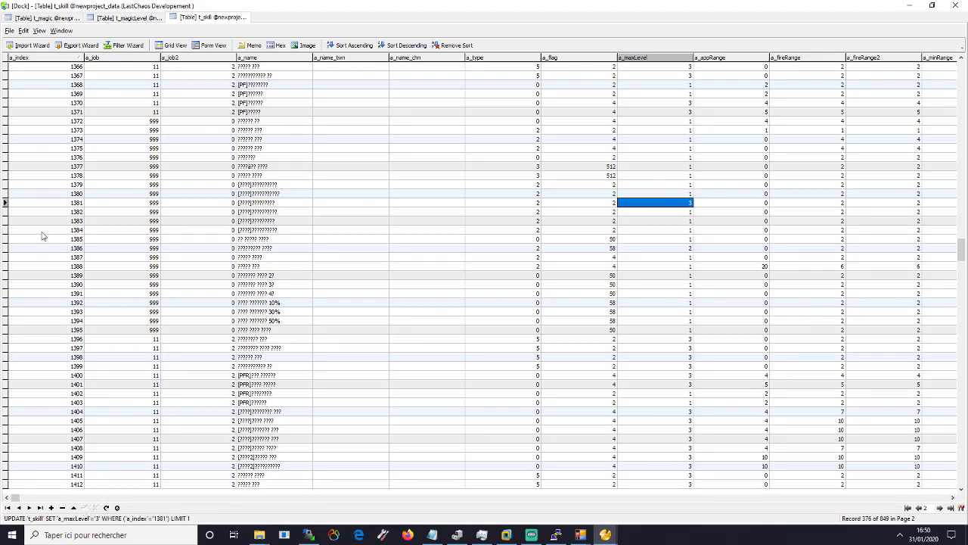
pyautogui.click(5, 203)
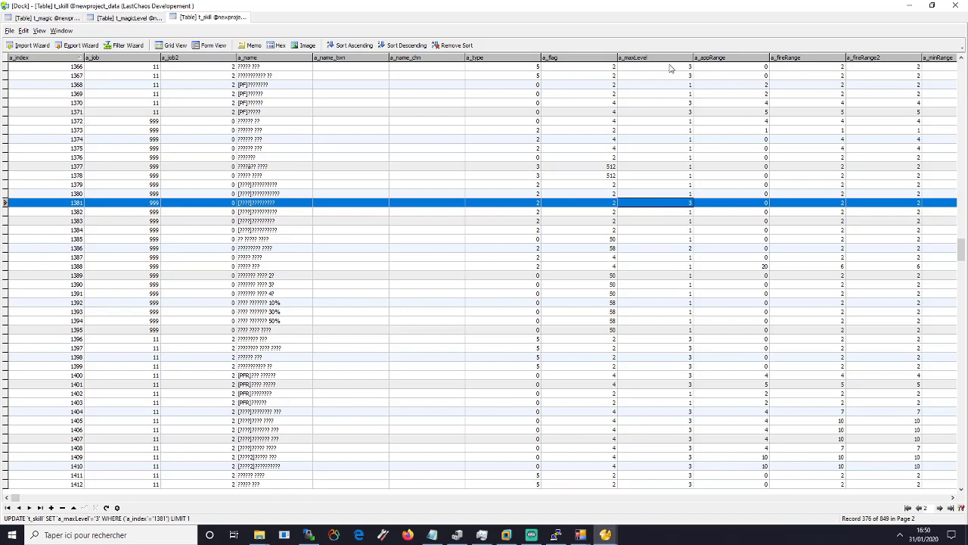
pyautogui.click(952, 6)
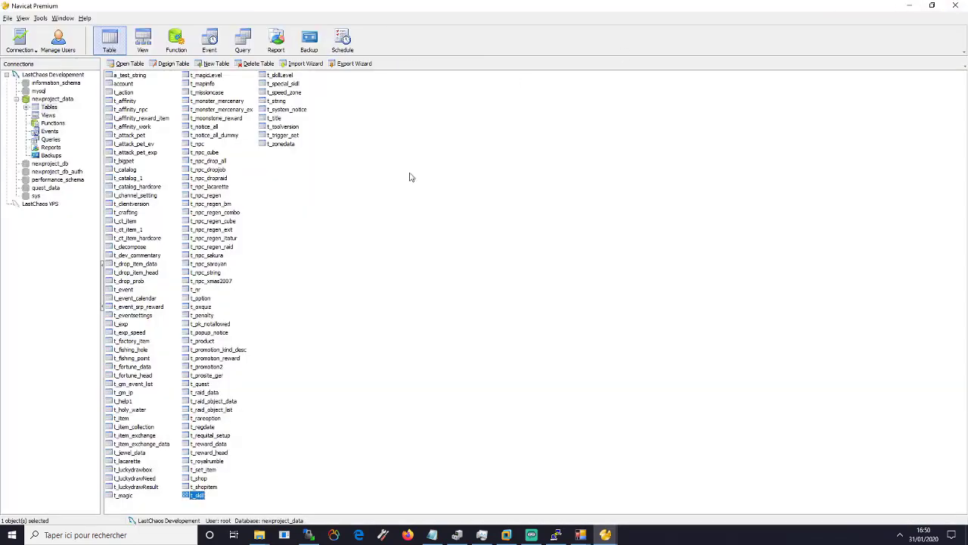
# Open the t_skillLevel table and sort its records by a_index in ascending order.
pyautogui.doubleClick(280, 76)
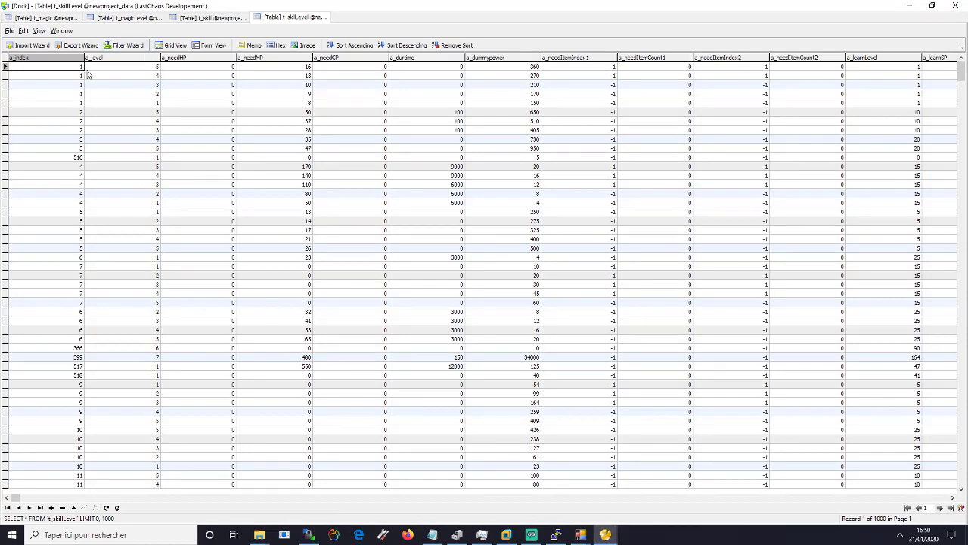
pyautogui.click(38, 59)
pyautogui.rightClick(55, 143)
pyautogui.moveTo(141, 227)
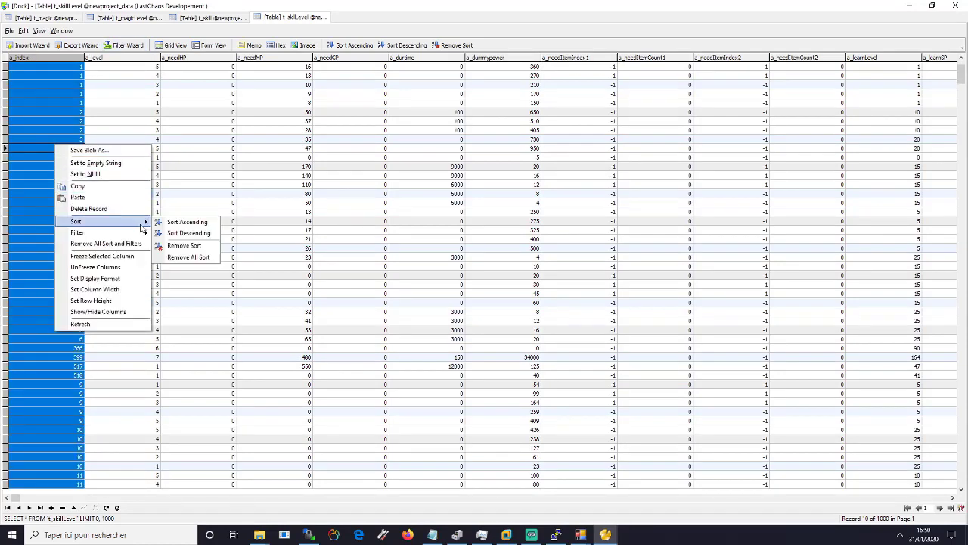
pyautogui.click(182, 223)
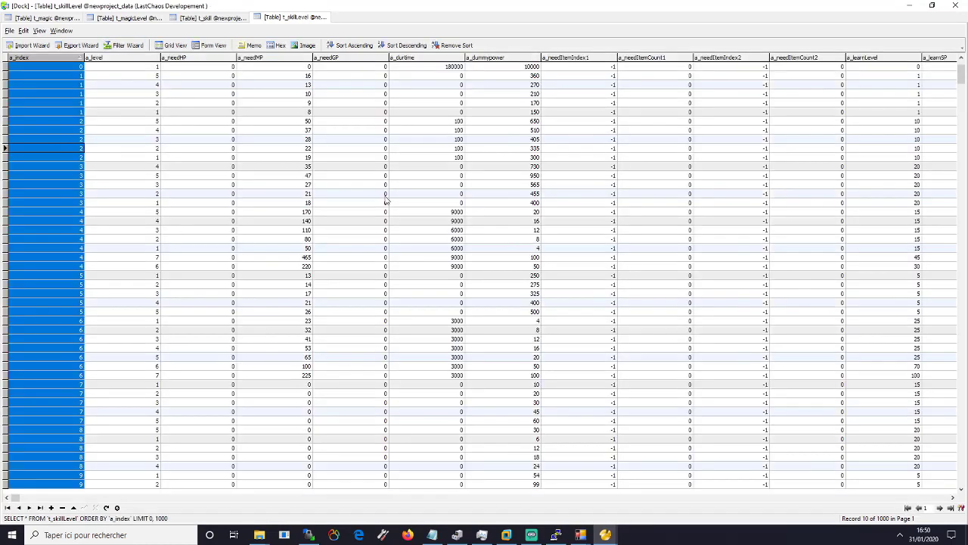
# Locate the level 2 record of skill index 1381 in t_skillLevel and copy the whole record.
pyautogui.click(940, 508)
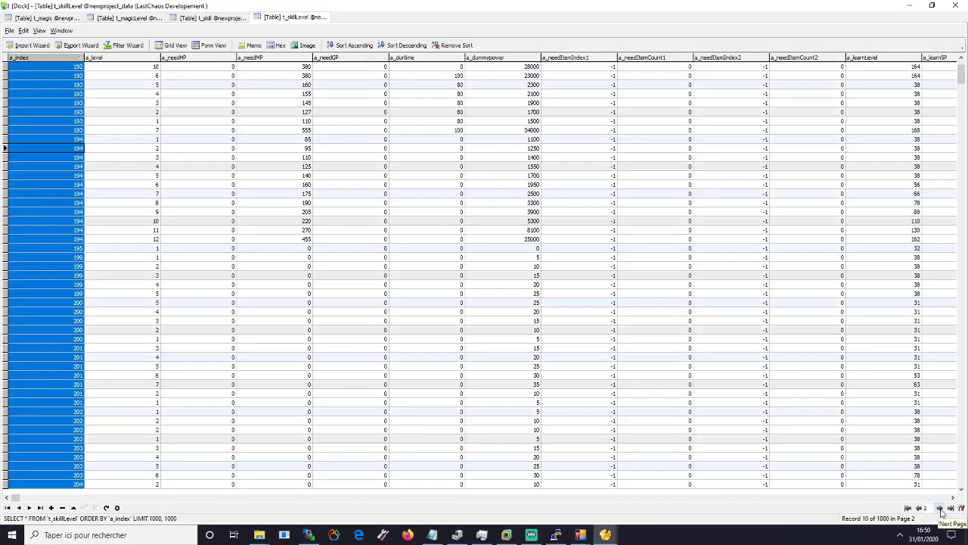
pyautogui.click(939, 508)
pyautogui.click(941, 511)
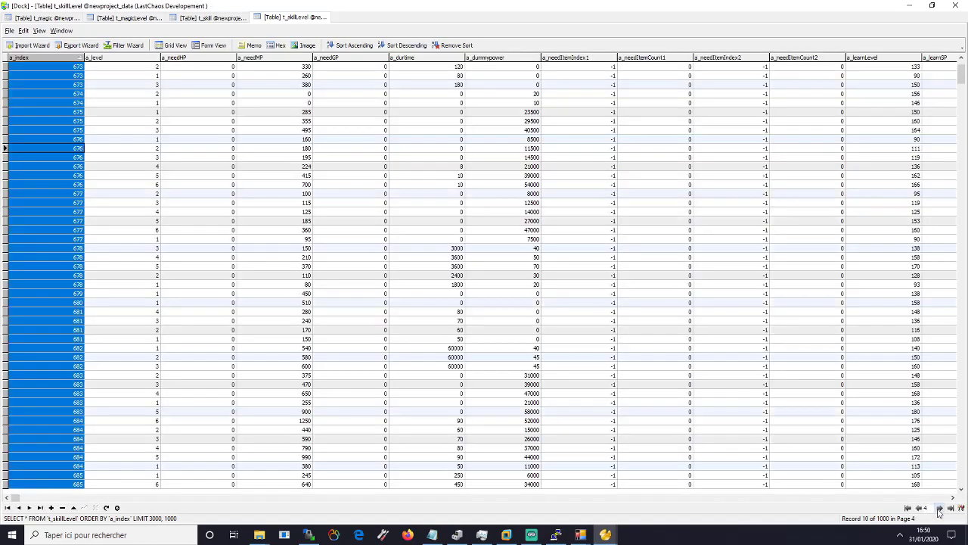
pyautogui.click(939, 512)
pyautogui.click(939, 508)
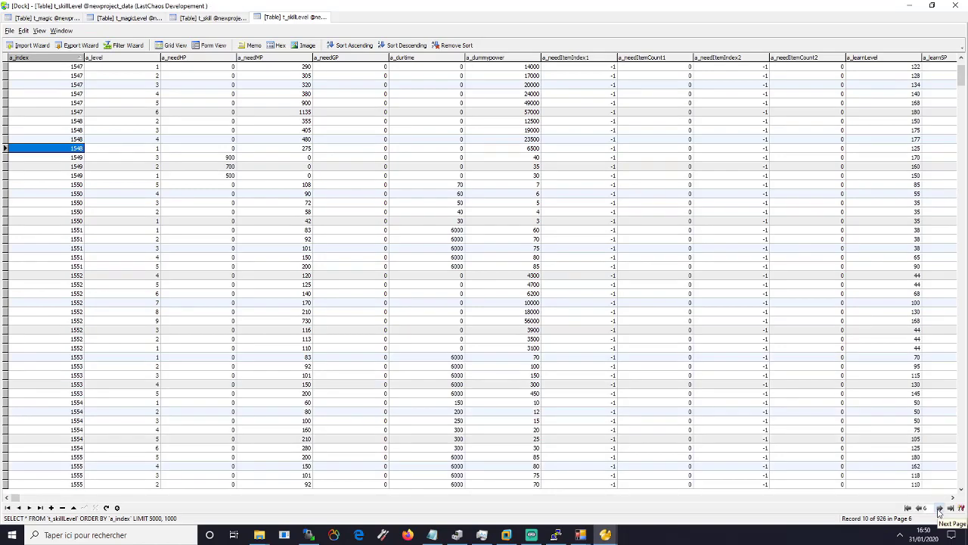
pyautogui.click(919, 507)
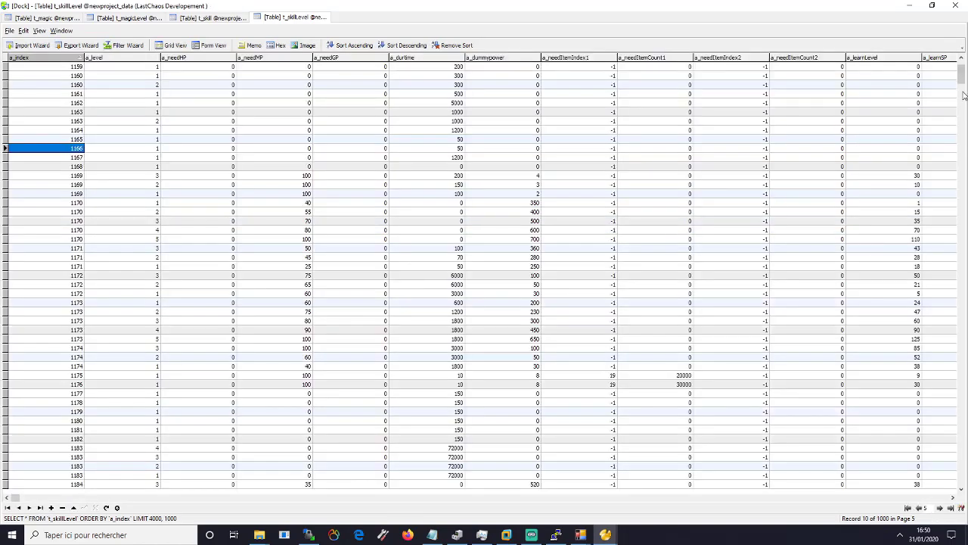
pyautogui.moveTo(962, 69); pyautogui.dragTo(963, 478)
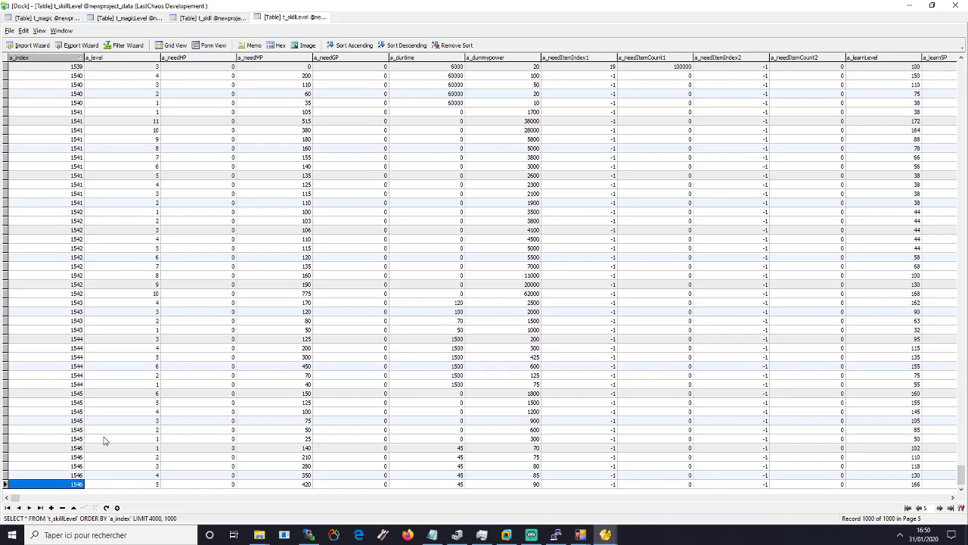
pyautogui.scroll(9, 91, 442)
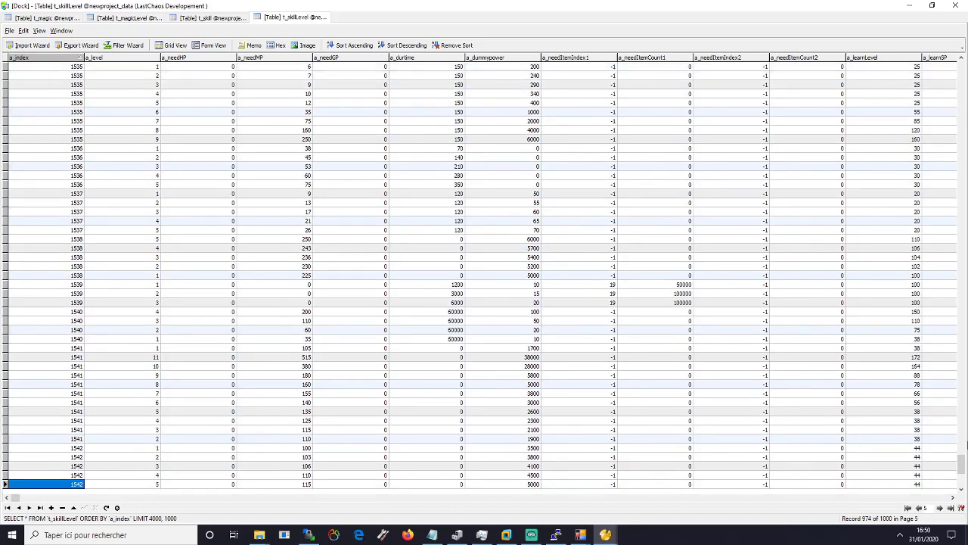
pyautogui.moveTo(962, 463); pyautogui.dragTo(962, 308)
pyautogui.scroll(-6, 22, 336)
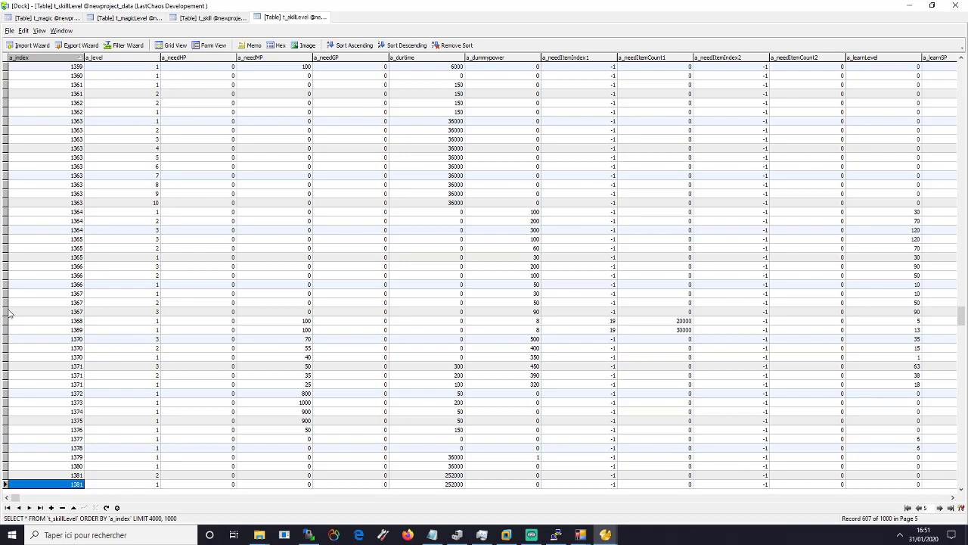
pyautogui.scroll(-4, 20, 336)
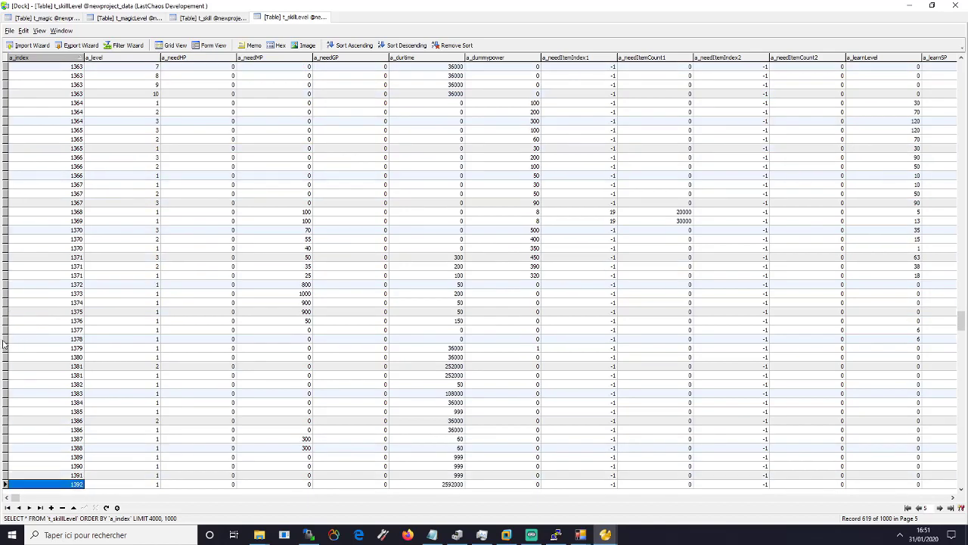
pyautogui.click(6, 367)
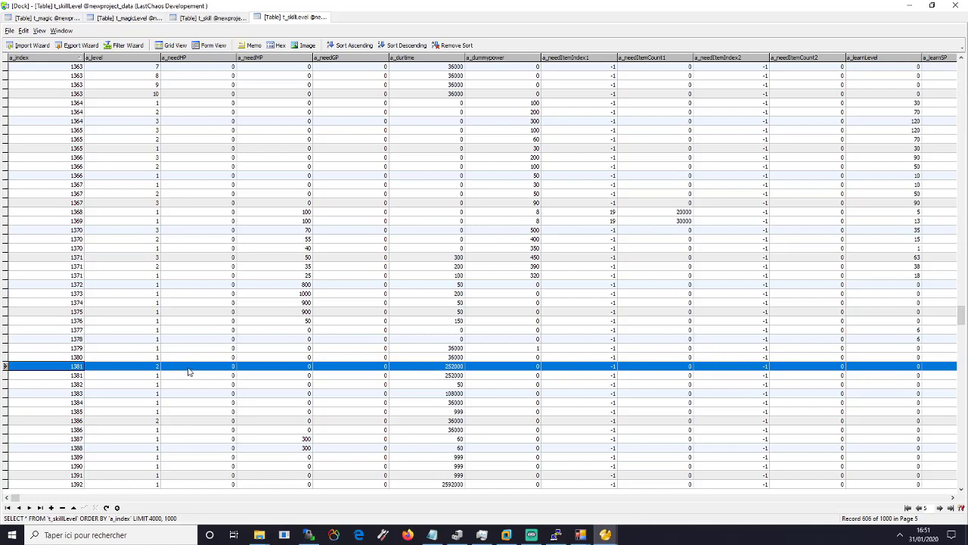
pyautogui.rightClick(215, 368)
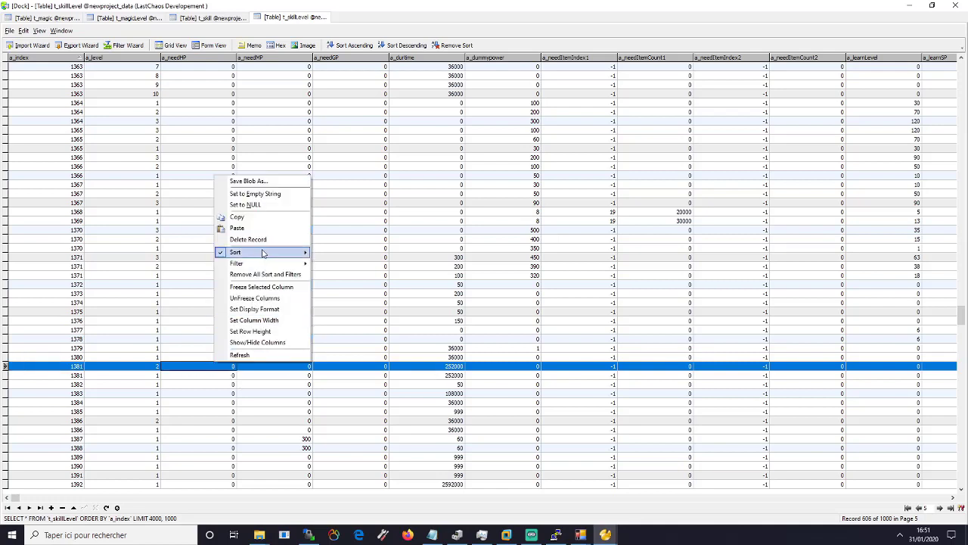
pyautogui.click(261, 219)
# Paste the copied record into the Notepad notes with its a_level set to 3, and copy the edited record.
pyautogui.scroll(-3, 262, 227)
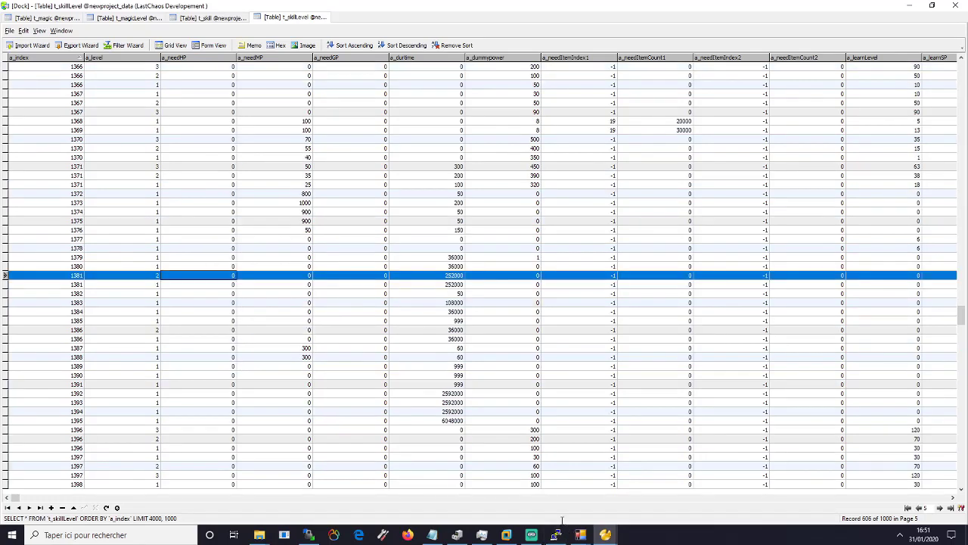
pyautogui.doubleClick(108, 284)
pyautogui.doubleClick(118, 277)
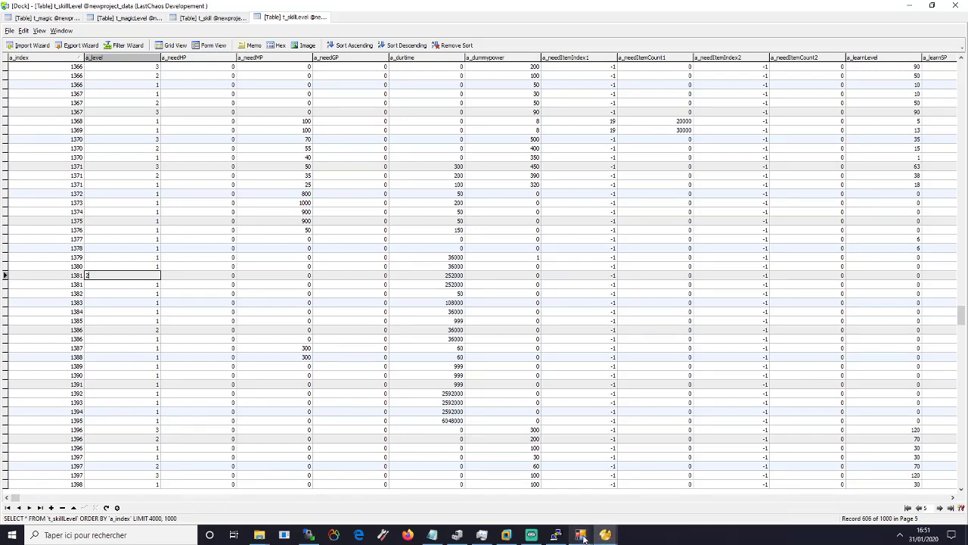
pyautogui.click(432, 535)
pyautogui.click(424, 224)
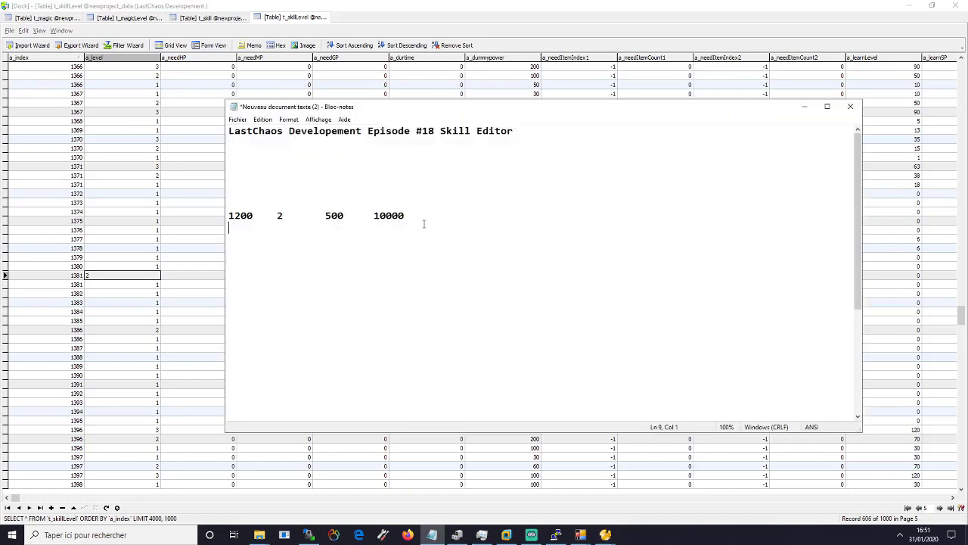
pyautogui.hotkey('ctrl', 'v')
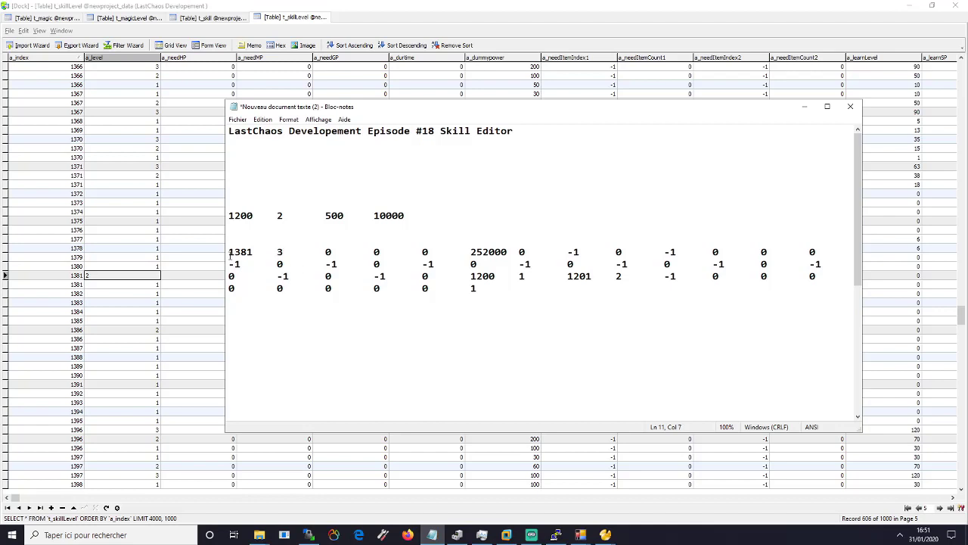
pyautogui.moveTo(229, 252); pyautogui.dragTo(510, 297)
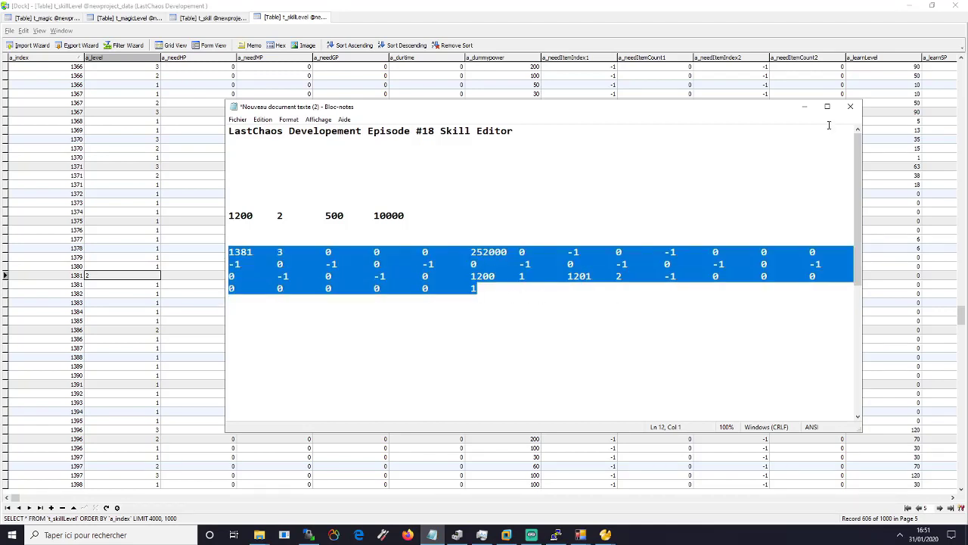
pyautogui.click(805, 107)
# Paste the edited level 3 record as a new row at the end of t_skillLevel and refresh the table.
pyautogui.click(940, 508)
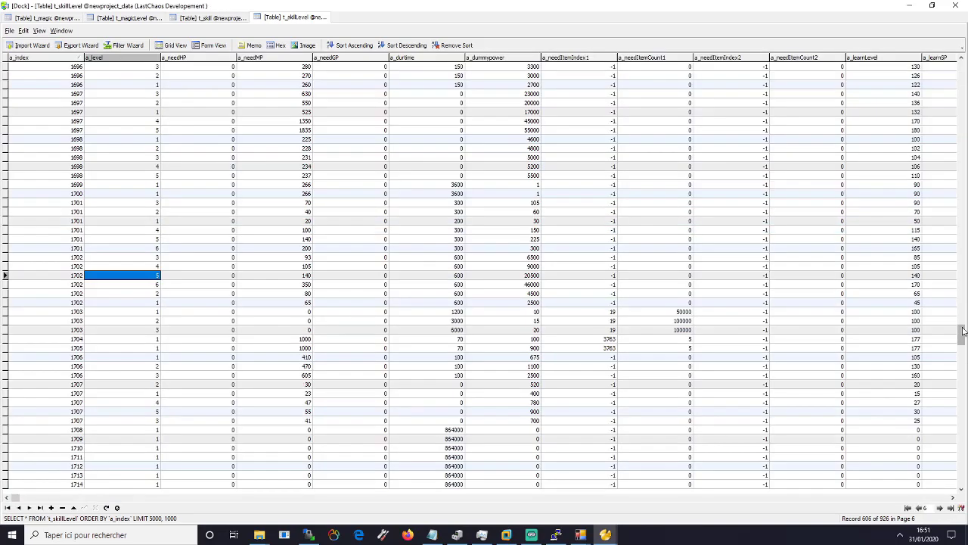
pyautogui.moveTo(963, 331); pyautogui.dragTo(963, 476)
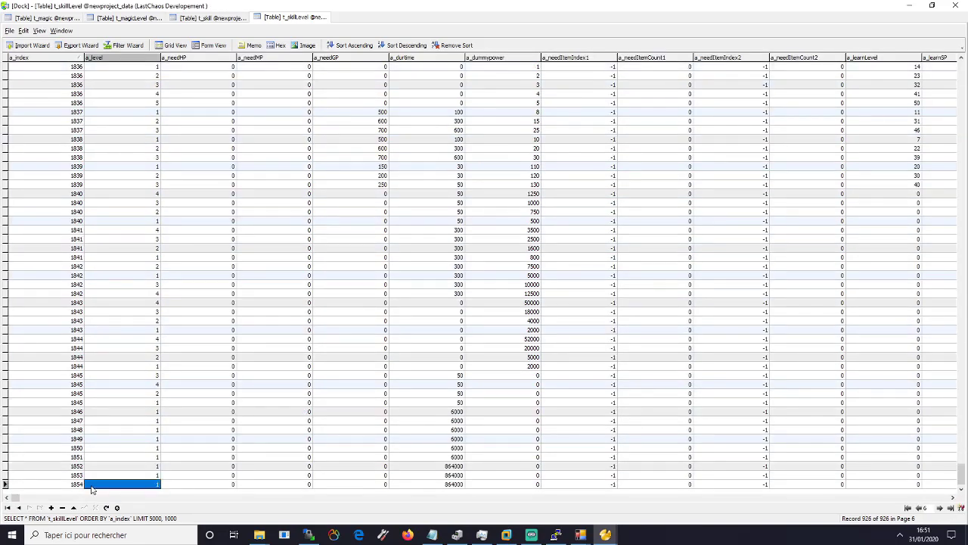
pyautogui.press('Left')
pyautogui.press('Down')
pyautogui.hotkey('ctrl', 'v')
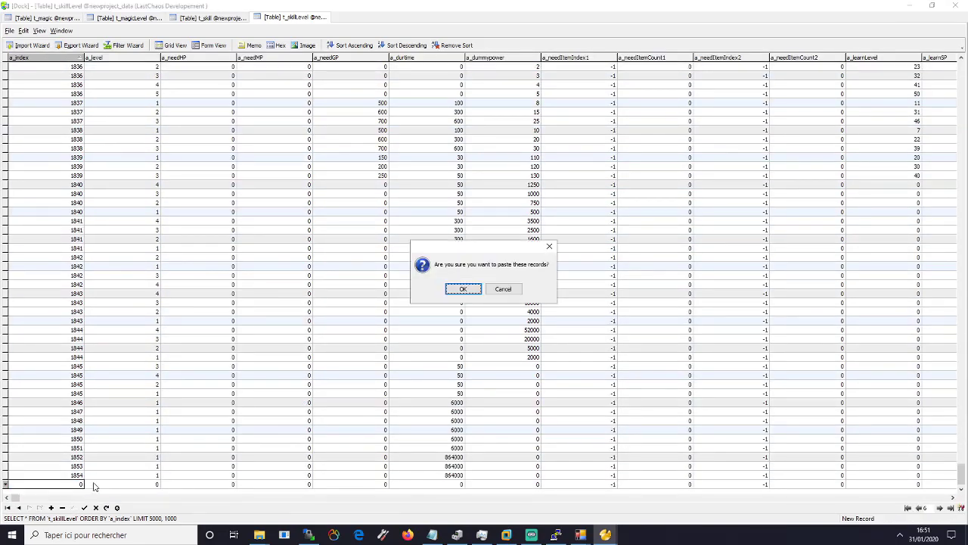
pyautogui.click(457, 293)
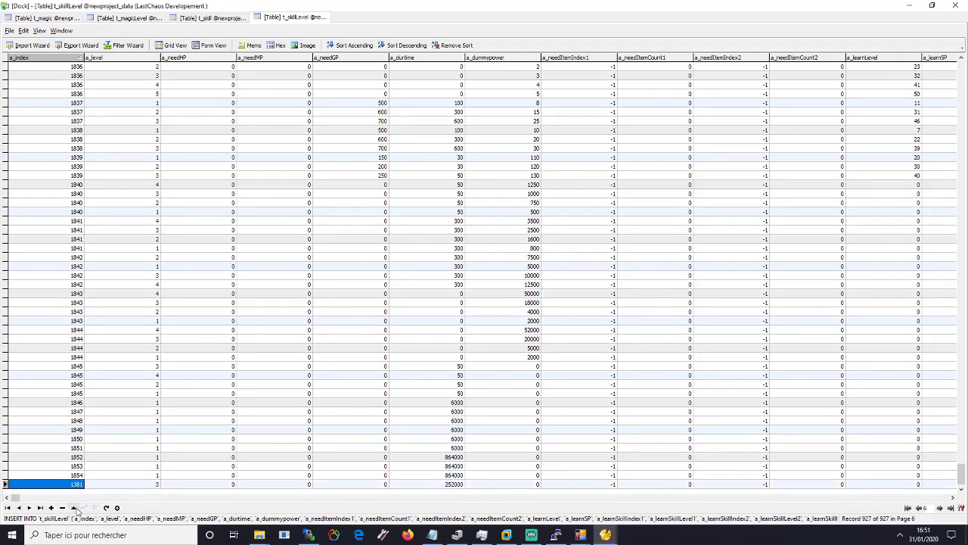
pyautogui.click(106, 508)
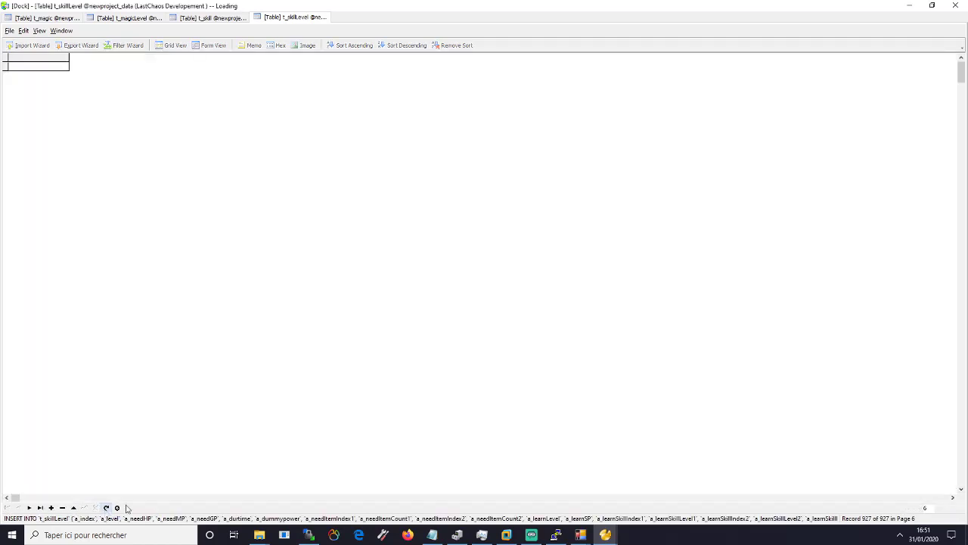
# Switch to Skill Editor and compare the values of levels 1, 2 and 3 of skill 1381.
pyautogui.click(910, 5)
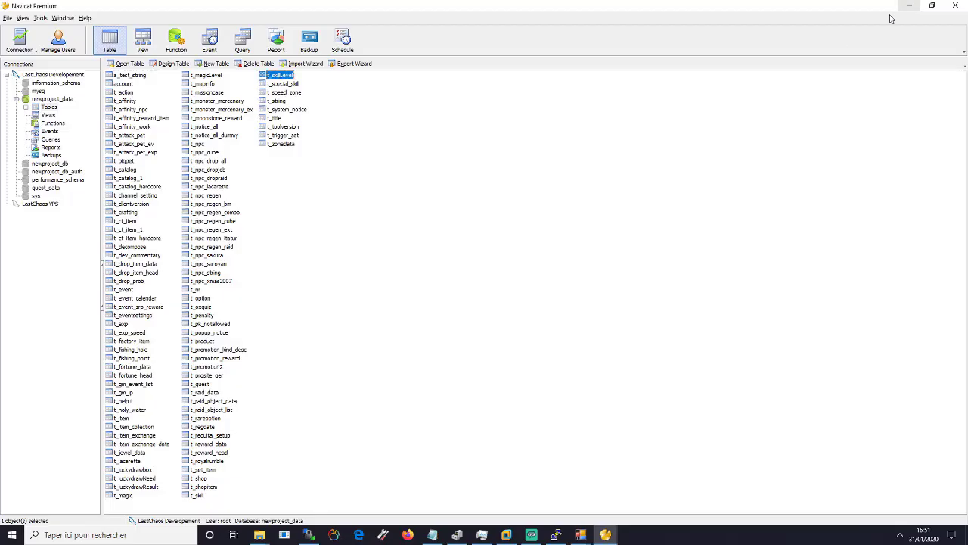
pyautogui.moveTo(580, 535)
pyautogui.click(552, 482)
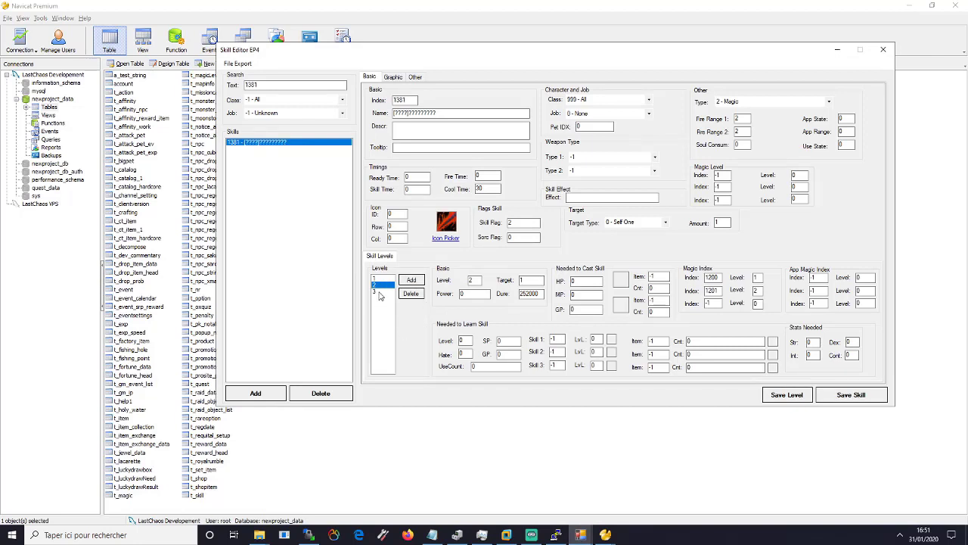
pyautogui.click(378, 292)
pyautogui.click(380, 286)
pyautogui.click(382, 293)
pyautogui.click(381, 286)
pyautogui.click(382, 279)
pyautogui.click(381, 294)
pyautogui.click(380, 286)
pyautogui.click(384, 293)
pyautogui.click(719, 279)
# Return to the t_skillLevel table in Navicat and look through the last page of records for the added row.
pyautogui.click(458, 10)
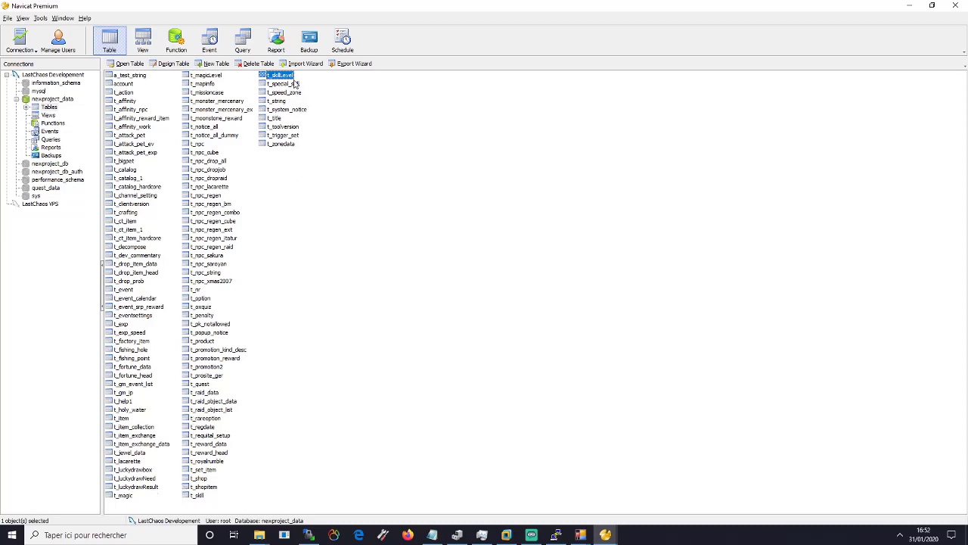
pyautogui.click(607, 534)
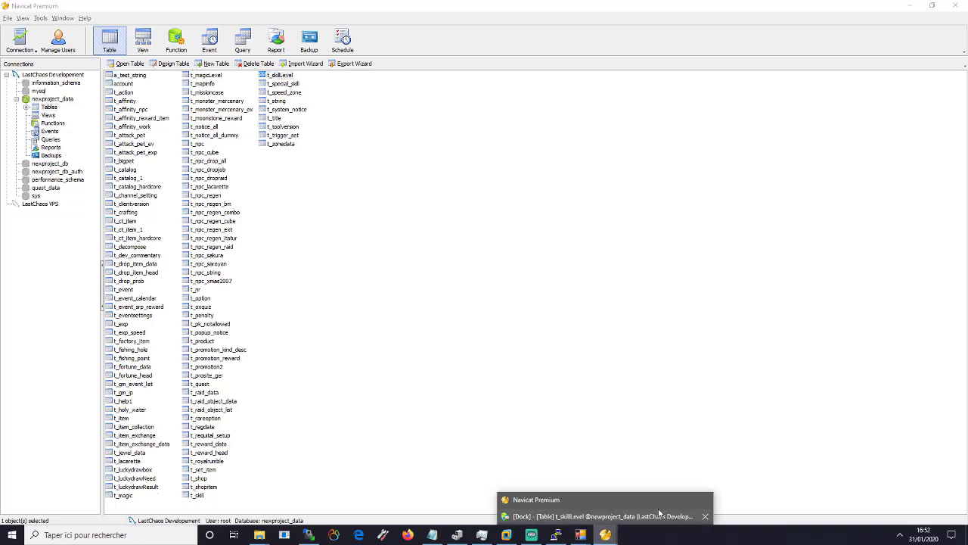
pyautogui.click(597, 516)
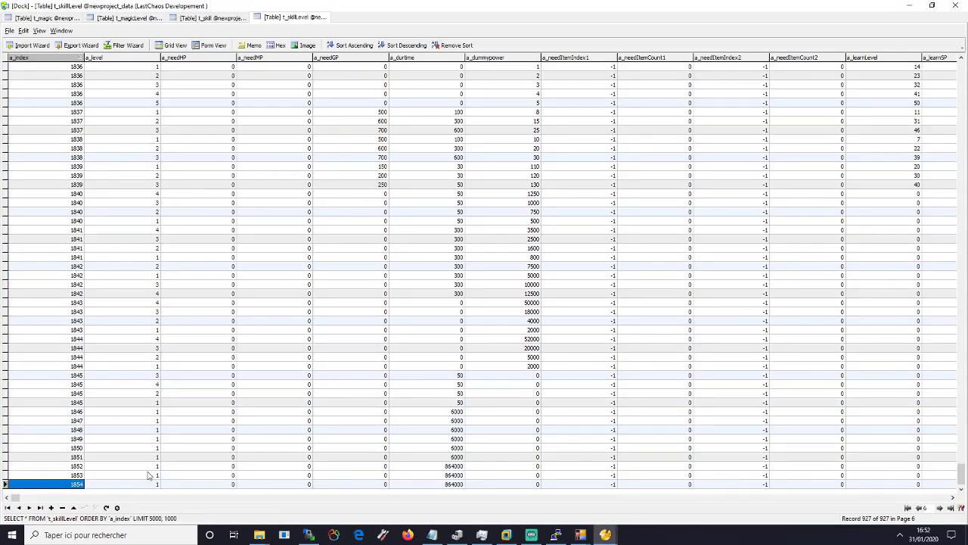
pyautogui.click(4, 484)
pyautogui.moveTo(18, 497)
pyautogui.mouseDown()
pyautogui.moveTo(104, 498)
pyautogui.moveTo(15, 497)
pyautogui.mouseUp()
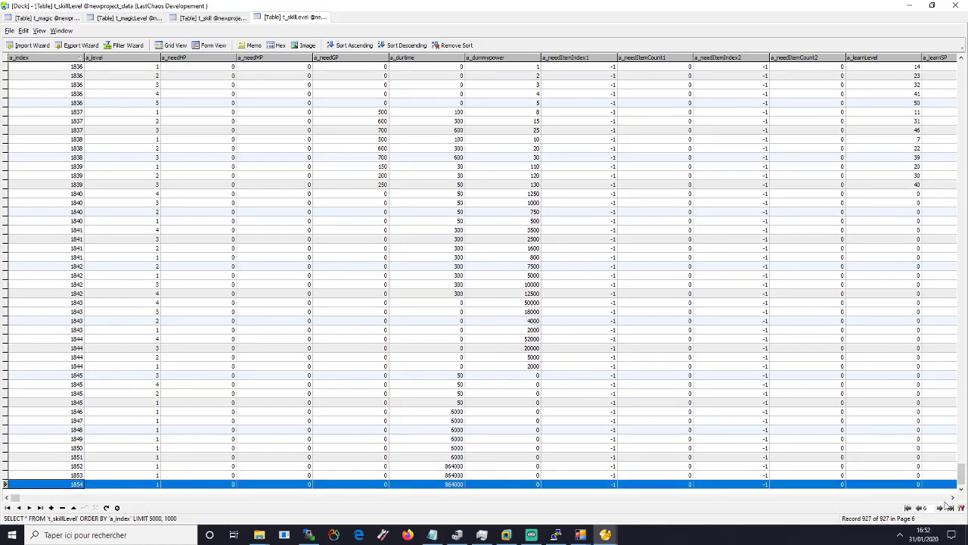
pyautogui.scroll(20, 138, 473)
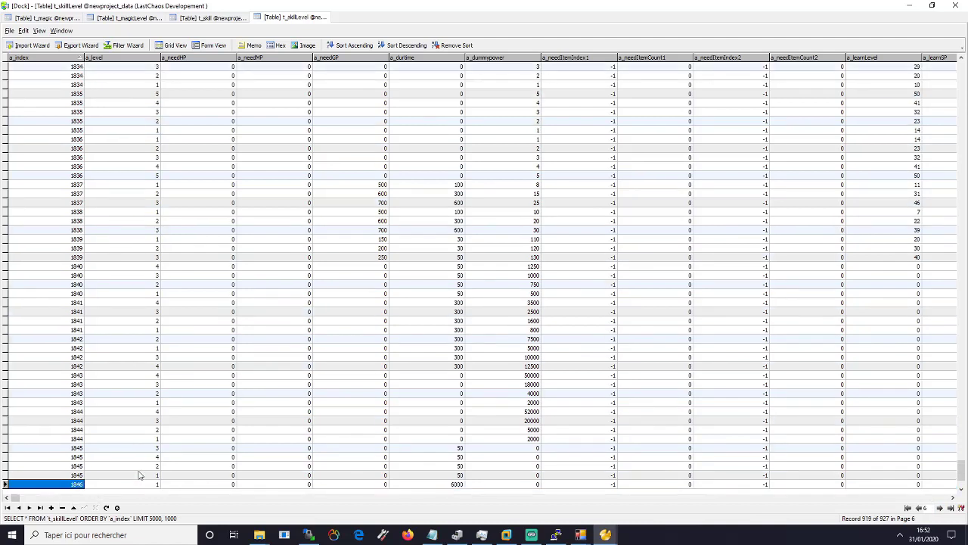
pyautogui.scroll(-20, 140, 465)
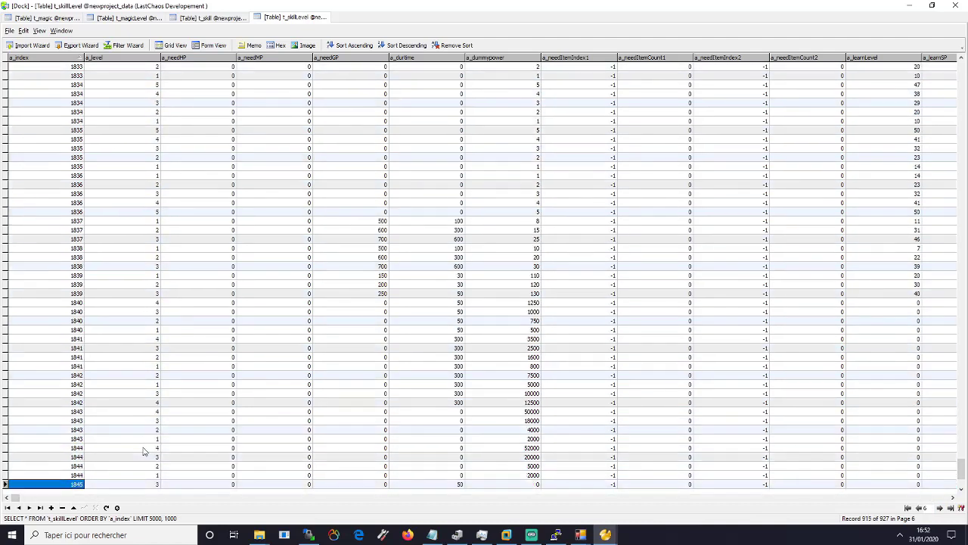
pyautogui.click(938, 509)
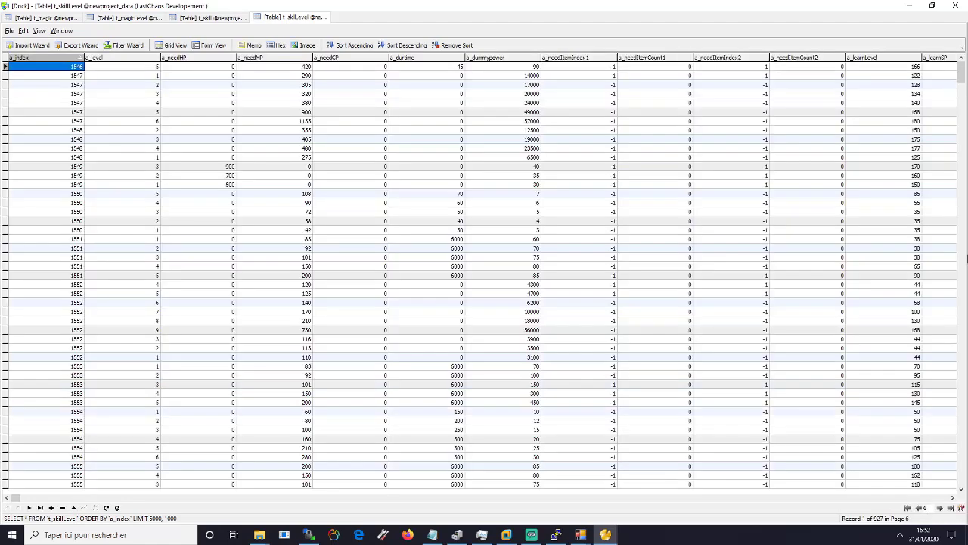
pyautogui.scroll(-5, 712, 313)
pyautogui.scroll(1, 712, 313)
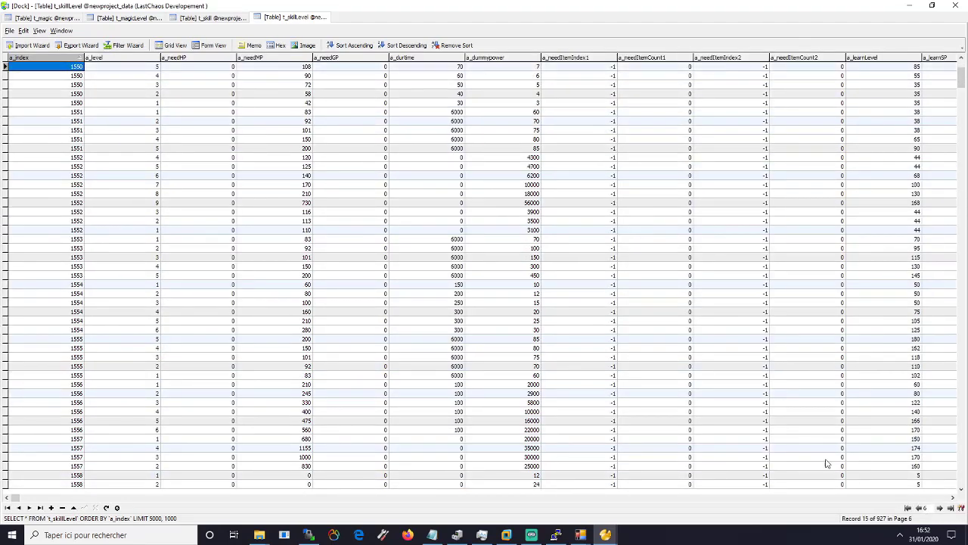
# Locate the level 3 record of skill 1381 on page 5 of the t_skillLevel table and select its row.
pyautogui.rightClick(606, 537)
pyautogui.click(537, 485)
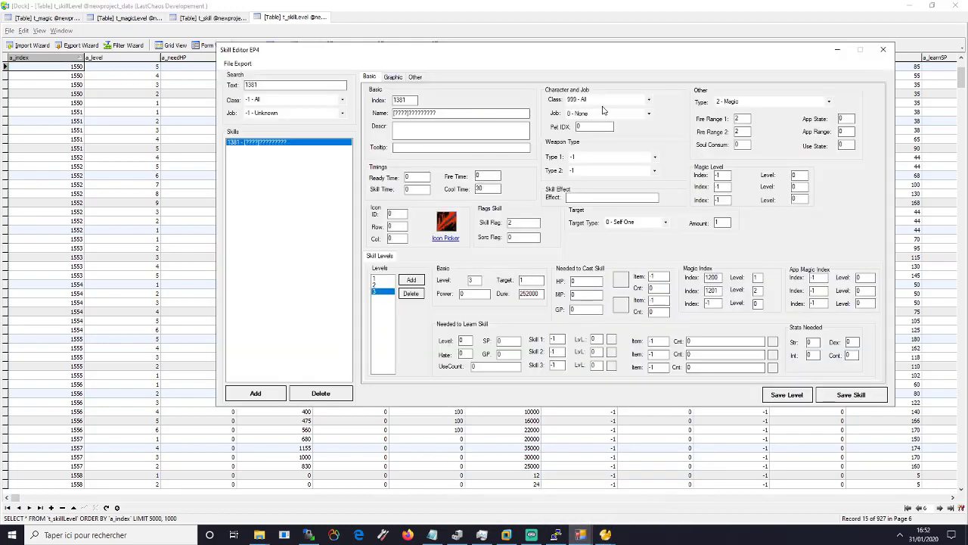
pyautogui.click(825, 15)
pyautogui.click(919, 508)
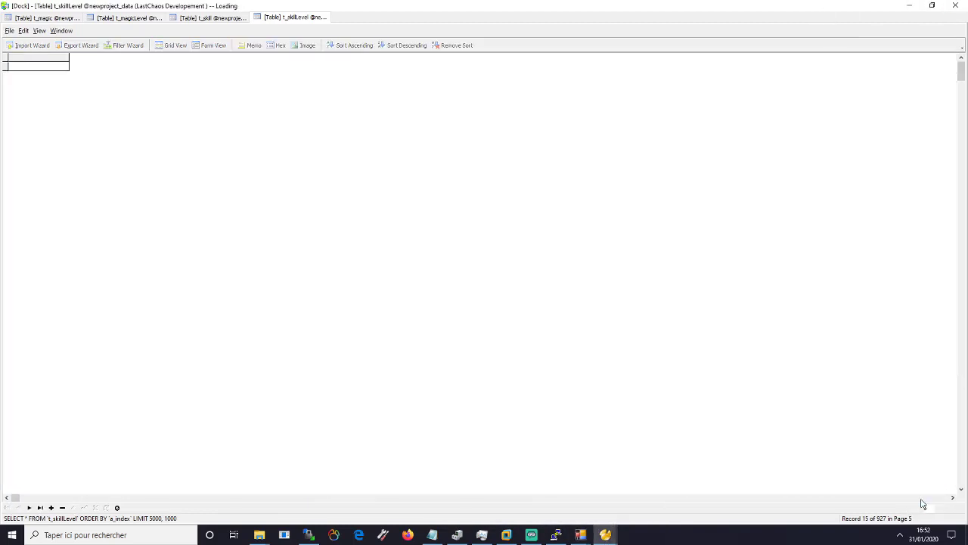
pyautogui.moveTo(962, 76); pyautogui.dragTo(959, 283)
pyautogui.scroll(-10, 125, 467)
pyautogui.scroll(-6, 125, 468)
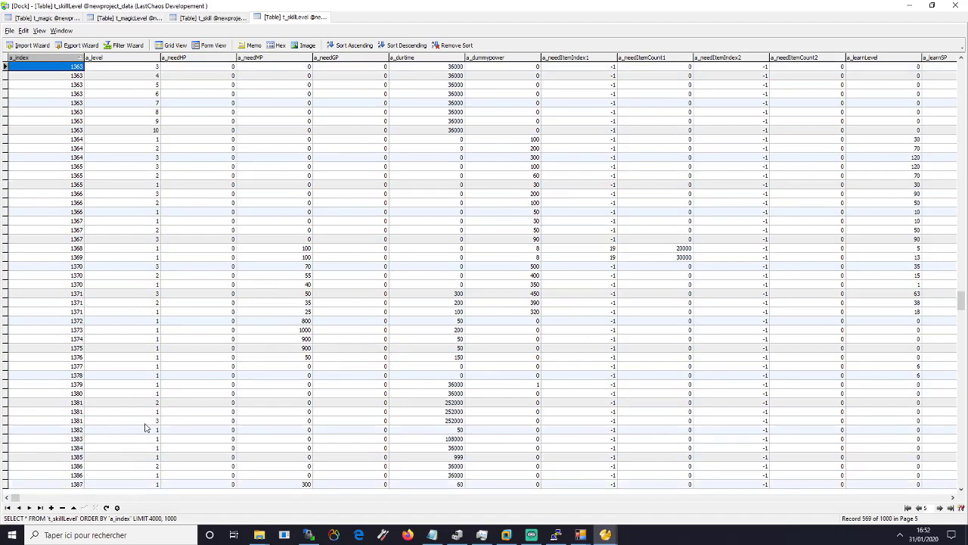
pyautogui.click(145, 422)
pyautogui.click(5, 420)
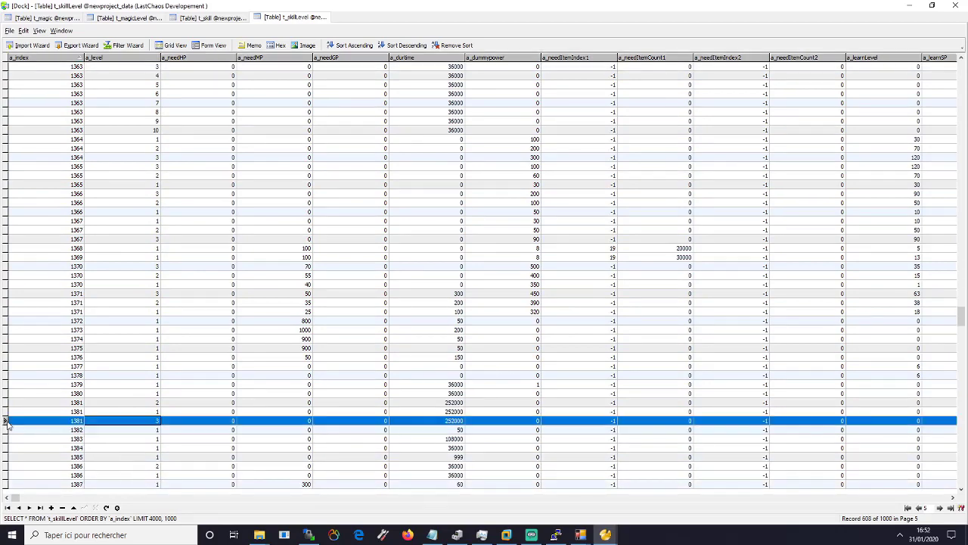
# Compare the magic index and level columns of the level 3 row with the Magic Index values in Skill Editor.
pyautogui.click(953, 498)
pyautogui.moveTo(954, 501); pyautogui.dragTo(954, 501)
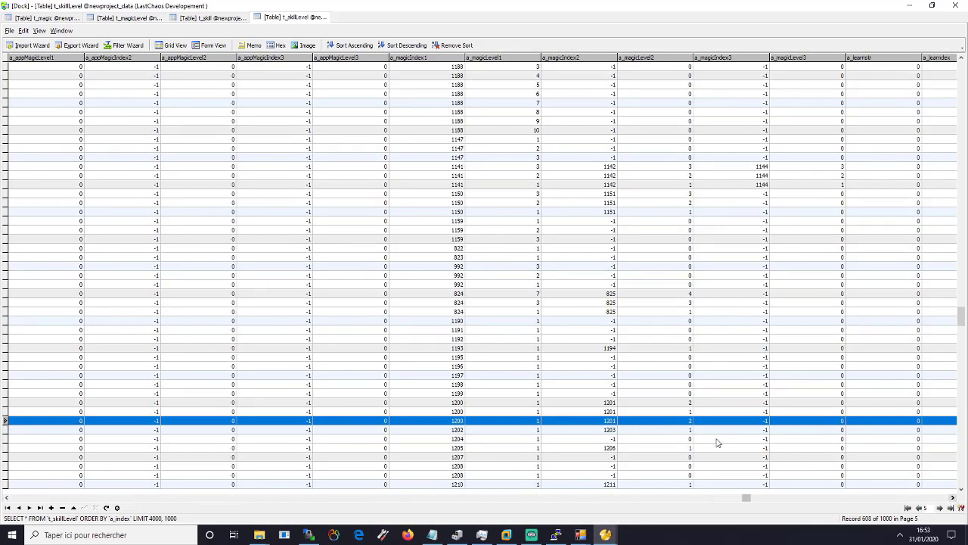
pyautogui.click(447, 425)
pyautogui.moveTo(581, 534)
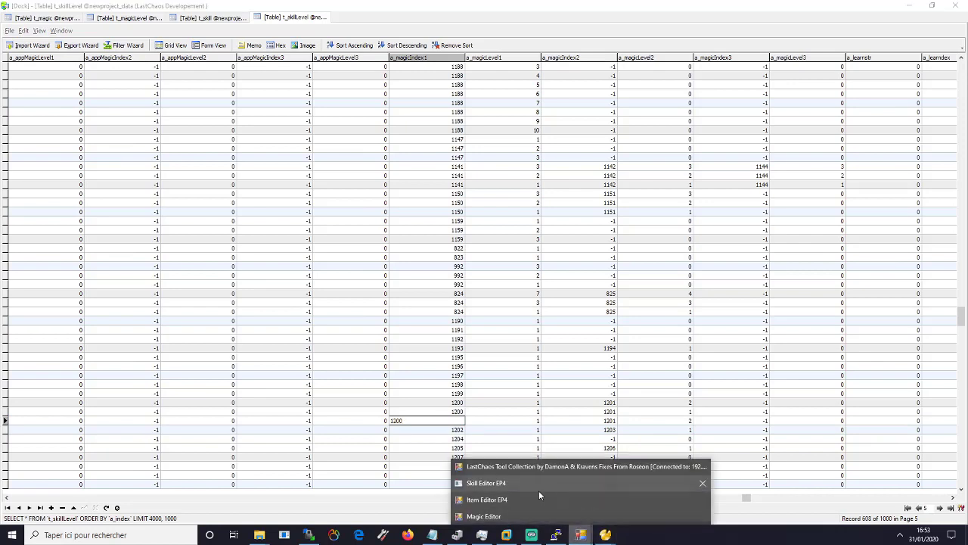
pyautogui.click(508, 481)
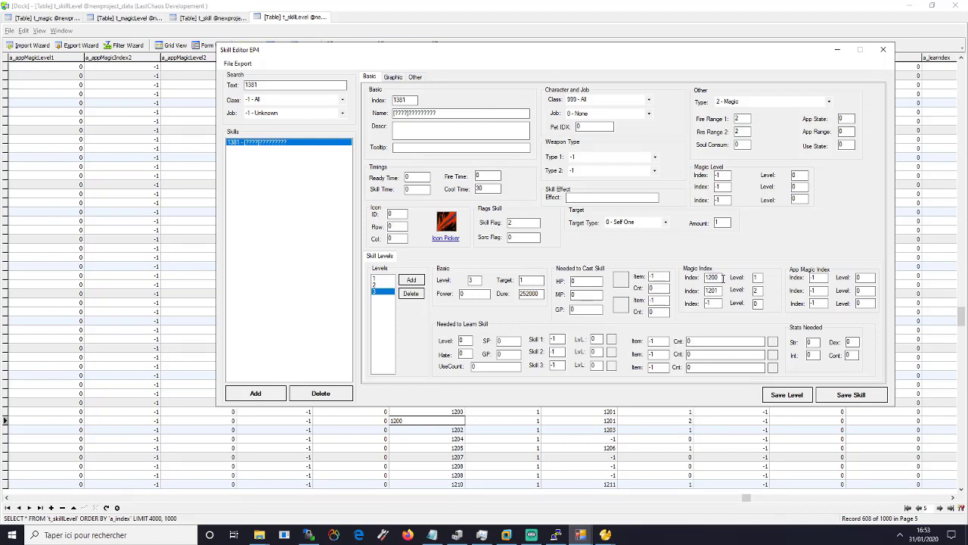
pyautogui.doubleClick(755, 278)
pyautogui.click(838, 49)
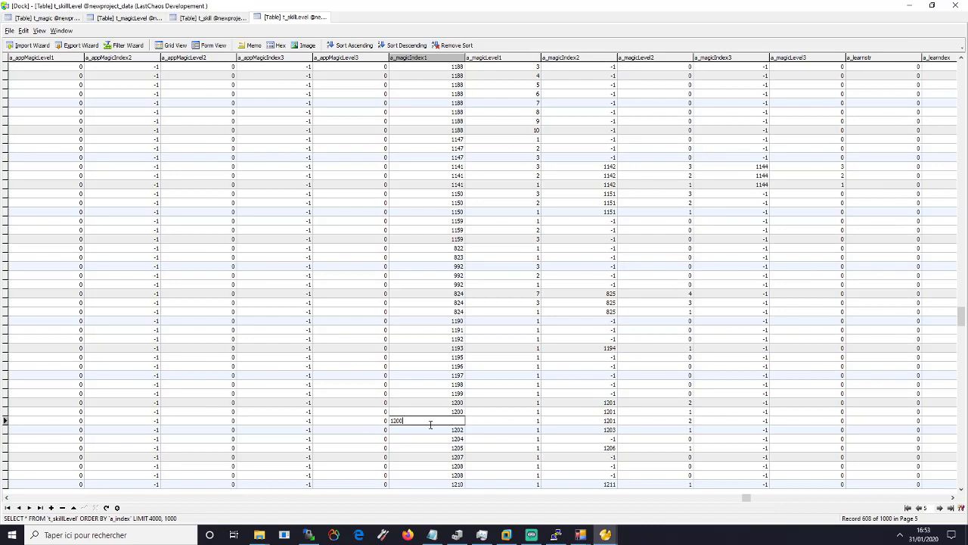
# Set a_magicIndex1 to 1200 and a_magicLevel1 to 3 in the skill 1381 level 3 row, and save the record.
pyautogui.write('1200')
pyautogui.click(522, 421)
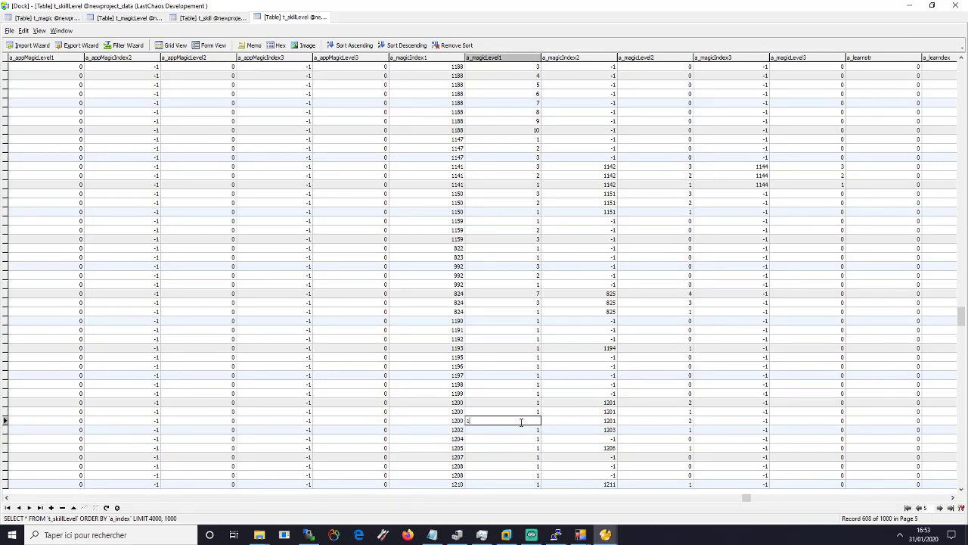
pyautogui.write('3')
pyautogui.press('Return')
pyautogui.click(84, 508)
# Check the first two Magic Index entries of skill 1381 level 3 in Skill Editor, and return to the Navicat table.
pyautogui.click(580, 535)
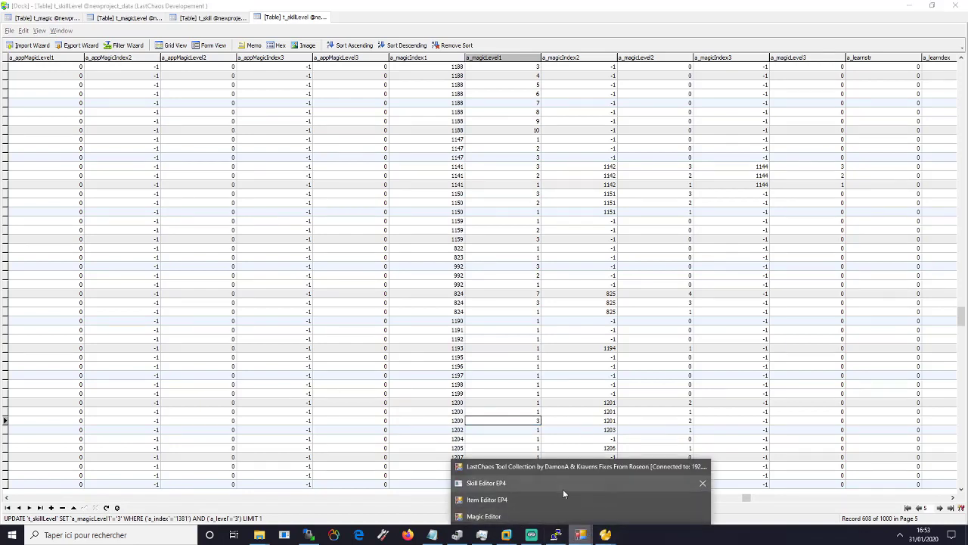
pyautogui.click(563, 489)
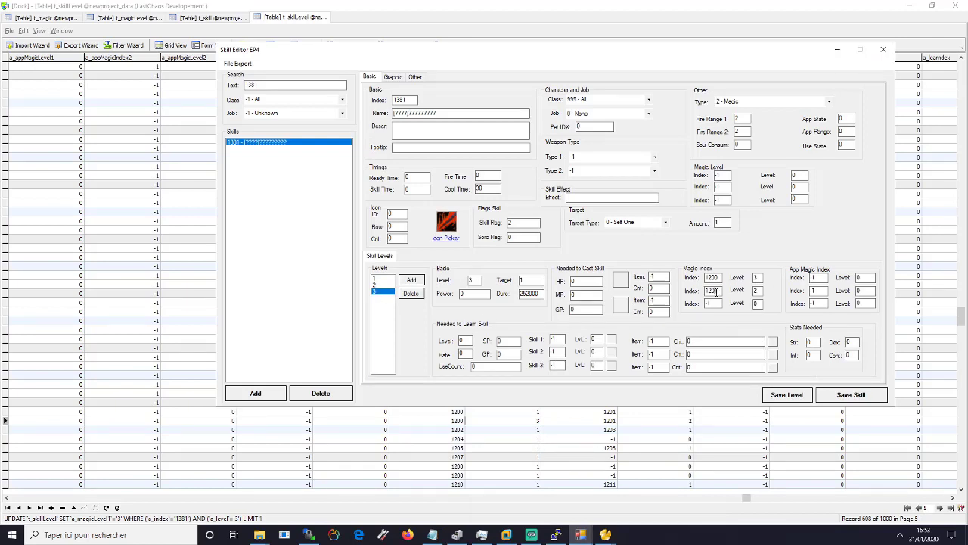
pyautogui.click(720, 17)
# Set a_magicIndex2 to -1 and a_magicLevel2 to 0 in the skill 1381 level 3 row, and save the record.
pyautogui.doubleClick(606, 420)
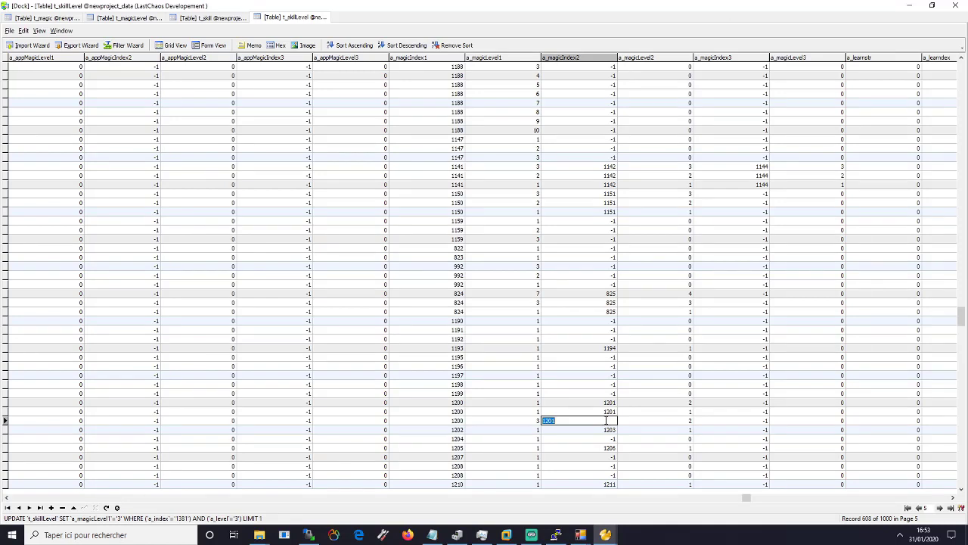
pyautogui.write('-1')
pyautogui.press('Return')
pyautogui.doubleClick(652, 421)
pyautogui.write('0')
pyautogui.press('Return')
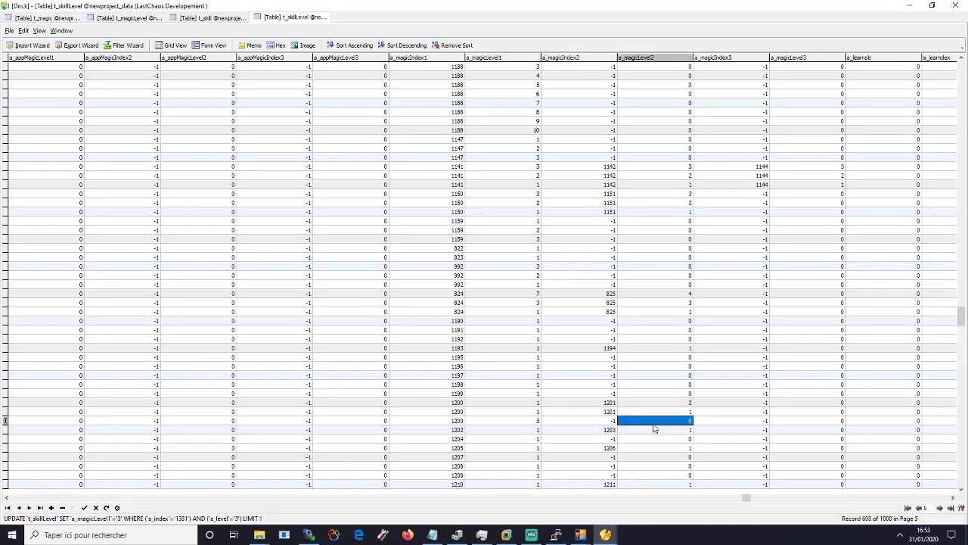
pyautogui.click(84, 508)
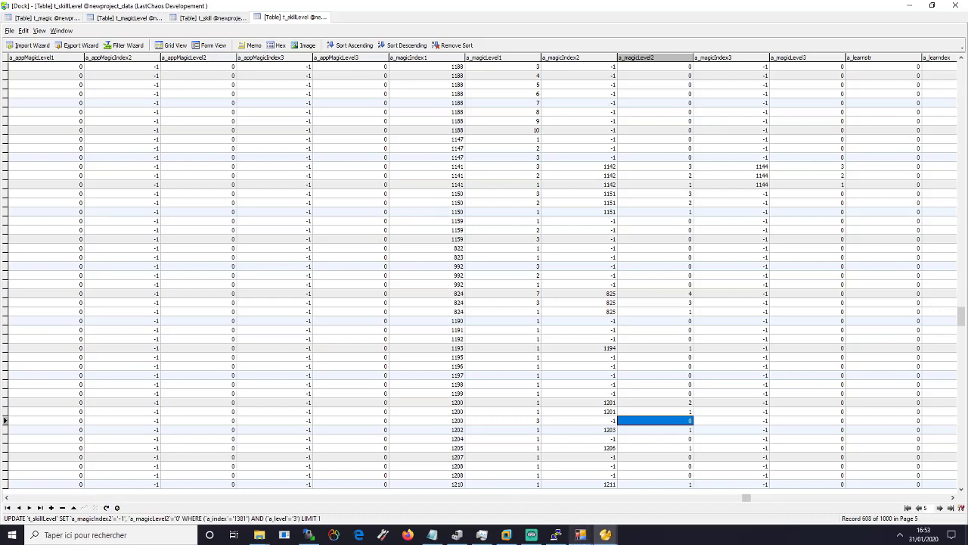
# Reload level 3 of skill 1381 in Skill Editor and check its magic entries.
pyautogui.click(580, 535)
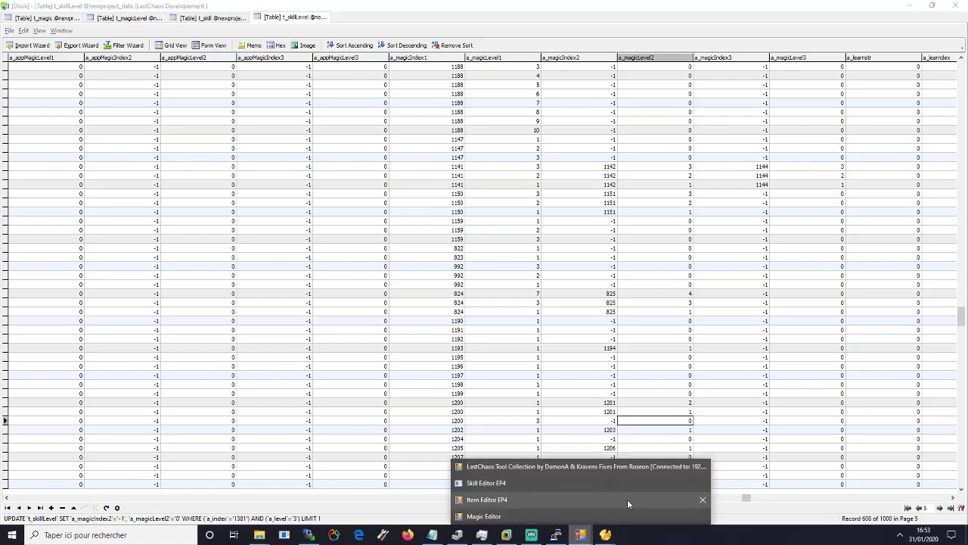
pyautogui.click(542, 483)
pyautogui.click(381, 293)
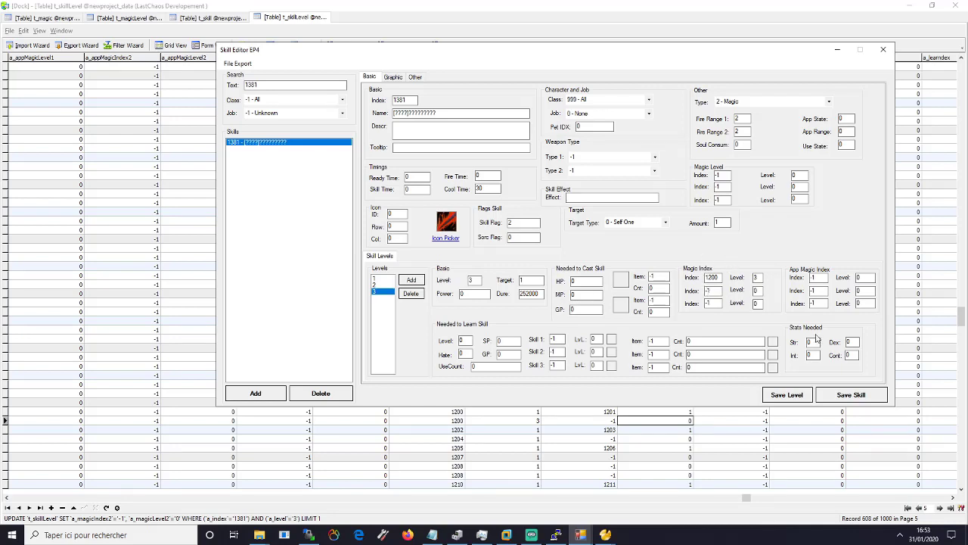
pyautogui.click(837, 49)
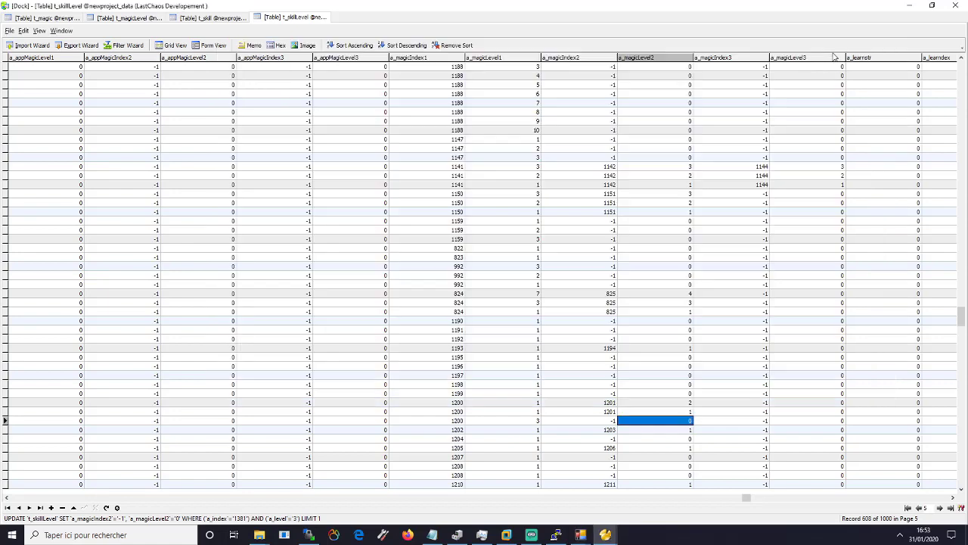
# Minimize the Navicat windows and bring up Item Editor with the Youtube Video potion 100K item, moving its window clear.
pyautogui.click(908, 8)
pyautogui.click(907, 8)
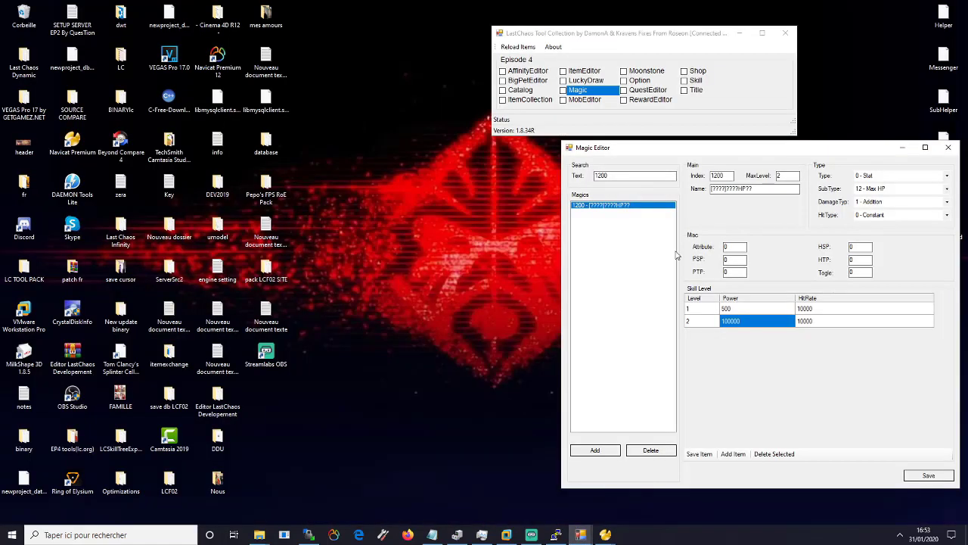
pyautogui.click(581, 535)
pyautogui.click(507, 501)
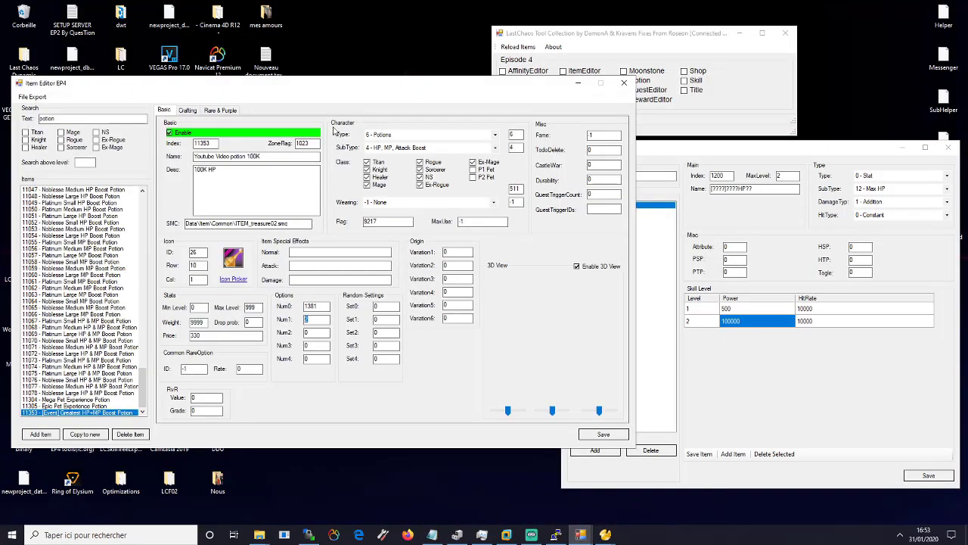
pyautogui.moveTo(343, 86); pyautogui.dragTo(507, 82)
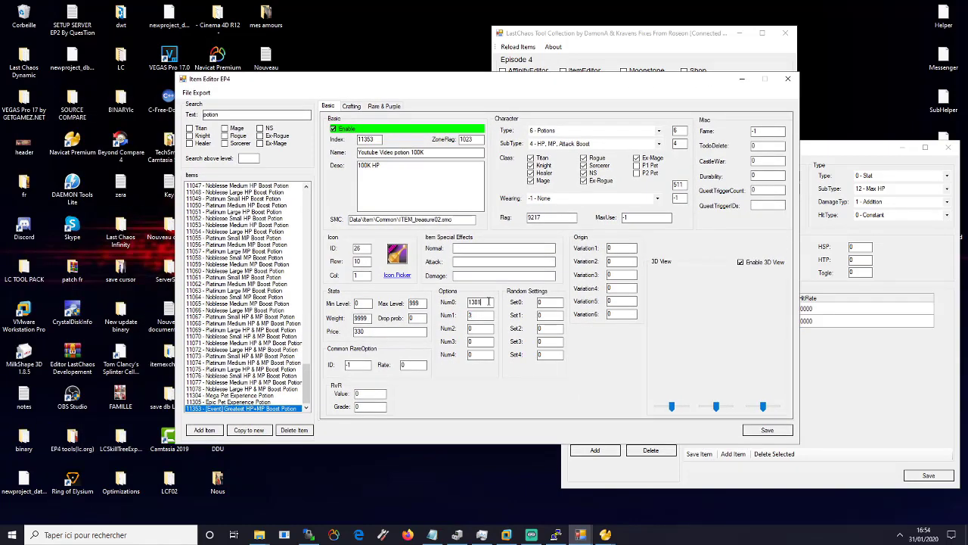
# Compare the skill index in Skill Editor with the Num0 and Num1 options of potion 11353 in Item Editor.
pyautogui.moveTo(580, 535)
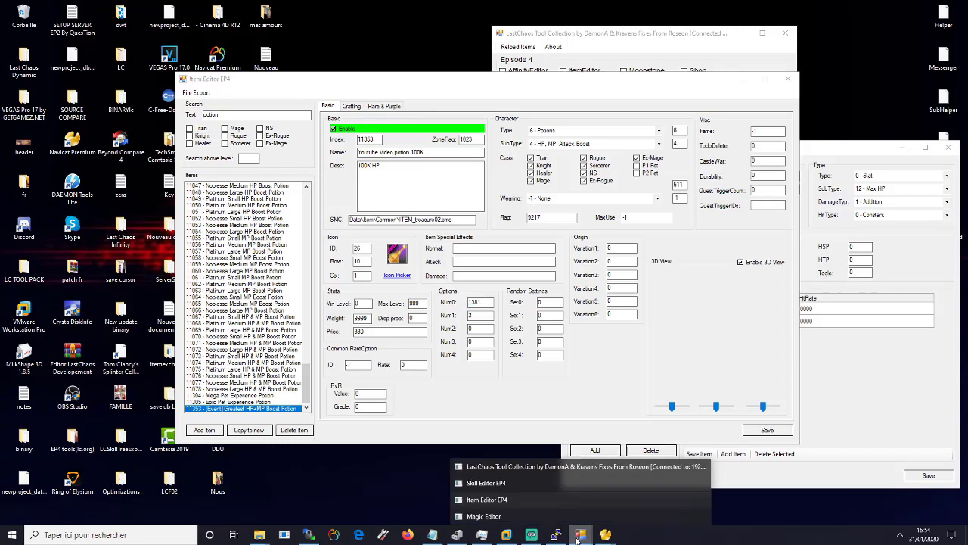
pyautogui.click(651, 482)
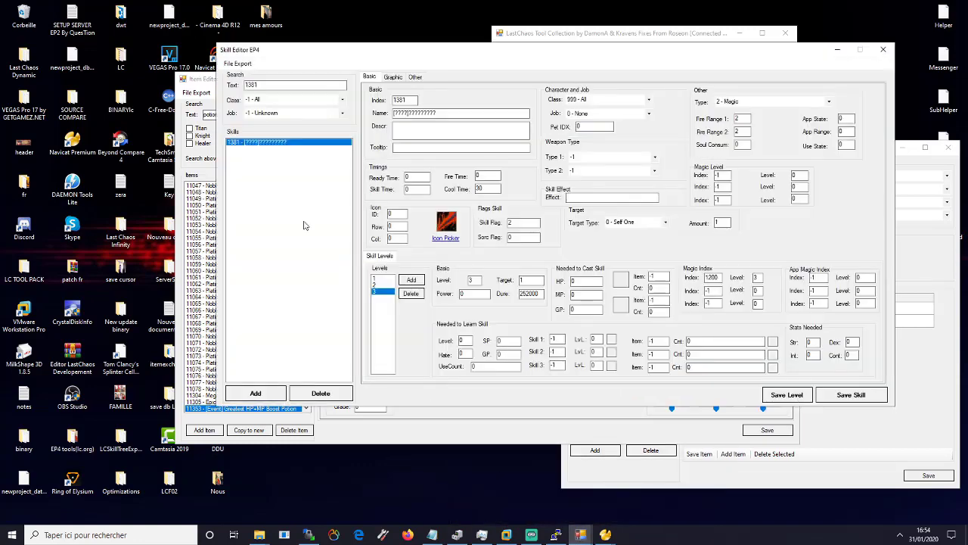
pyautogui.click(404, 100)
pyautogui.click(407, 99)
pyautogui.click(837, 50)
pyautogui.click(479, 317)
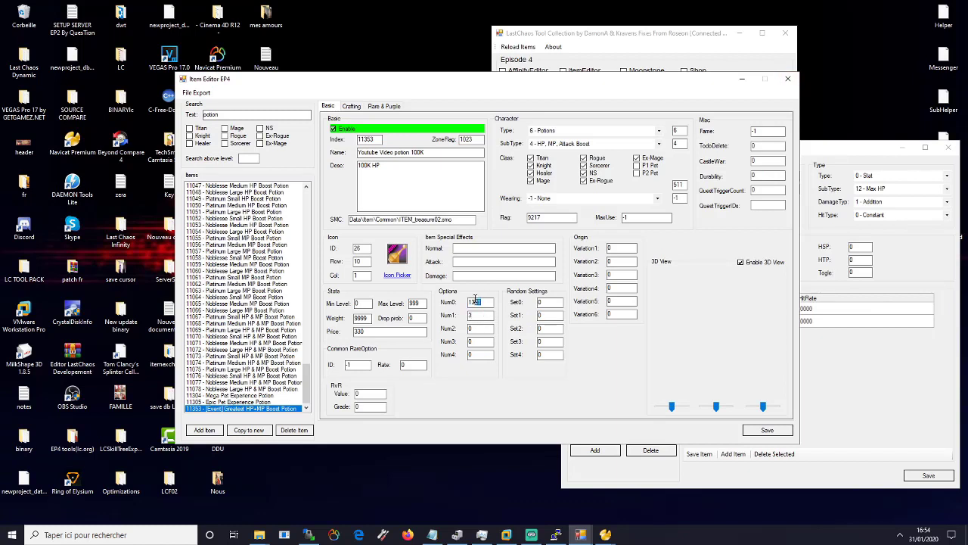
pyautogui.click(482, 316)
# Examine the levels of magic 1200 in Magic Editor against the level 3 entry of skill 1381 in Skill Editor.
pyautogui.click(581, 534)
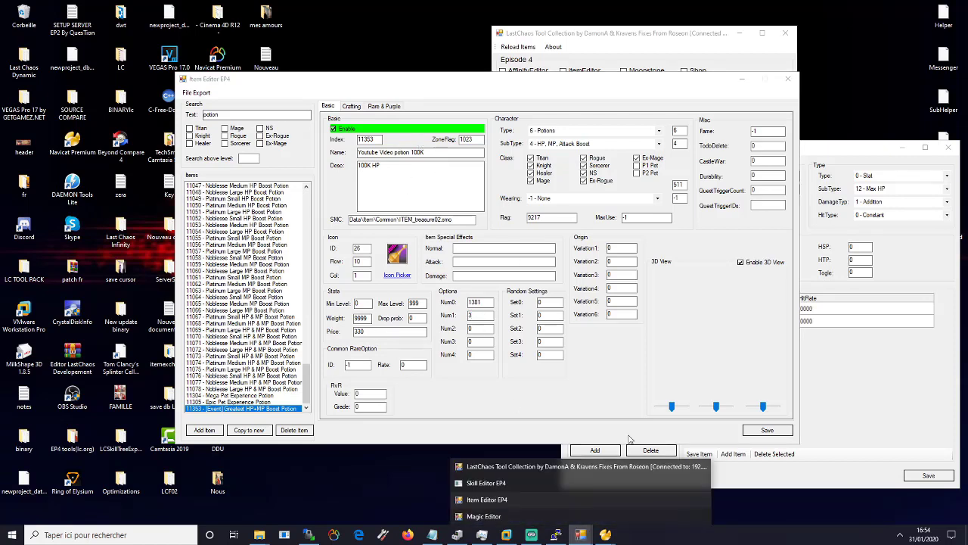
pyautogui.click(506, 516)
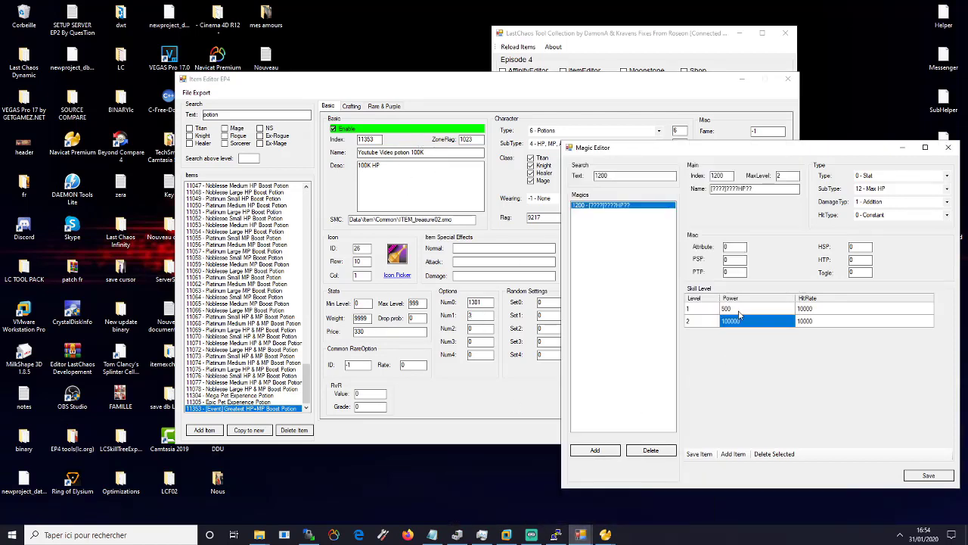
pyautogui.click(598, 207)
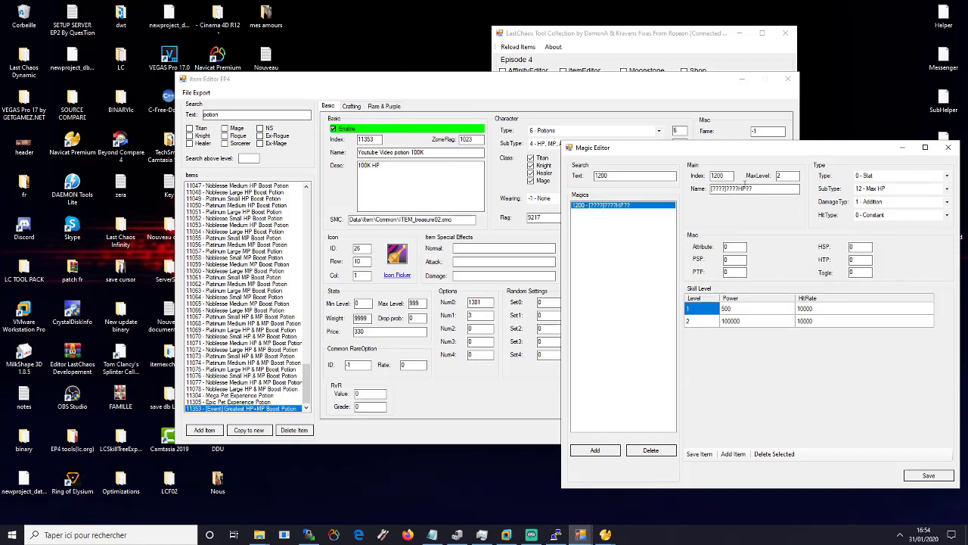
pyautogui.click(903, 146)
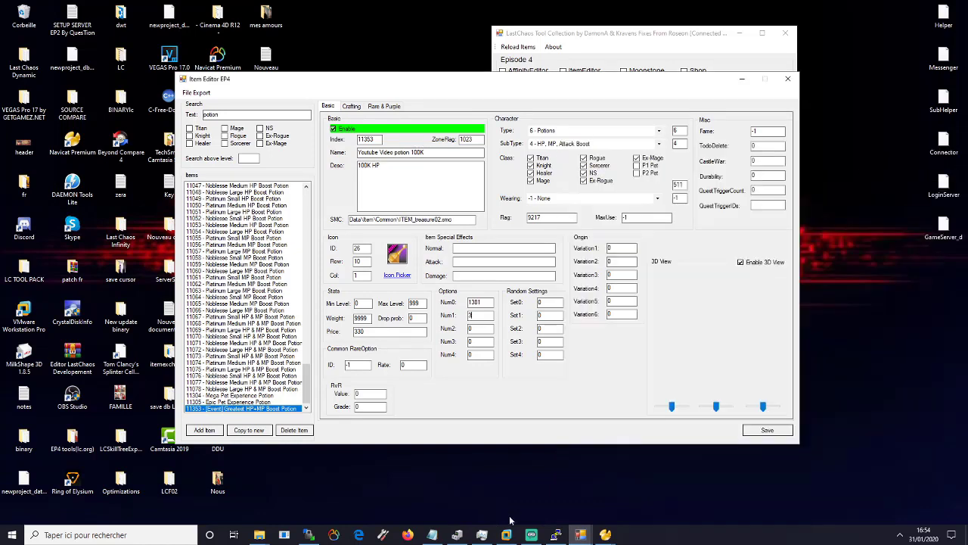
pyautogui.click(587, 538)
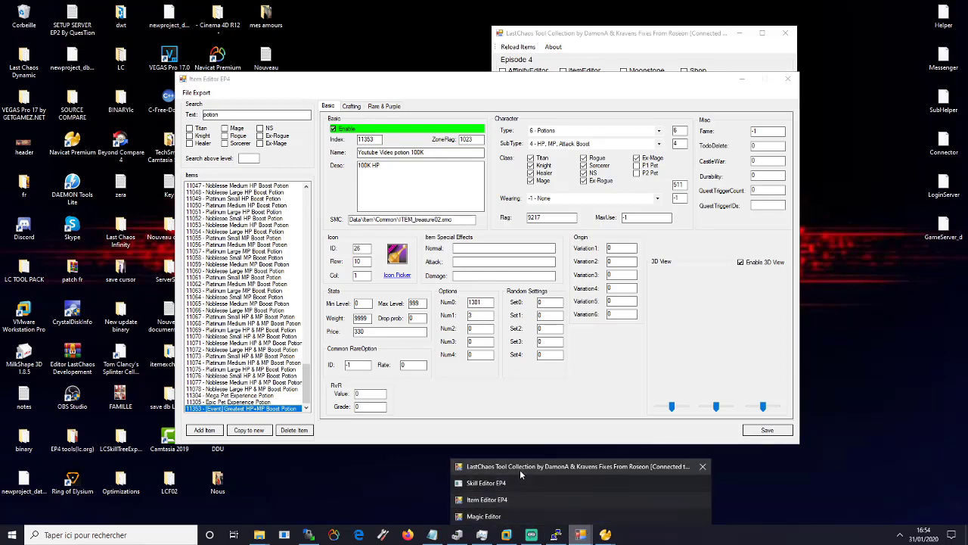
pyautogui.click(508, 486)
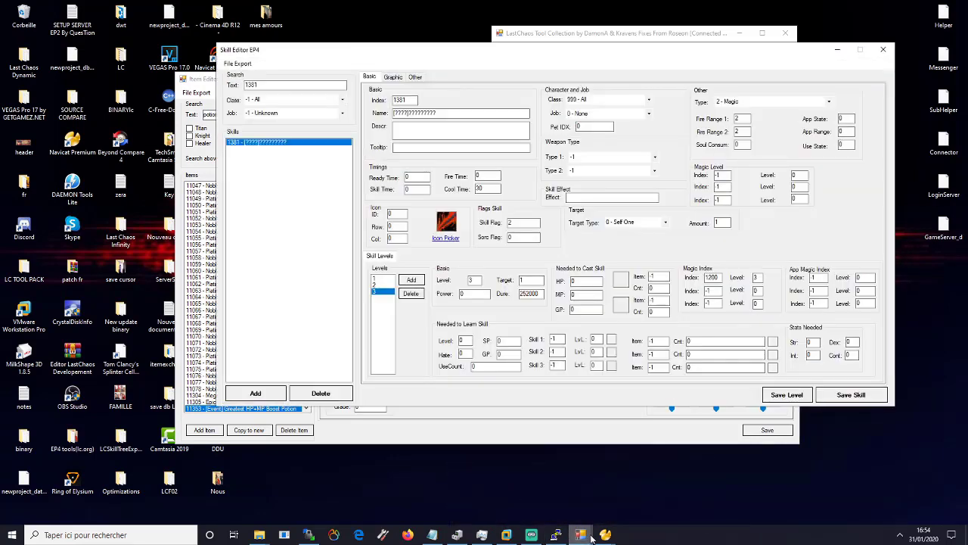
pyautogui.click(578, 518)
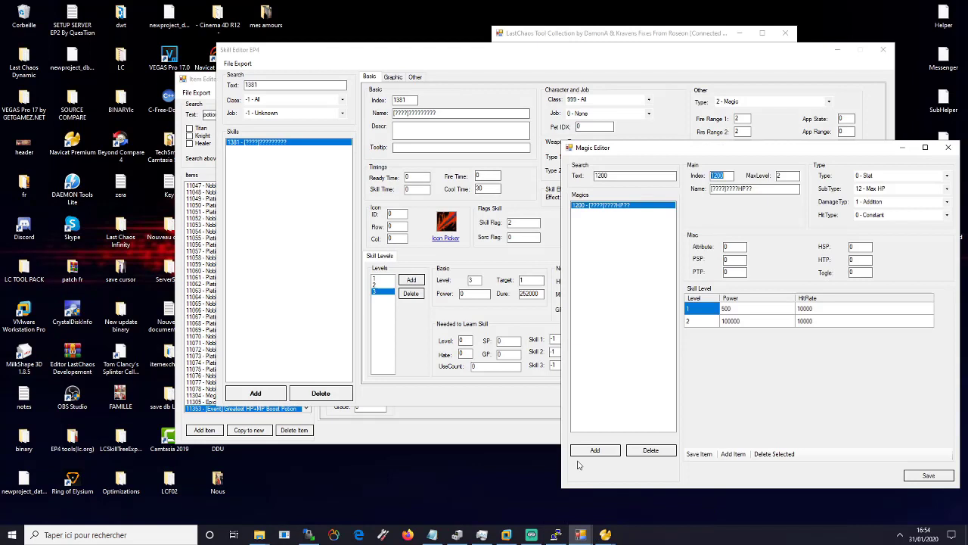
pyautogui.doubleClick(612, 176)
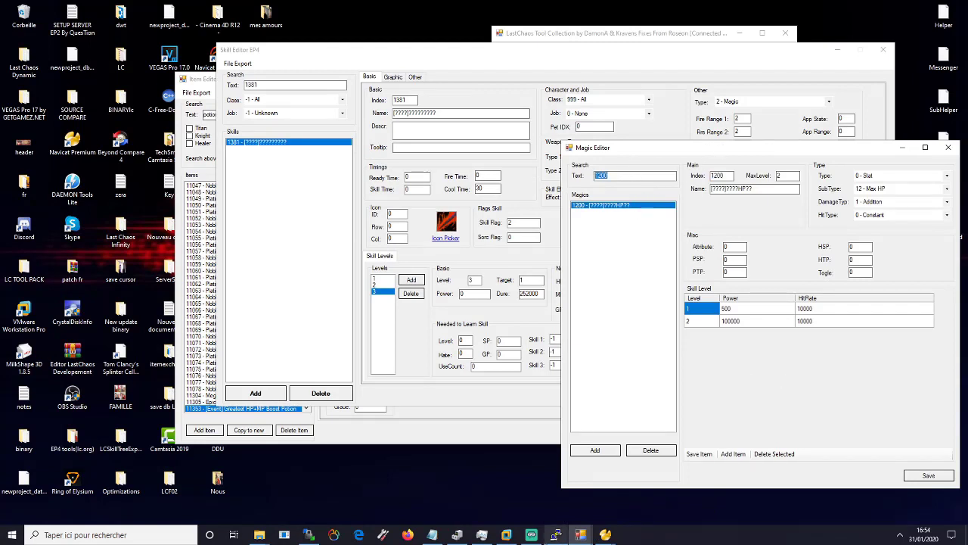
# Close Magic Editor and open it again from the LastChaos Tool Collection to reload its data.
pyautogui.click(605, 534)
pyautogui.click(578, 499)
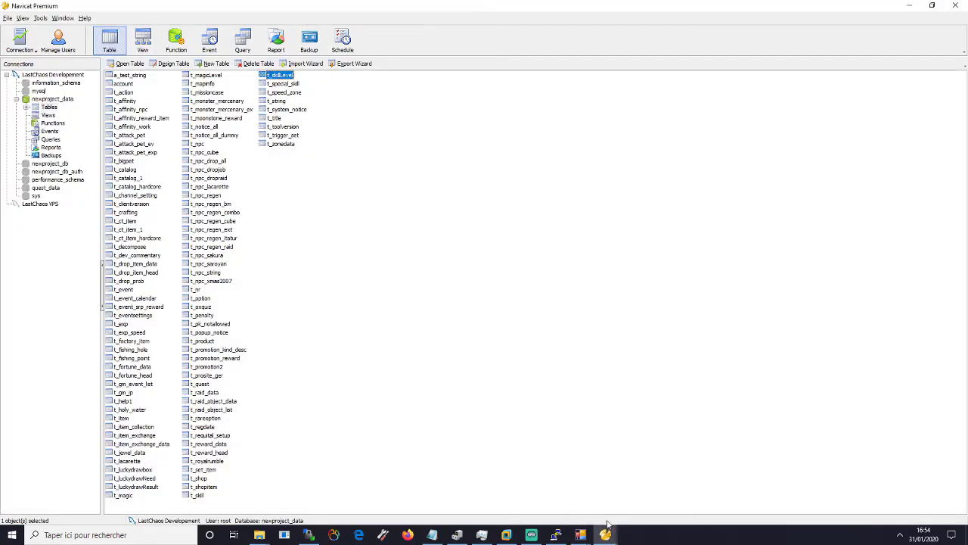
pyautogui.click(581, 534)
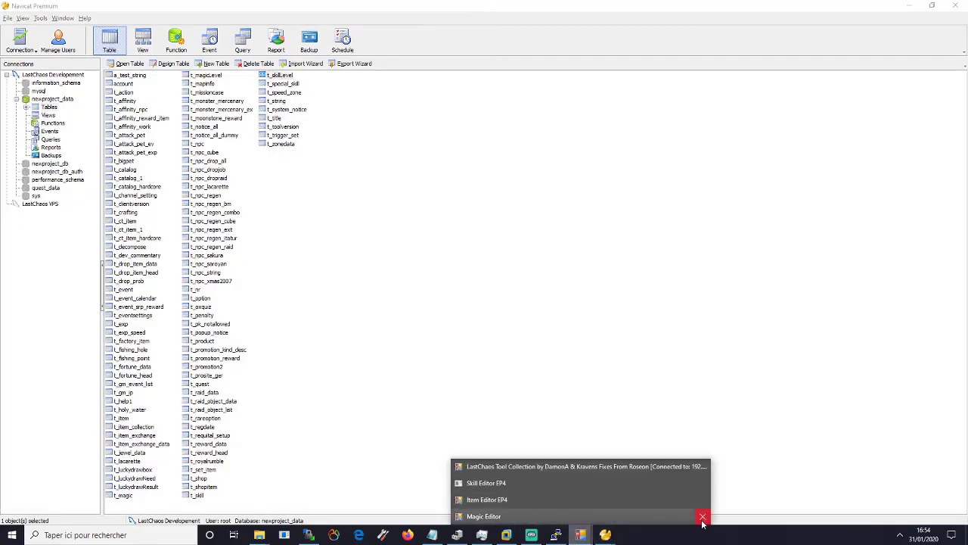
pyautogui.click(703, 516)
pyautogui.click(535, 484)
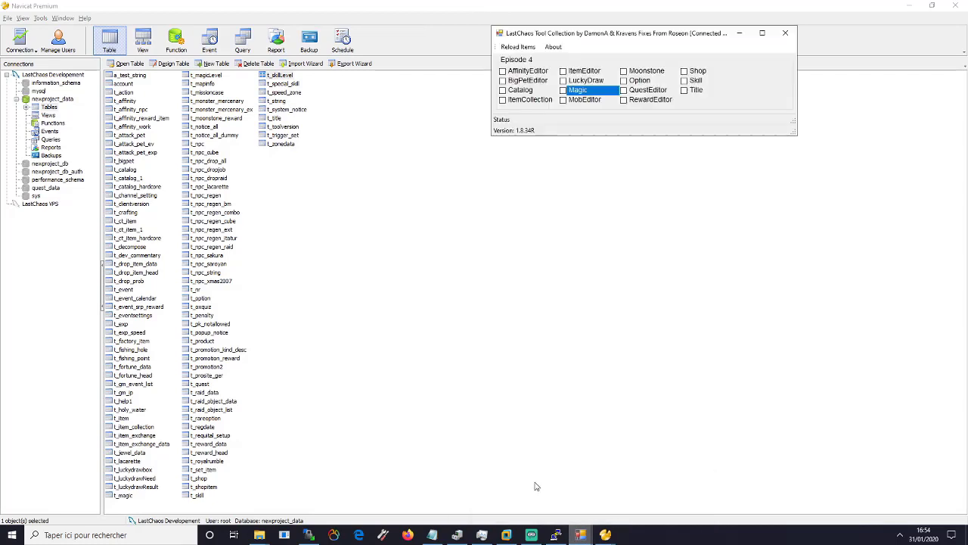
pyautogui.click(580, 92)
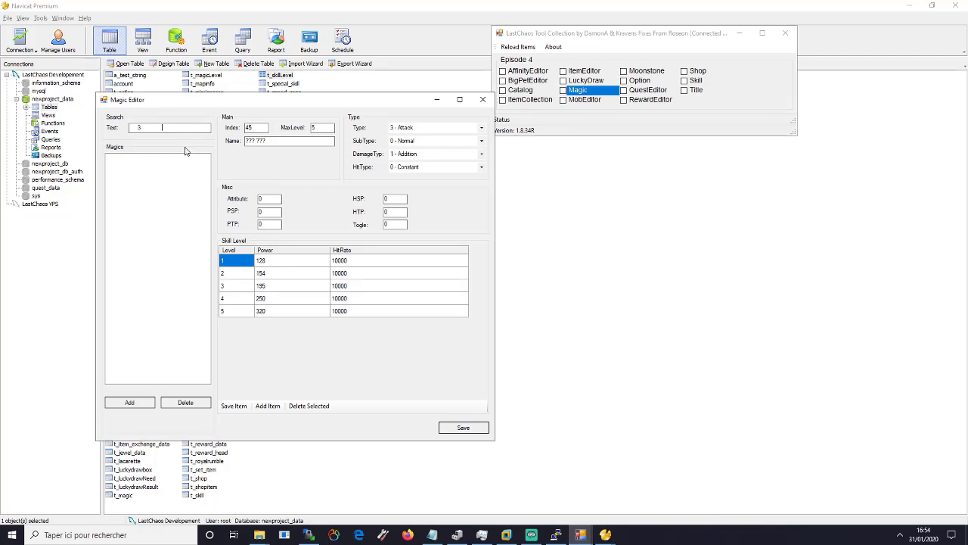
# Search Magic Editor for magic 1200, inspect its level 2 entry, and minimize the editor.
pyautogui.write('1')
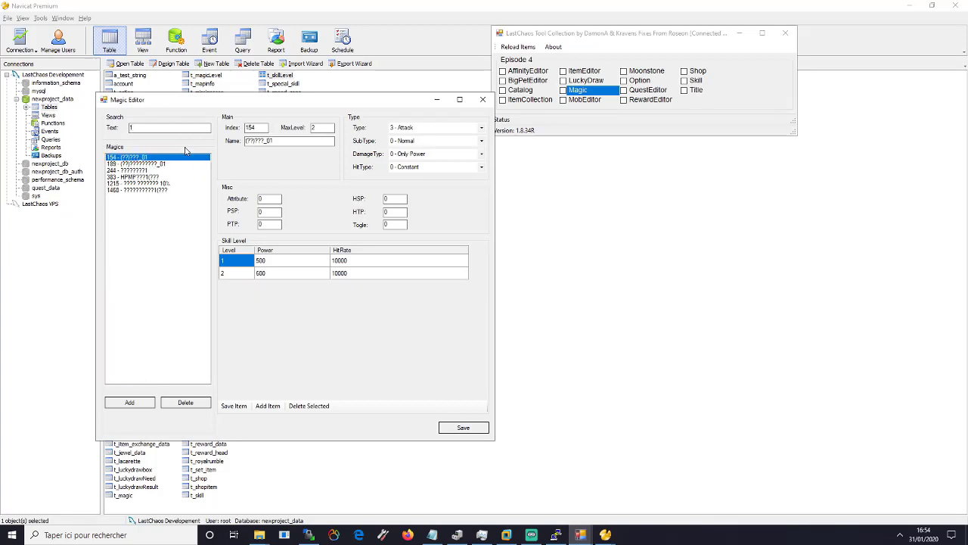
pyautogui.write('200')
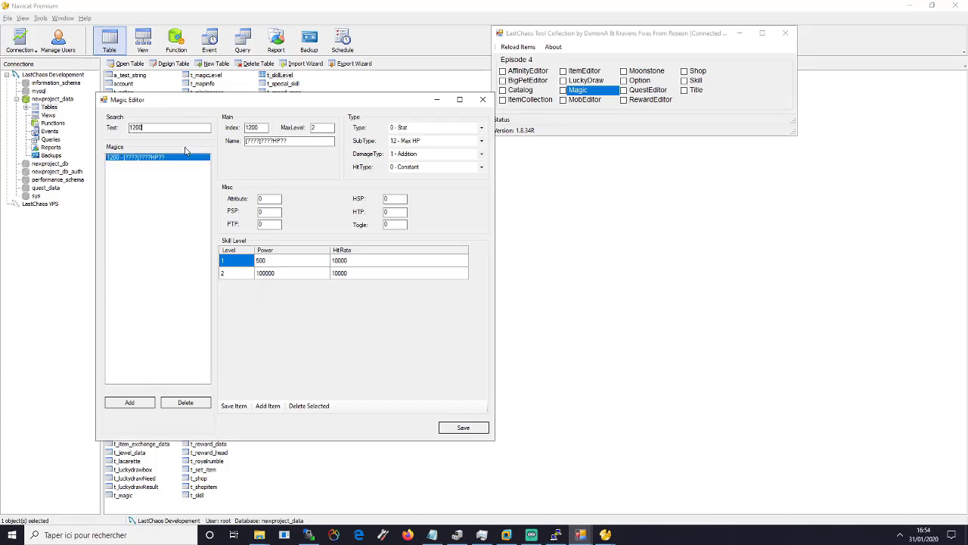
pyautogui.click(236, 274)
pyautogui.click(438, 102)
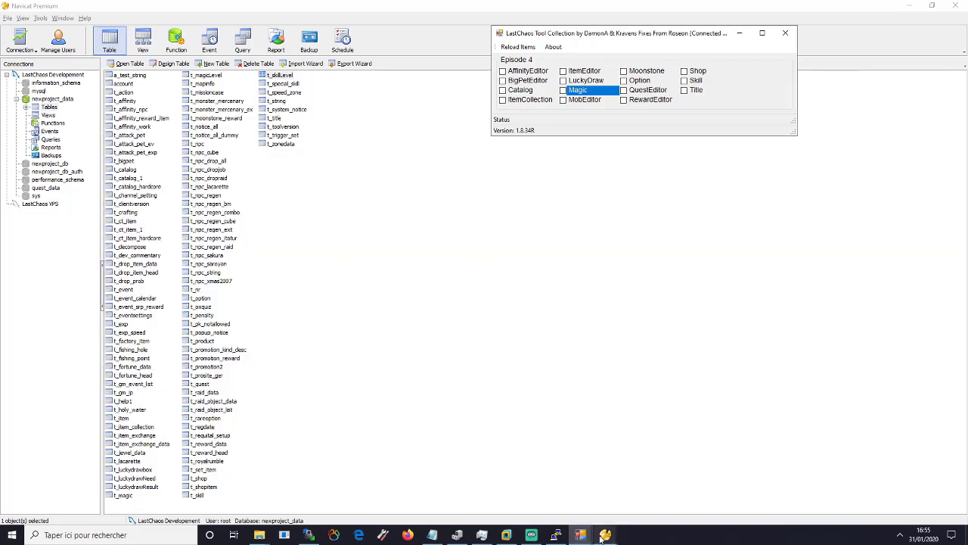
# In Navicat's t_skillLevel table, set a_magicLevel1 to 2 on the row linking level 3 of skill 1381 to magic 1200.
pyautogui.click(621, 522)
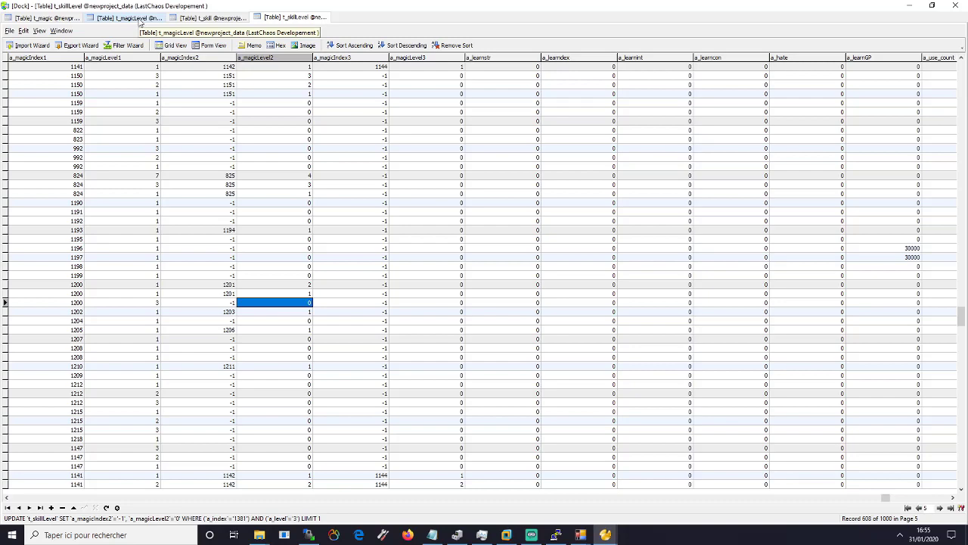
pyautogui.click(139, 19)
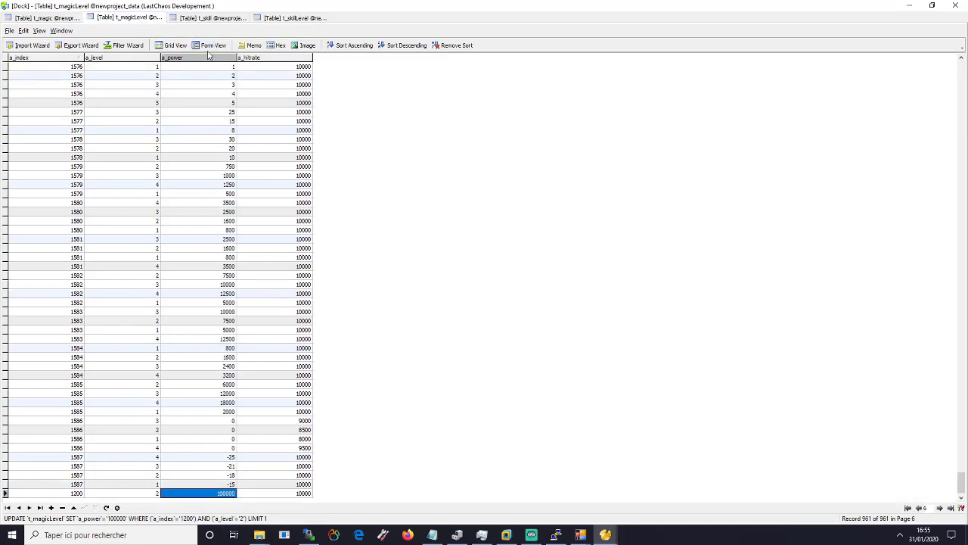
pyautogui.click(212, 18)
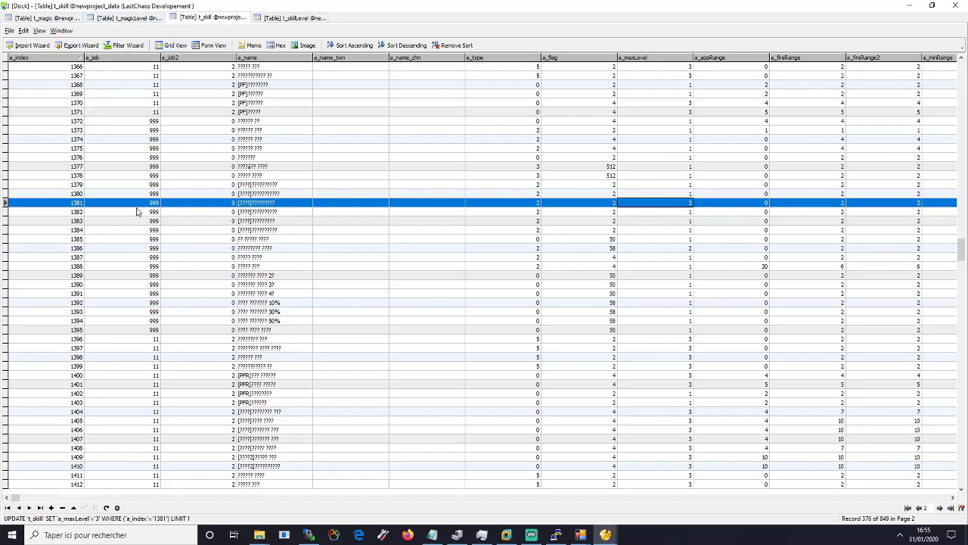
pyautogui.click(280, 18)
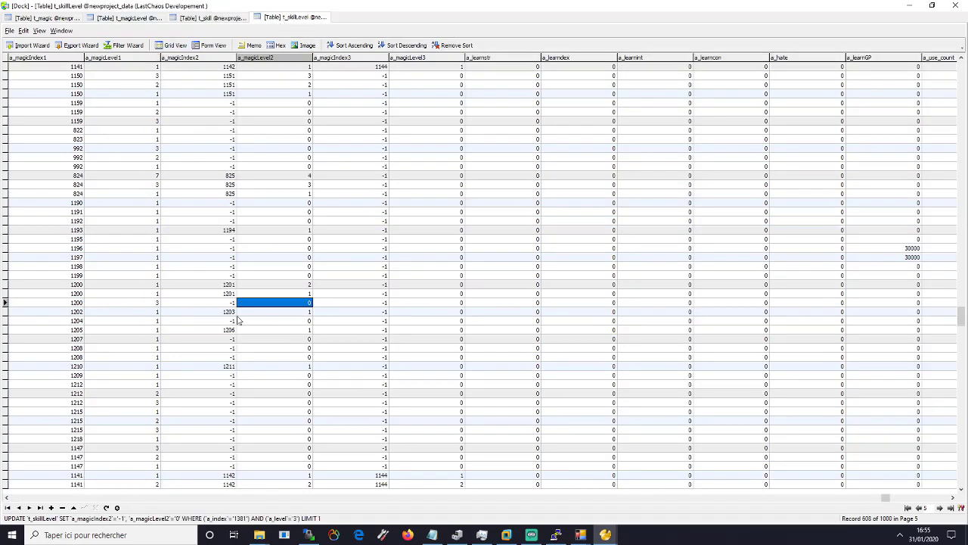
pyautogui.doubleClick(151, 302)
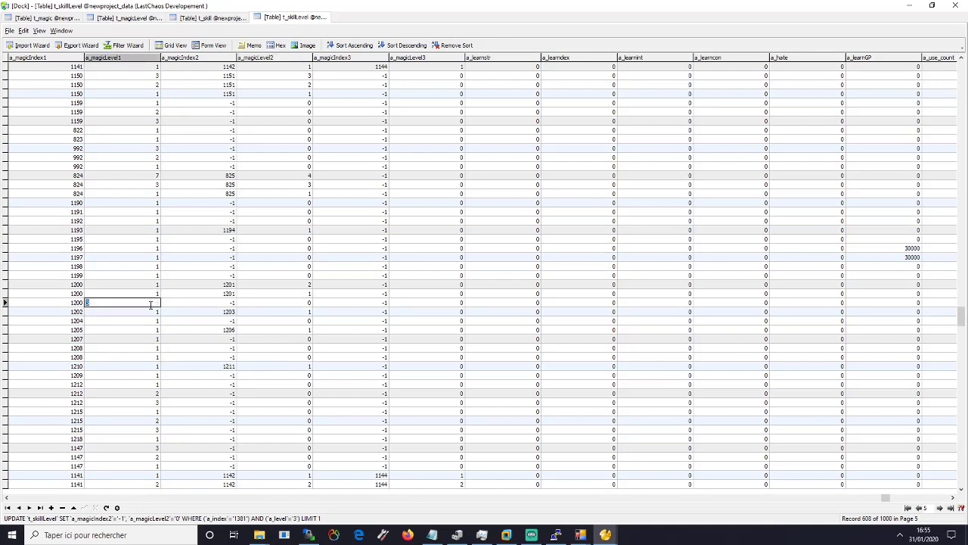
pyautogui.write('2')
pyautogui.press('Return')
pyautogui.click(84, 508)
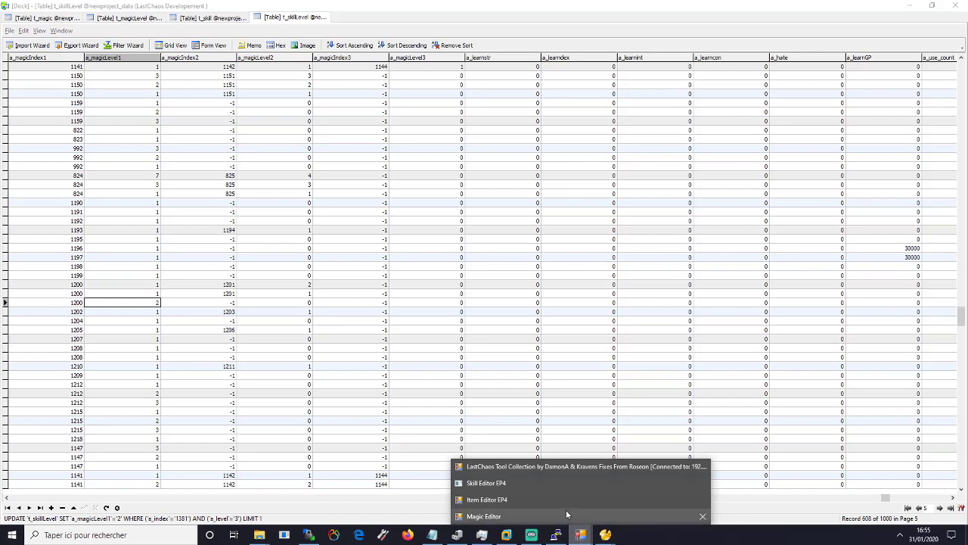
# Recheck magic 1200 in Magic Editor, and minimize it along with the Navicat windows and the tool collection.
pyautogui.click(557, 518)
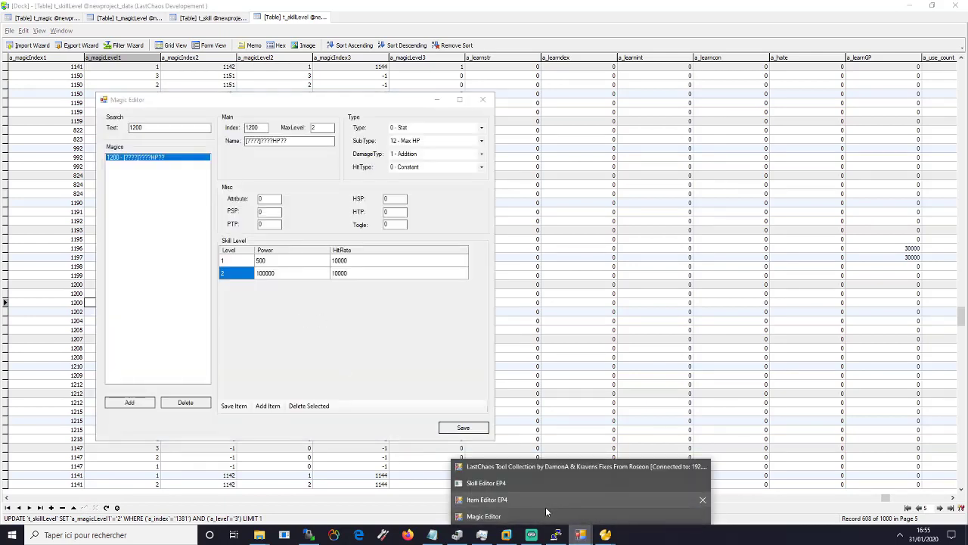
pyautogui.moveTo(363, 103); pyautogui.dragTo(655, 151)
pyautogui.click(730, 147)
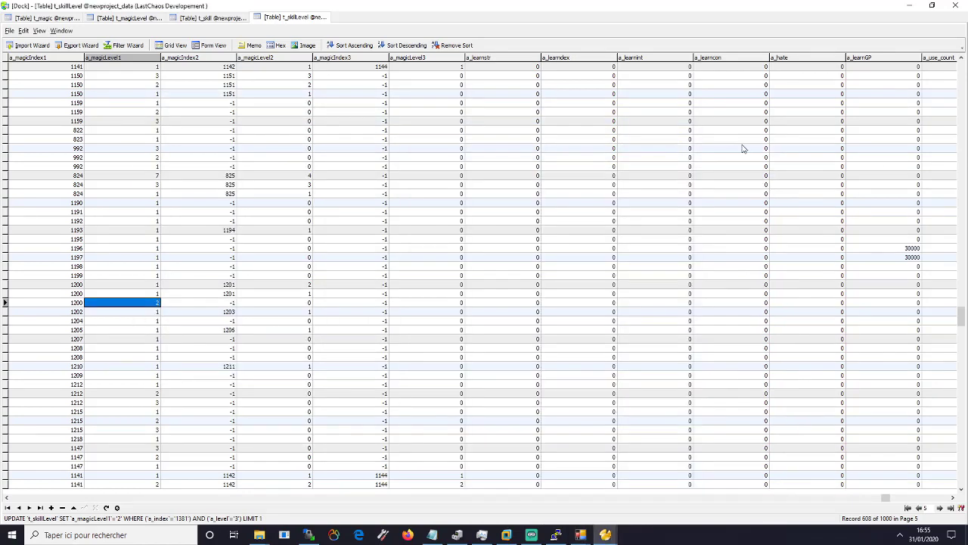
pyautogui.click(909, 5)
pyautogui.click(739, 32)
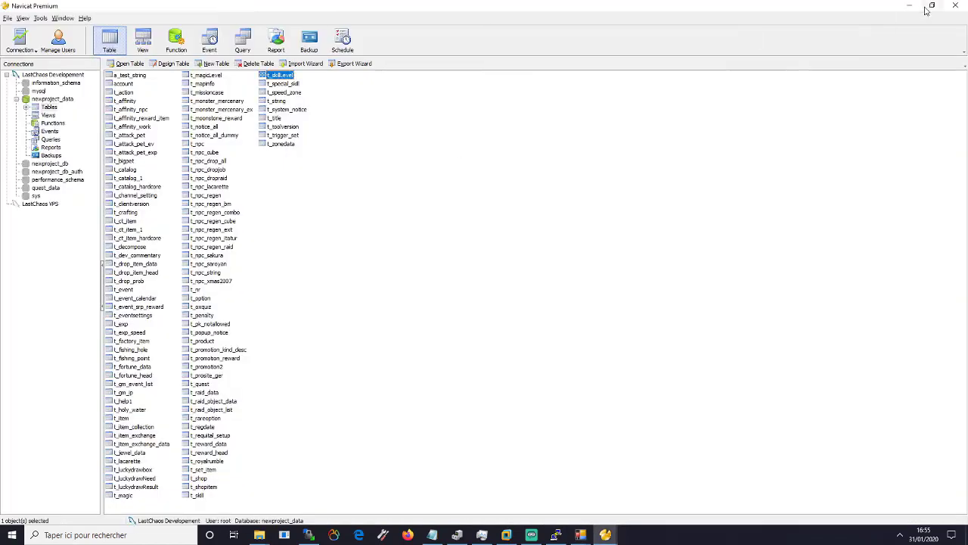
pyautogui.click(909, 5)
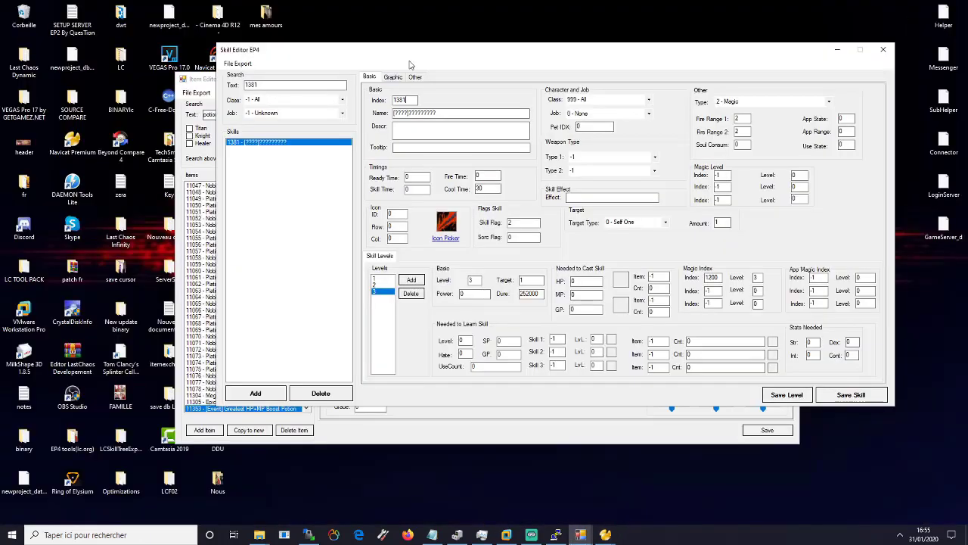
# In Skill Editor, set the level of magic 1200 to 2 in the level 3 entry of skill 1381.
pyautogui.moveTo(409, 65); pyautogui.dragTo(810, 113)
pyautogui.click(479, 315)
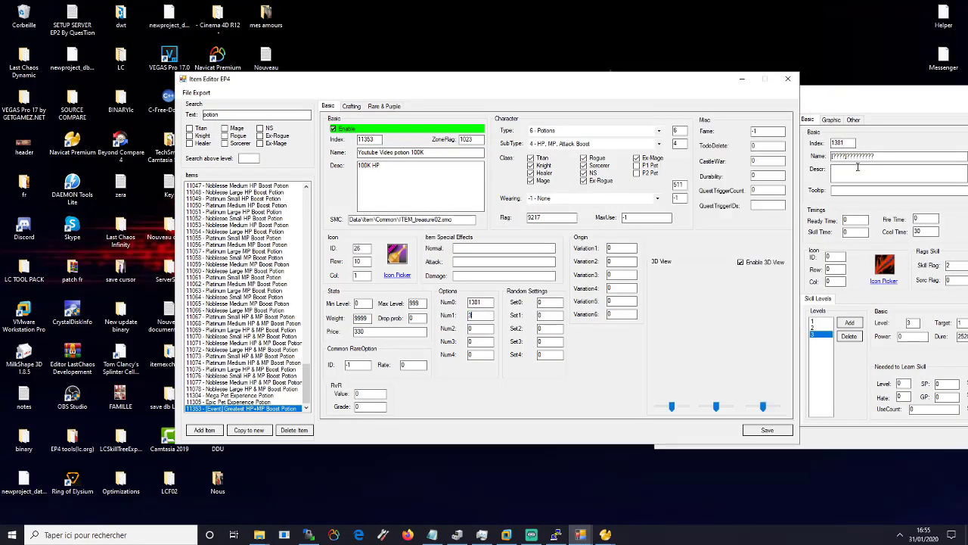
pyautogui.click(880, 95)
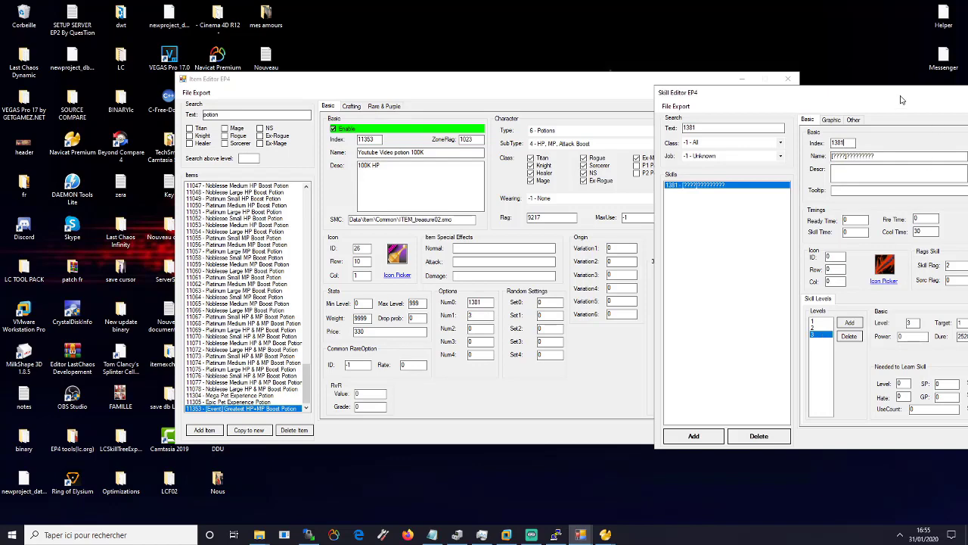
pyautogui.moveTo(901, 99); pyautogui.dragTo(541, 101)
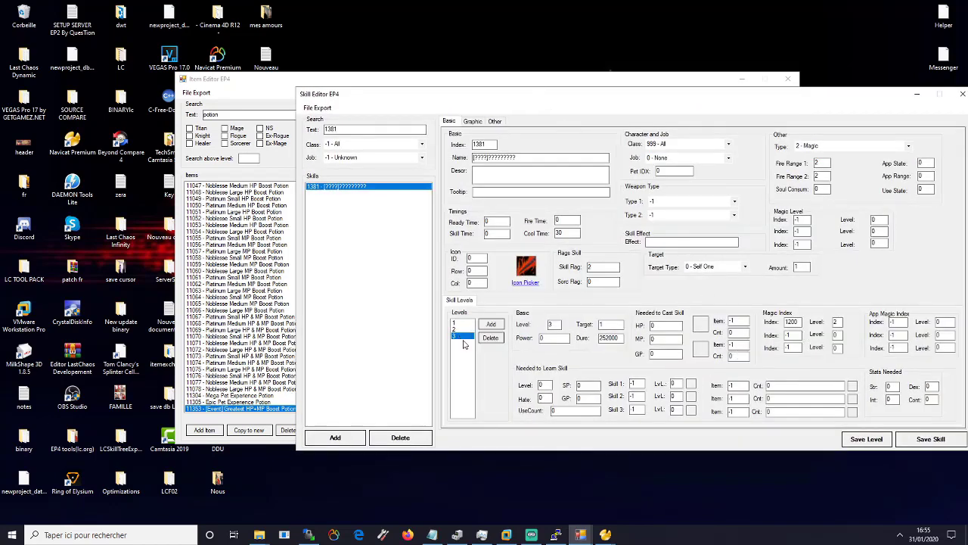
pyautogui.doubleClick(838, 322)
pyautogui.write('2')
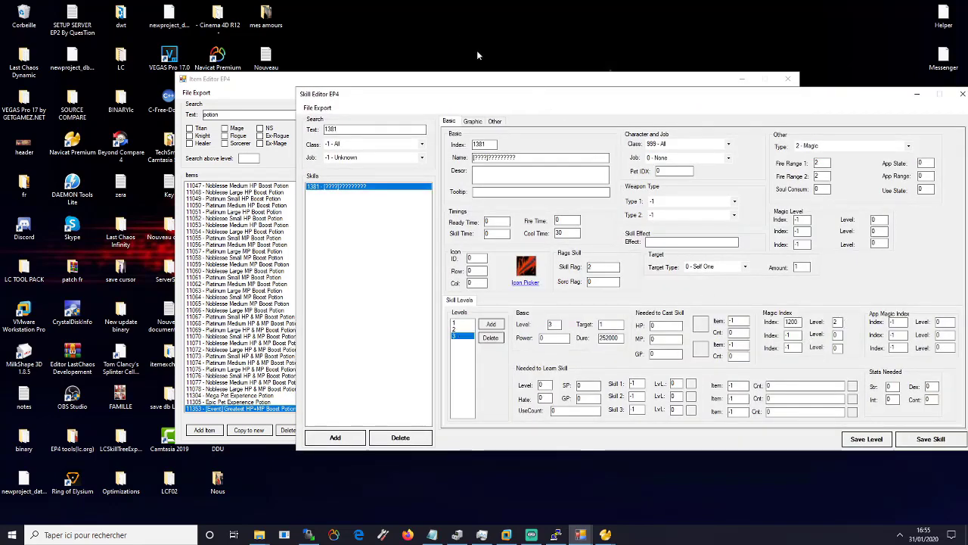
# Move Skill Editor aside, save the Youtube Video potion 100K item in Item Editor, and minimize it.
pyautogui.moveTo(493, 101); pyautogui.dragTo(657, 110)
pyautogui.click(394, 85)
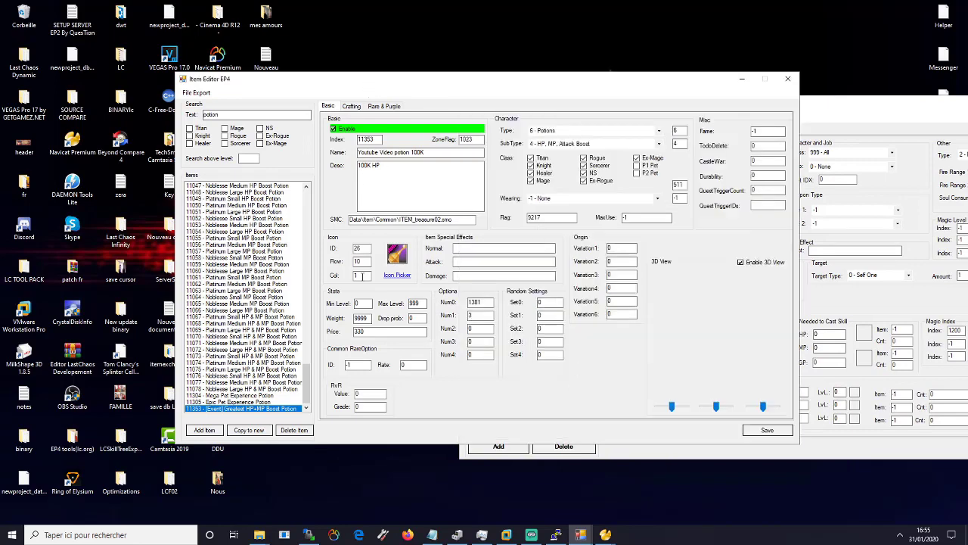
pyautogui.click(767, 430)
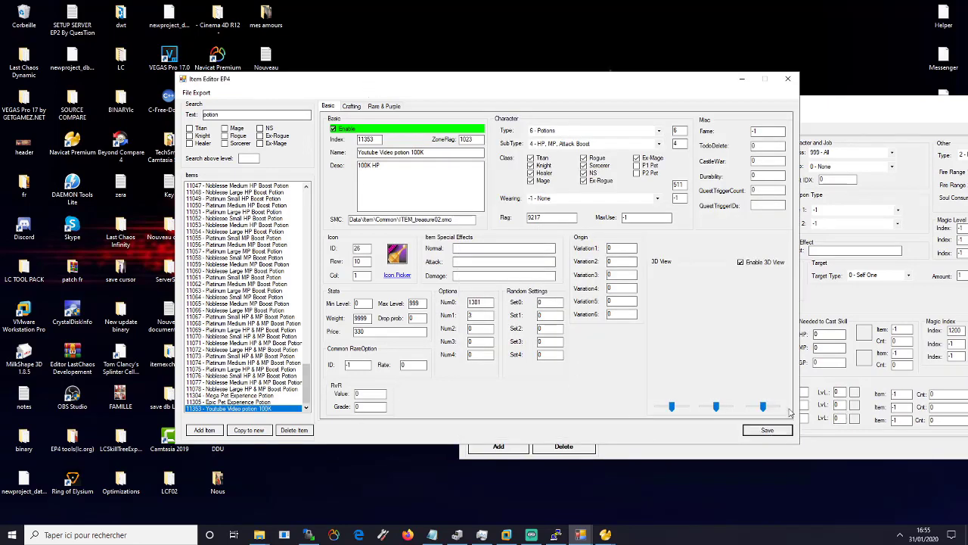
pyautogui.click(740, 81)
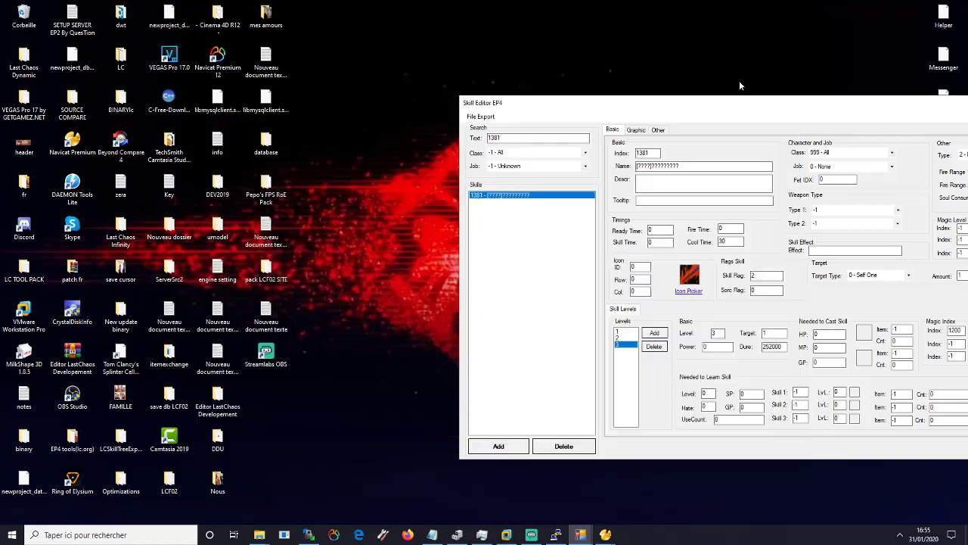
# Launch StrEditorEp4 from the StringEditor EP4 Heretik folder in Editor LastChaos Developement, and minimize the folder window and Skill Editor.
pyautogui.click(364, 450)
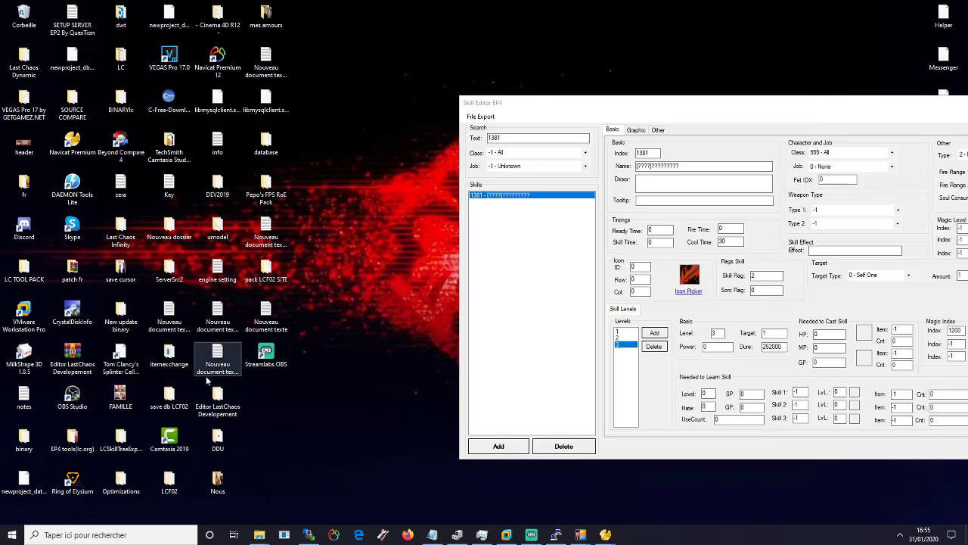
pyautogui.doubleClick(214, 401)
pyautogui.doubleClick(133, 367)
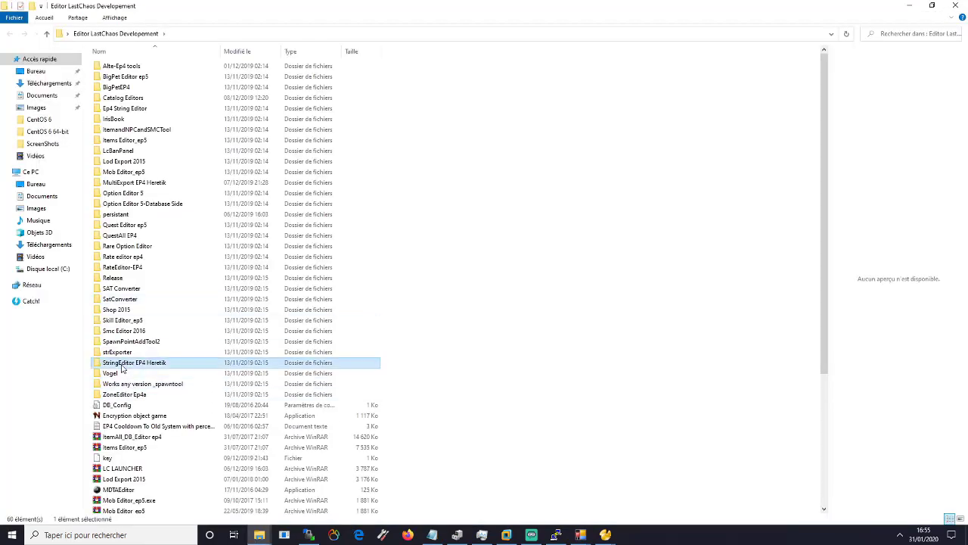
pyautogui.doubleClick(119, 109)
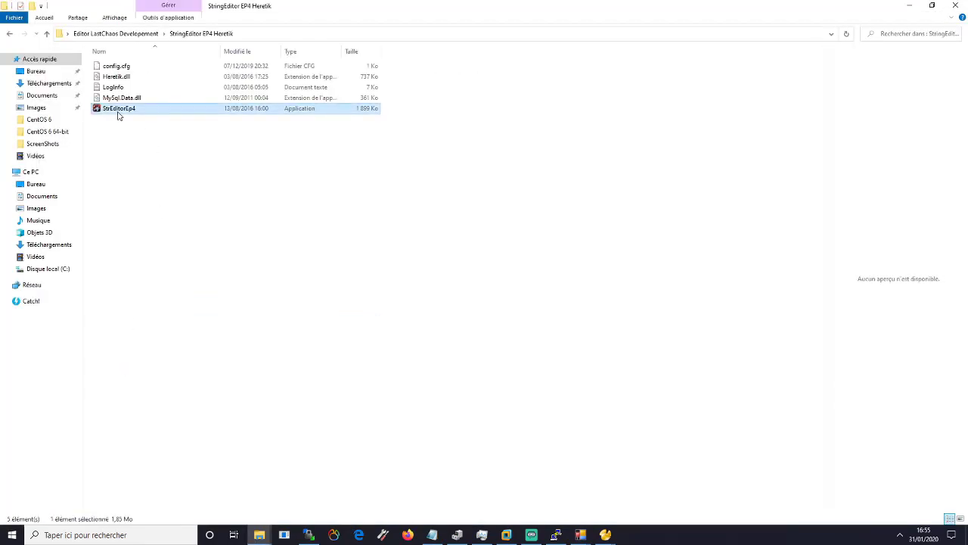
pyautogui.click(909, 6)
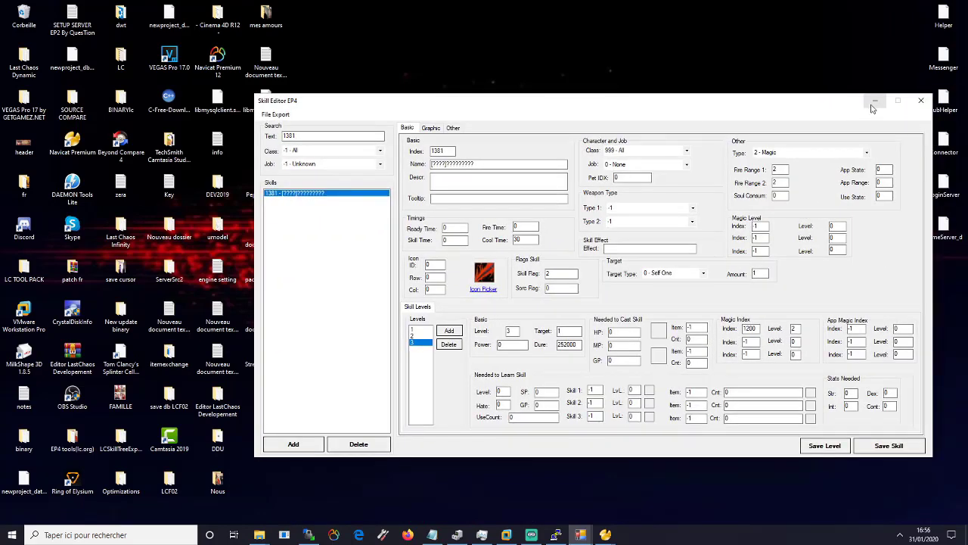
pyautogui.click(922, 101)
# Open strItem_us.lod from the LCF02 Local/us/String folder in StringEditor.
pyautogui.click(304, 157)
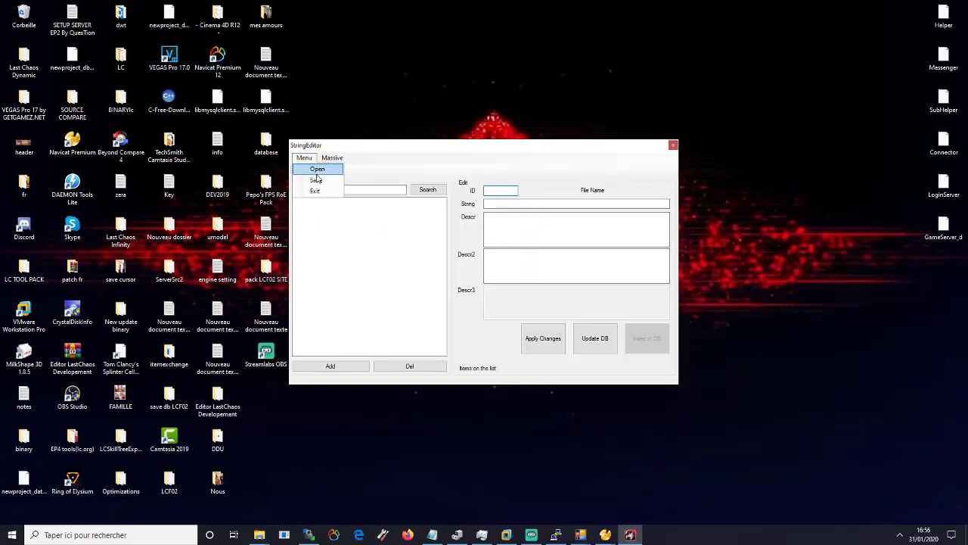
pyautogui.click(318, 178)
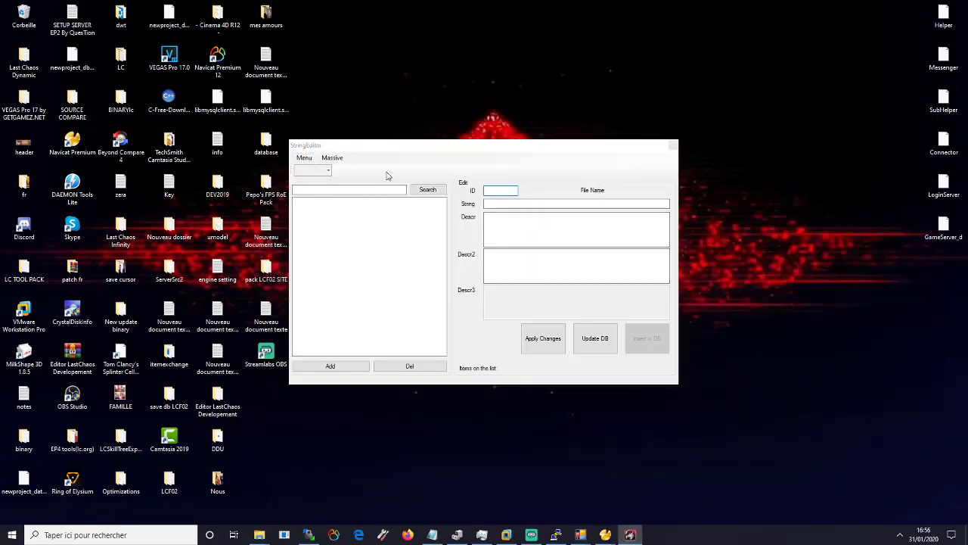
pyautogui.click(761, 159)
pyautogui.click(304, 158)
pyautogui.click(341, 189)
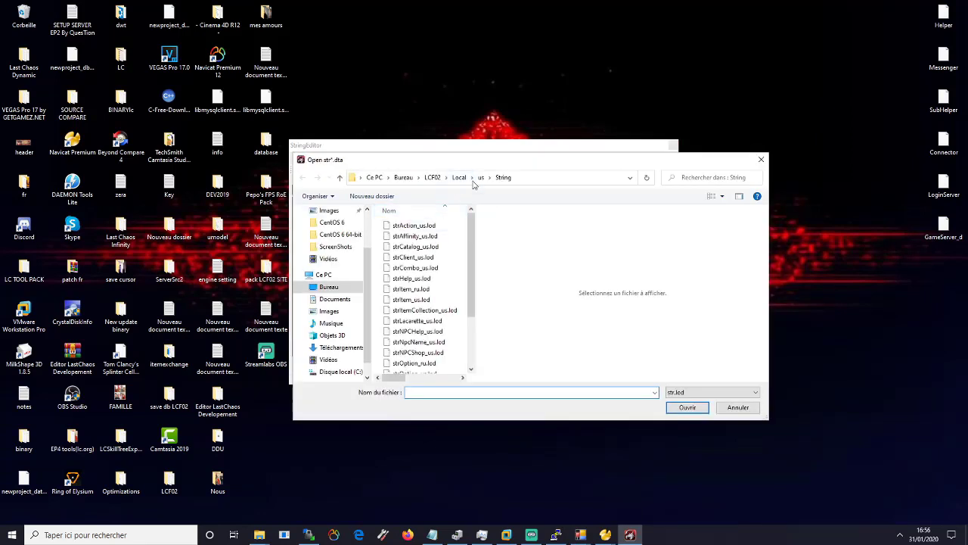
pyautogui.doubleClick(415, 301)
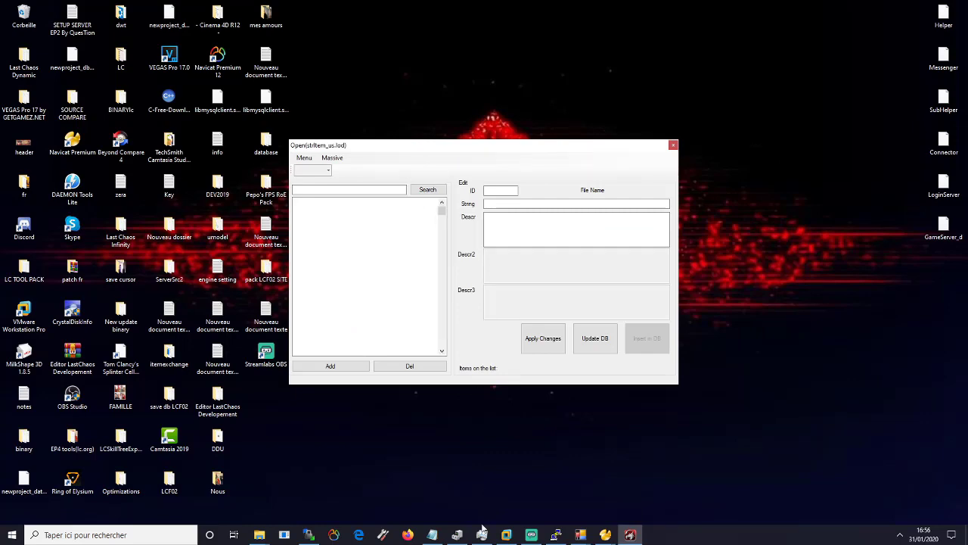
# Select the full name Youtube Video potion 100K in Item Editor and return to StringEditor.
pyautogui.moveTo(580, 535)
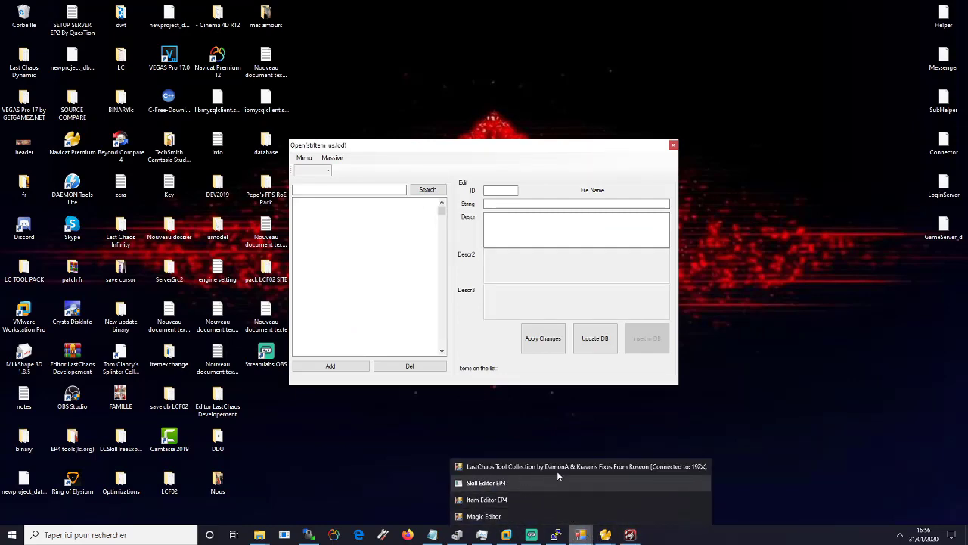
pyautogui.click(537, 501)
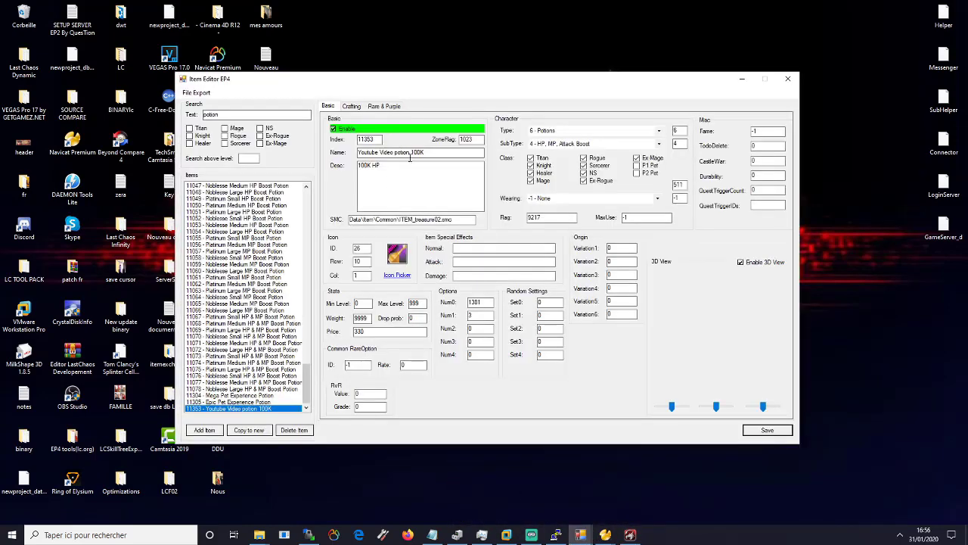
pyautogui.moveTo(461, 152); pyautogui.dragTo(358, 152)
pyautogui.click(743, 78)
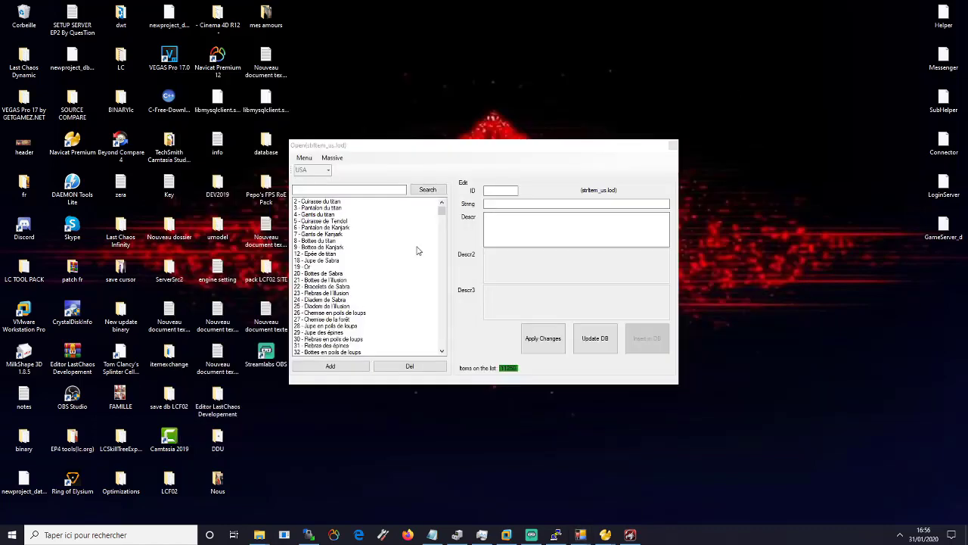
# Add a new string at the end of the item list in StringEditor and check the potion's index in Item Editor.
pyautogui.moveTo(442, 209); pyautogui.dragTo(442, 344)
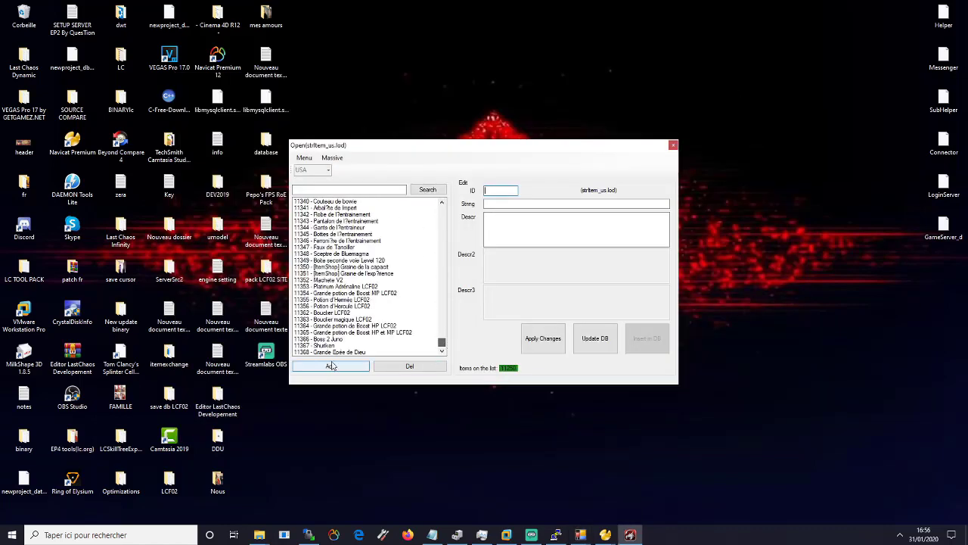
pyautogui.click(331, 366)
pyautogui.click(582, 535)
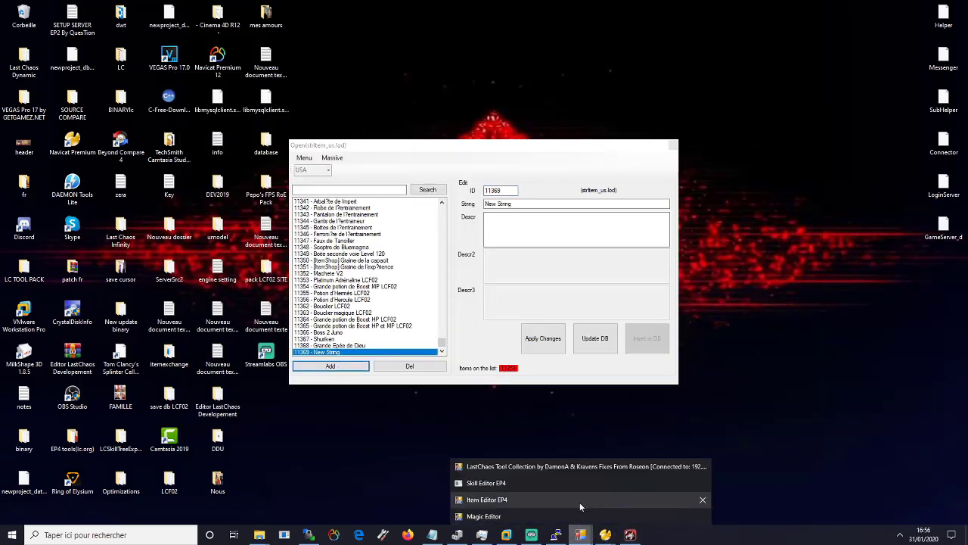
pyautogui.click(537, 500)
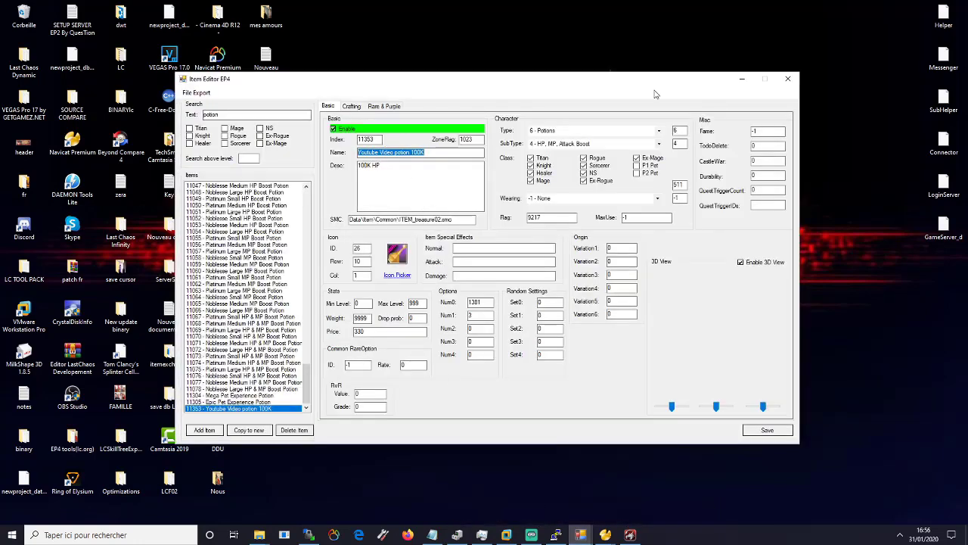
pyautogui.click(742, 79)
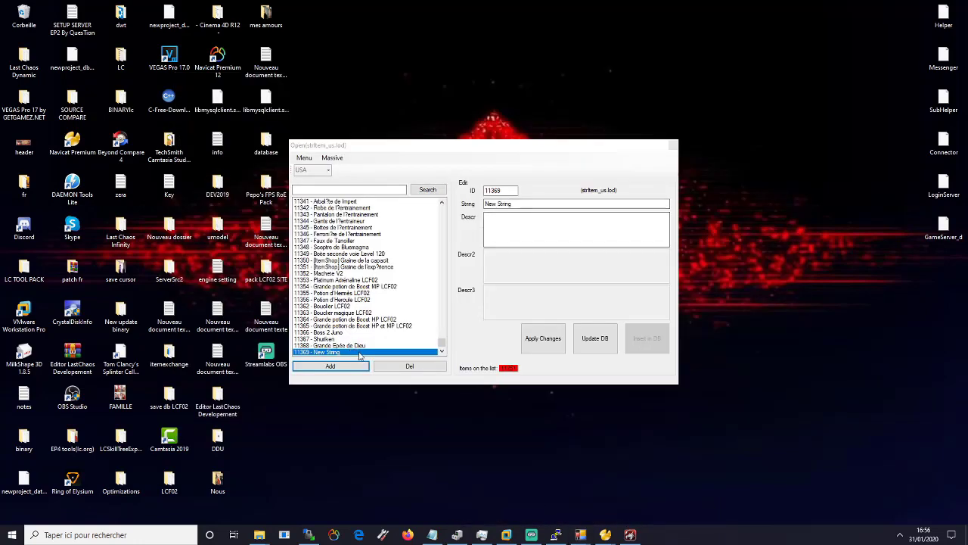
# Check the existing string with ID 11353 in StringEditor and close the editor without saving.
pyautogui.click(592, 539)
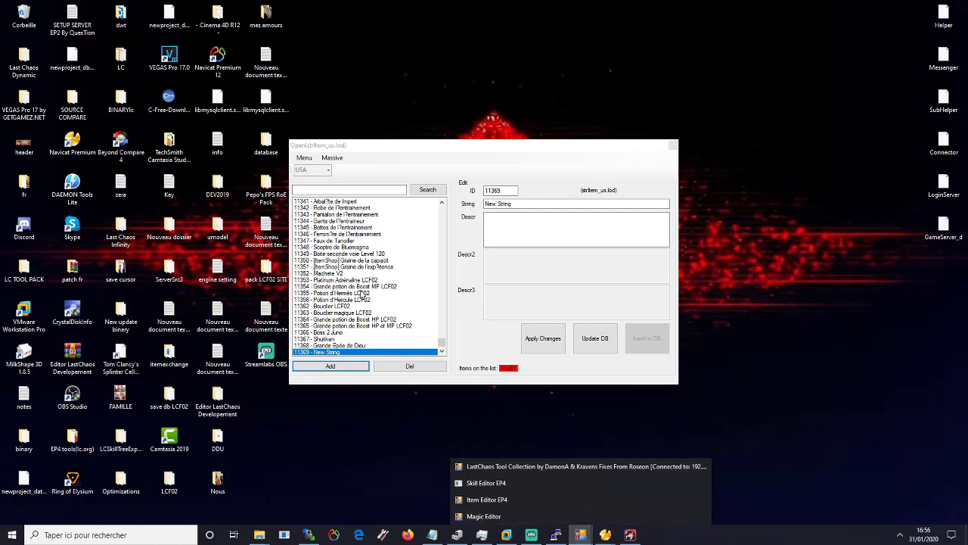
pyautogui.click(362, 292)
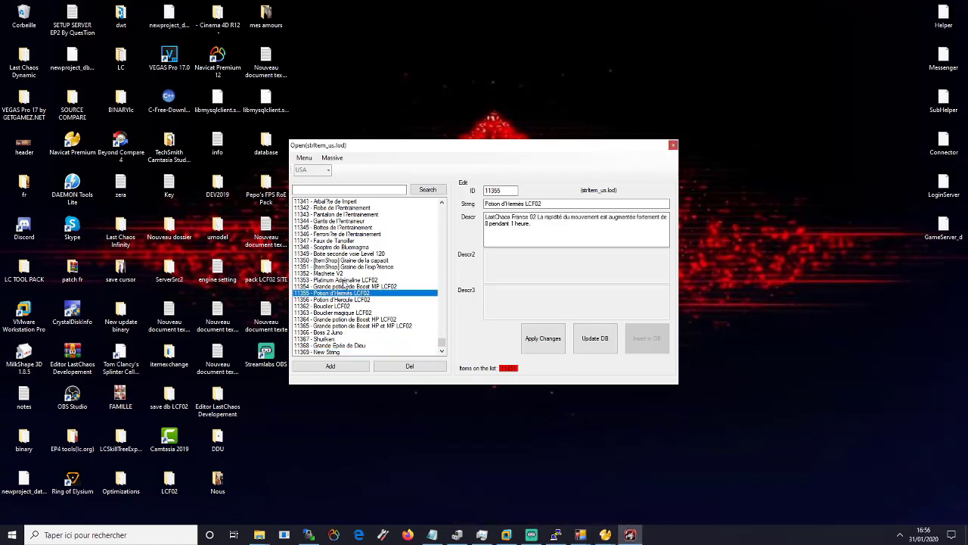
pyautogui.click(345, 280)
pyautogui.moveTo(532, 203); pyautogui.dragTo(468, 290)
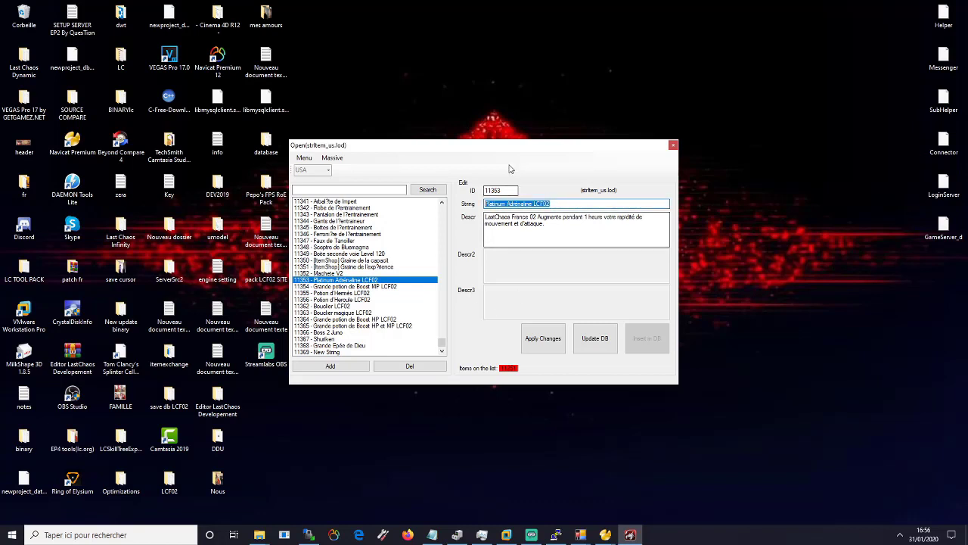
pyautogui.moveTo(506, 152); pyautogui.dragTo(534, 152)
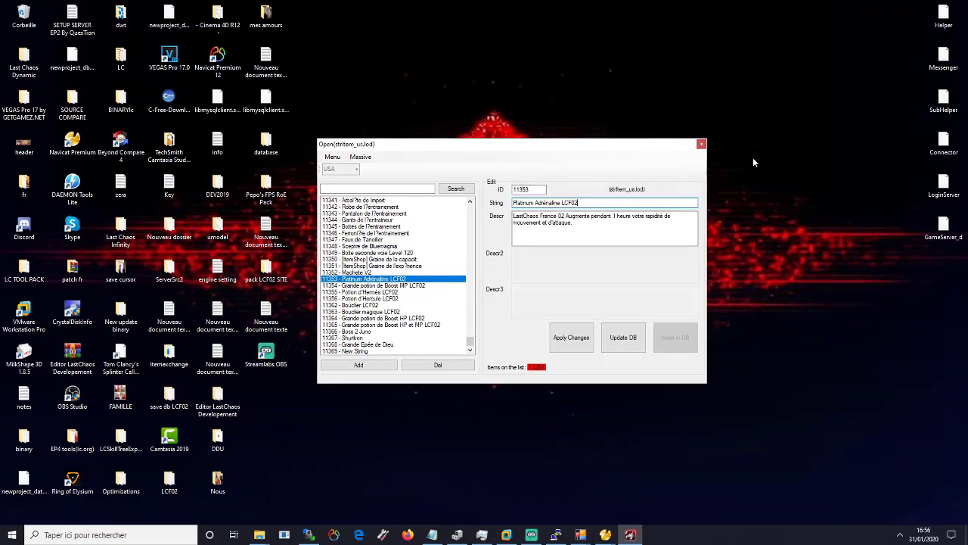
pyautogui.click(702, 143)
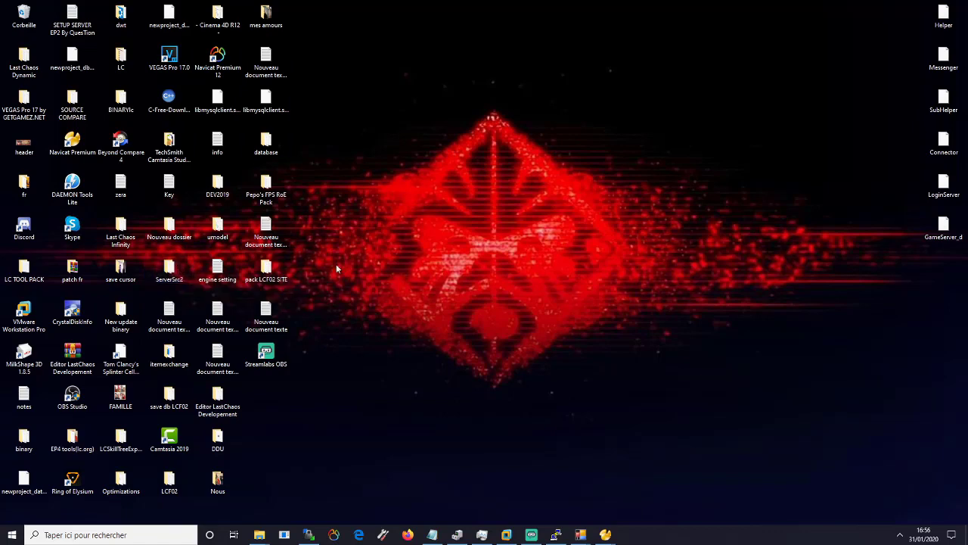
# Copy strItem_us.lod from the LCF02 Local/us/String folder to the desktop.
pyautogui.moveTo(268, 269)
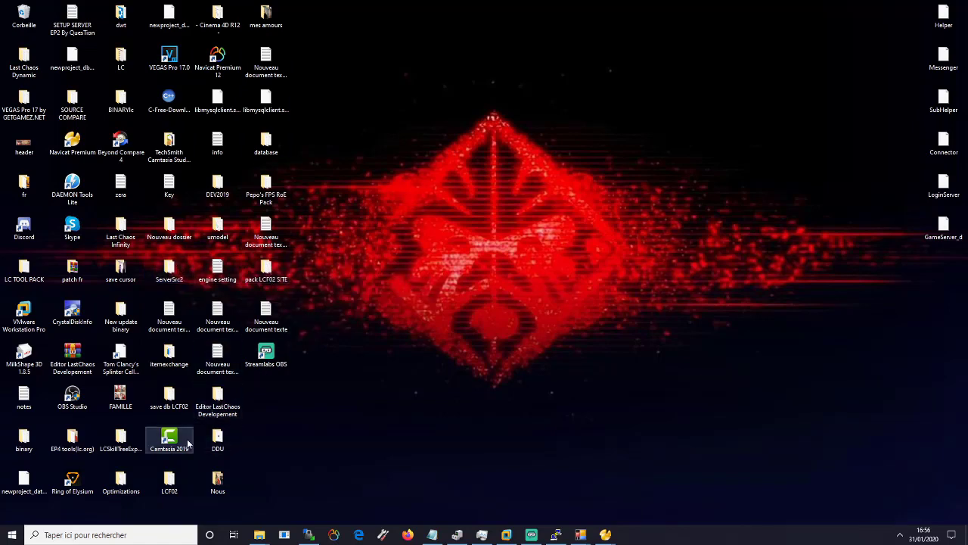
pyautogui.doubleClick(182, 490)
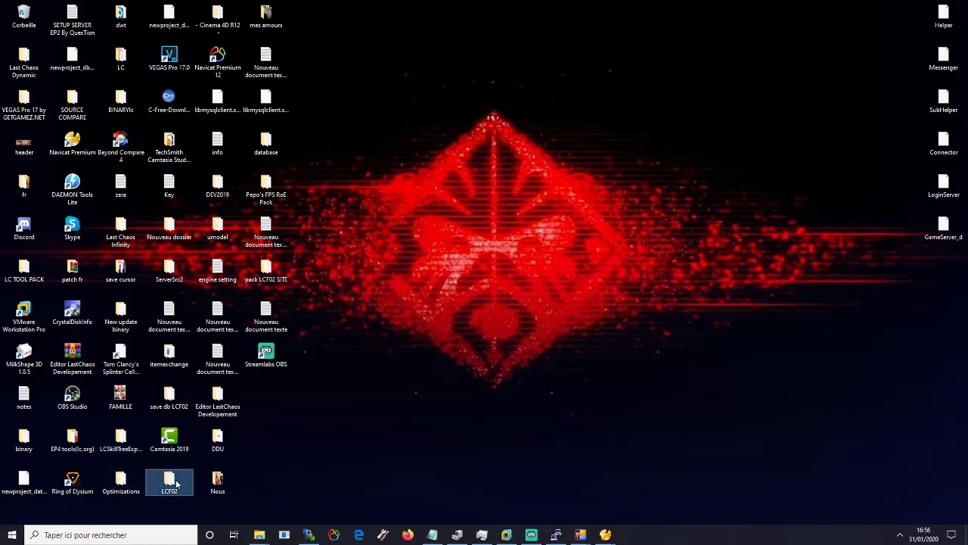
pyautogui.moveTo(194, 5); pyautogui.dragTo(614, 106)
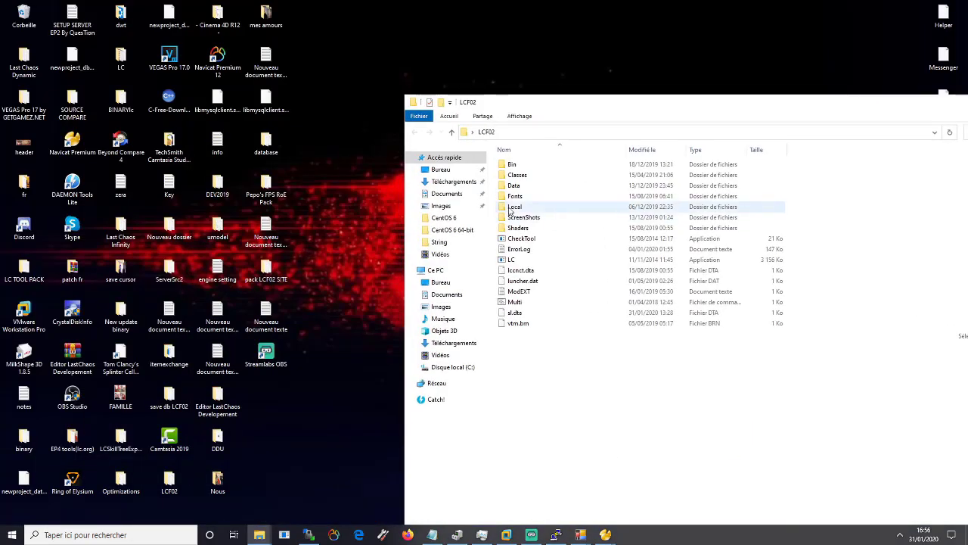
pyautogui.doubleClick(513, 208)
pyautogui.doubleClick(513, 177)
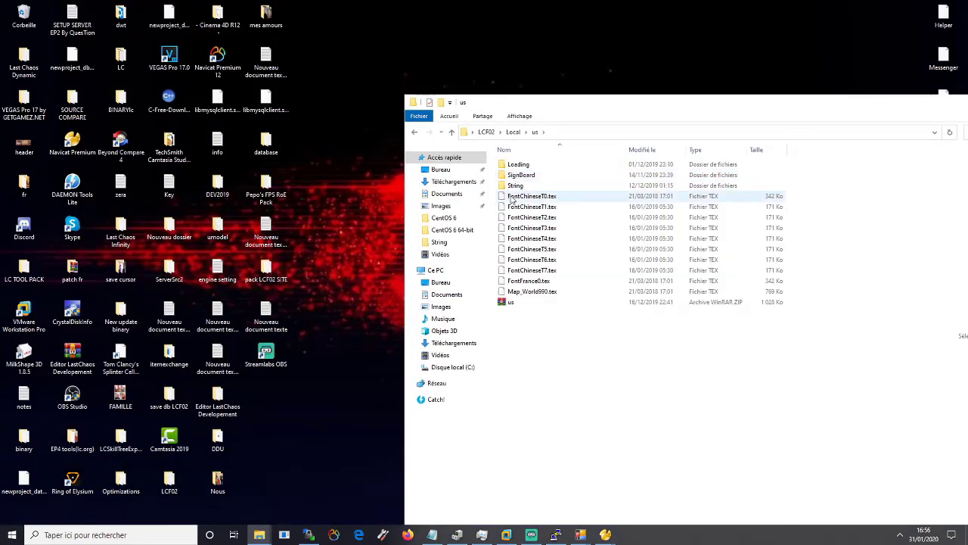
pyautogui.doubleClick(511, 185)
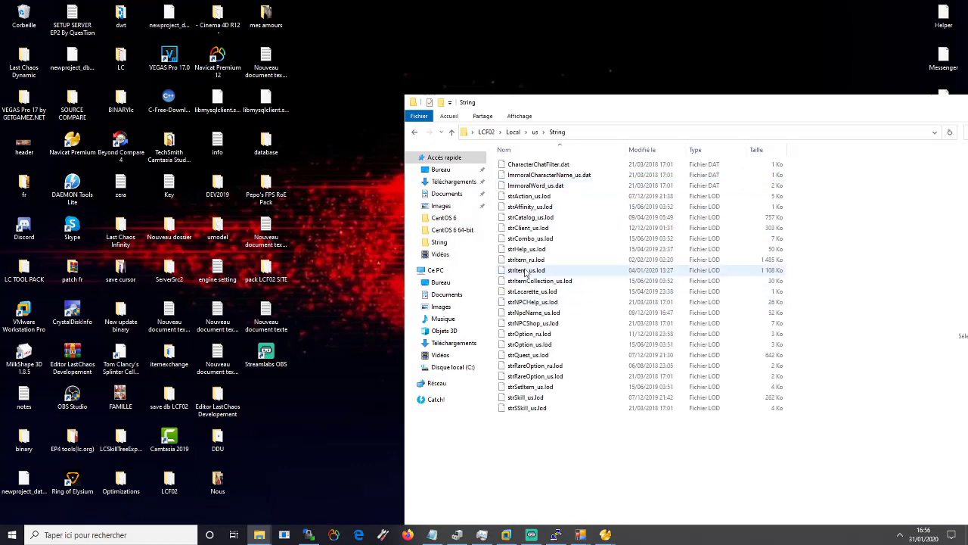
pyautogui.click(522, 272)
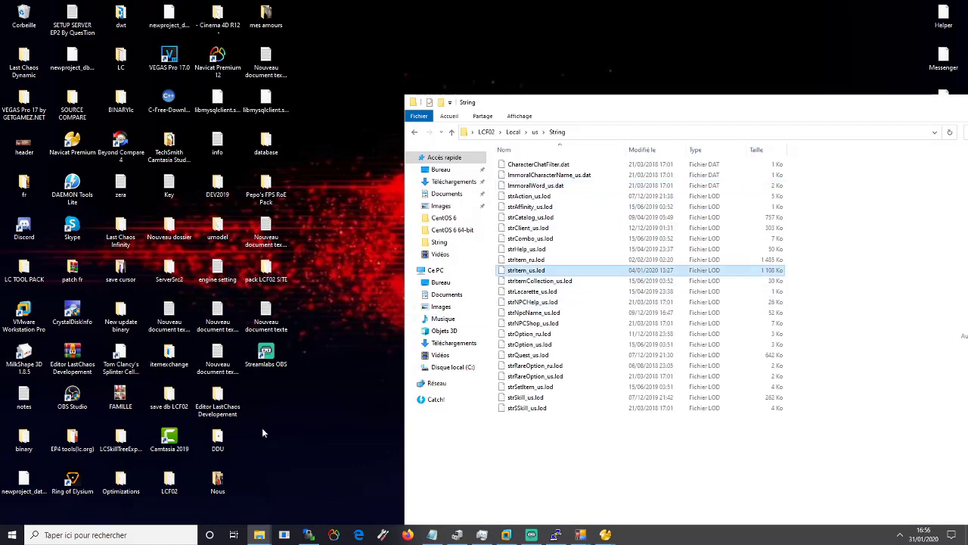
pyautogui.moveTo(262, 432); pyautogui.dragTo(285, 428)
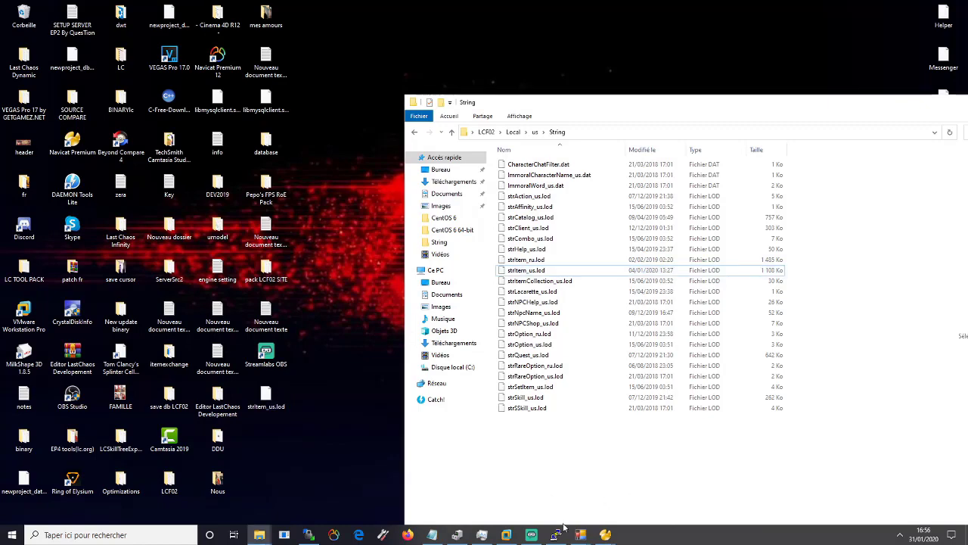
# Relaunch StrEditorEp4 from the StringEditor EP4 Heretik folder and open strItem_us.lod.
pyautogui.rightClick(580, 532)
pyautogui.rightClick(260, 535)
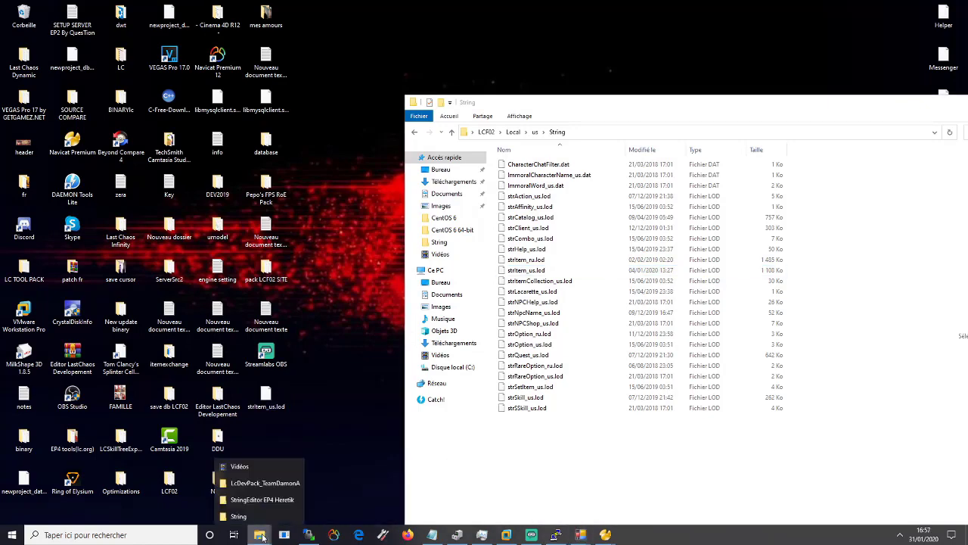
pyautogui.click(262, 499)
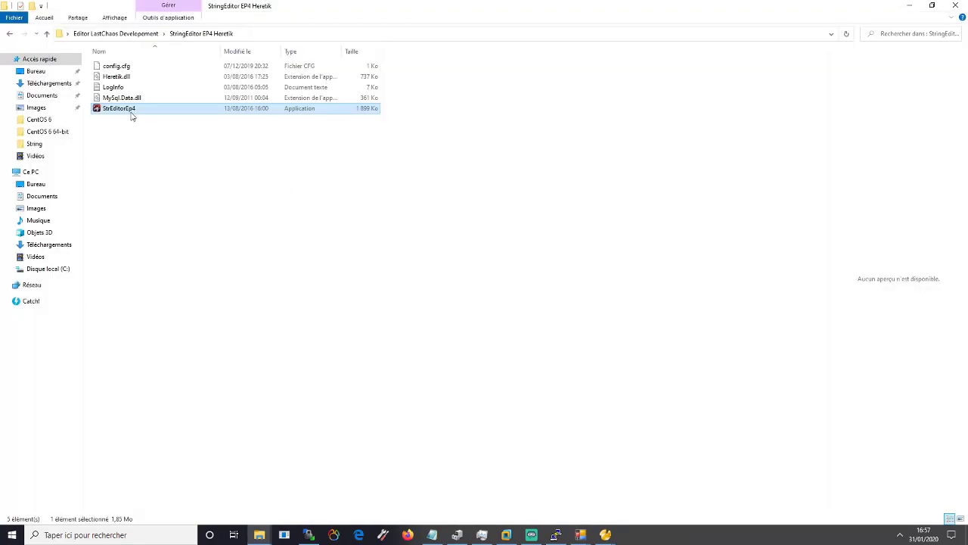
pyautogui.doubleClick(206, 108)
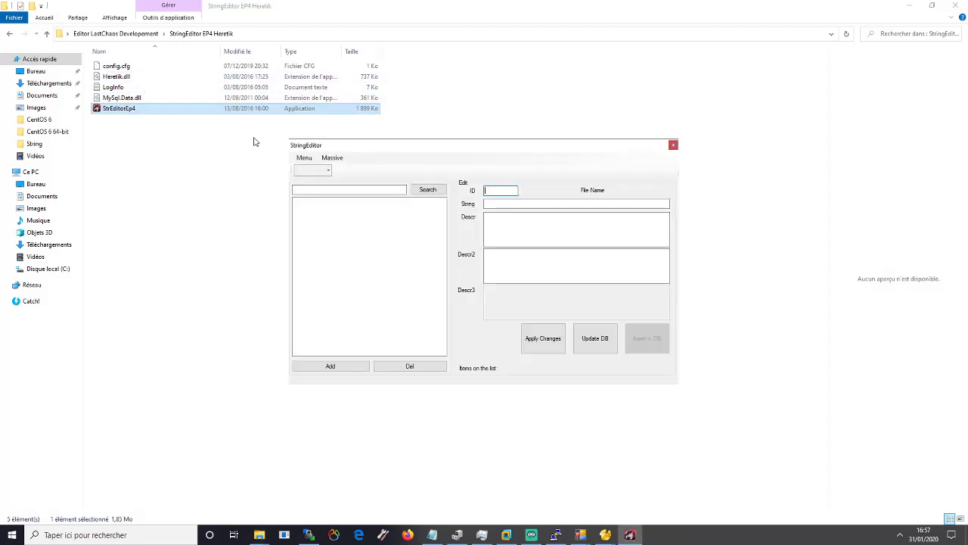
pyautogui.click(306, 158)
pyautogui.click(311, 171)
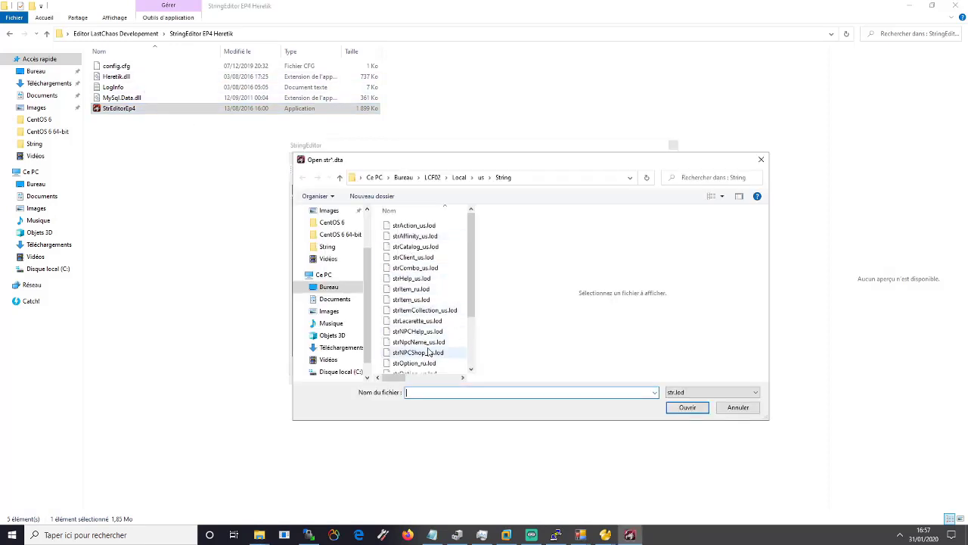
pyautogui.doubleClick(413, 300)
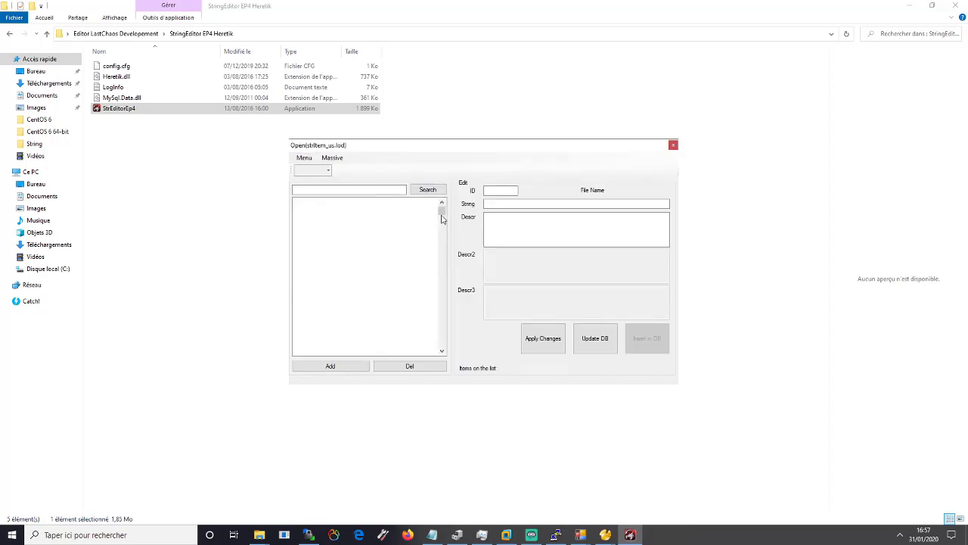
# Copy the potion's name from Item Editor and return to StringEditor.
pyautogui.click(581, 535)
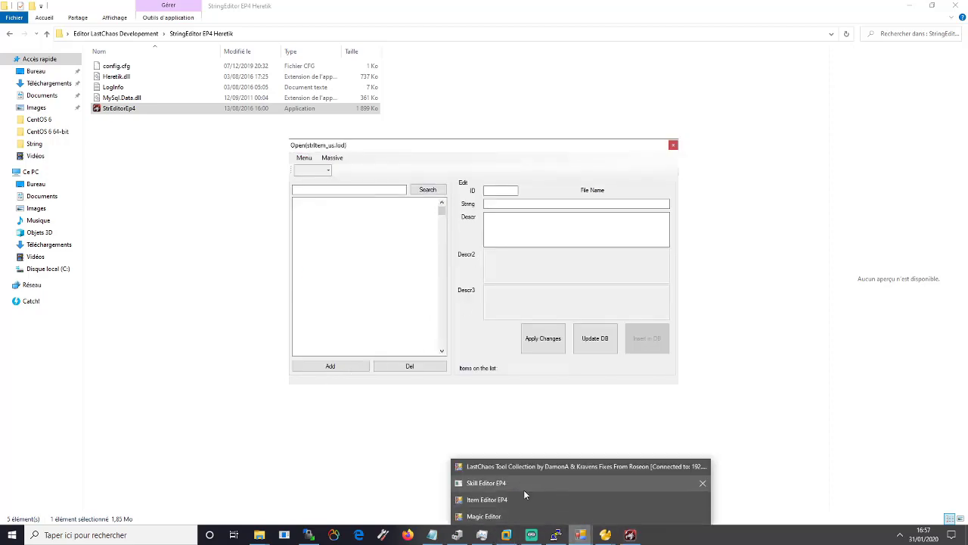
pyautogui.click(526, 490)
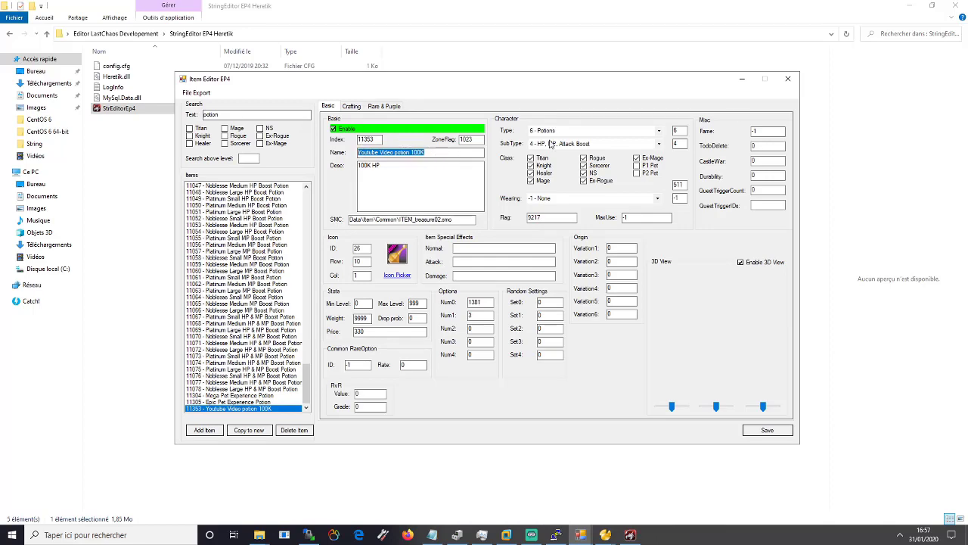
pyautogui.click(742, 79)
pyautogui.click(631, 535)
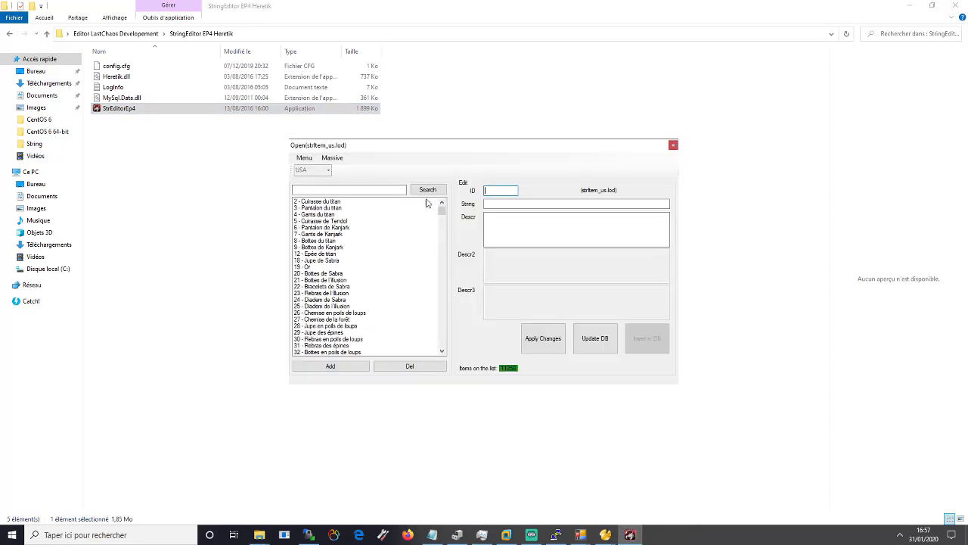
# Replace the name of string 11353 with Youtube Video potion 100K.
pyautogui.moveTo(444, 214); pyautogui.dragTo(431, 353)
pyautogui.click(321, 299)
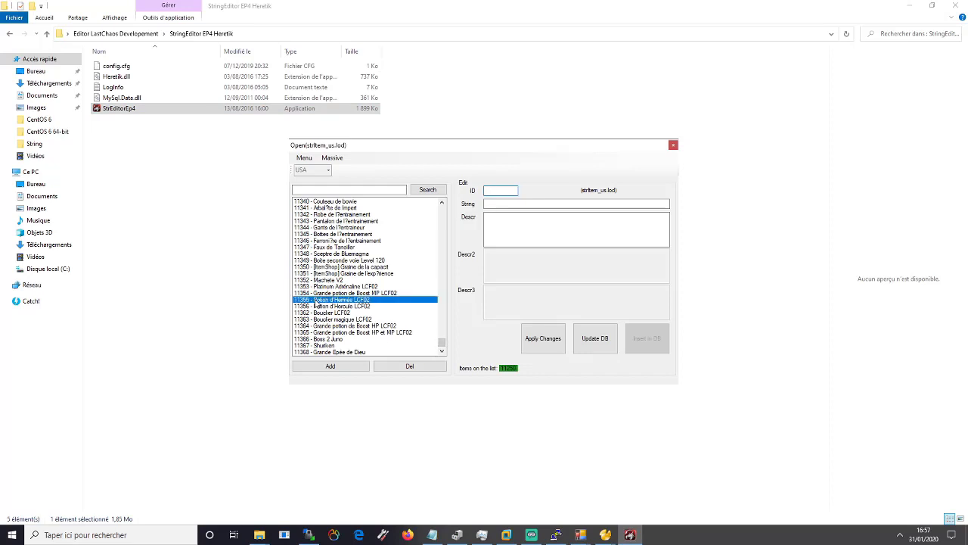
pyautogui.click(319, 280)
pyautogui.click(342, 287)
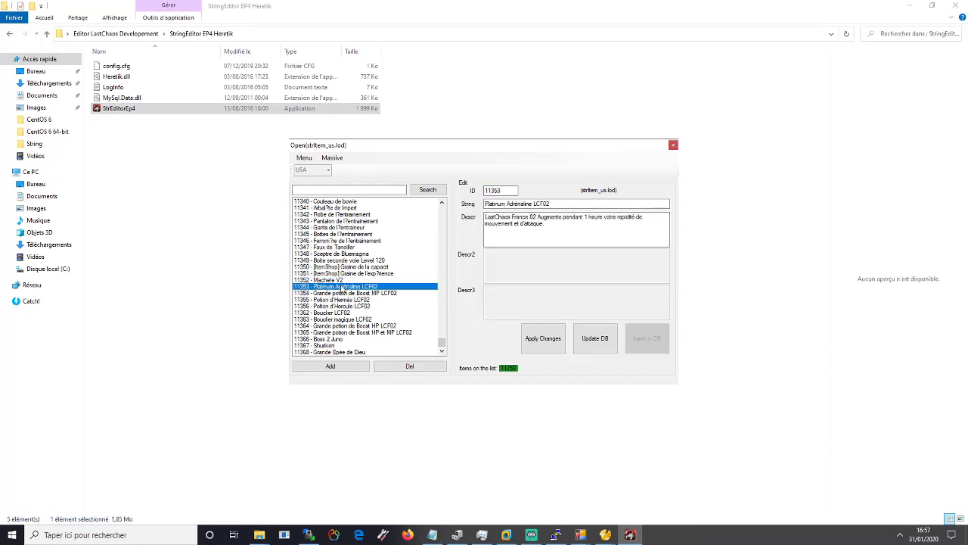
pyautogui.tripleClick(601, 202)
pyautogui.write('Youtube Video potion 100K')
# Replace the description of string 11353 with the potion's Item Editor description, 100K HP, and apply the changes.
pyautogui.click(580, 535)
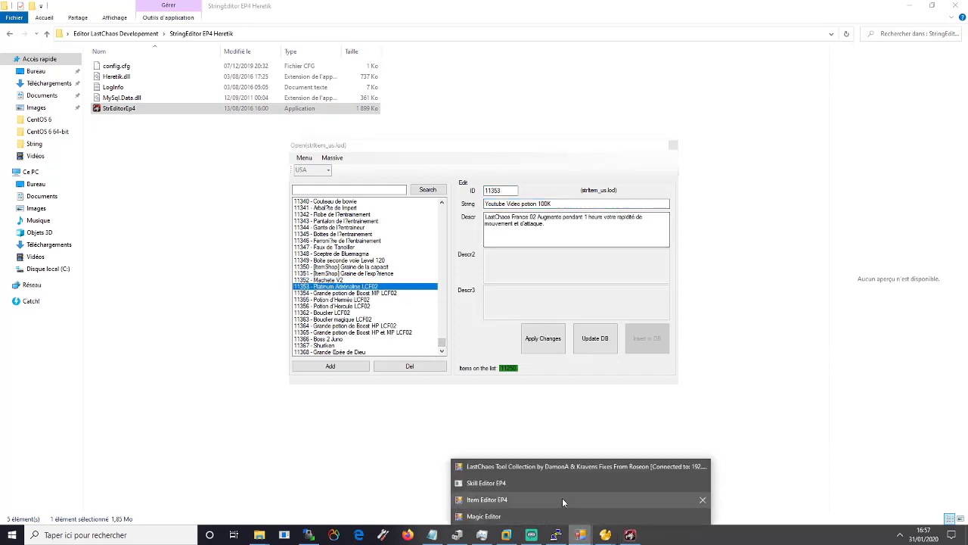
pyautogui.click(562, 498)
pyautogui.click(743, 78)
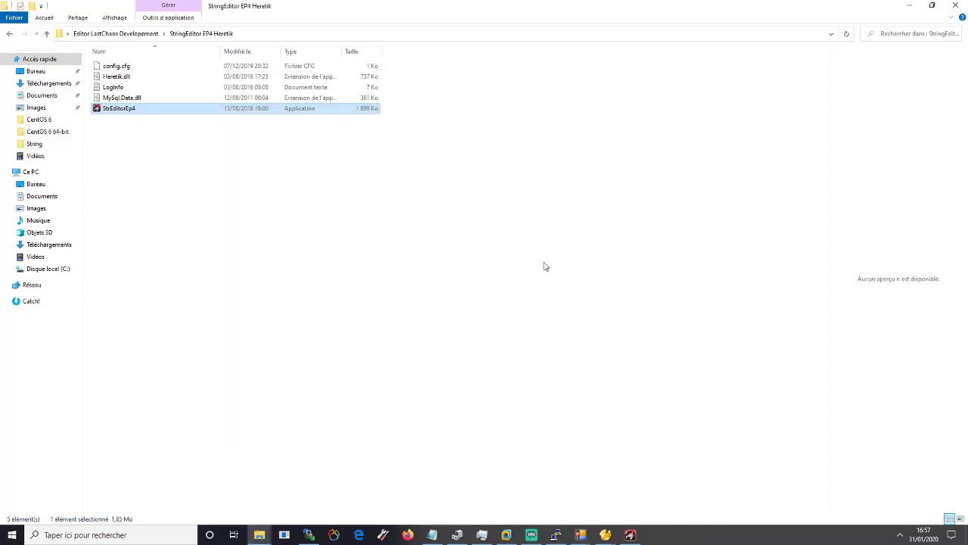
pyautogui.doubleClick(889, 6)
pyautogui.click(908, 6)
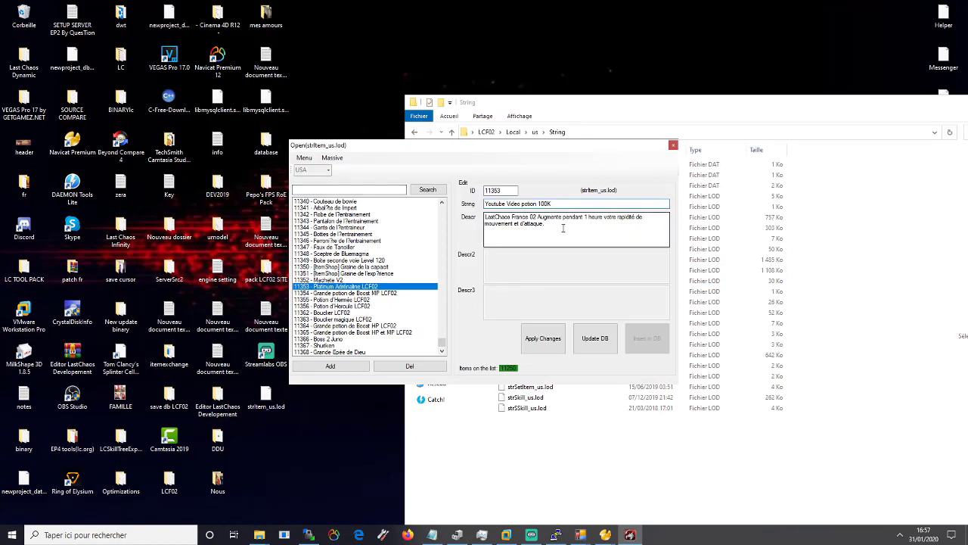
pyautogui.hotkey('ctrl', 'a')
pyautogui.write('100K HP')
pyautogui.click(541, 342)
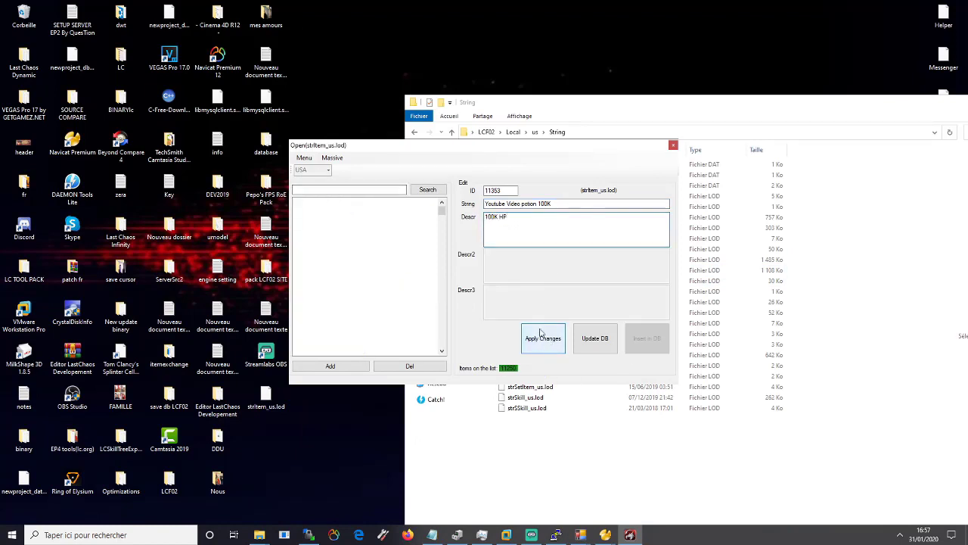
# Save the strings over strItem_us.lod in the LCF02 String folder, and close StringEditor and the folder window.
pyautogui.click(303, 158)
pyautogui.click(314, 182)
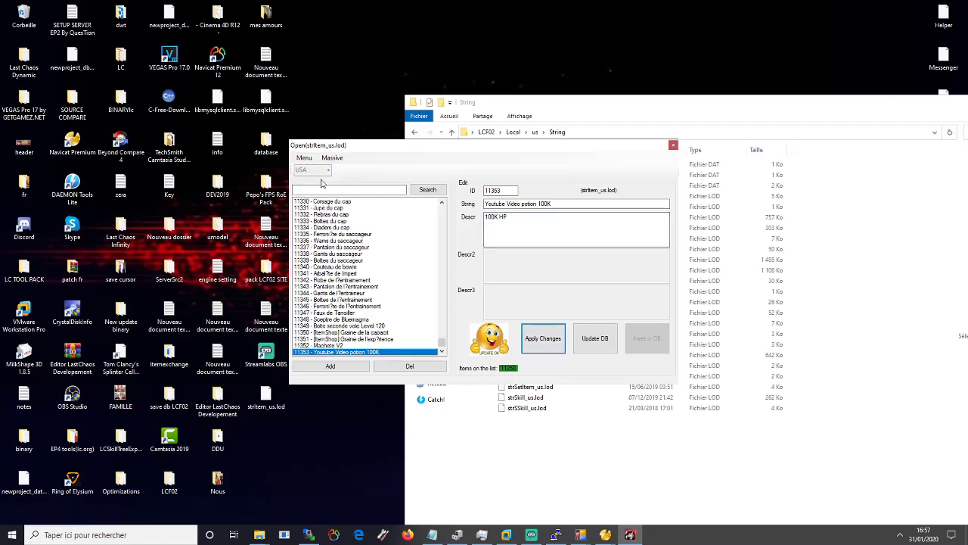
pyautogui.click(697, 407)
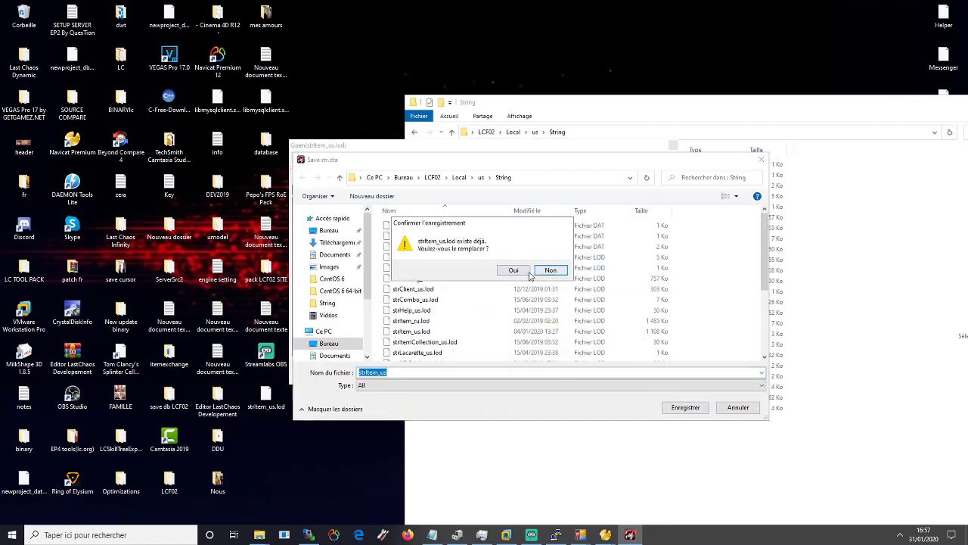
pyautogui.click(522, 271)
pyautogui.click(674, 144)
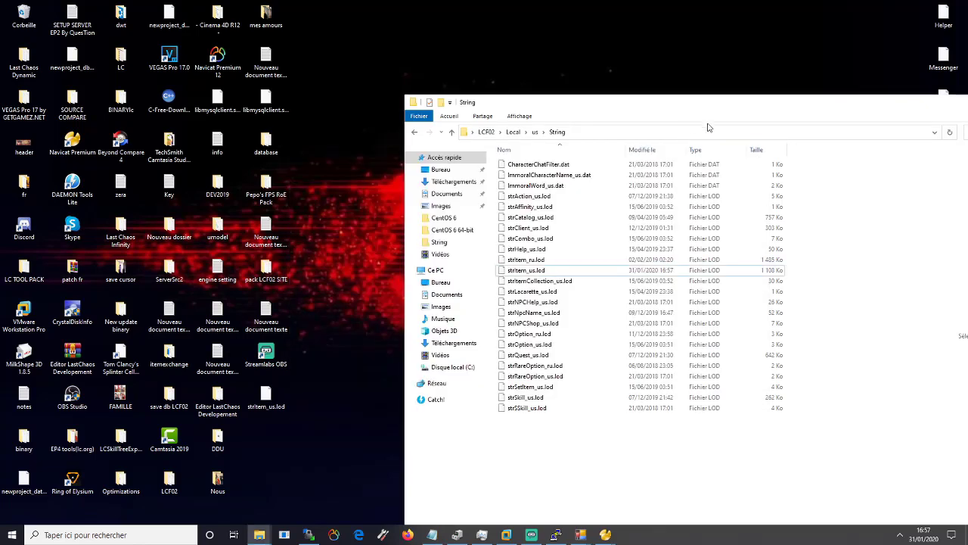
pyautogui.moveTo(719, 106); pyautogui.dragTo(401, 56)
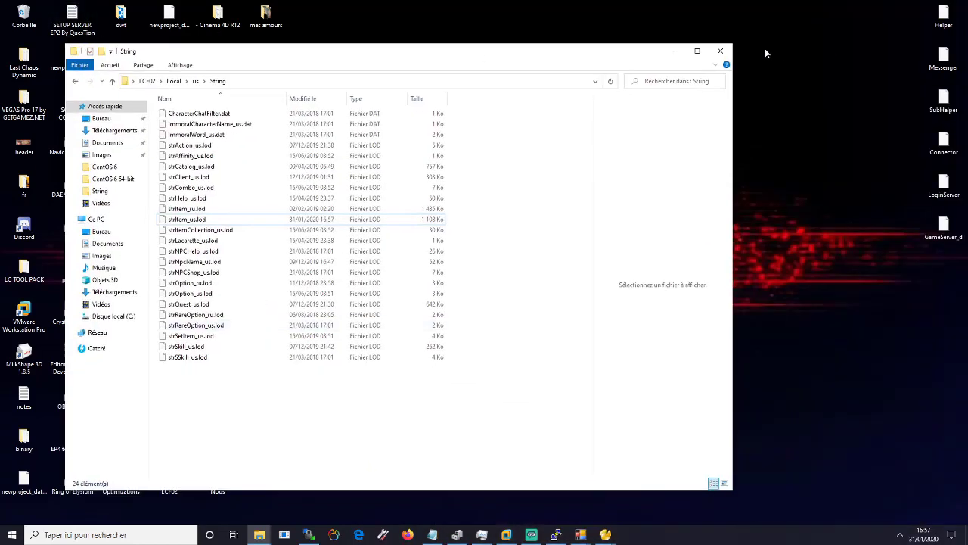
pyautogui.click(721, 51)
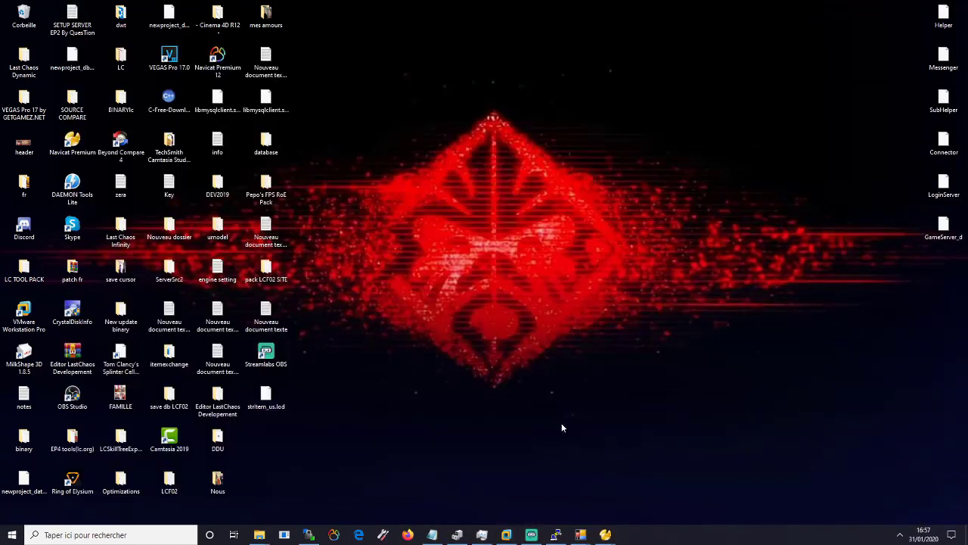
# Open the MultiExport EP4 Heretik folder inside Editor LastChaos Developement.
pyautogui.rightClick(260, 535)
pyautogui.click(296, 516)
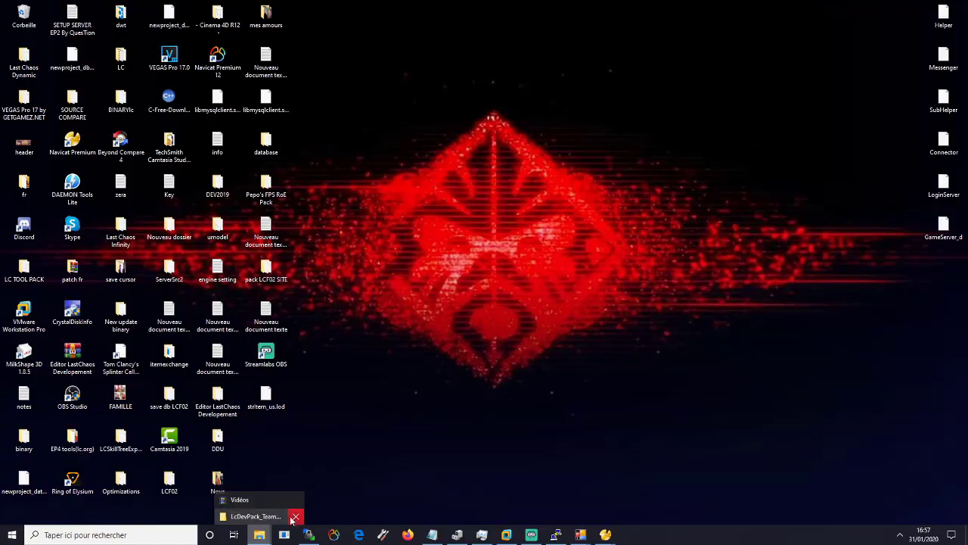
pyautogui.click(288, 515)
pyautogui.click(189, 33)
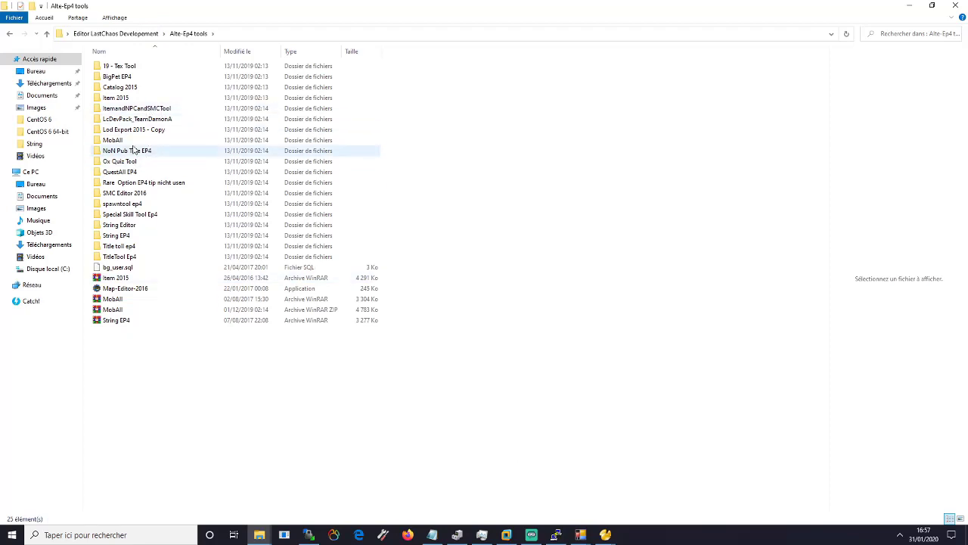
pyautogui.click(116, 34)
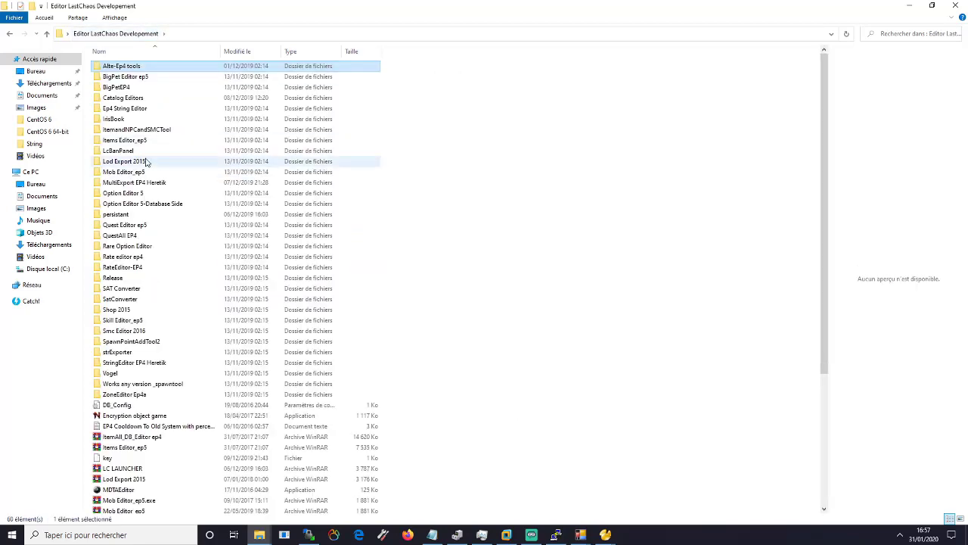
pyautogui.doubleClick(127, 185)
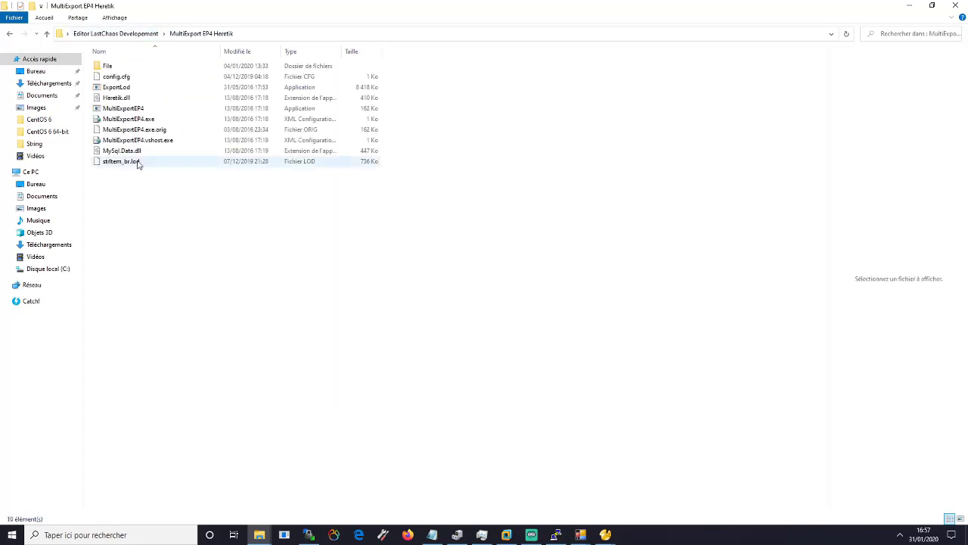
# Open config.cfg from the MultiExport EP4 Heretik folder in Notepad++.
pyautogui.click(115, 78)
pyautogui.rightClick(114, 78)
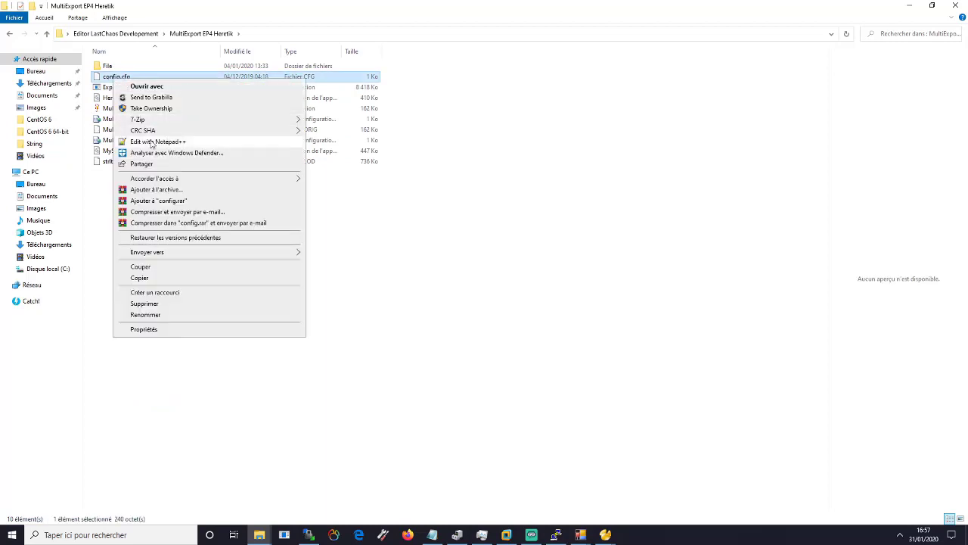
pyautogui.click(144, 144)
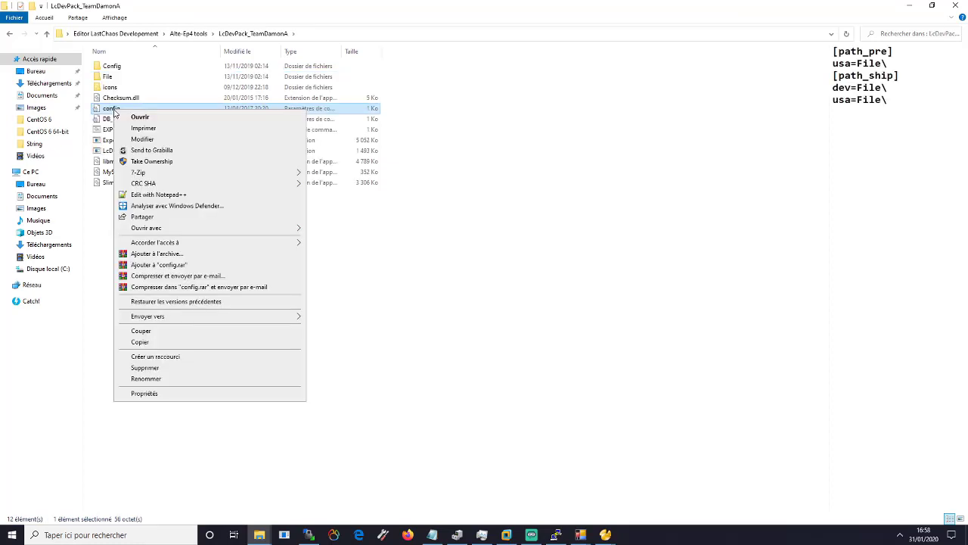
# Open Settings.cfg from the LcDevPack_TeamDamonA Config folder in Notepad++, quitting the crashed application.
pyautogui.click(115, 67)
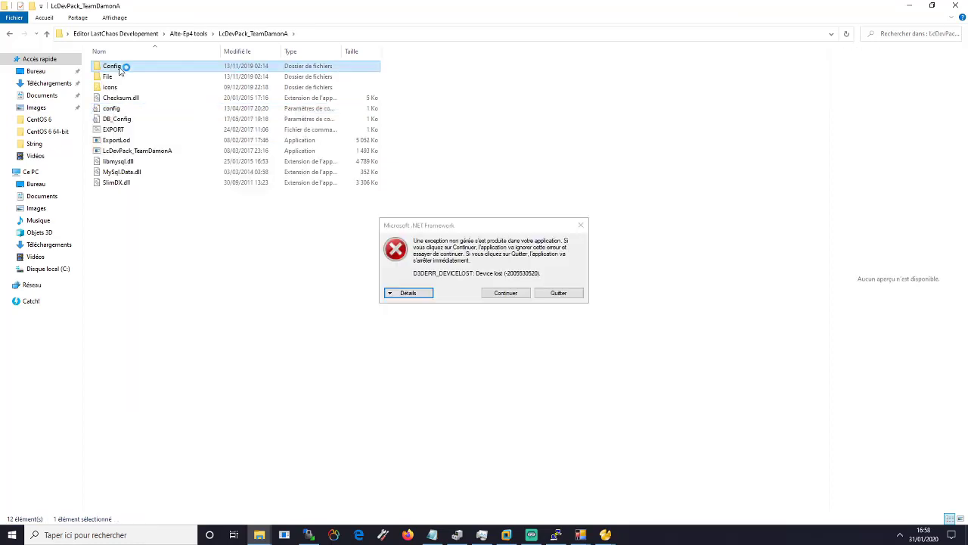
pyautogui.doubleClick(115, 67)
pyautogui.click(557, 293)
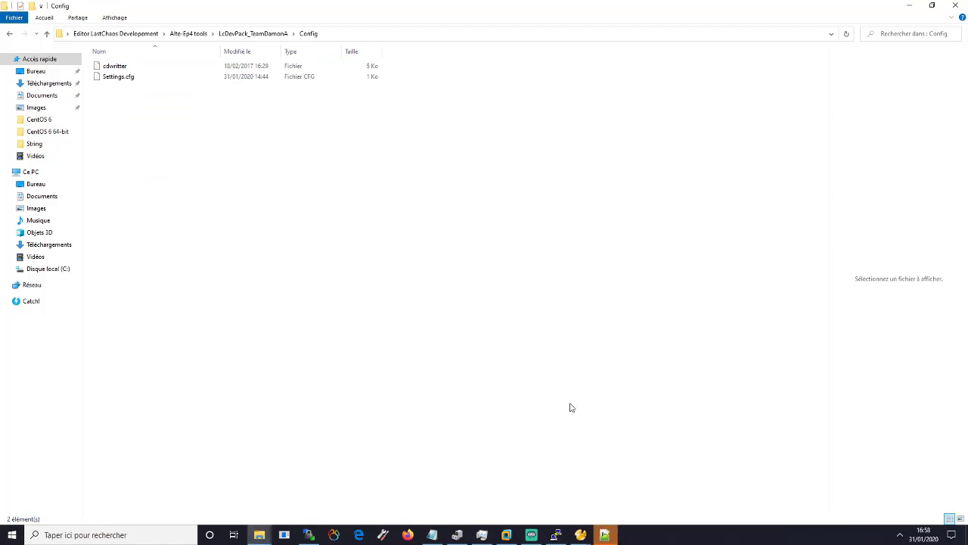
pyautogui.click(118, 79)
pyautogui.rightClick(121, 81)
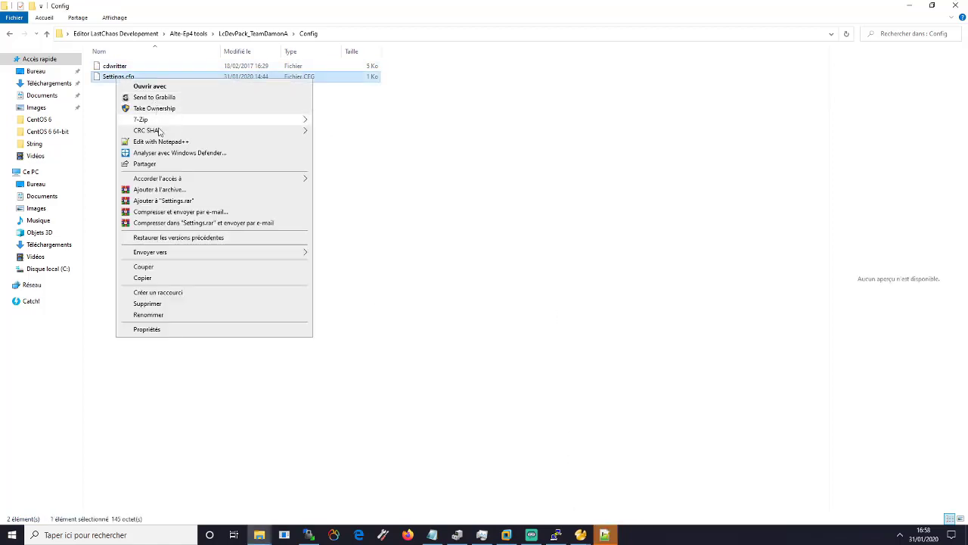
pyautogui.click(166, 143)
# Replace the MySQL host in config.cfg with 192.168.202.131 from Settings.cfg.
pyautogui.click(31, 41)
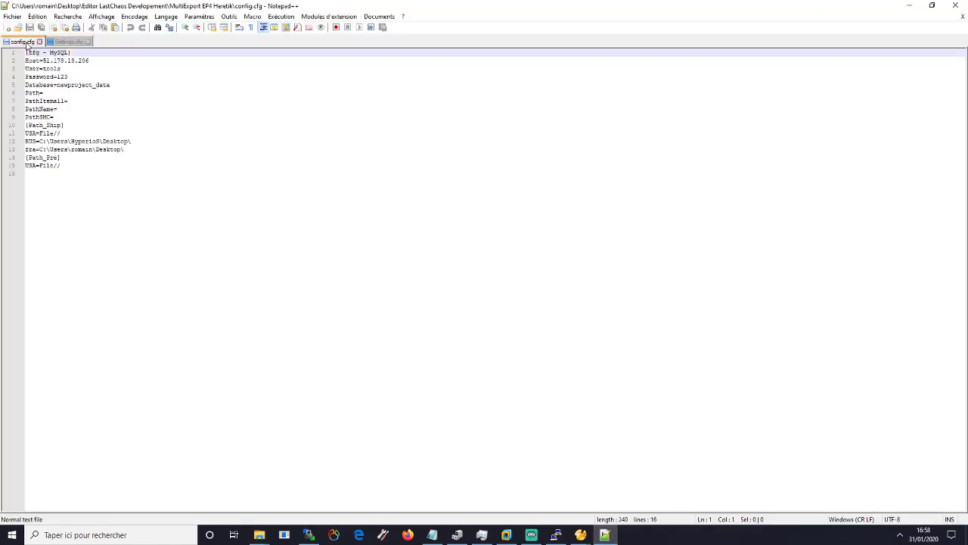
pyautogui.click(64, 42)
pyautogui.moveTo(112, 85); pyautogui.dragTo(60, 85)
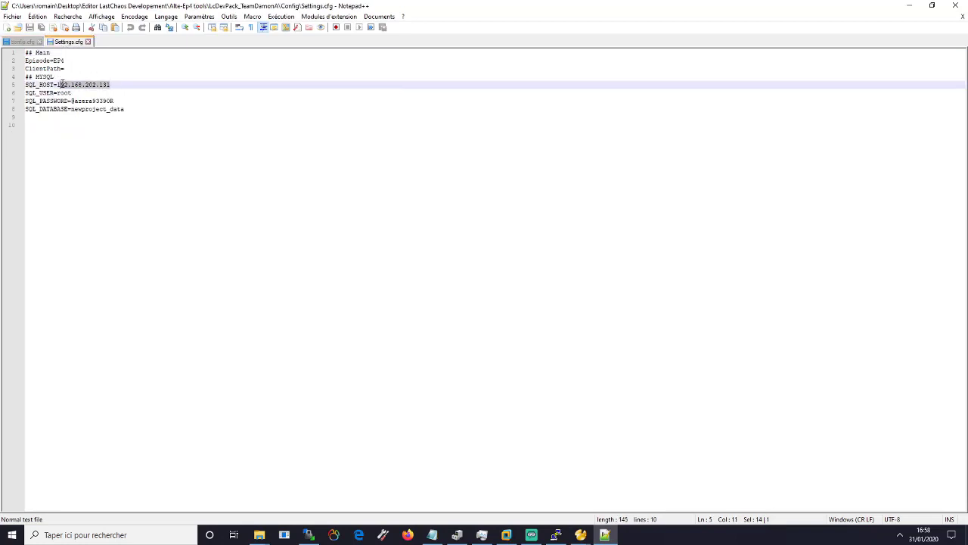
pyautogui.click(21, 43)
pyautogui.click(75, 61)
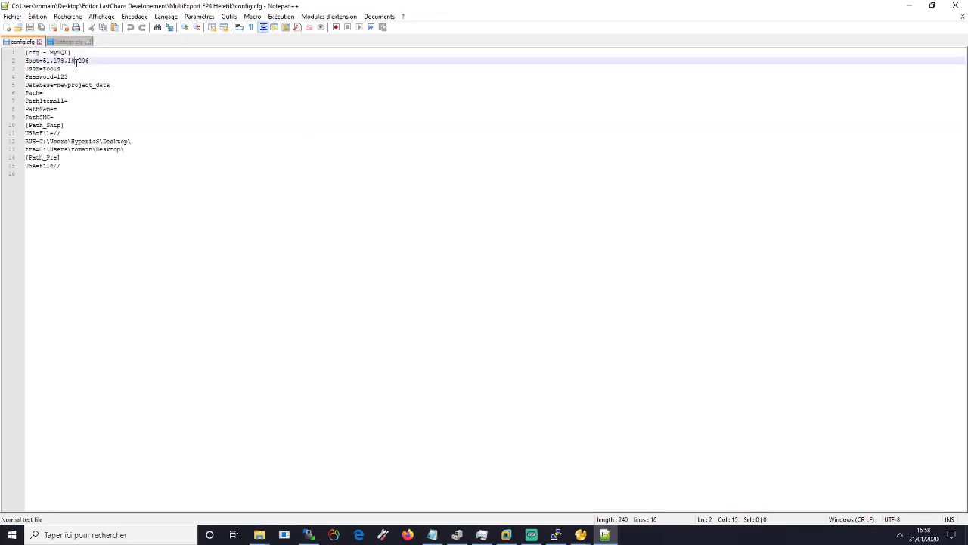
pyautogui.moveTo(90, 60); pyautogui.dragTo(51, 60)
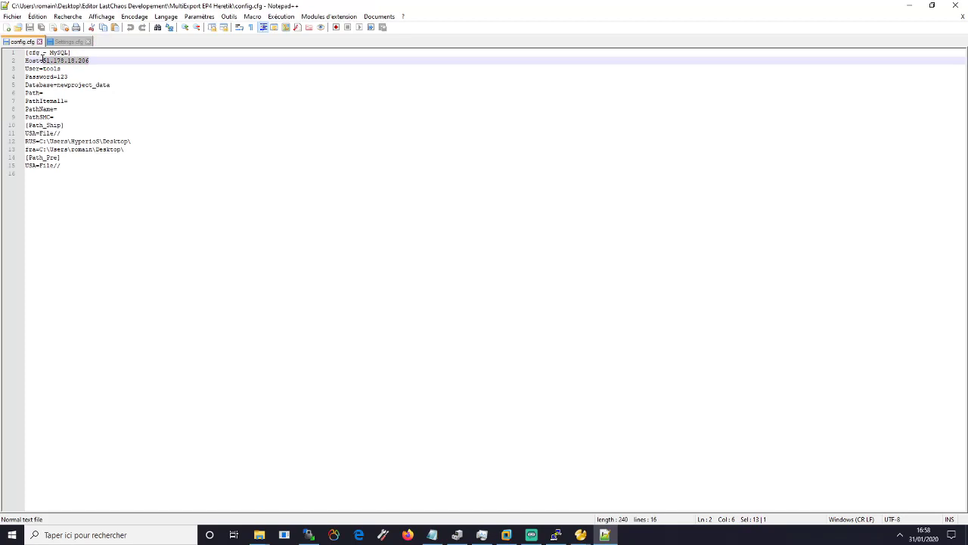
pyautogui.write('192.168.202.131')
# Set the MySQL password in config.cfg to the one from Settings.cfg and the user to root, and save the file.
pyautogui.click(67, 42)
pyautogui.click(120, 101)
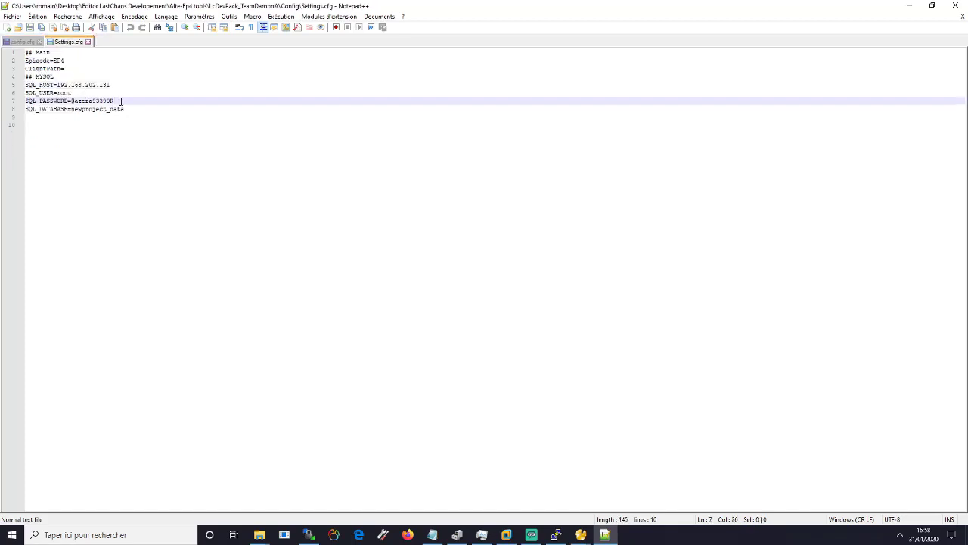
pyautogui.click(34, 42)
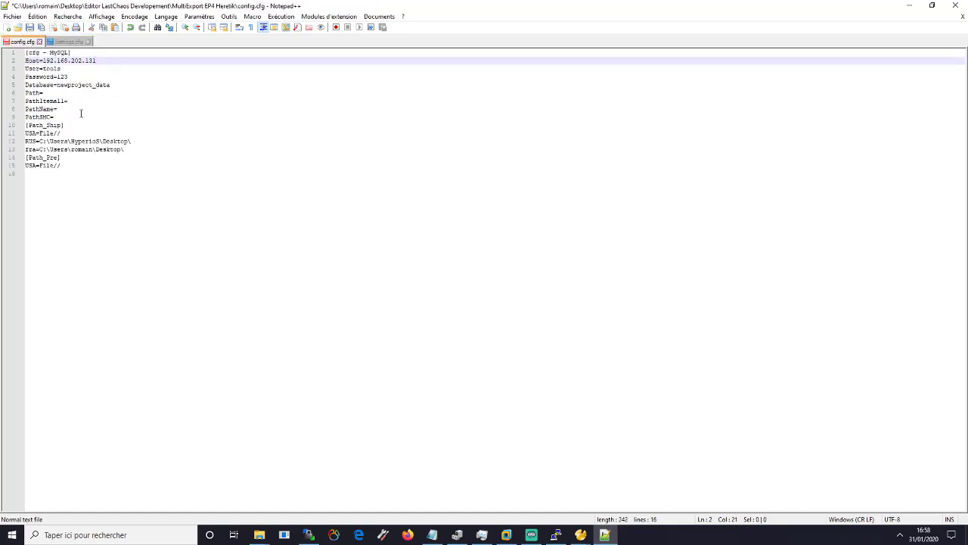
pyautogui.moveTo(68, 76); pyautogui.dragTo(61, 76)
pyautogui.hotkey('ctrl', 'v')
pyautogui.click(67, 70)
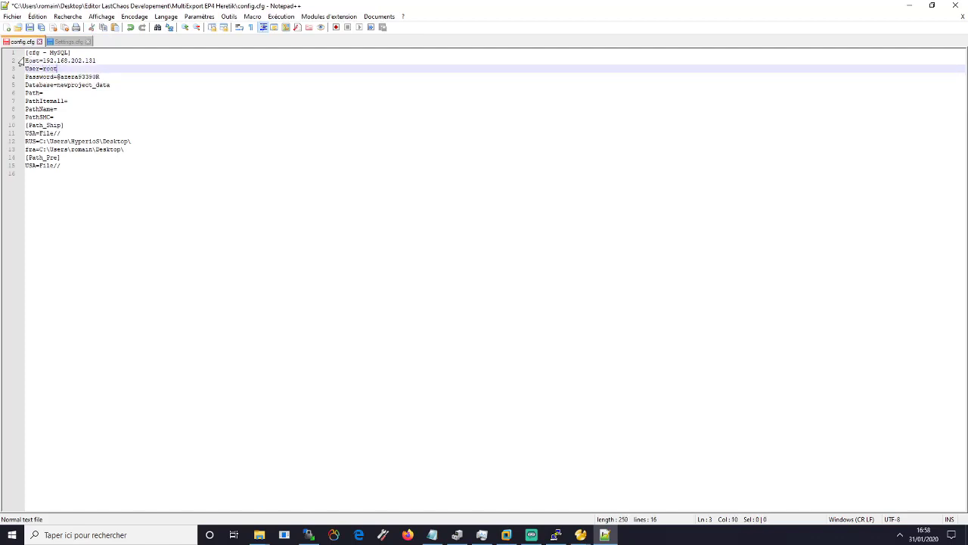
pyautogui.click(28, 27)
pyautogui.click(909, 6)
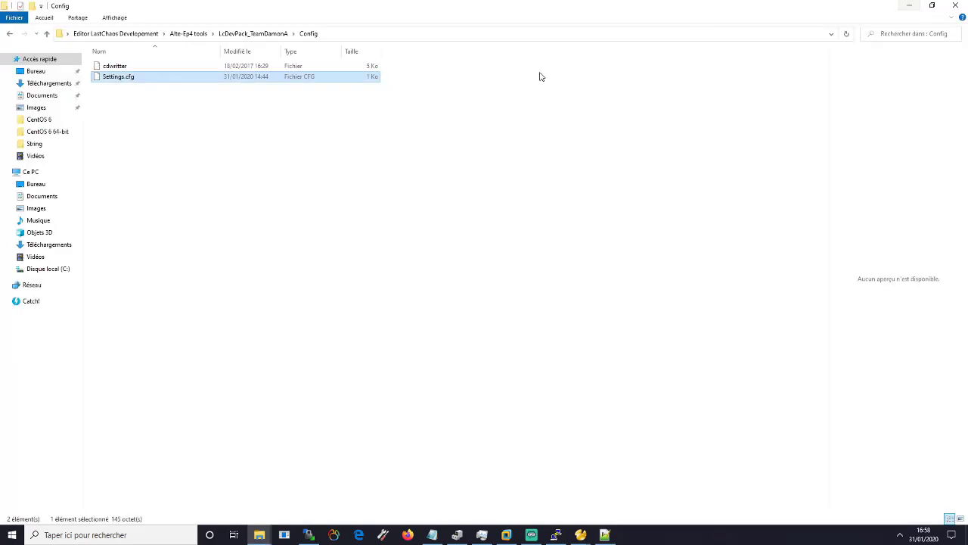
# Return to the MultiExport EP4 Heretik folder, launch MultiExportEP4, and clear the other windows from the desktop.
pyautogui.click(254, 33)
pyautogui.click(183, 35)
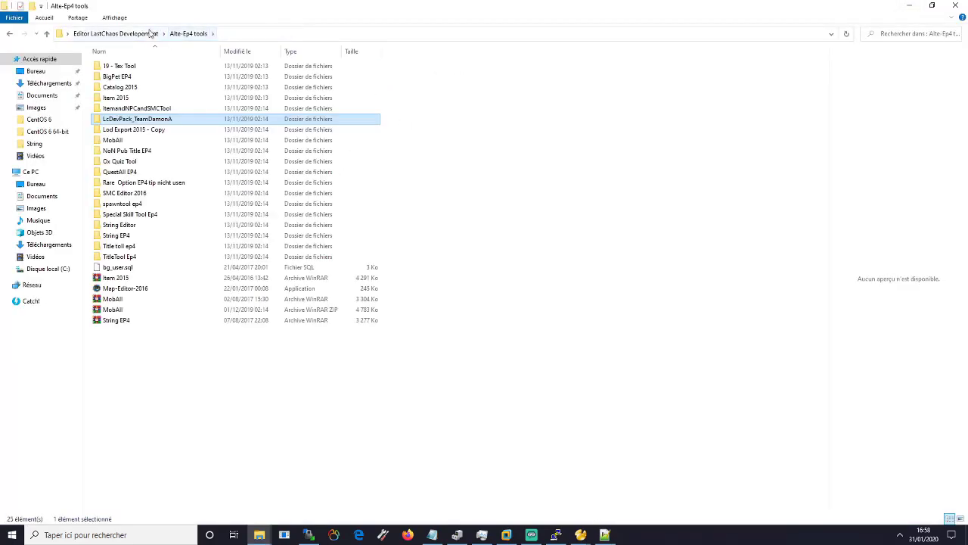
pyautogui.click(152, 34)
pyautogui.doubleClick(134, 182)
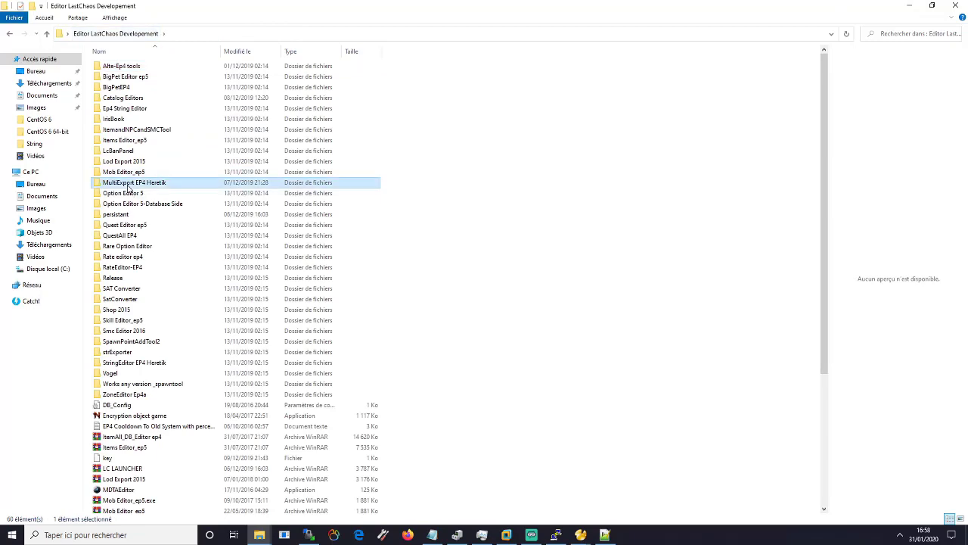
pyautogui.doubleClick(123, 108)
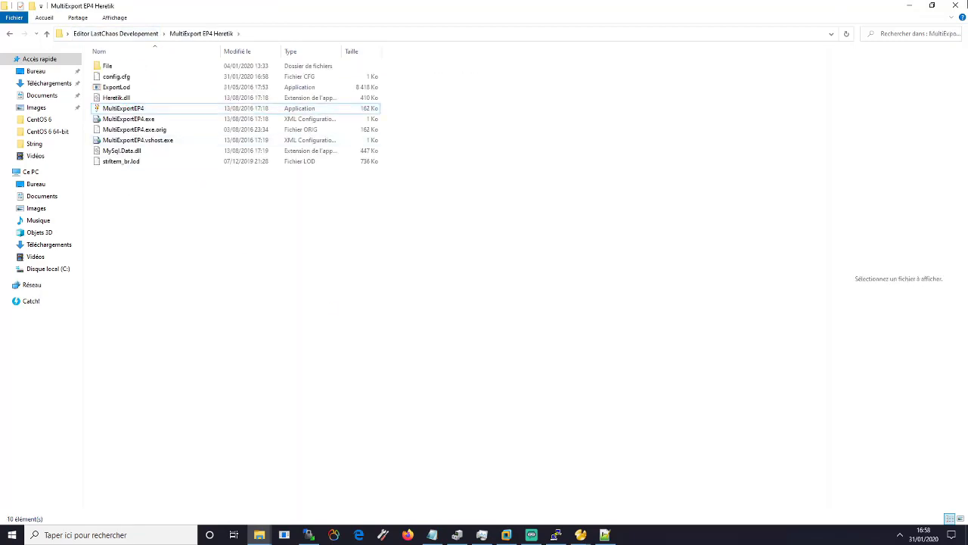
pyautogui.click(910, 6)
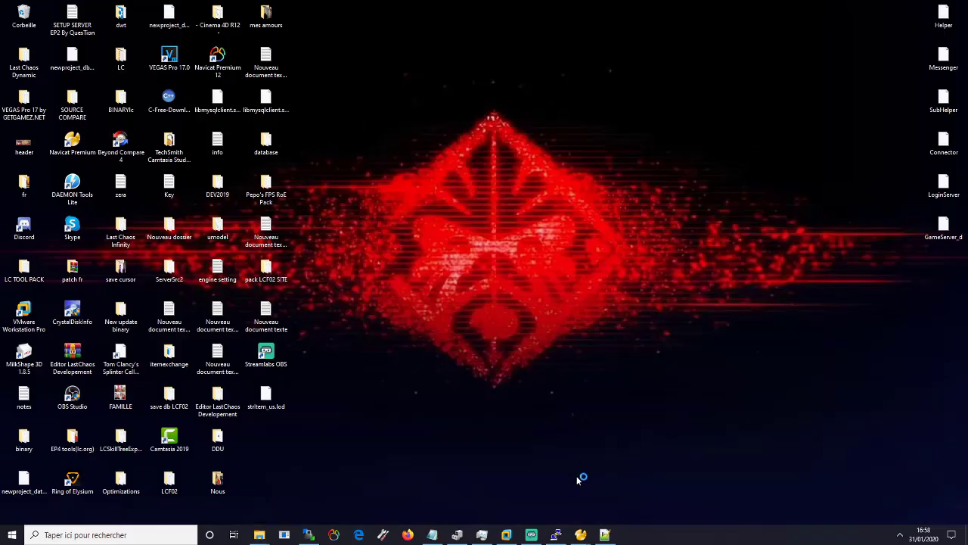
pyautogui.click(532, 535)
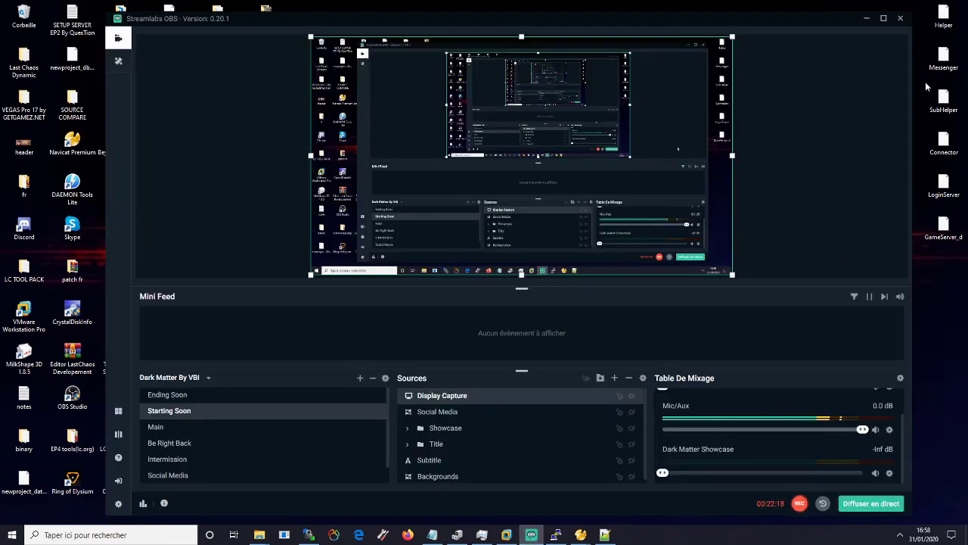
pyautogui.click(868, 20)
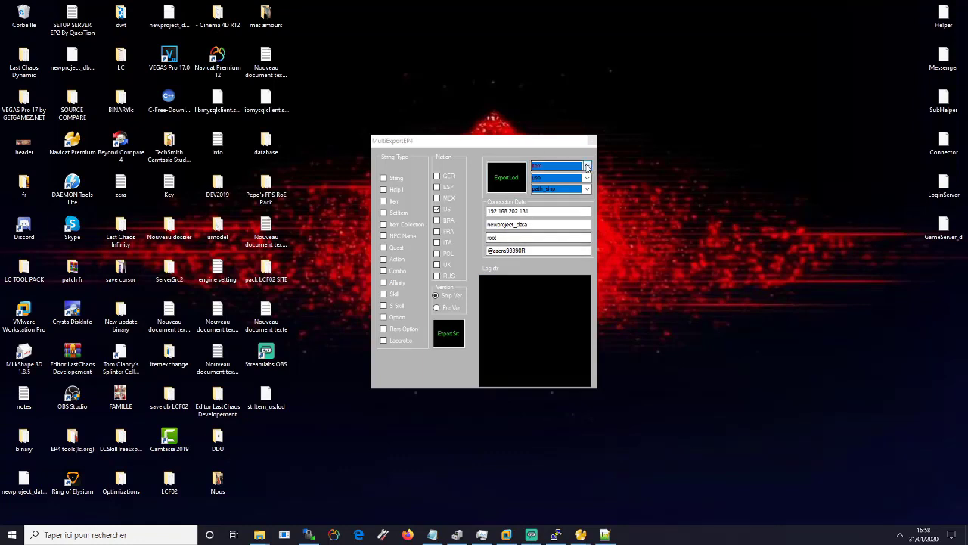
# Export the item lod files and the skill lod file for usa with the path_ship setting.
pyautogui.click(507, 178)
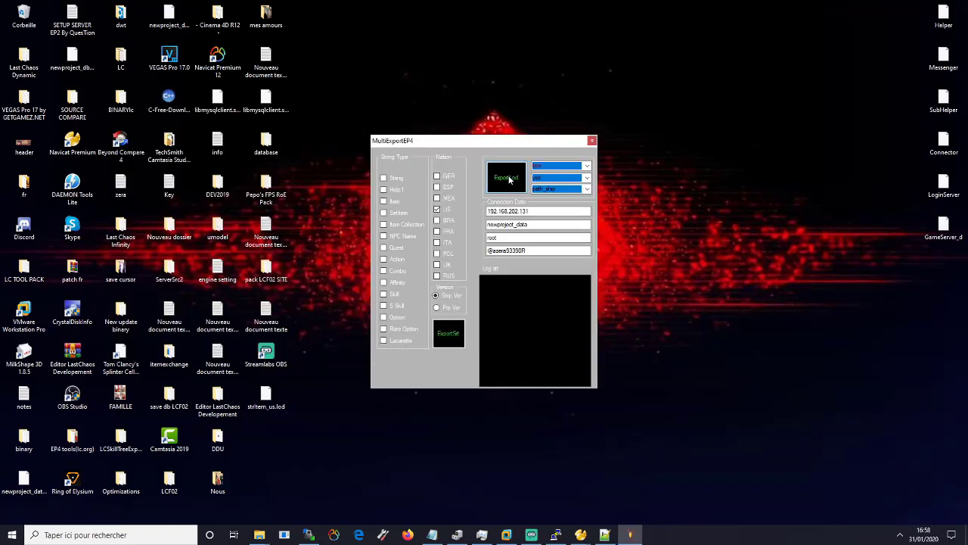
pyautogui.click(587, 166)
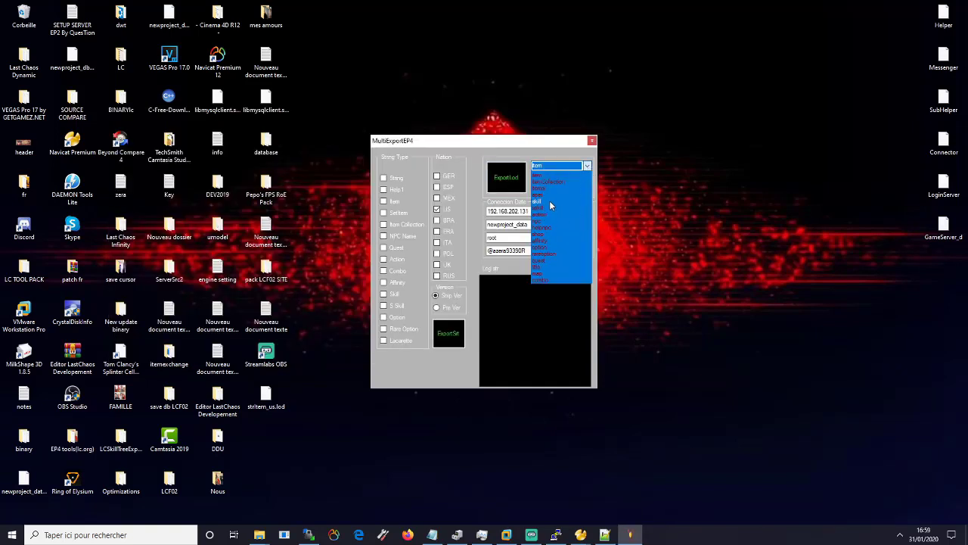
pyautogui.click(550, 203)
pyautogui.click(506, 178)
# Copy the exported itemAll.lod from the File folder of MultiExport EP4 Heretik.
pyautogui.moveTo(262, 534)
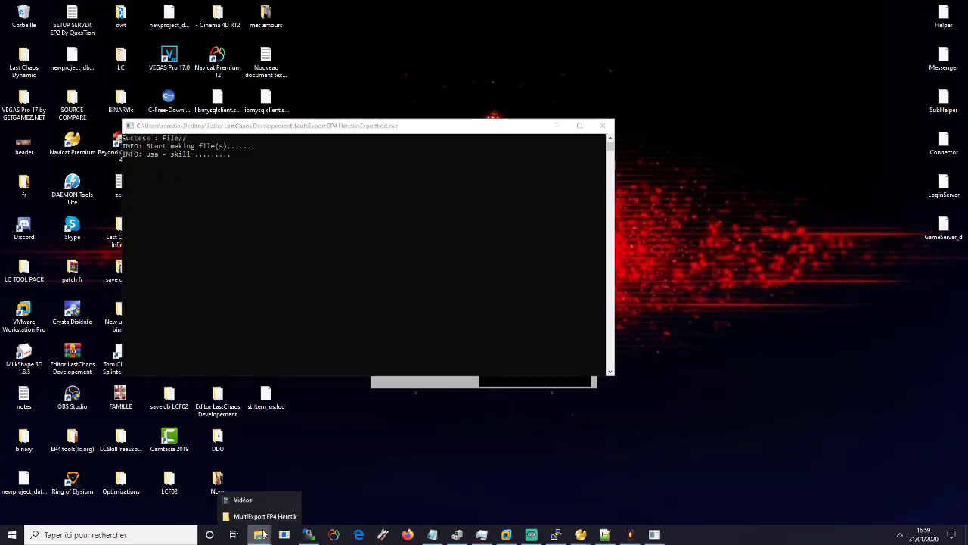
pyautogui.click(251, 516)
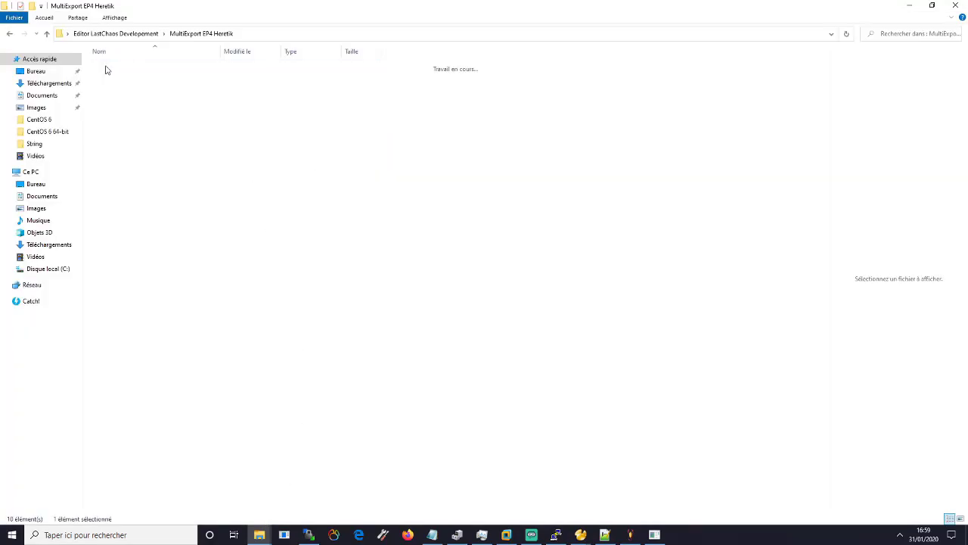
pyautogui.doubleClick(106, 69)
pyautogui.click(117, 66)
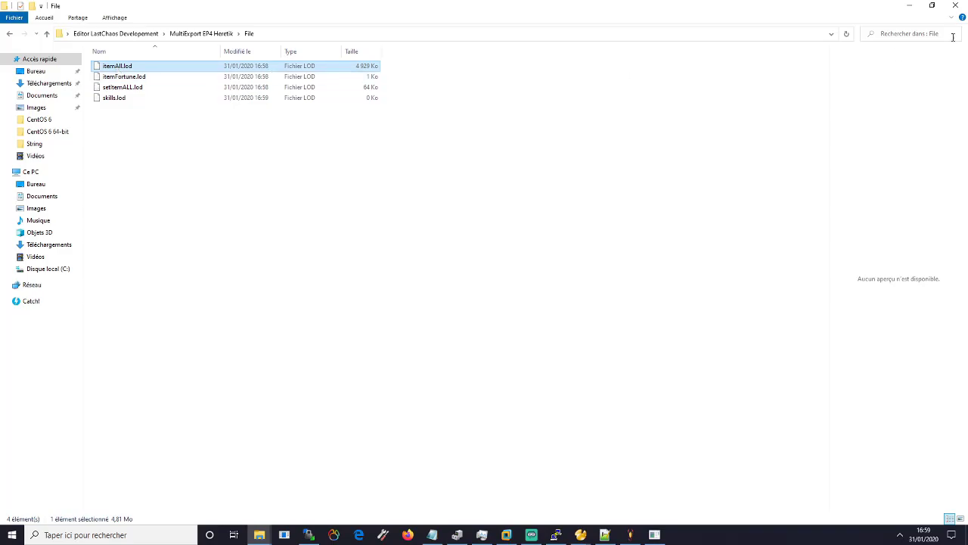
pyautogui.click(910, 5)
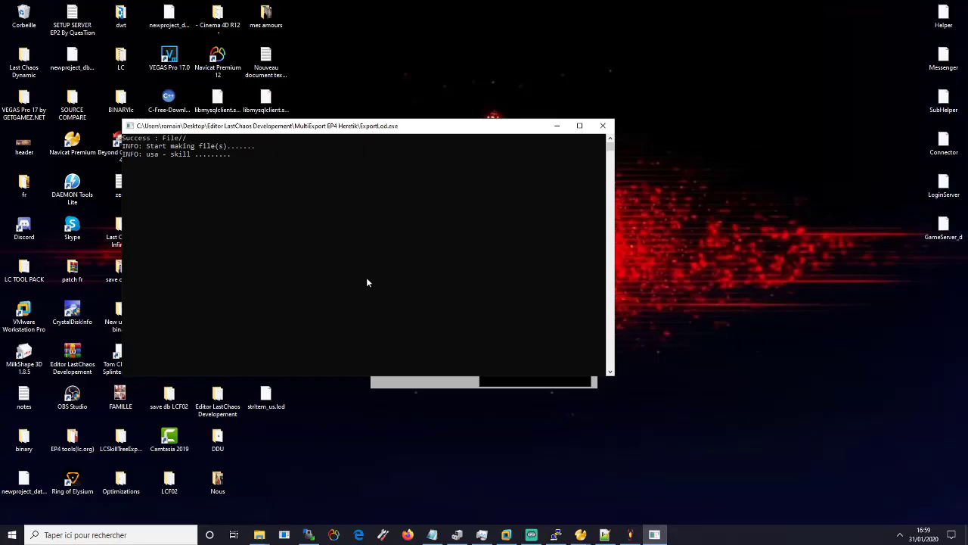
# Paste itemAll.lod into the Data folder of LCF02 on the desktop, replacing the existing file.
pyautogui.doubleClick(217, 399)
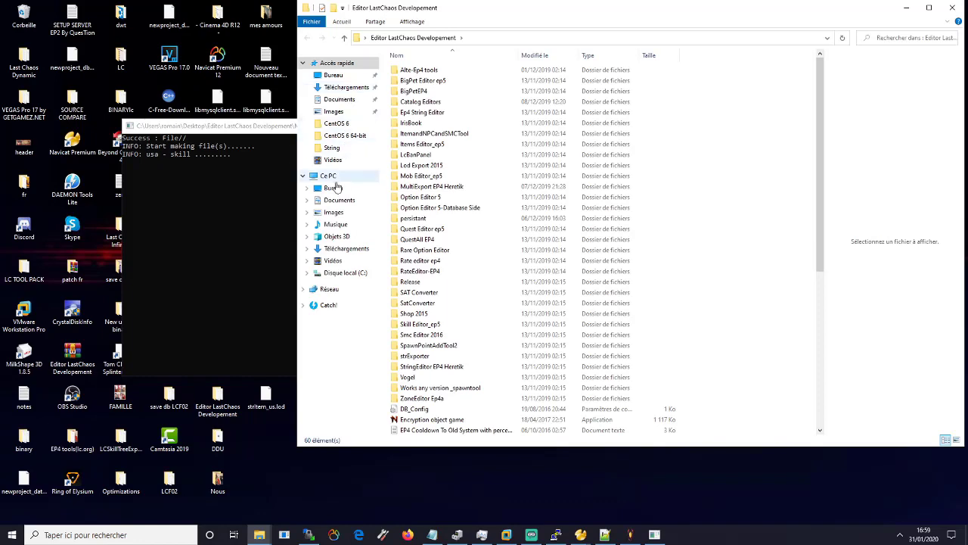
pyautogui.click(339, 75)
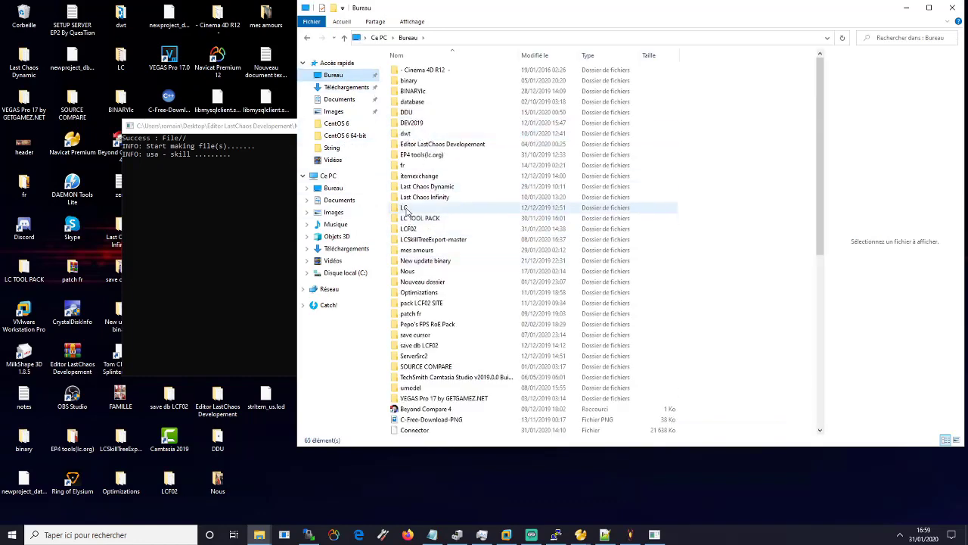
pyautogui.doubleClick(409, 229)
pyautogui.click(408, 93)
pyautogui.doubleClick(408, 92)
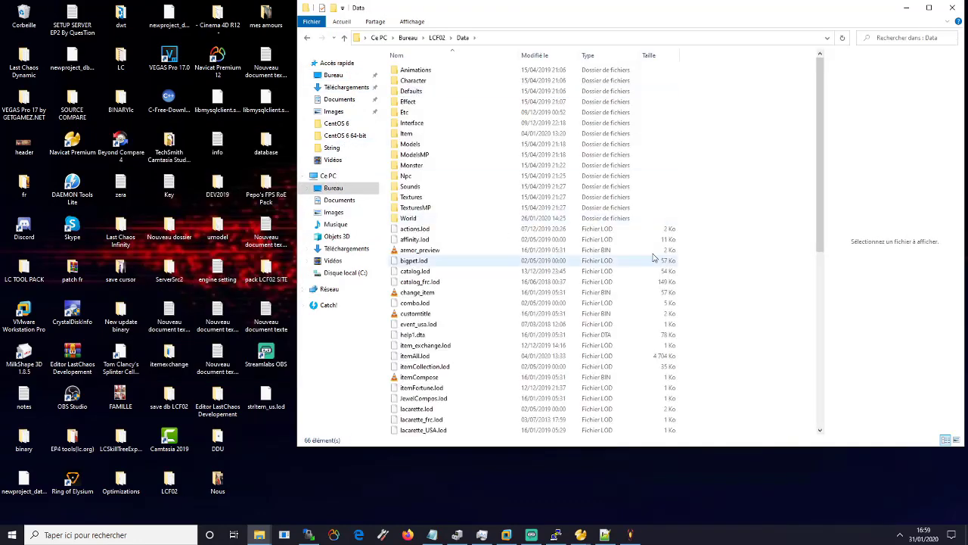
pyautogui.hotkey('ctrl', 'v')
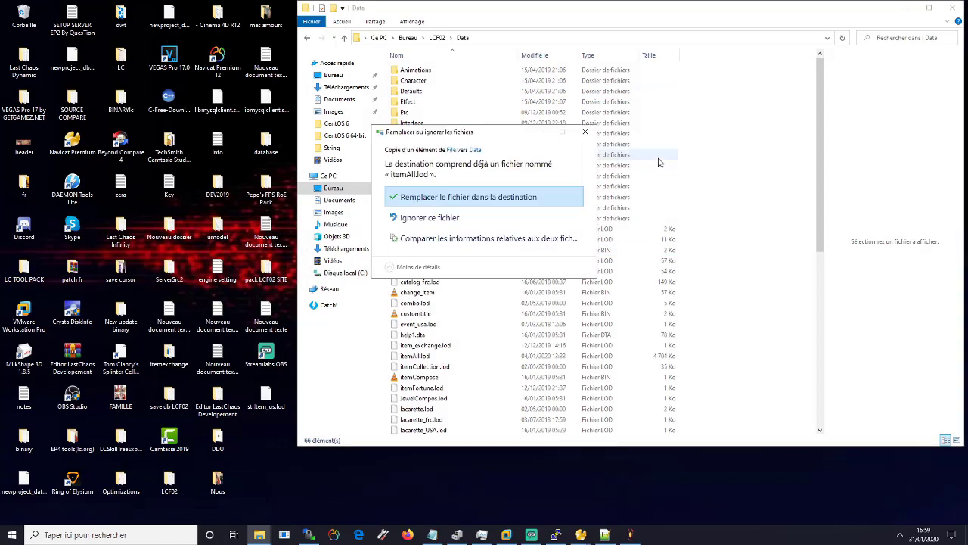
pyautogui.click(506, 199)
# Copy the exported skills.lod from the File folder into the LCF02 Data folder, replacing the existing file.
pyautogui.moveTo(522, 16); pyautogui.dragTo(699, 31)
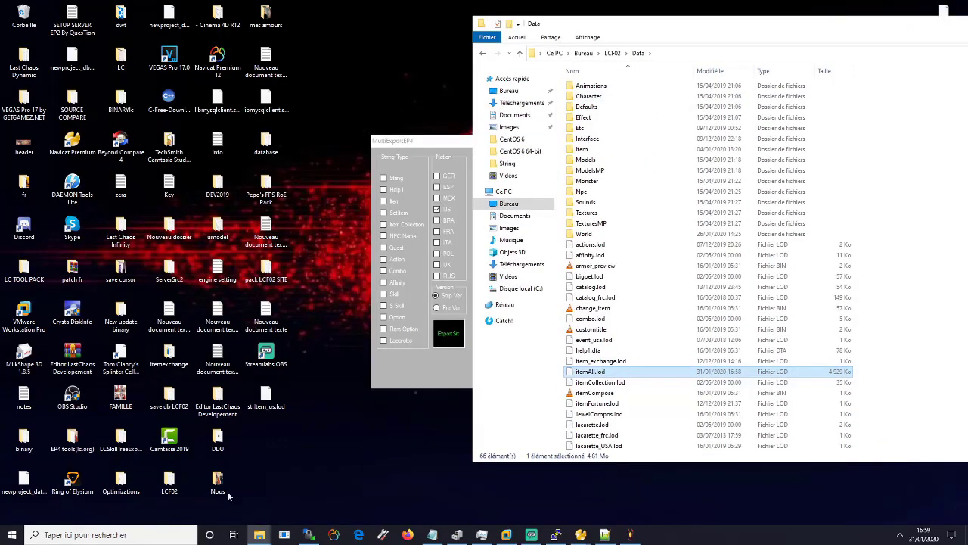
pyautogui.moveTo(259, 534)
pyautogui.click(254, 500)
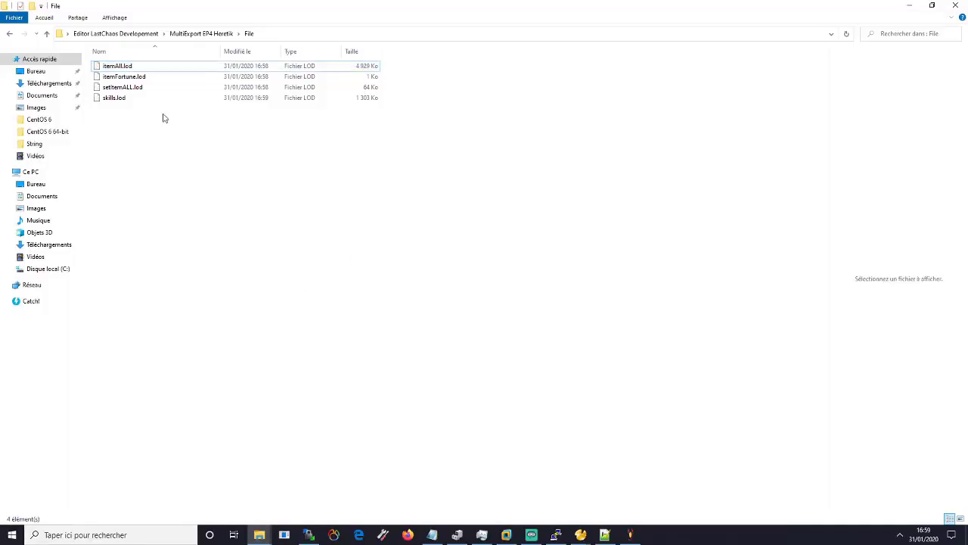
pyautogui.click(112, 99)
pyautogui.click(910, 6)
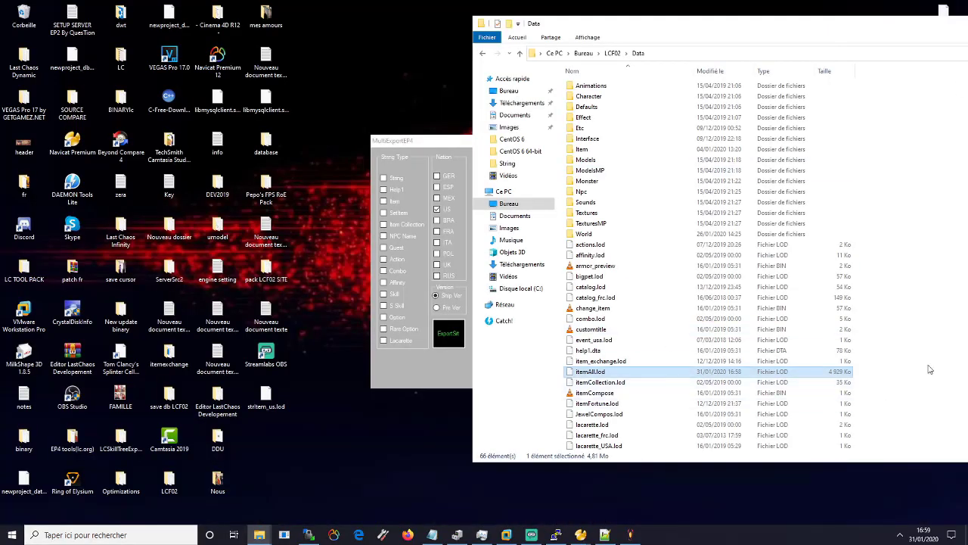
pyautogui.hotkey('ctrl', 'v')
pyautogui.click(488, 195)
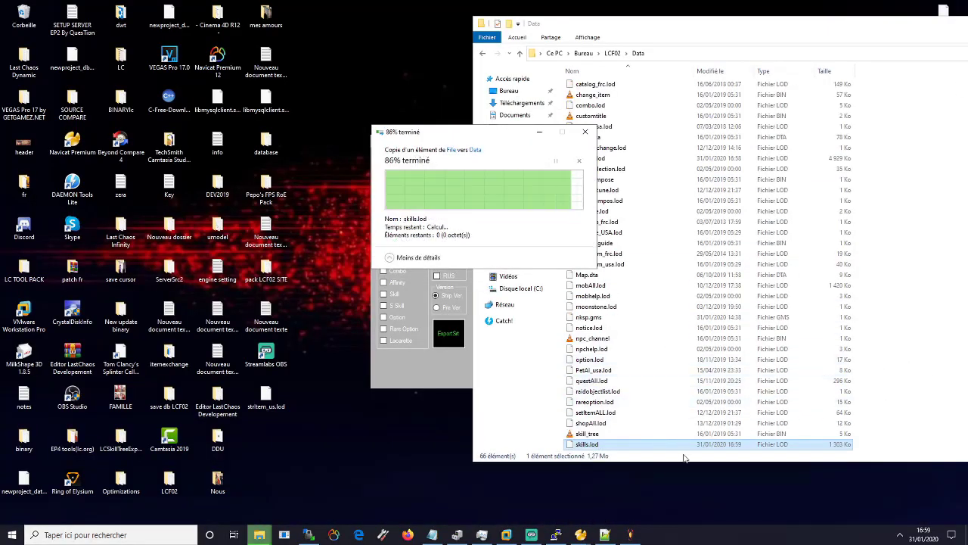
pyautogui.click(885, 407)
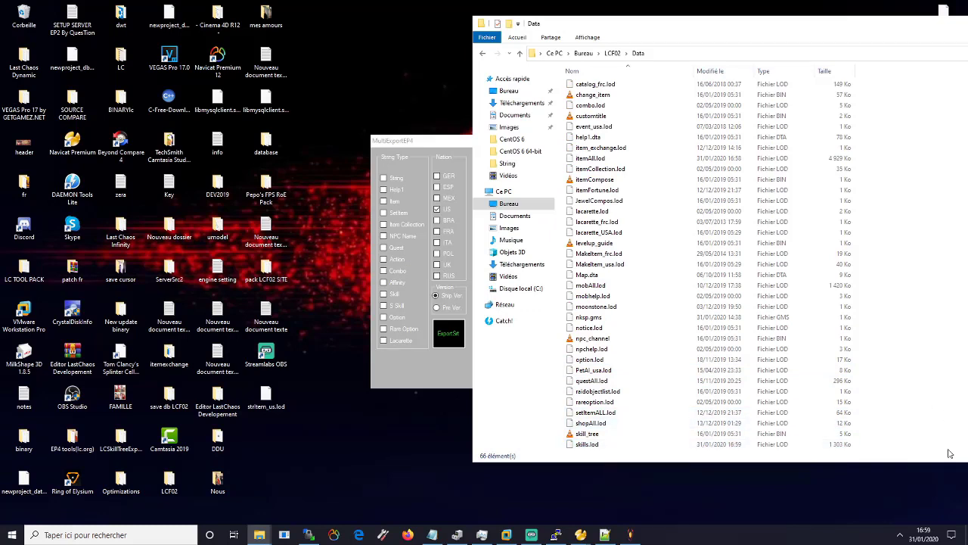
pyautogui.moveTo(809, 40); pyautogui.dragTo(586, 61)
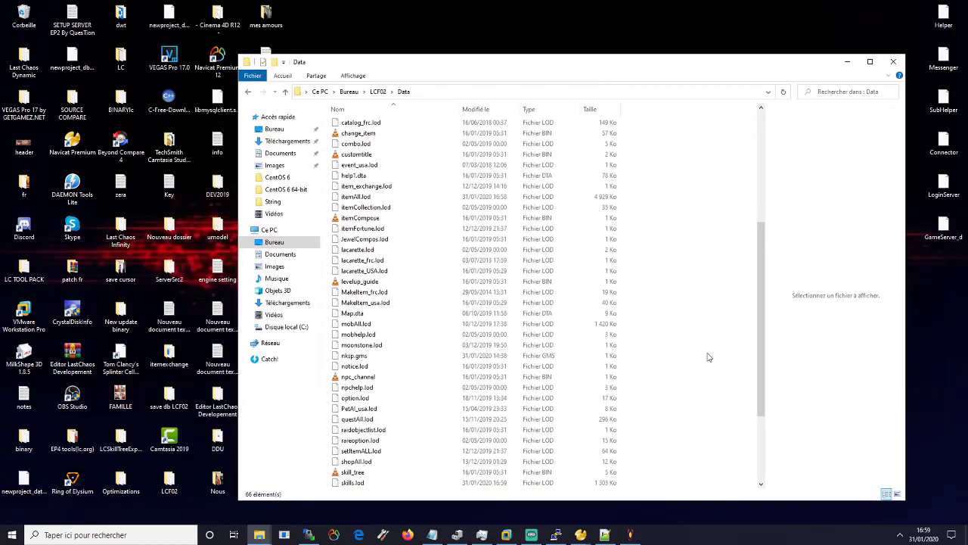
# Clear the desktop by putting away the LCF02 Data folder and the other open windows.
pyautogui.scroll(-4, 714, 364)
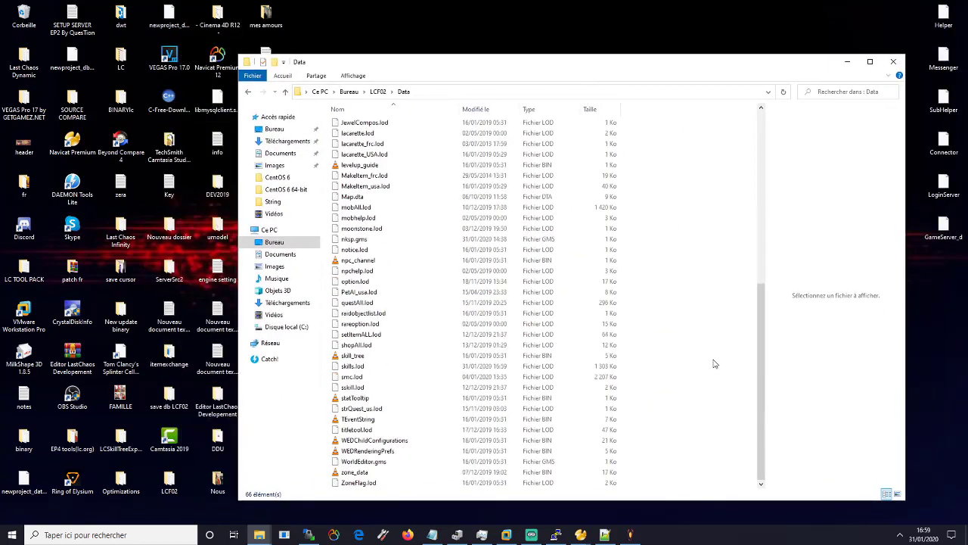
pyautogui.click(848, 66)
pyautogui.click(591, 139)
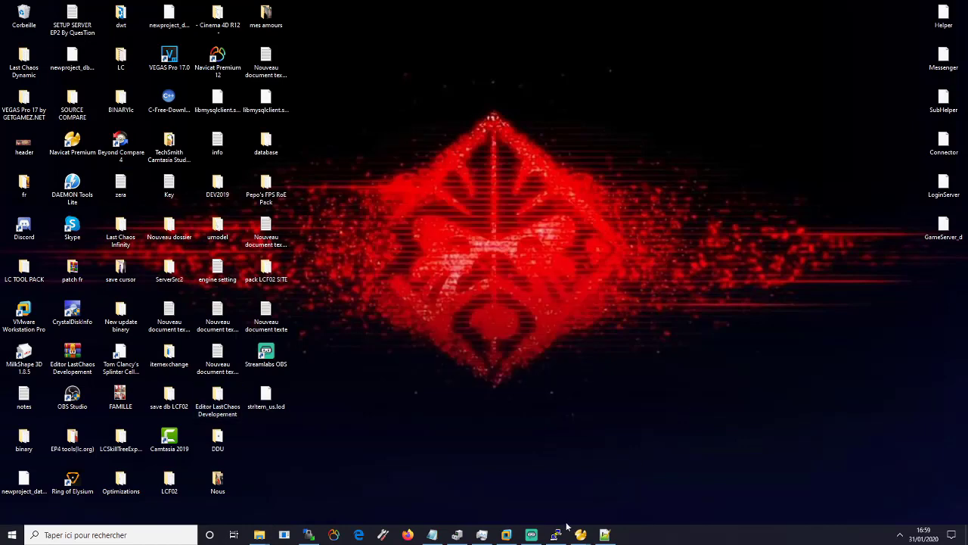
pyautogui.click(556, 535)
pyautogui.click(344, 73)
pyautogui.click(433, 535)
pyautogui.click(433, 535)
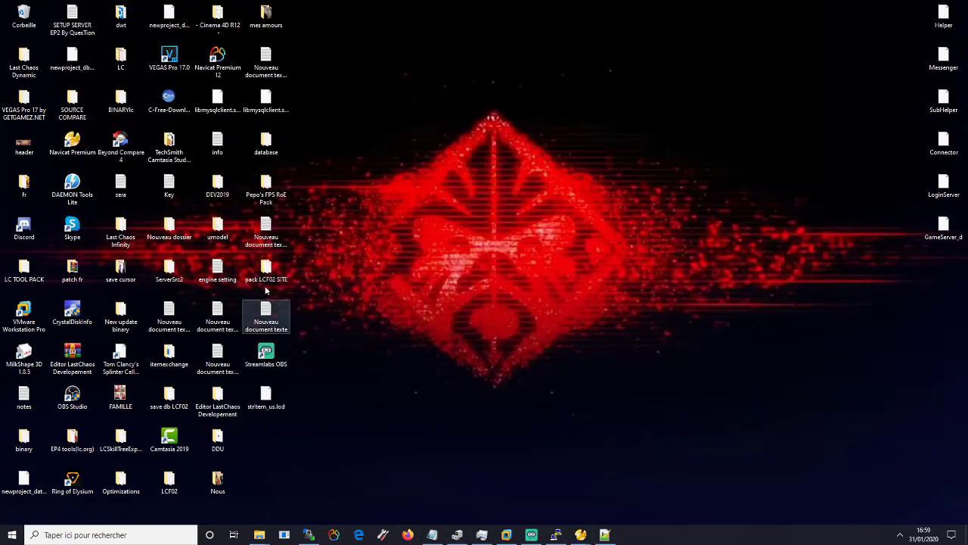
# Open the Lisez-moi notes from the Package VPS folder in BINARYlc and go to the manual server launch commands.
pyautogui.doubleClick(131, 111)
pyautogui.doubleClick(370, 137)
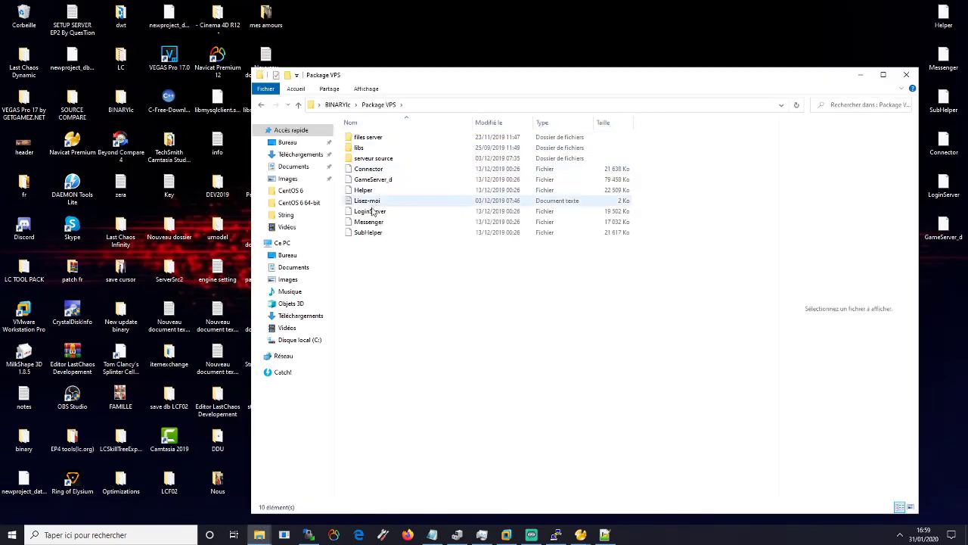
pyautogui.doubleClick(372, 199)
pyautogui.click(860, 74)
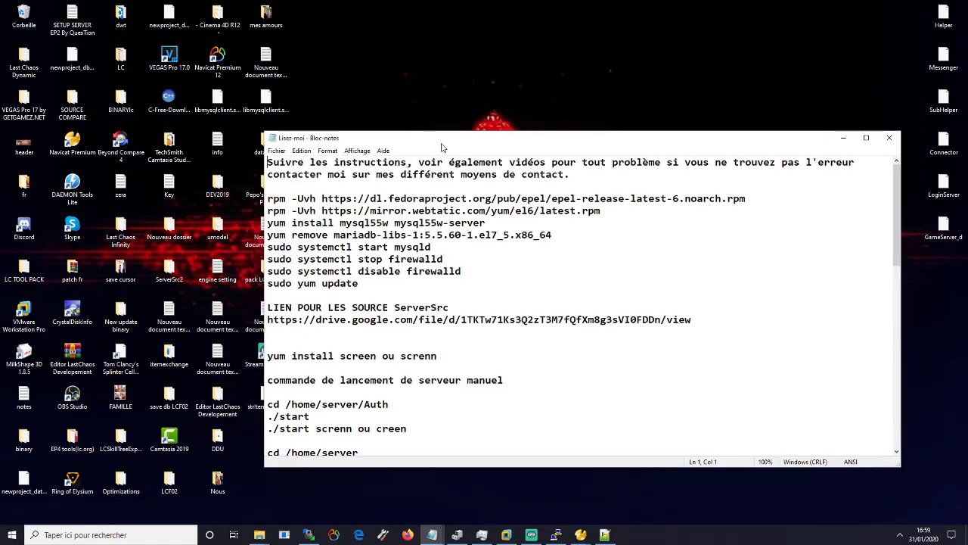
pyautogui.moveTo(454, 138); pyautogui.dragTo(696, 67)
pyautogui.scroll(-3, 699, 234)
pyautogui.click(555, 235)
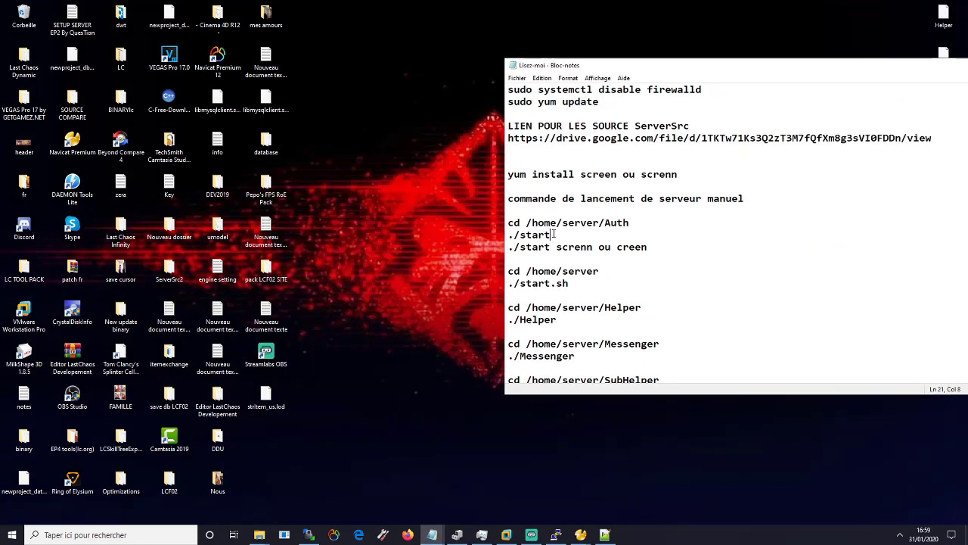
# Copy the Auth launch commands from the notes and run cd /home/server/Auth and ./start in the open PuTTY session.
pyautogui.moveTo(562, 235); pyautogui.dragTo(508, 223)
pyautogui.hotkey('ctrl', 'c')
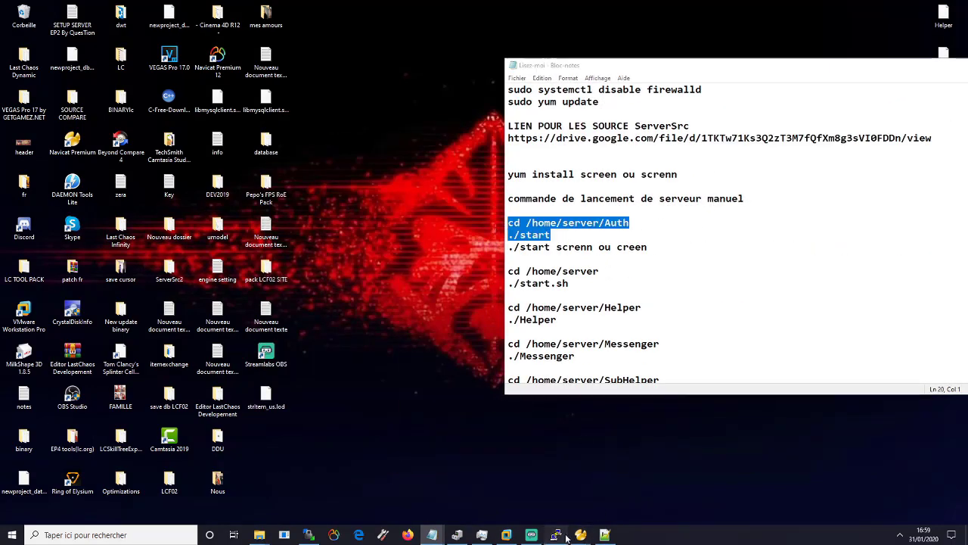
pyautogui.click(556, 535)
pyautogui.press('shift+Insert')
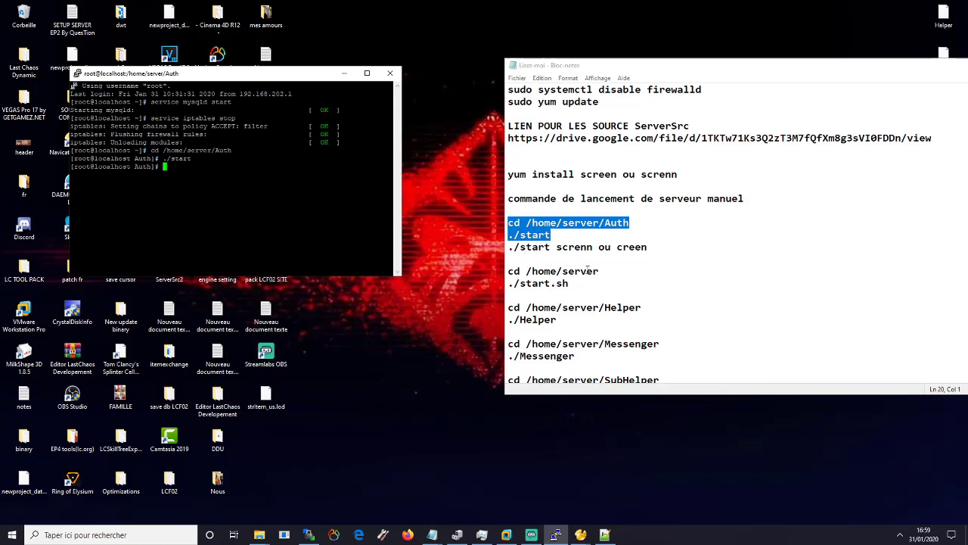
# Open six more PuTTY sessions to the LastChaos server from WinSCP and return to the notes.
pyautogui.moveTo(569, 316); pyautogui.dragTo(509, 307)
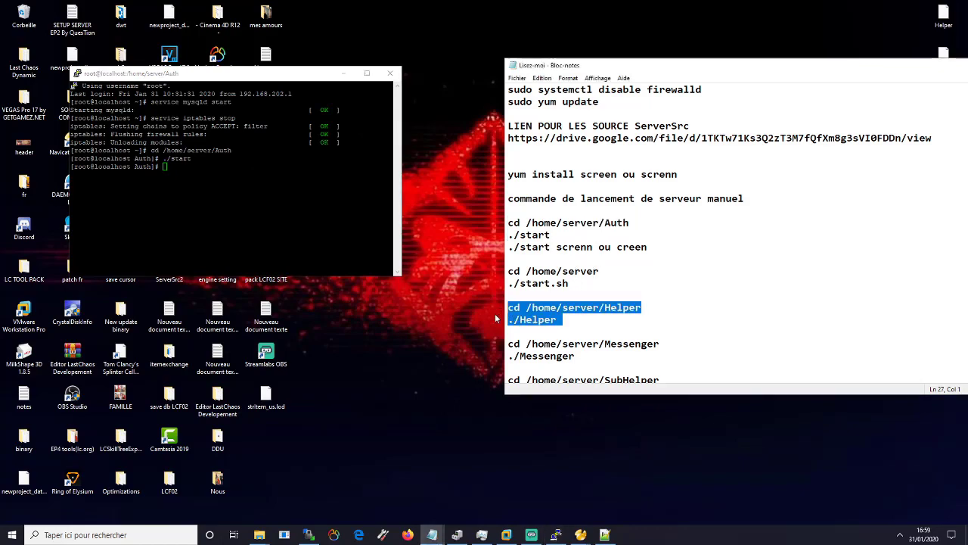
pyautogui.click(309, 534)
pyautogui.moveTo(244, 4); pyautogui.dragTo(787, 156)
pyautogui.click(165, 86)
pyautogui.click(307, 114)
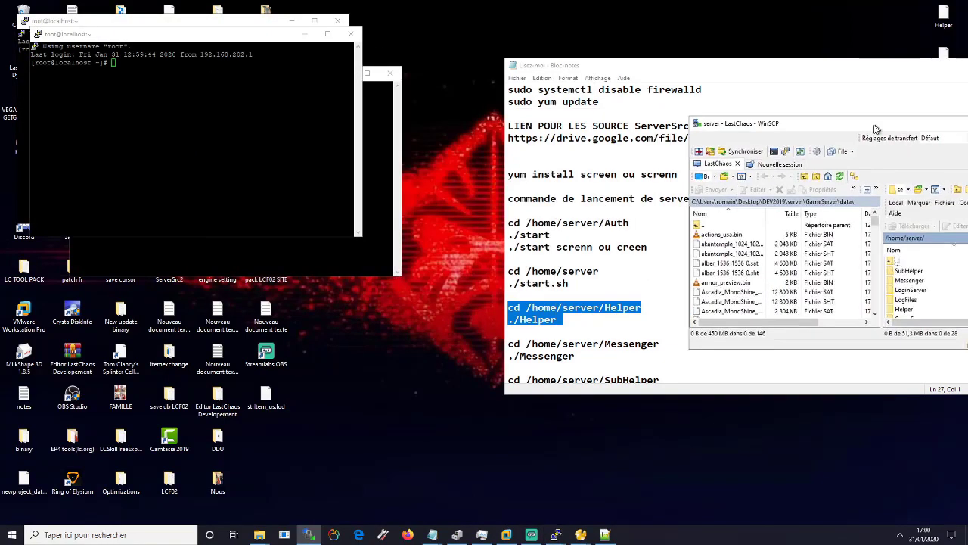
pyautogui.click(787, 155)
pyautogui.click(787, 155)
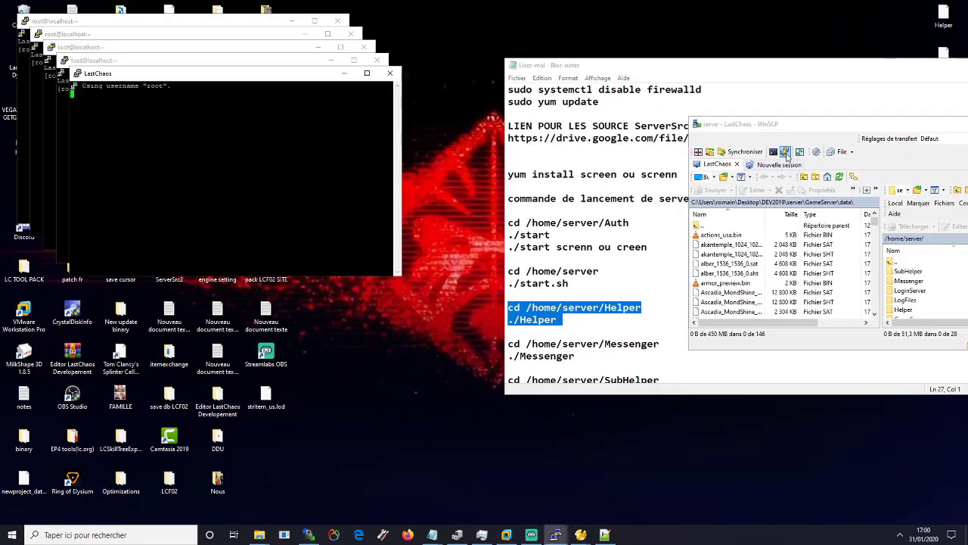
pyautogui.click(787, 155)
pyautogui.click(755, 84)
# Copy the Helper commands, run cd /home/server/Helper and ./Helper in a new session, and minimize it.
pyautogui.moveTo(566, 320); pyautogui.dragTo(508, 307)
pyautogui.hotkey('ctrl', 'c')
pyautogui.rightClick(360, 92)
pyautogui.click(358, 89)
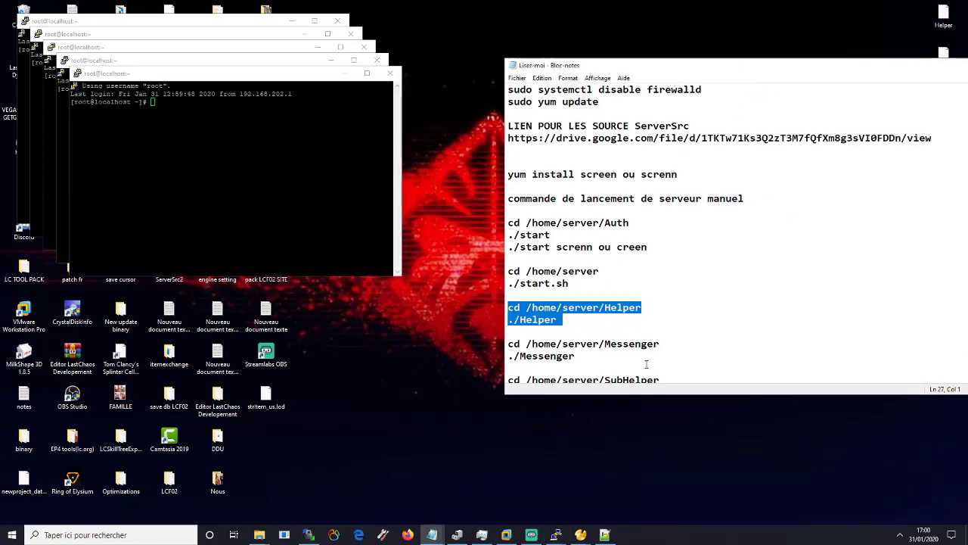
# Copy the Messenger commands, run cd /home/server/Messenger and ./Messenger in a free session, and minimize it.
pyautogui.moveTo(580, 358); pyautogui.dragTo(508, 343)
pyautogui.hotkey('ctrl', 'c')
pyautogui.rightClick(341, 98)
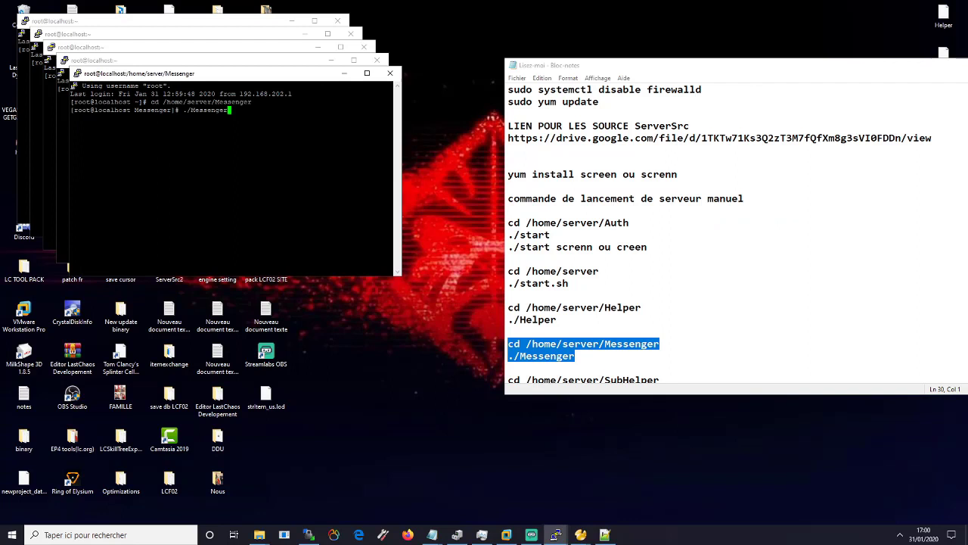
pyautogui.click(344, 73)
# Copy the SubHelper commands, run cd /home/server/SubHelper and ./SubHelper in a free session, and minimize it.
pyautogui.scroll(-2, 600, 352)
pyautogui.moveTo(577, 321); pyautogui.dragTo(508, 307)
pyautogui.hotkey('ctrl', 'c')
pyautogui.rightClick(336, 95)
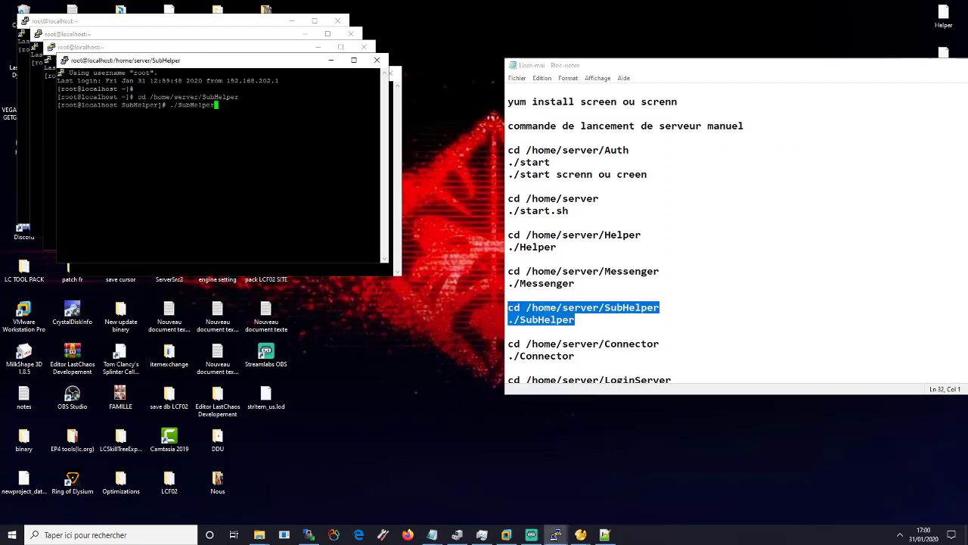
pyautogui.click(331, 61)
# Copy the Connector commands, run cd /home/server/Connector and ./Connector in a free session, and minimize it.
pyautogui.moveTo(581, 359); pyautogui.dragTo(508, 344)
pyautogui.hotkey('ctrl', 'c')
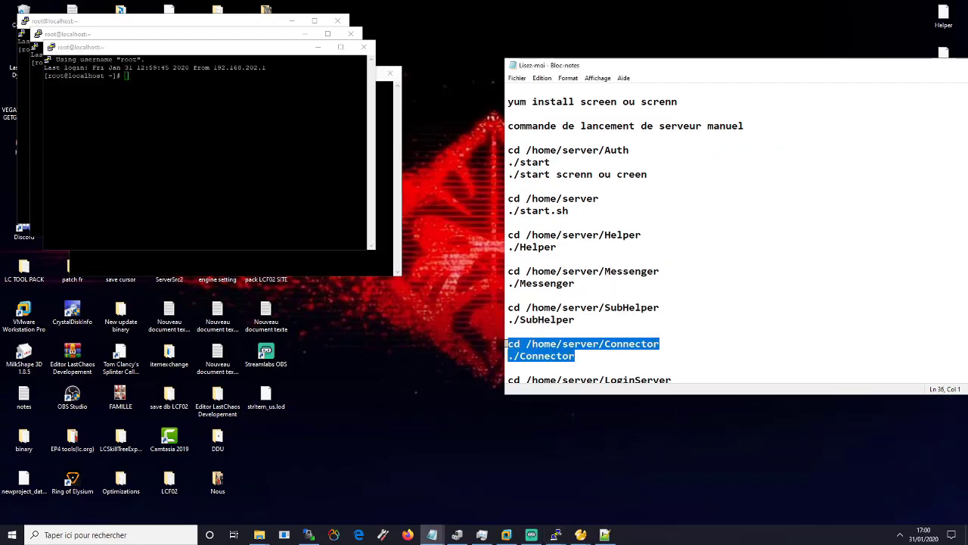
pyautogui.rightClick(333, 95)
pyautogui.click(318, 47)
# Copy the LoginServer commands, run cd /home/server/LoginServer and ./LoginServer in a free session, and minimize it.
pyautogui.scroll(-2, 596, 360)
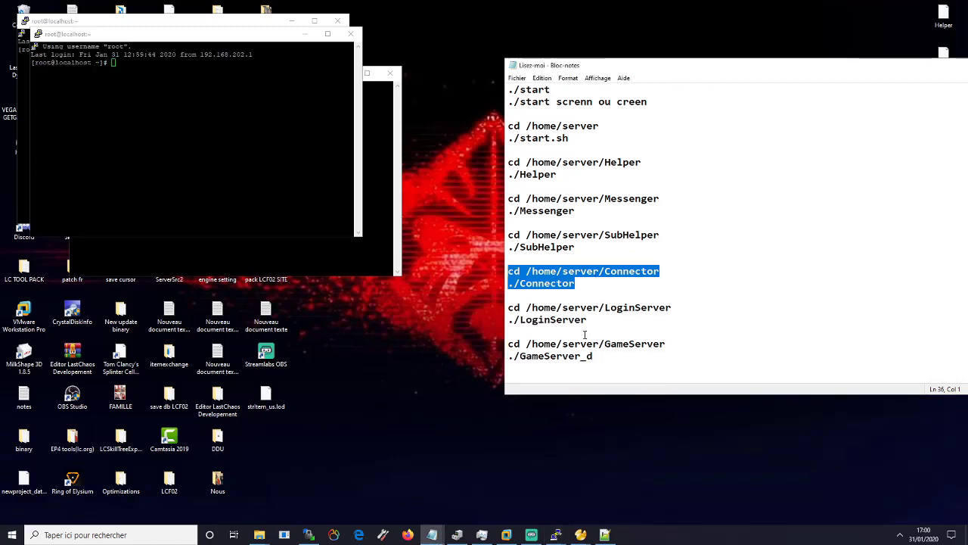
pyautogui.moveTo(586, 320); pyautogui.dragTo(507, 308)
pyautogui.hotkey('ctrl', 'c')
pyautogui.rightClick(333, 95)
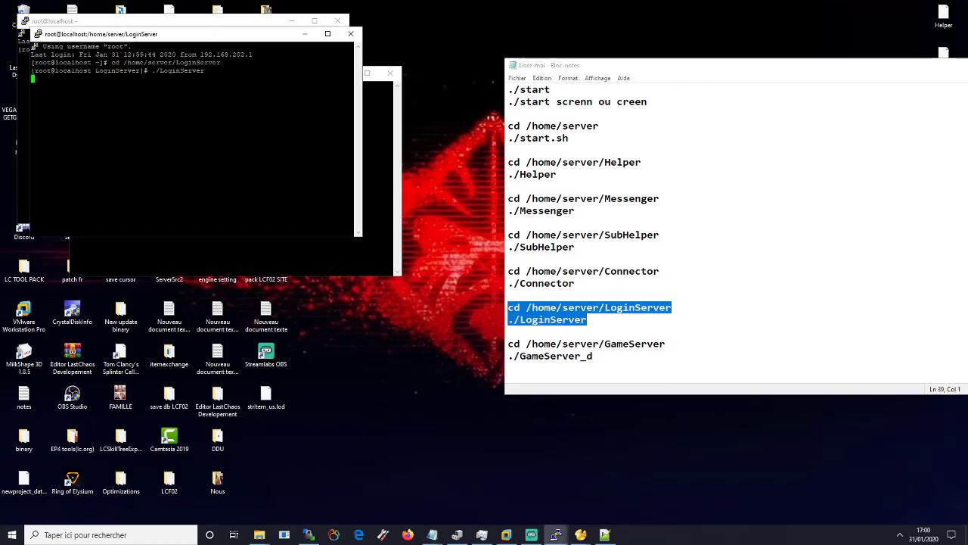
pyautogui.click(305, 34)
# Copy the GameServer commands, run cd /home/server/GameServer and ./GameServer_d in the last free session, and minimize it.
pyautogui.moveTo(593, 357); pyautogui.dragTo(508, 344)
pyautogui.hotkey('ctrl', 'c')
pyautogui.rightClick(333, 95)
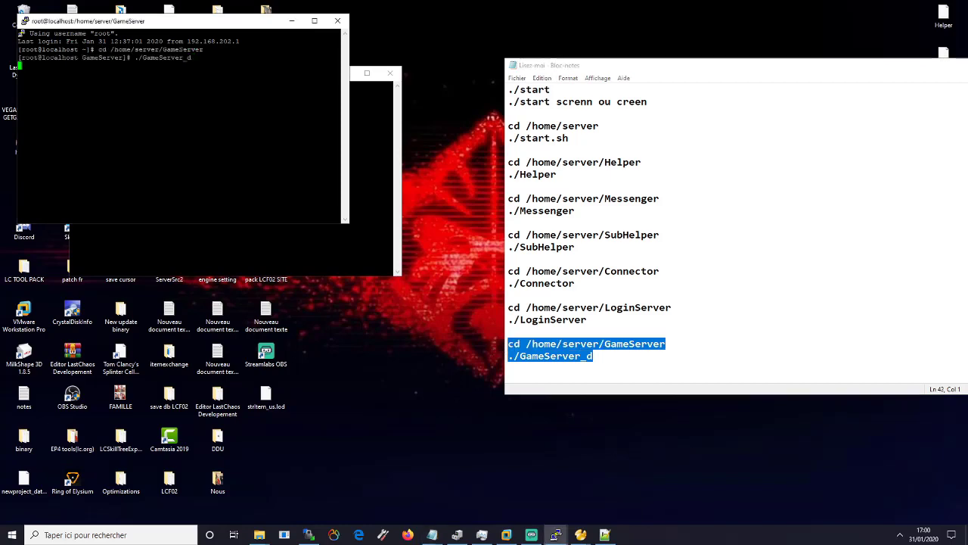
pyautogui.click(292, 21)
# Put away the Auth terminal, the Lisez-moi notes and the WinSCP window.
pyautogui.click(344, 73)
pyautogui.scroll(-4, 731, 232)
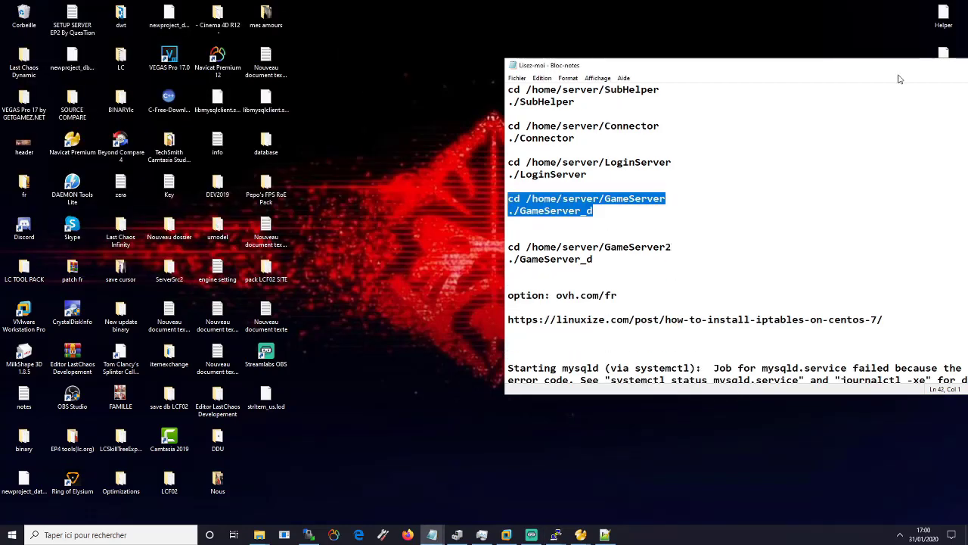
pyautogui.moveTo(813, 65); pyautogui.dragTo(404, 65)
pyautogui.click(676, 66)
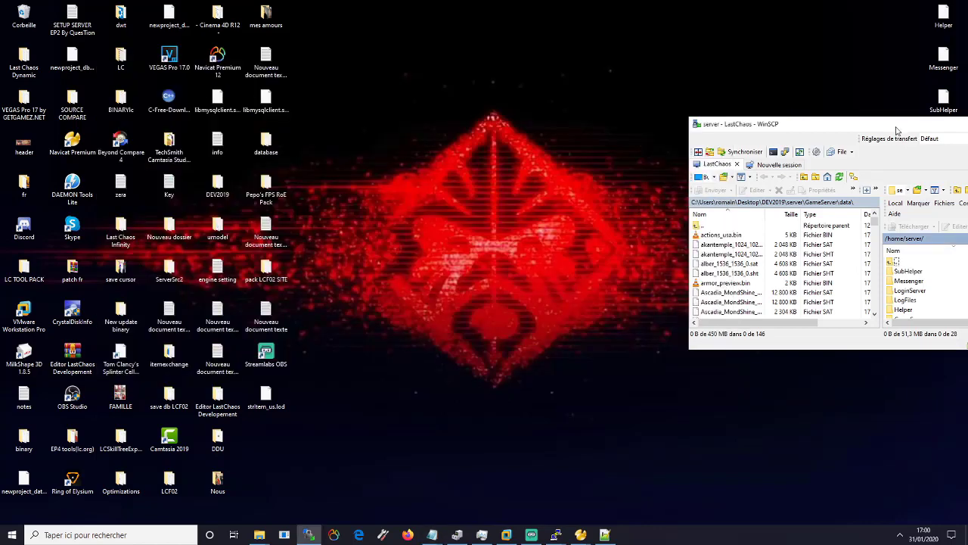
pyautogui.moveTo(862, 126); pyautogui.dragTo(741, 144)
pyautogui.click(733, 124)
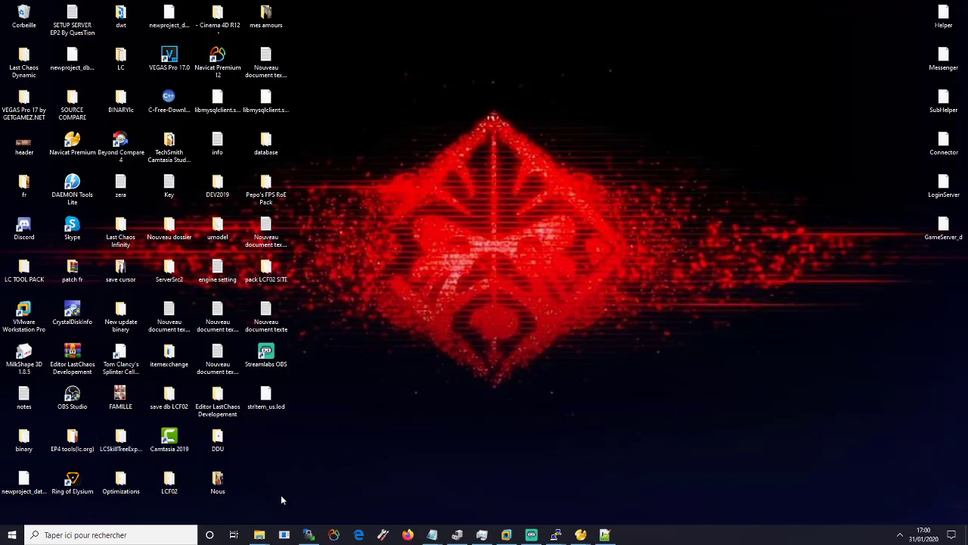
# Launch the game client with the batch file in the desktop LCF02 folder and close the folder window.
pyautogui.doubleClick(169, 483)
pyautogui.doubleClick(376, 211)
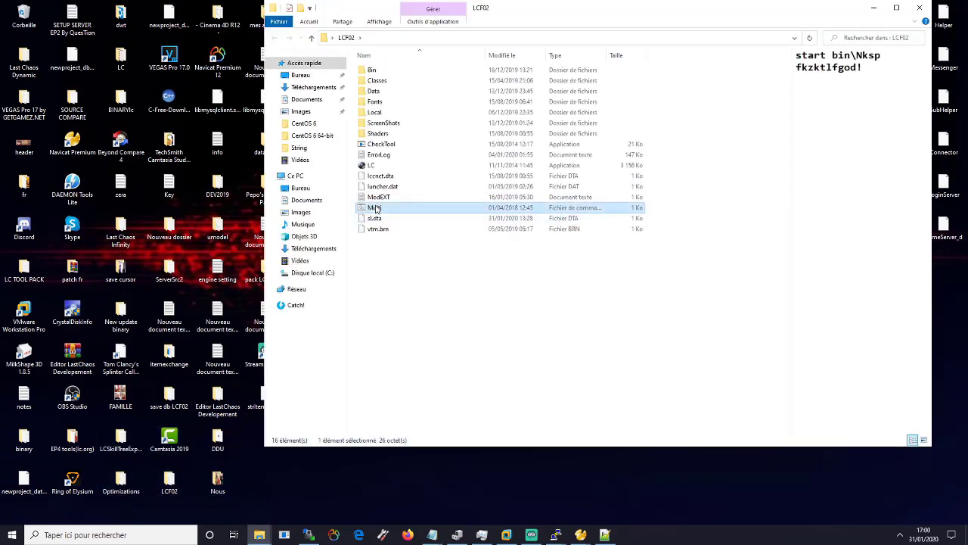
pyautogui.click(920, 8)
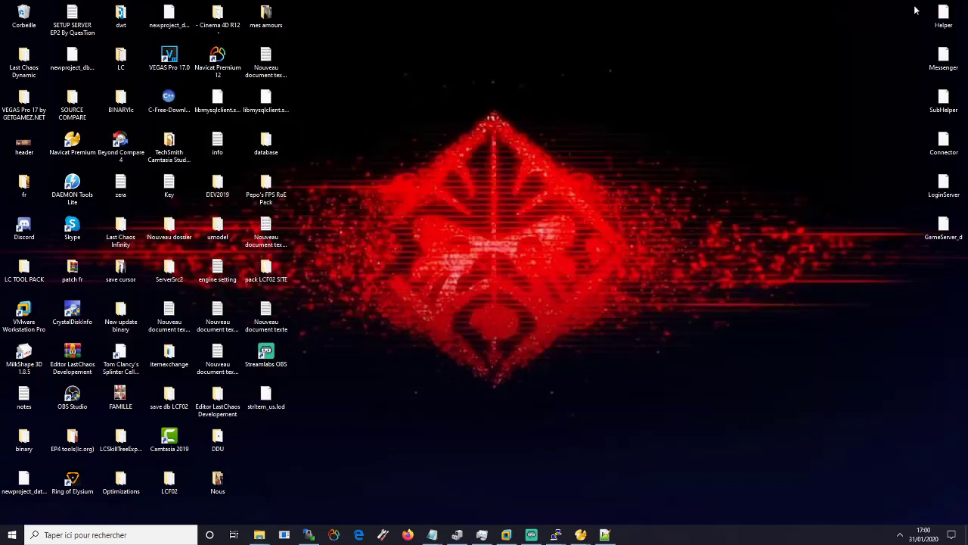
# Check the startup progress of GameServer_d in its terminal session and minimize the session again.
pyautogui.rightClick(557, 534)
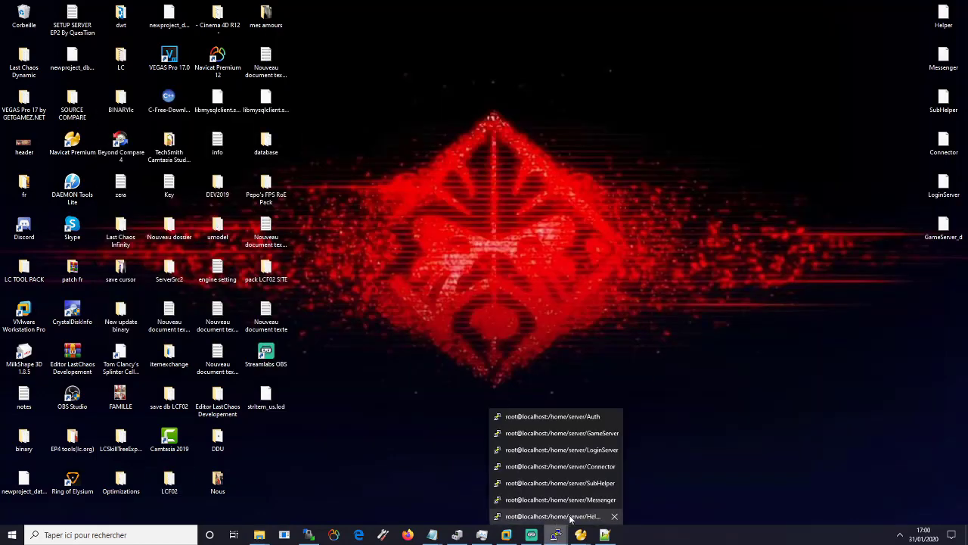
pyautogui.click(573, 433)
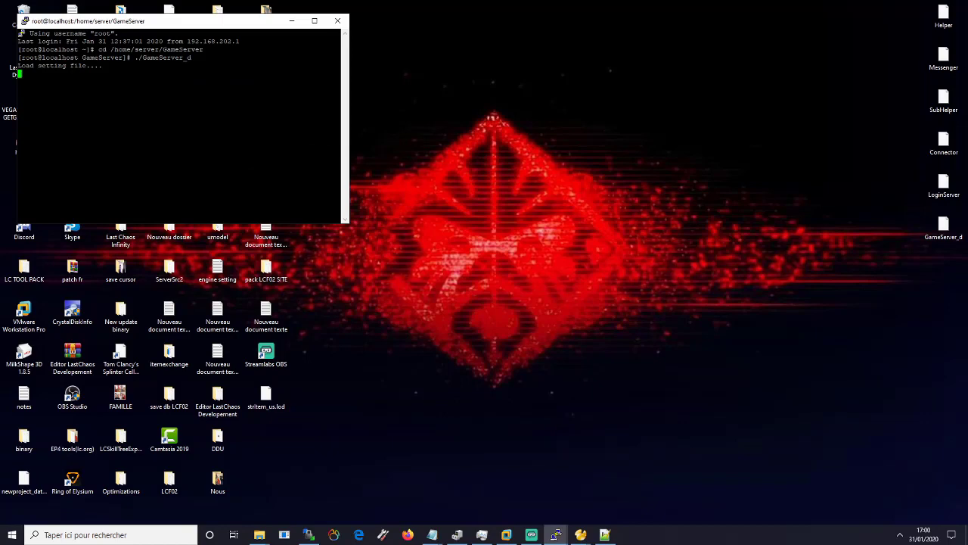
pyautogui.click(292, 21)
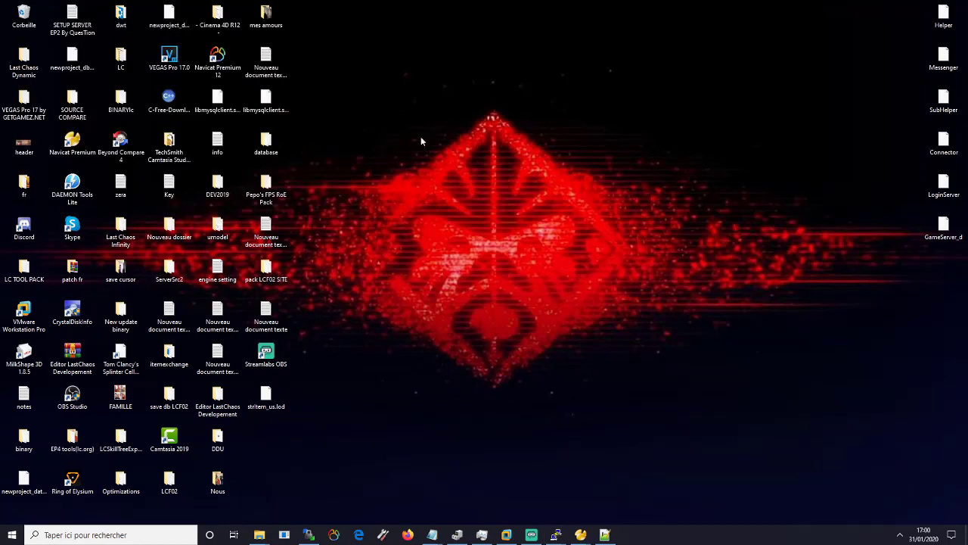
pyautogui.click(531, 535)
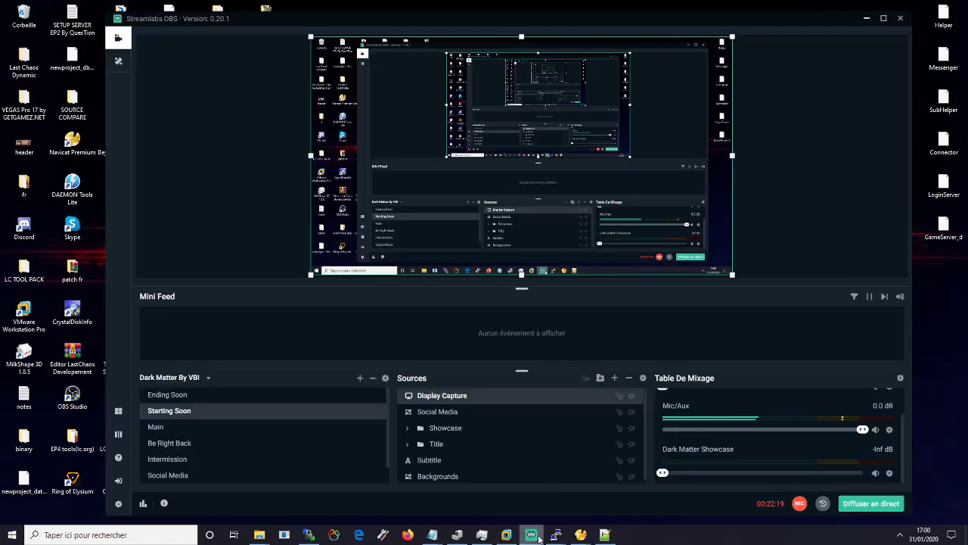
pyautogui.click(865, 18)
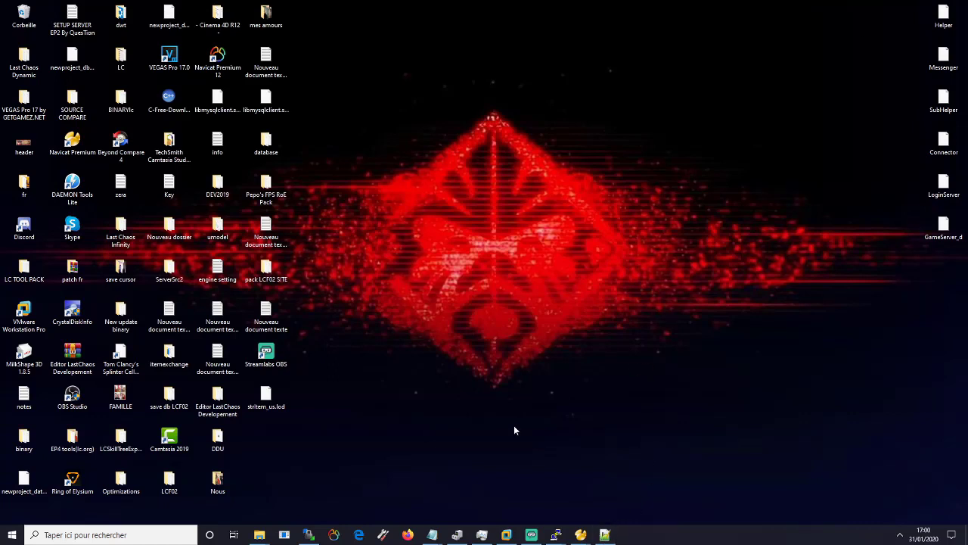
pyautogui.rightClick(260, 535)
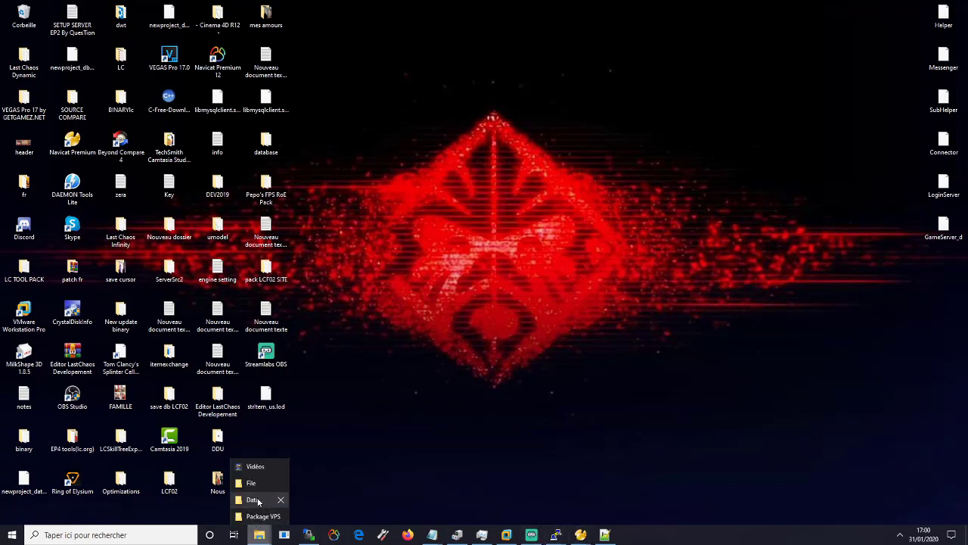
pyautogui.click(379, 477)
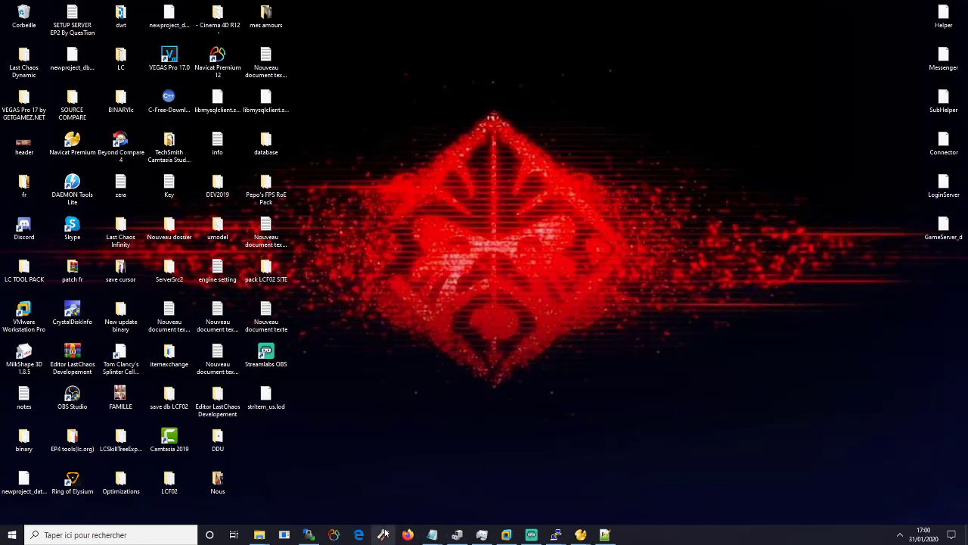
pyautogui.rightClick(260, 535)
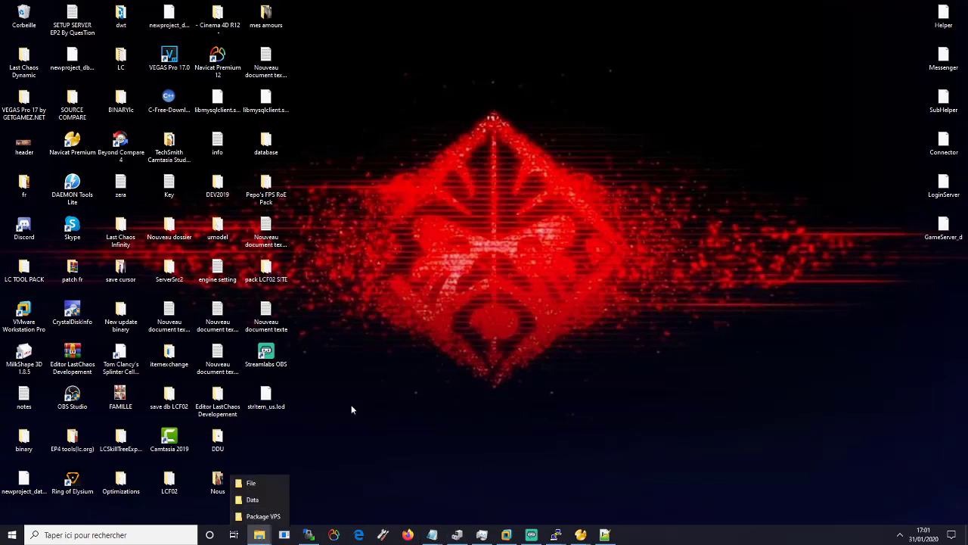
pyautogui.click(351, 410)
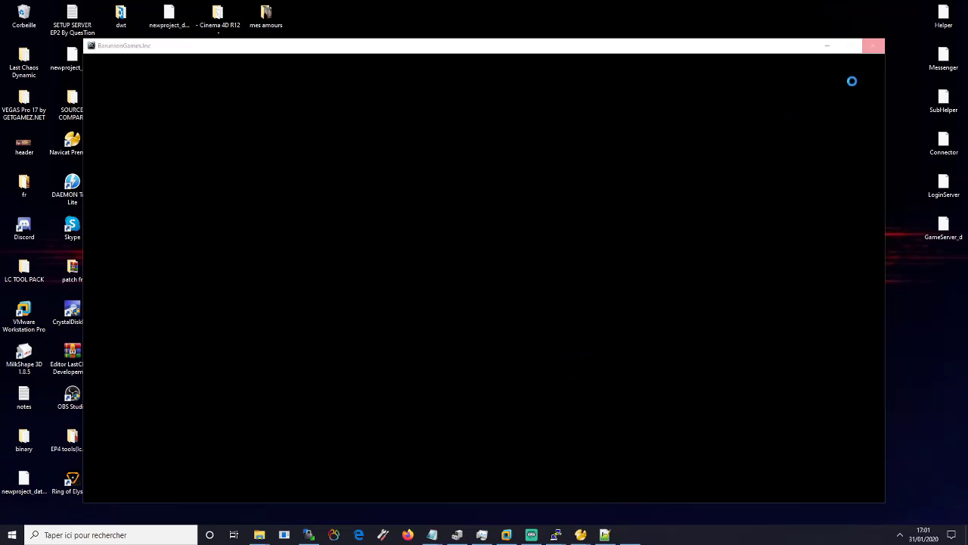
# Minimize the loading game client and bring up the t_skillLevel table in Navicat.
pyautogui.click(827, 45)
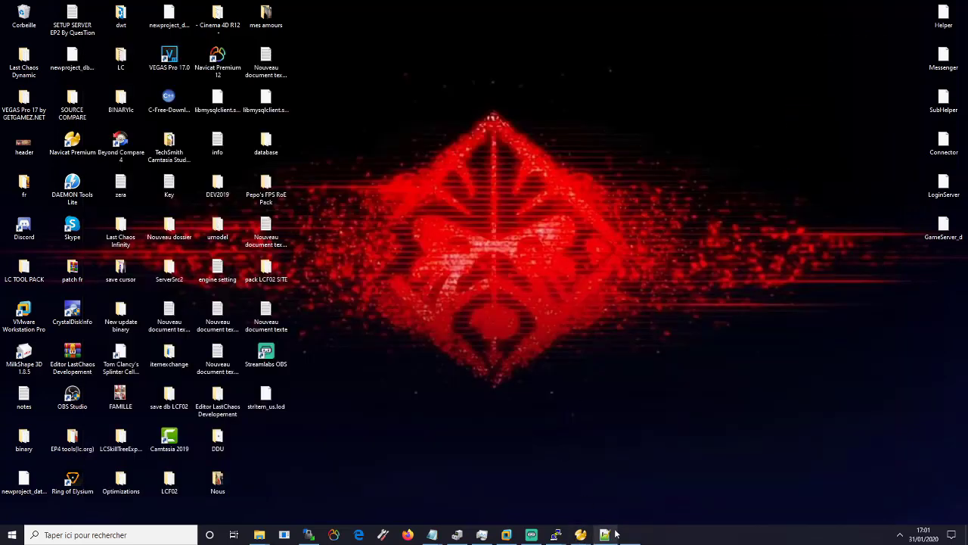
pyautogui.moveTo(584, 537)
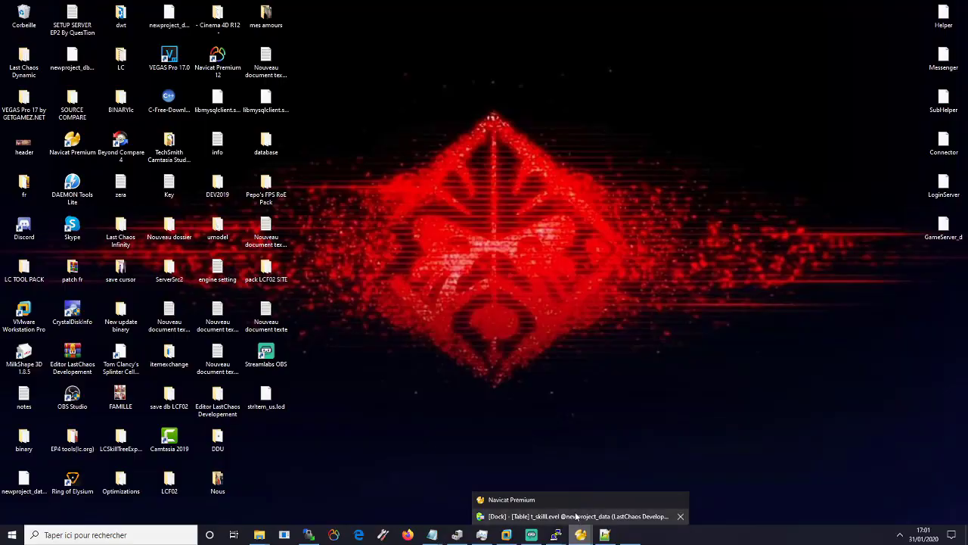
pyautogui.click(581, 516)
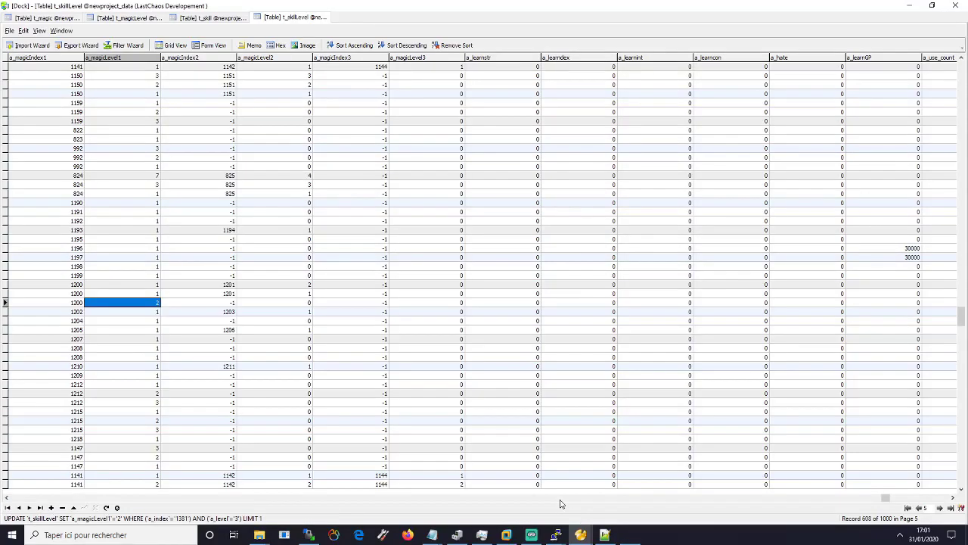
# Bring up the t_skill table in Navicat and minimize the database window to return to the game client.
pyautogui.click(212, 19)
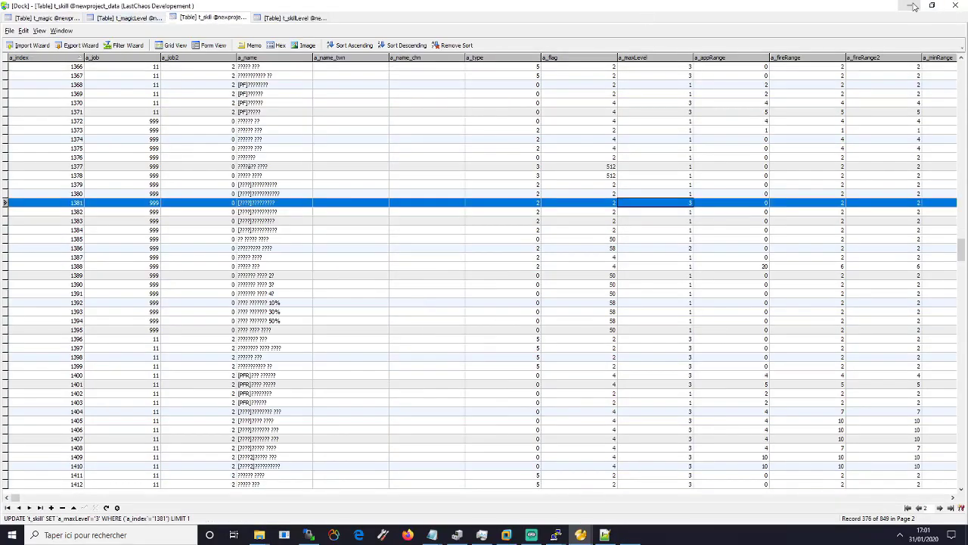
pyautogui.click(912, 6)
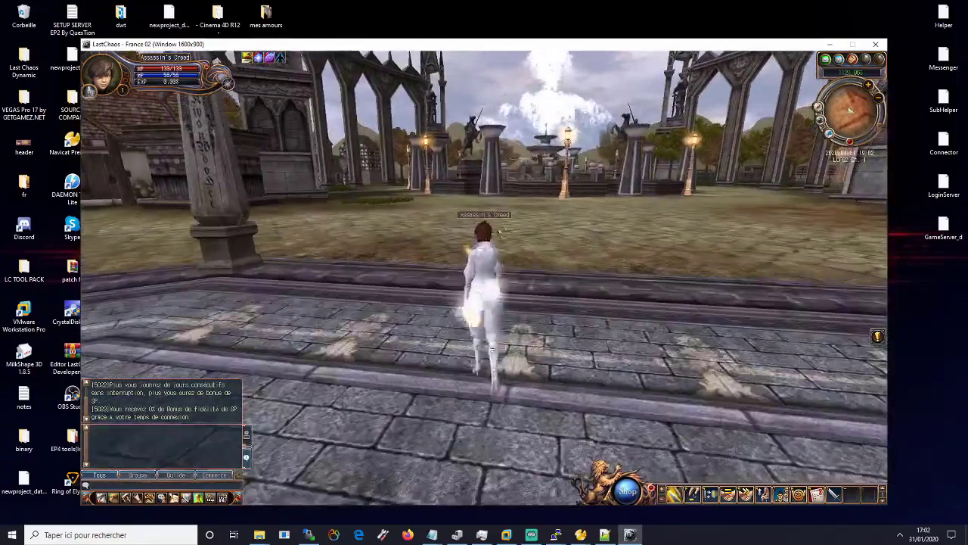
# Walk the character through the town square, open the inventory and obtain the Youtube Video potion 100K with the chat command /itemget 1133.
pyautogui.click(528, 242)
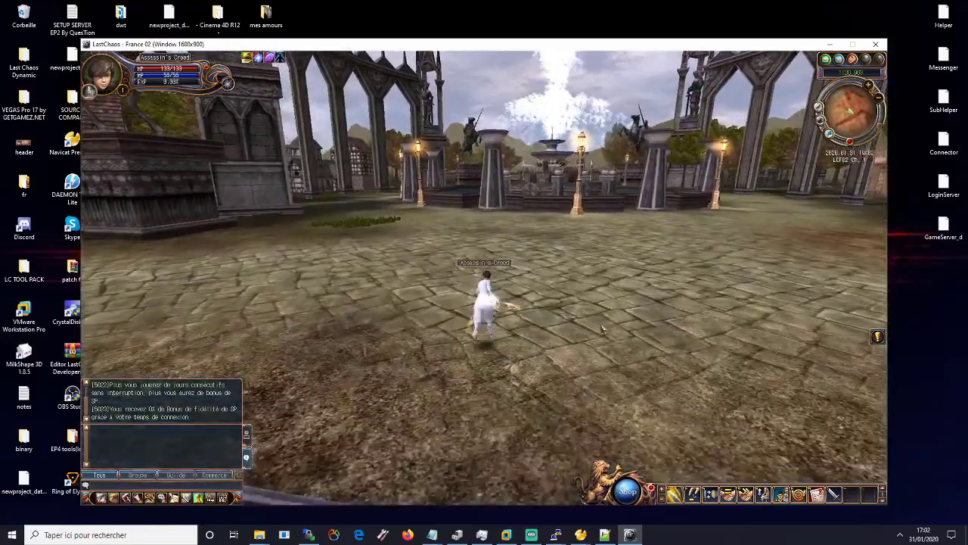
pyautogui.click(408, 321)
pyautogui.hotkey('alt', 'e')
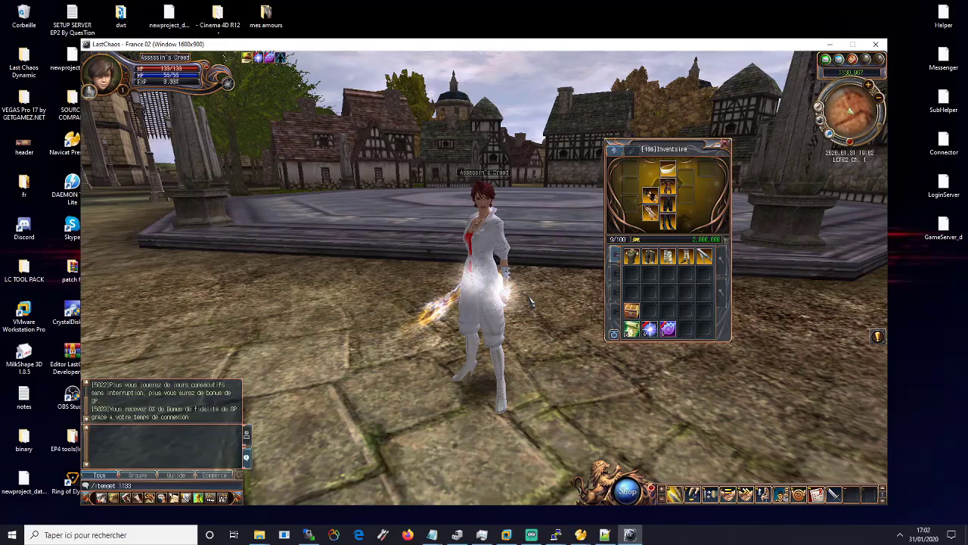
pyautogui.press('Return')
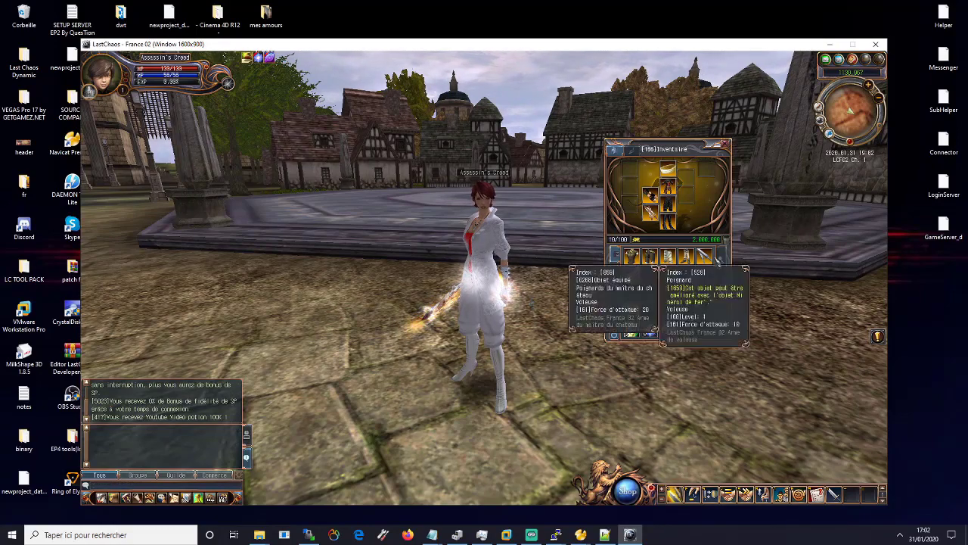
# Use the Youtube Video potion 100K from the inventory and check its buff icon and the character's HP bar.
pyautogui.moveTo(643, 276); pyautogui.dragTo(575, 277, button='right')
pyautogui.rightClick(633, 275)
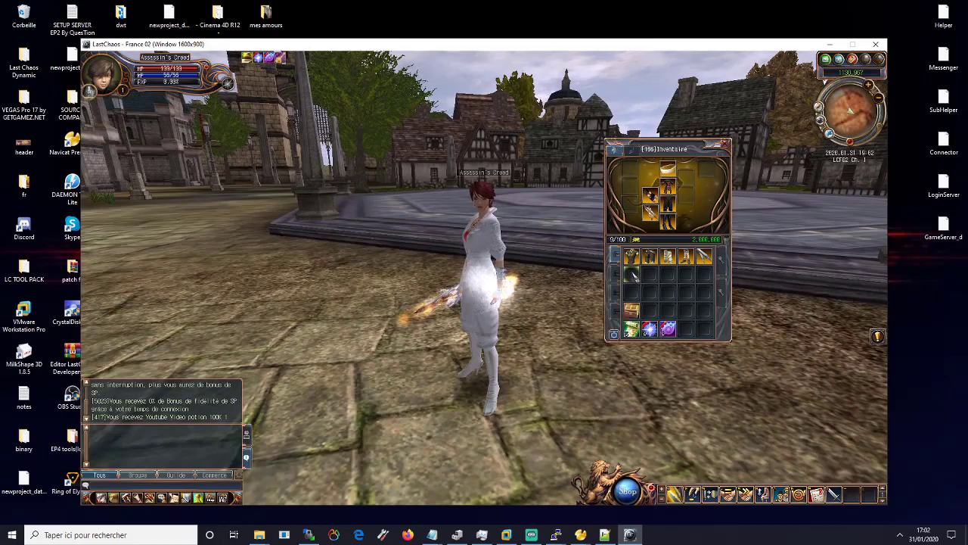
pyautogui.moveTo(282, 59)
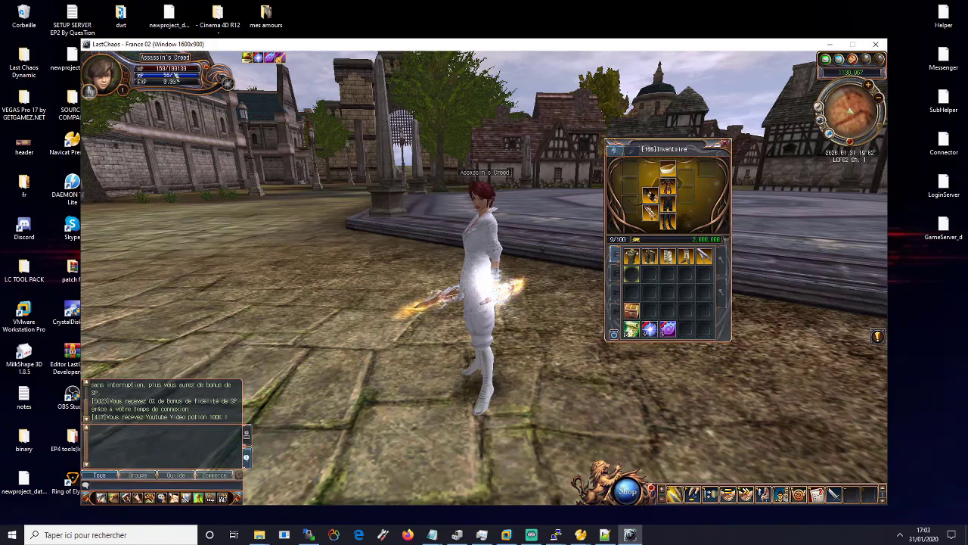
pyautogui.press('Right')
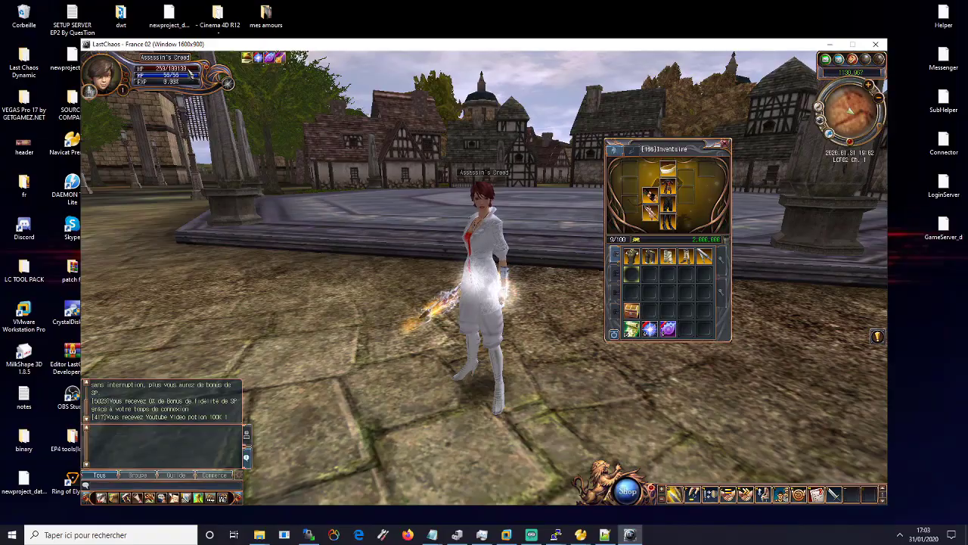
pyautogui.click(579, 259)
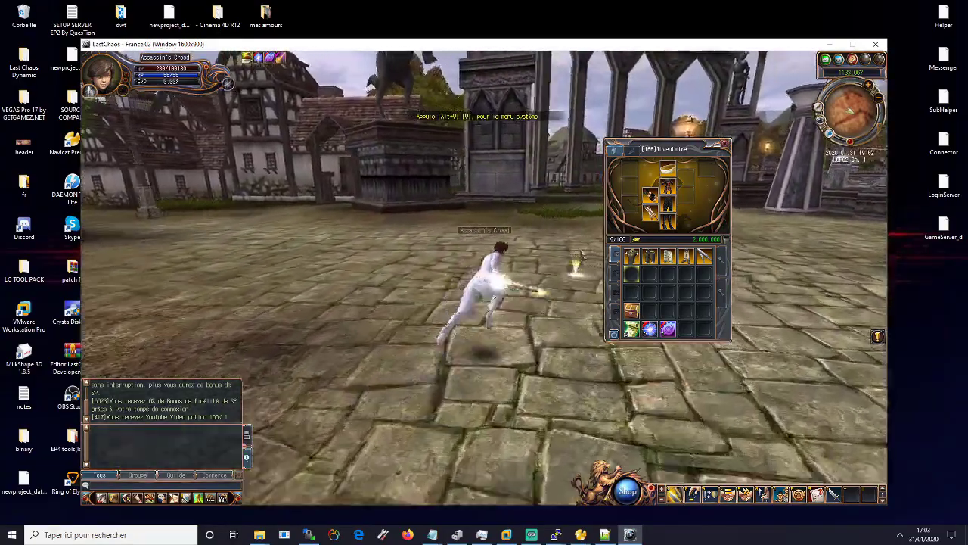